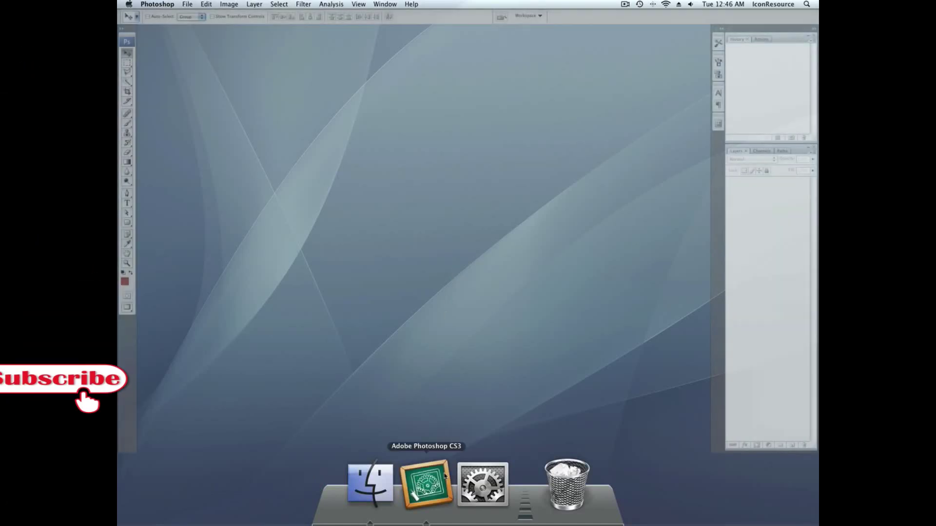
# - Create a new 4096×4096 px document with a white background
pyautogui.click(188, 5)
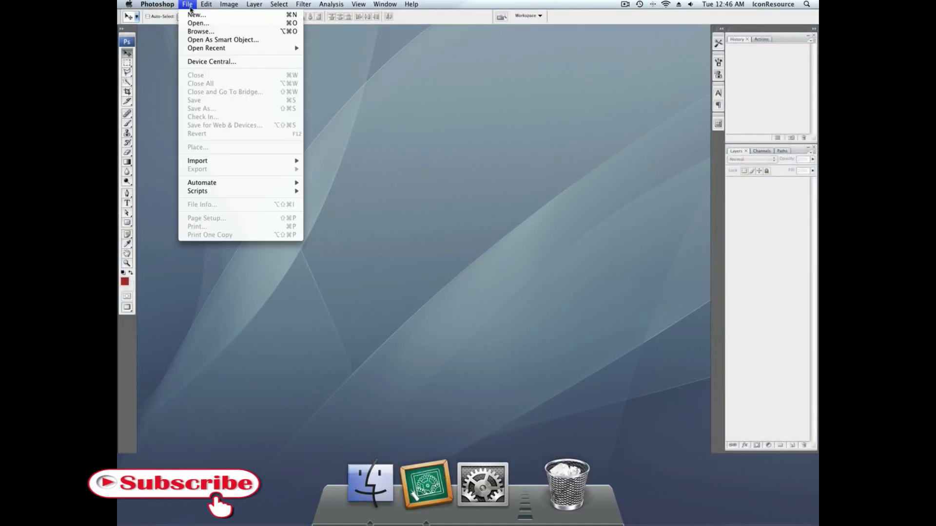
pyautogui.click(196, 15)
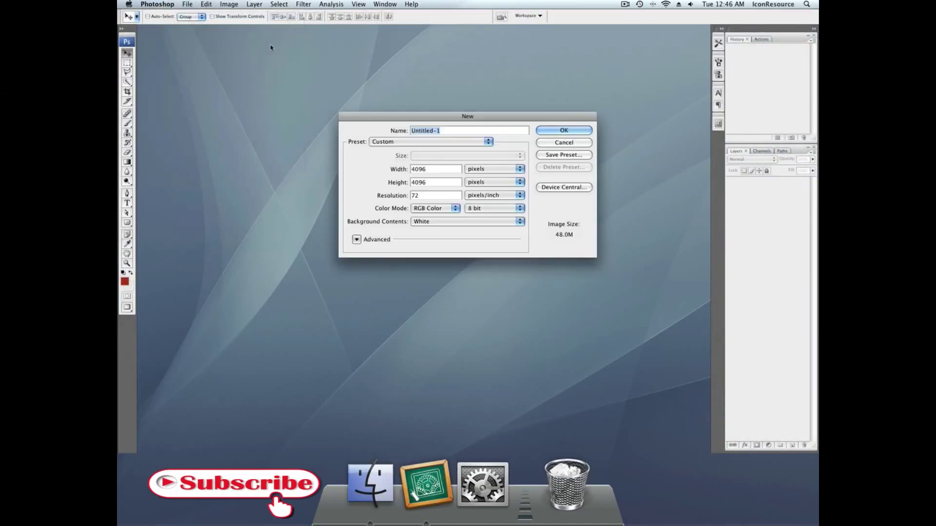
pyautogui.click(554, 130)
# - Switch to full-screen mode, draw a long thin red rounded-rectangle bar, and zoom in on it
pyautogui.press('f')
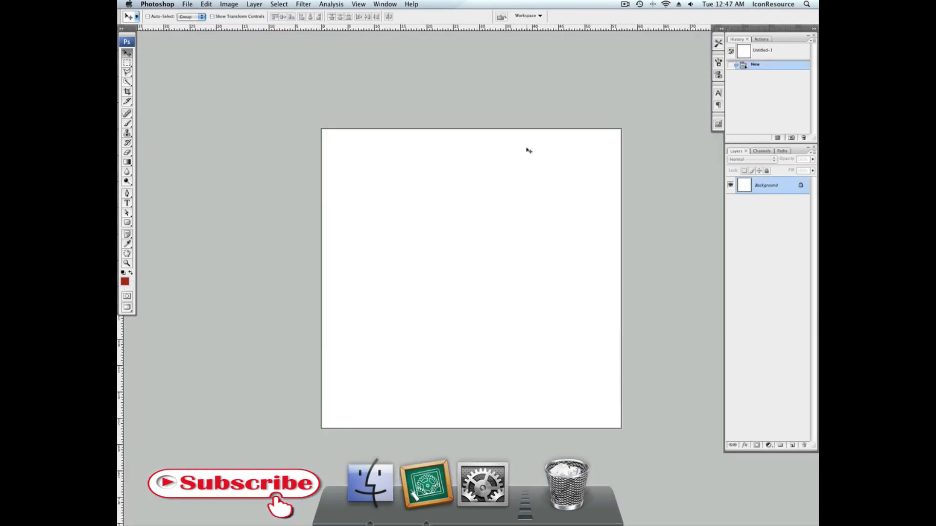
pyautogui.click(126, 222)
pyautogui.moveTo(363, 208); pyautogui.dragTo(529, 219)
pyautogui.press('z')
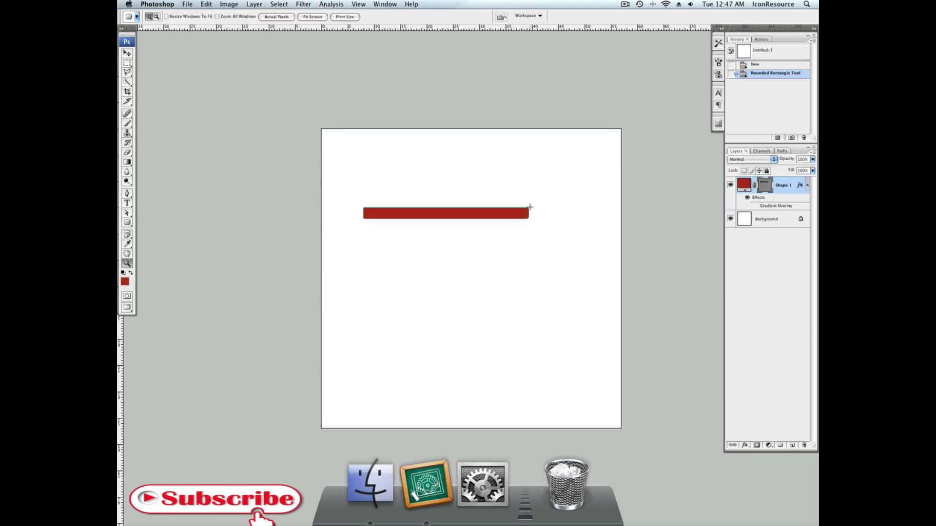
pyautogui.moveTo(555, 185); pyautogui.dragTo(340, 239)
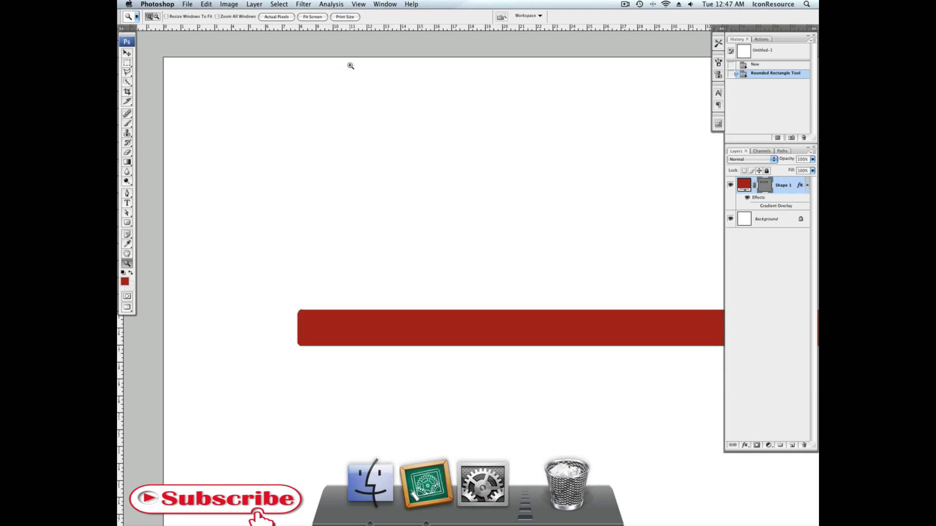
pyautogui.click(355, 90)
pyautogui.hscroll(3, 362, 96)
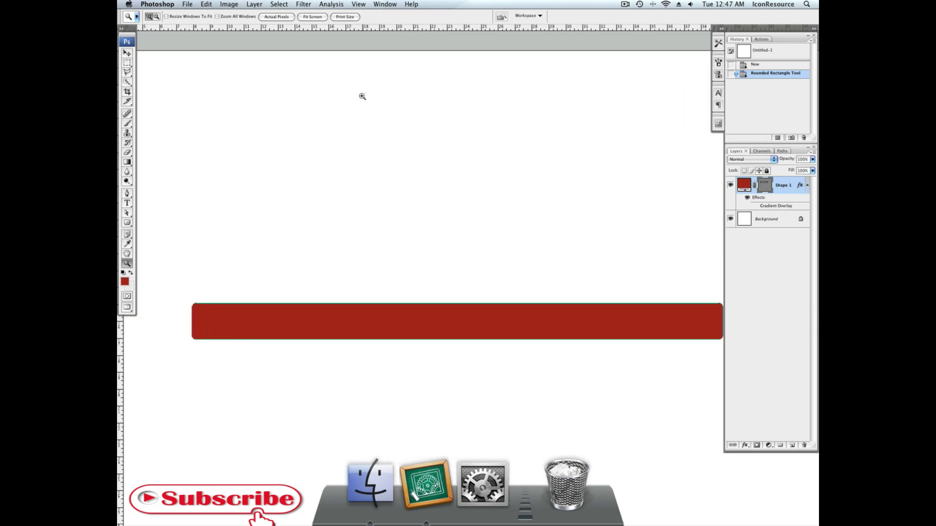
# - Snap a horizontal guide through the bar's middle, then select the bar's left-end anchors to taper it
pyautogui.moveTo(338, 30); pyautogui.dragTo(350, 319)
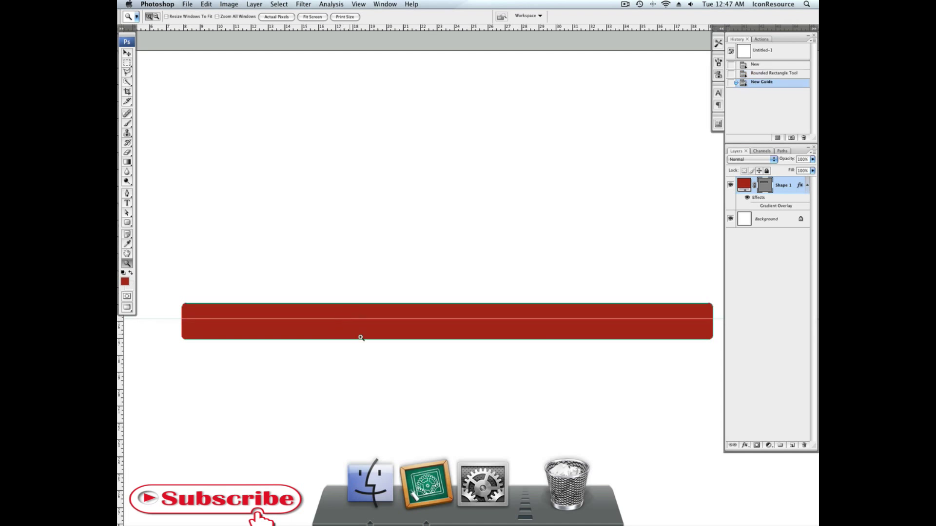
pyautogui.press('super+z')
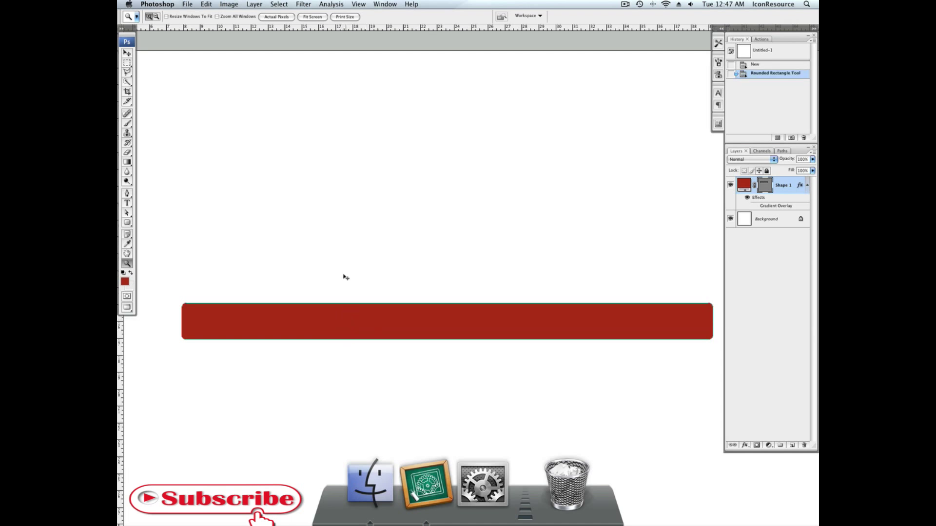
pyautogui.click(352, 5)
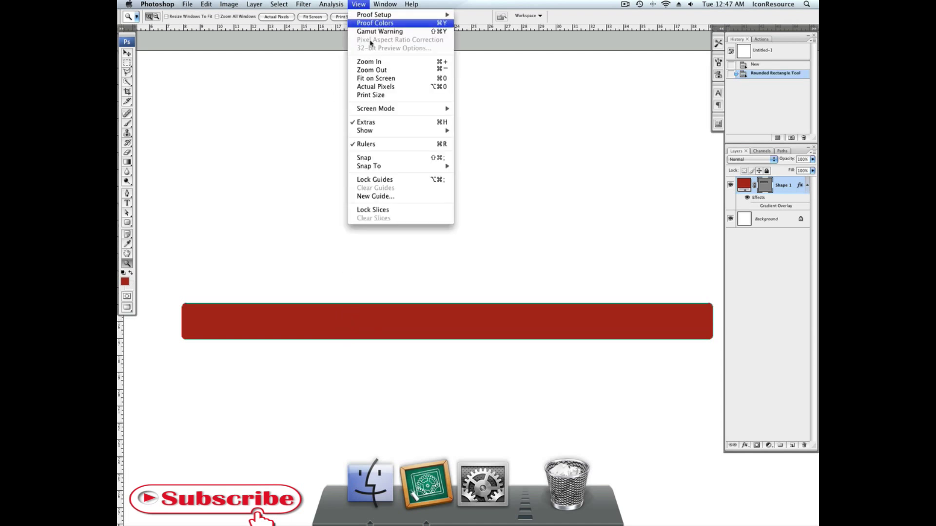
pyautogui.click(385, 158)
pyautogui.moveTo(359, 29); pyautogui.dragTo(378, 321)
pyautogui.click(358, 4)
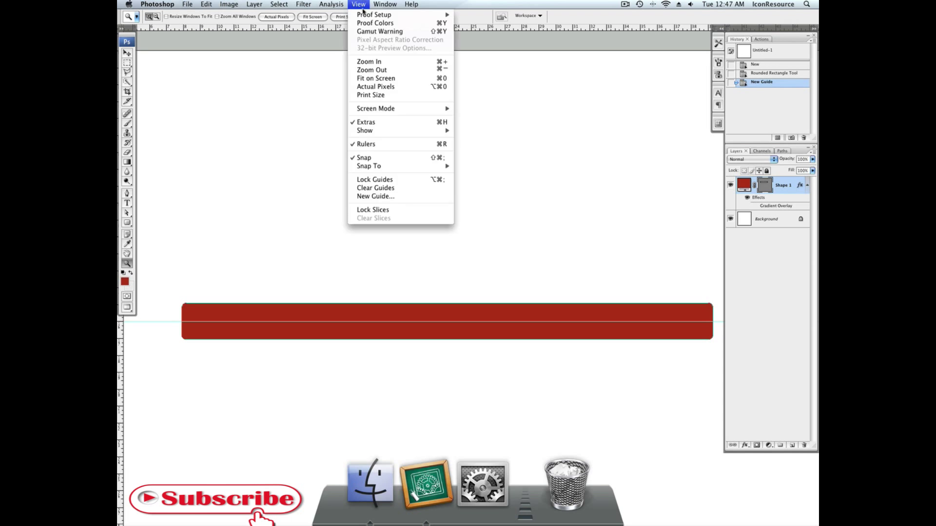
pyautogui.click(383, 158)
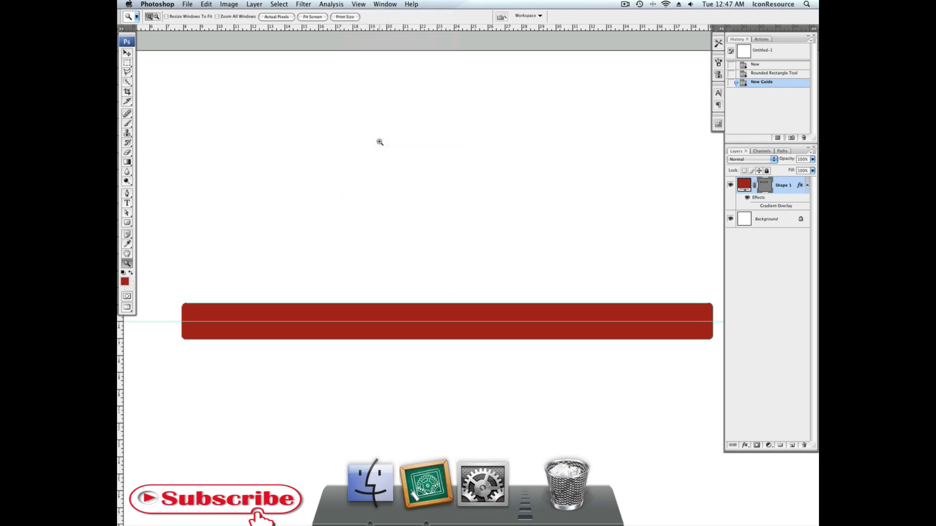
pyautogui.click(127, 214)
pyautogui.moveTo(201, 256); pyautogui.dragTo(186, 328)
# - Narrow the bar's right end and scale the whole bar to about 71% width
pyautogui.hscroll(5, 290, 334)
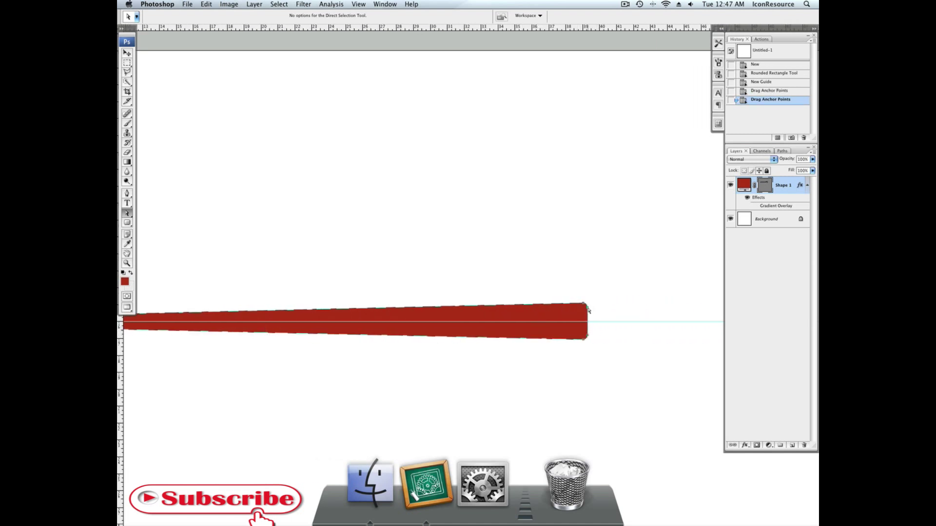
pyautogui.moveTo(587, 305); pyautogui.dragTo(588, 333)
pyautogui.hotkey('ctrl', 't')
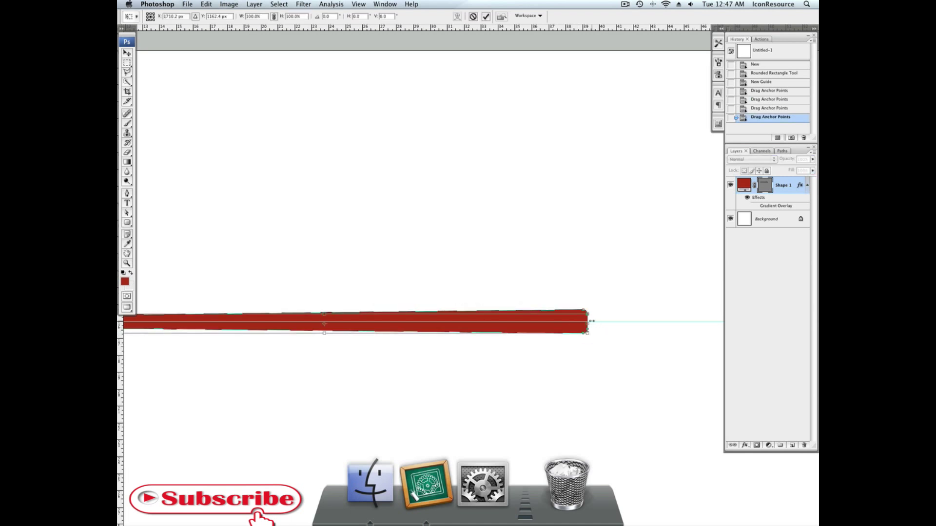
pyautogui.click(476, 16)
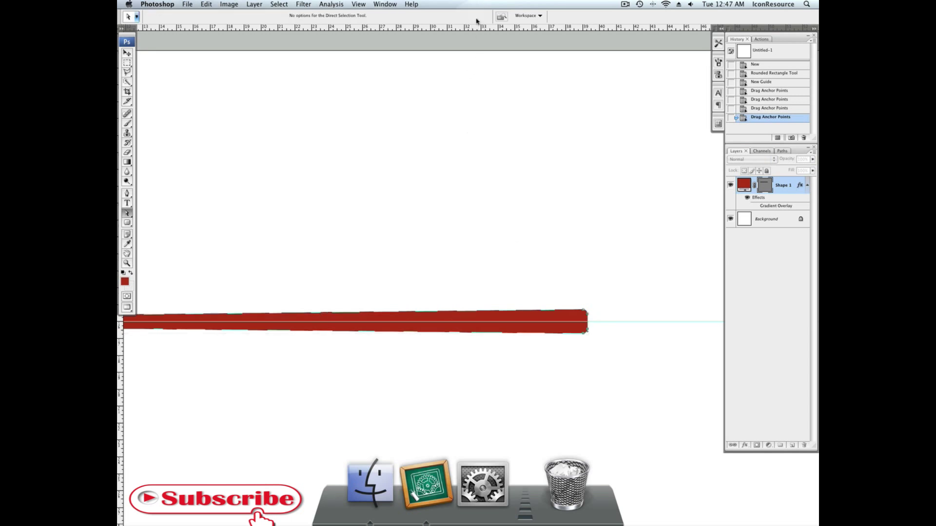
pyautogui.click(582, 331)
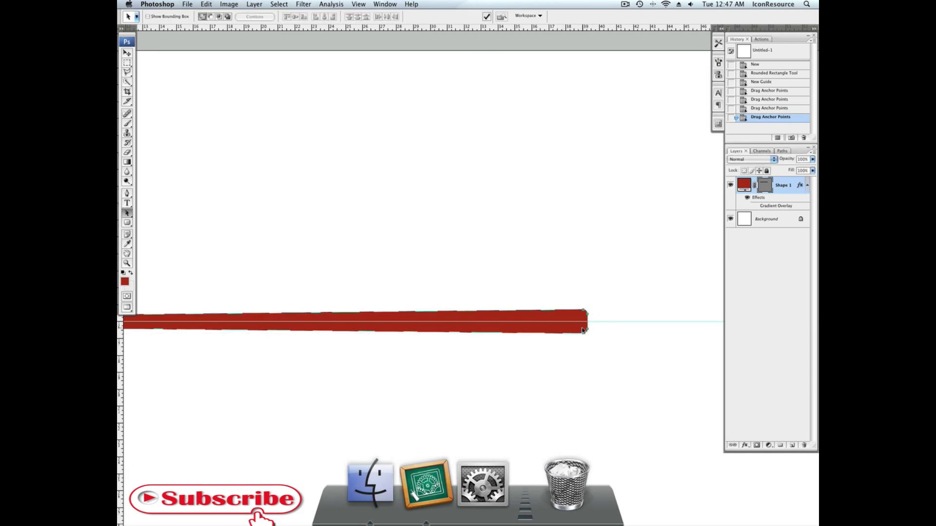
pyautogui.hotkey('ctrl', 't')
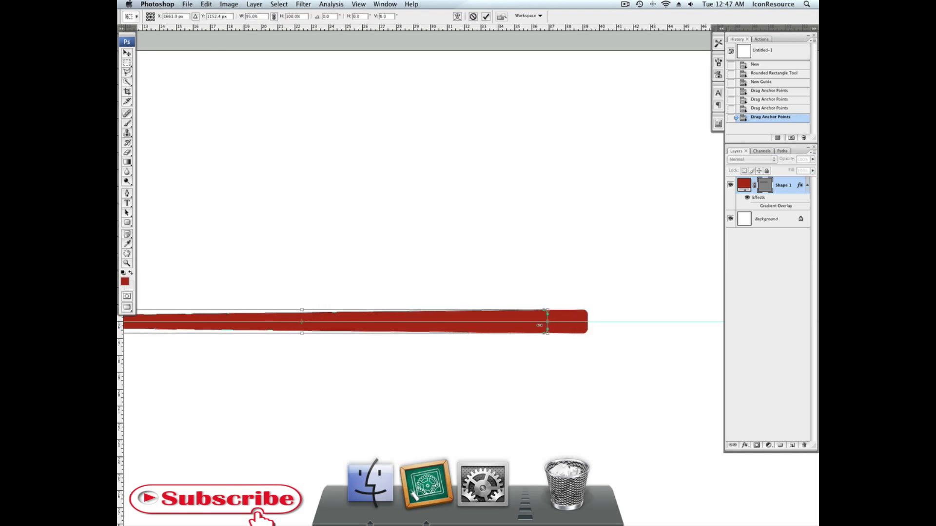
pyautogui.moveTo(526, 319); pyautogui.dragTo(451, 317)
pyautogui.hscroll(-3, 451, 317)
pyautogui.hscroll(5, 478, 319)
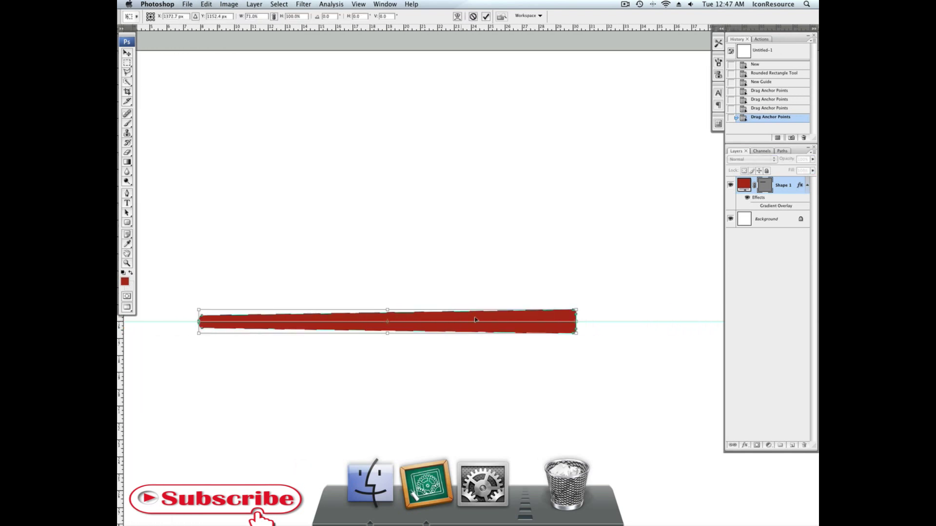
pyautogui.press('Return')
# - Add anchors on the bar's top and bottom edges and drag them so it tapers gradually
pyautogui.press('p')
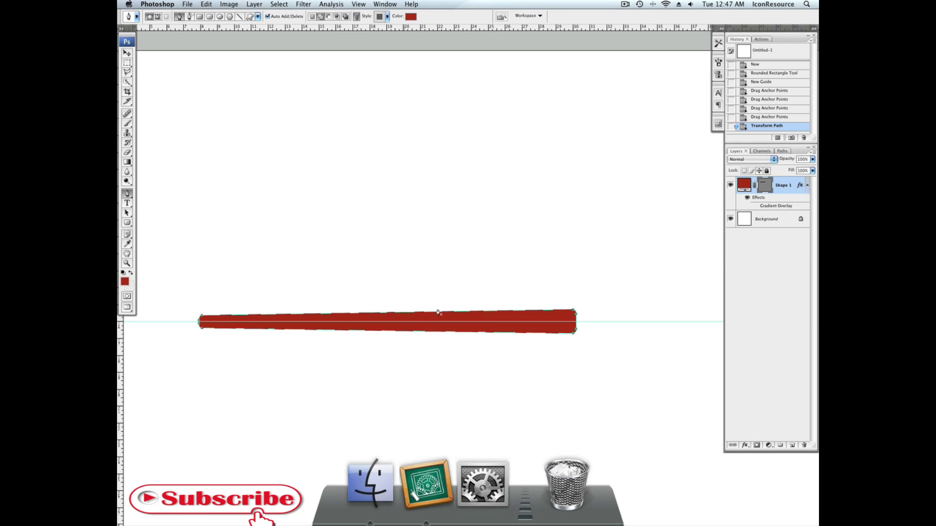
pyautogui.click(484, 313)
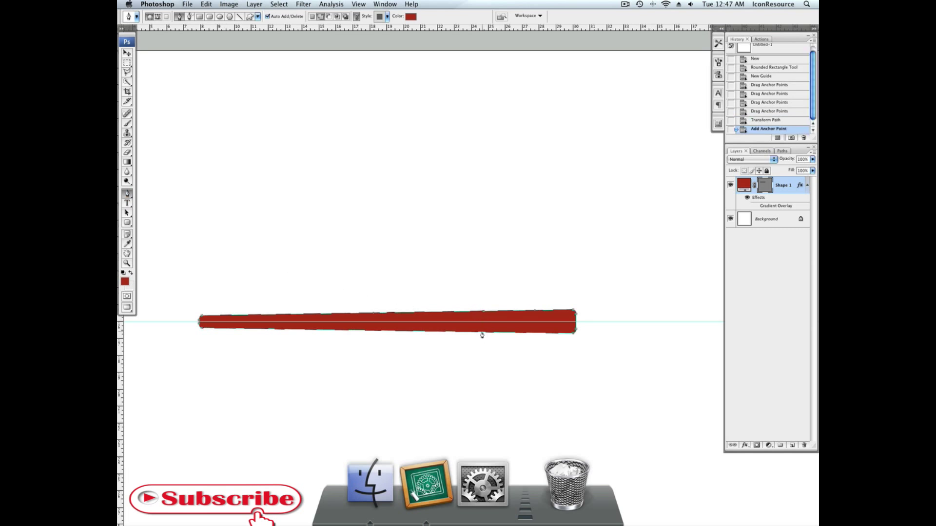
pyautogui.click(482, 335)
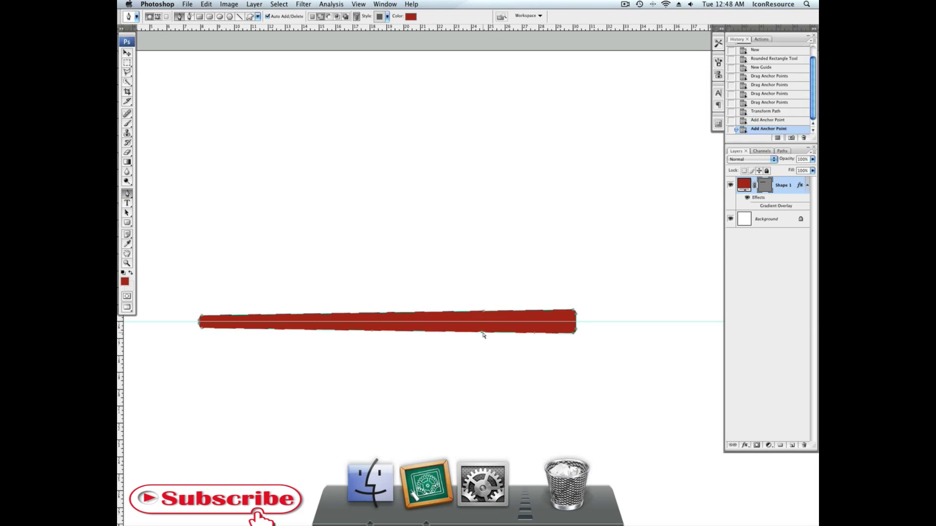
pyautogui.moveTo(482, 333); pyautogui.dragTo(486, 315)
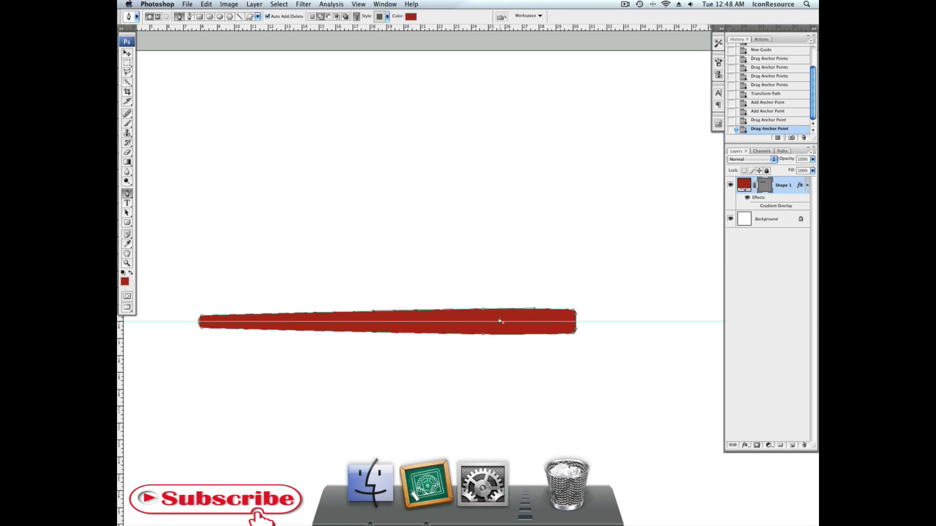
# - Hide the guide and path outline, zoom in on the right end, and add an anchor there
pyautogui.press('super+semicolon')
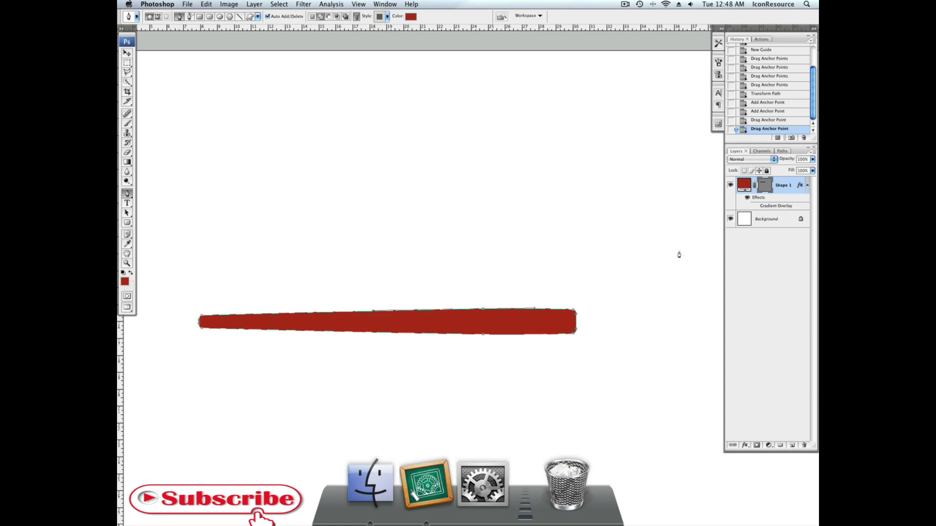
pyautogui.click(767, 187)
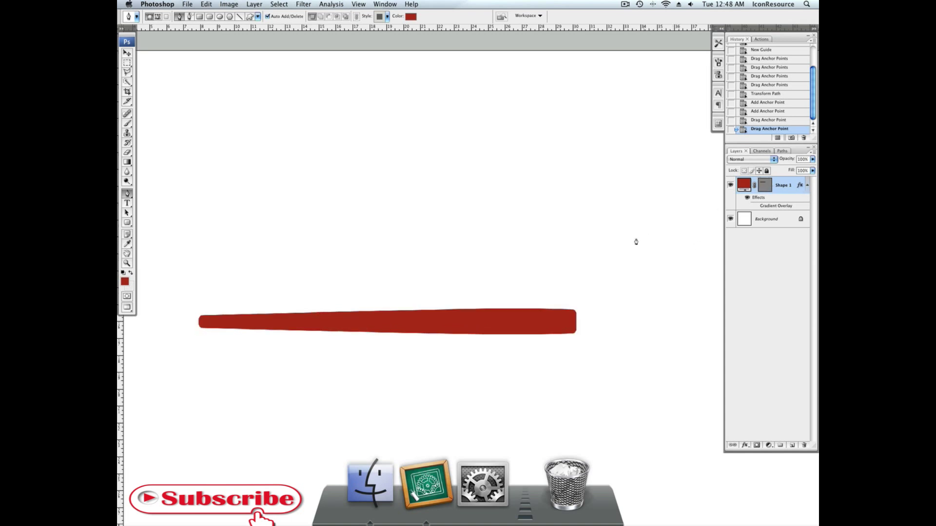
pyautogui.scroll(-1, 635, 242)
pyautogui.scroll(-4, 636, 242)
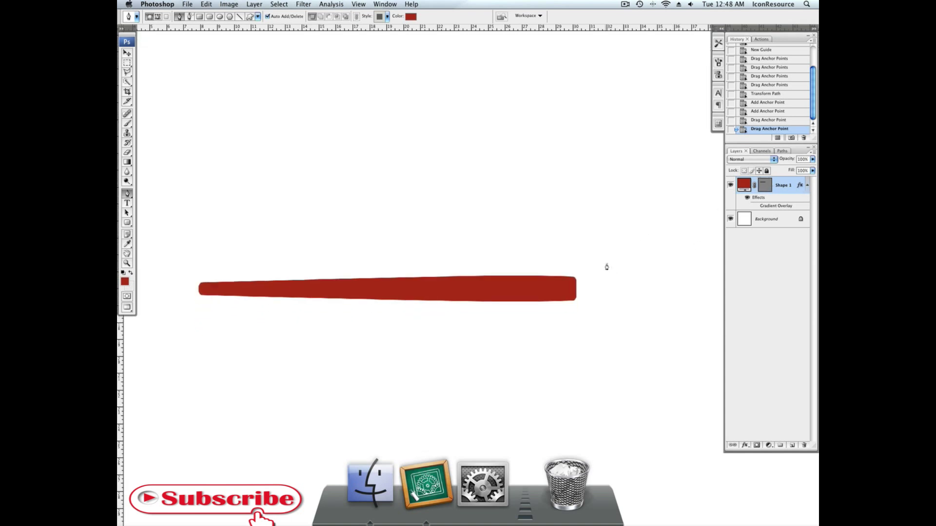
pyautogui.press('z')
pyautogui.moveTo(605, 256); pyautogui.dragTo(550, 314)
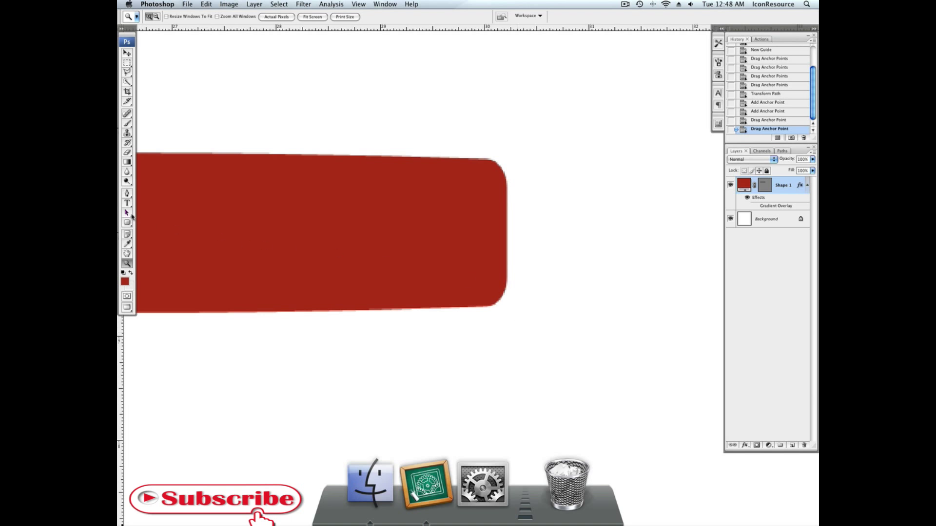
pyautogui.click(127, 193)
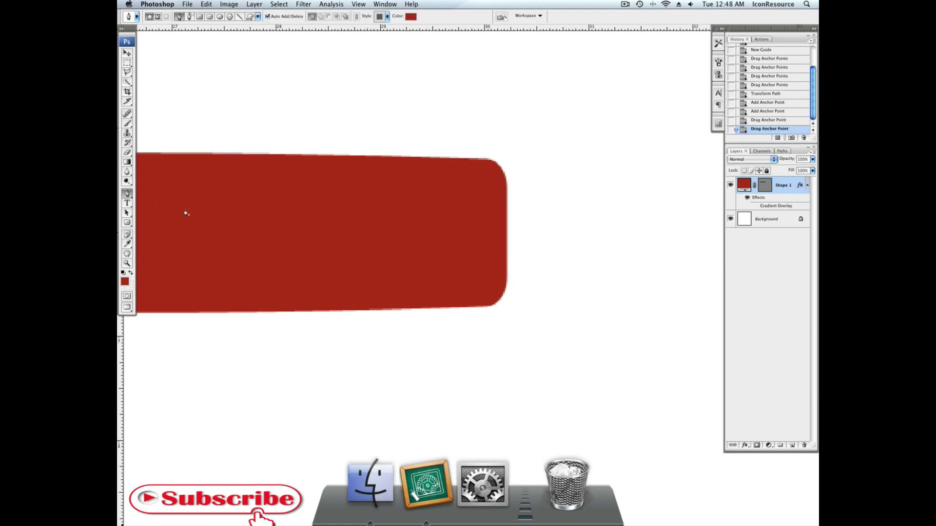
pyautogui.click(507, 234)
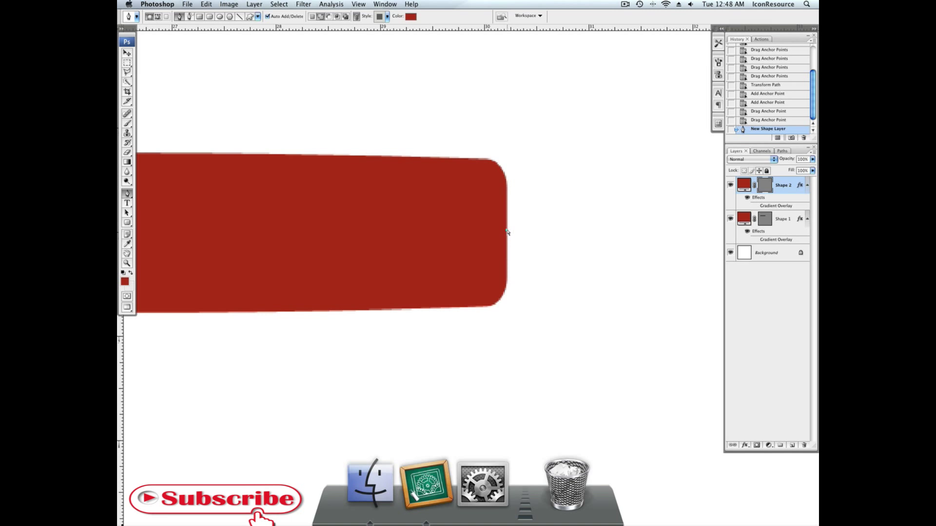
# - Reselect Shape 1, revert the stray Shape 2 layer, and try bulging the right end outward
pyautogui.click(779, 225)
pyautogui.click(763, 121)
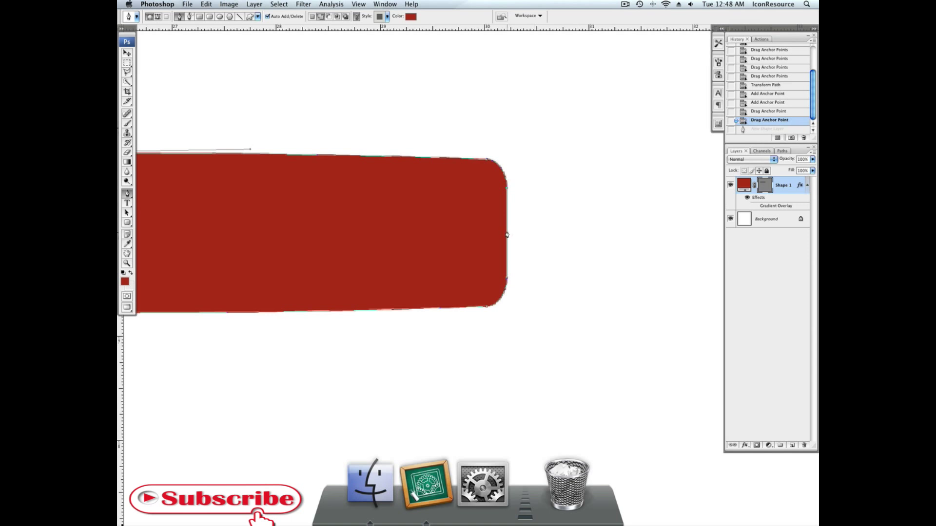
pyautogui.click(507, 235)
pyautogui.moveTo(507, 235); pyautogui.dragTo(505, 189)
pyautogui.press('super+z')
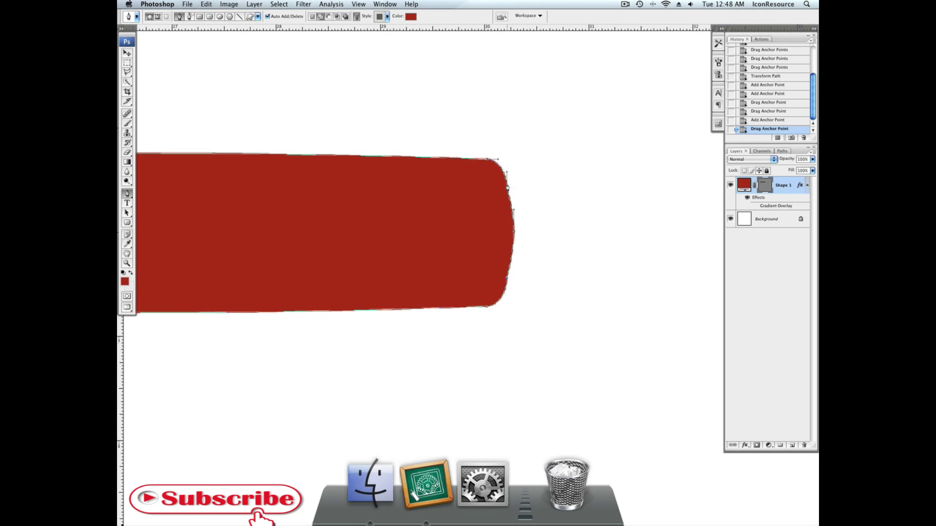
# - Remove the upper and lower right anchors and reshape the curves into a smooth rounded end
pyautogui.click(507, 190)
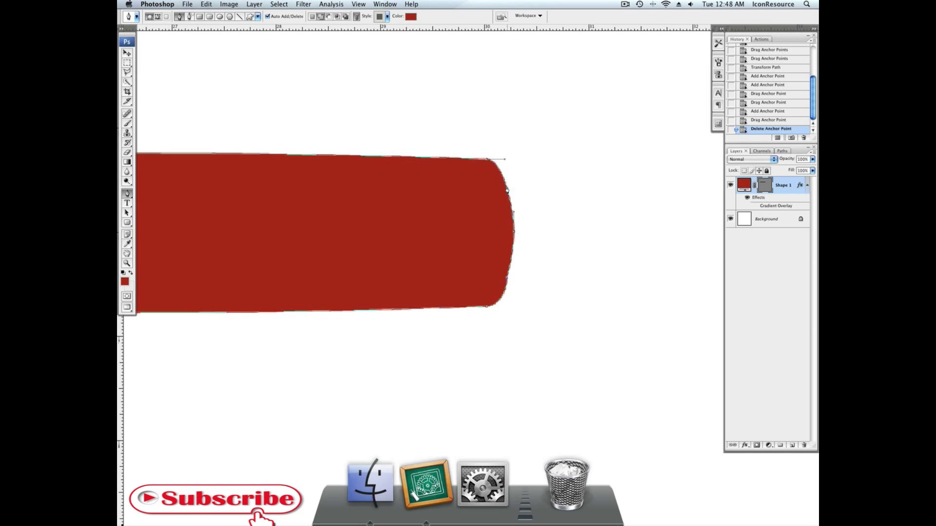
pyautogui.click(506, 281)
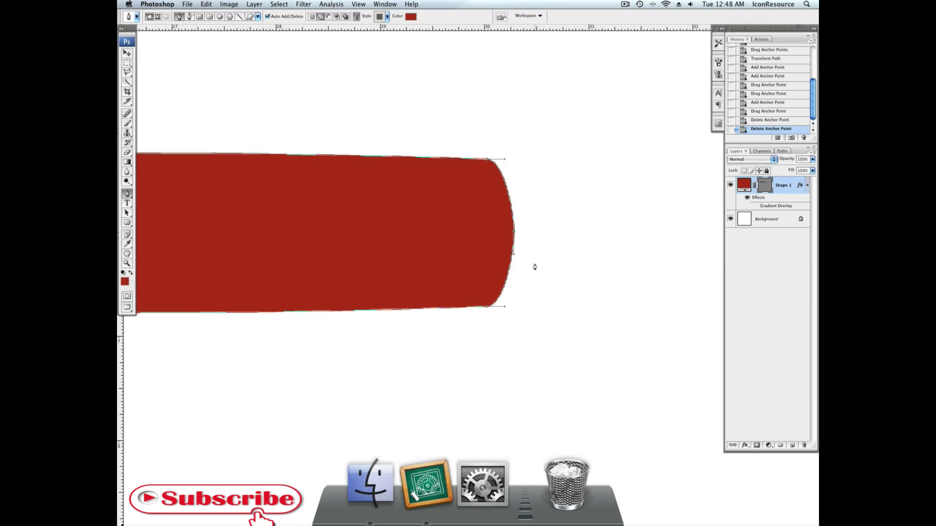
pyautogui.moveTo(515, 233); pyautogui.dragTo(521, 212)
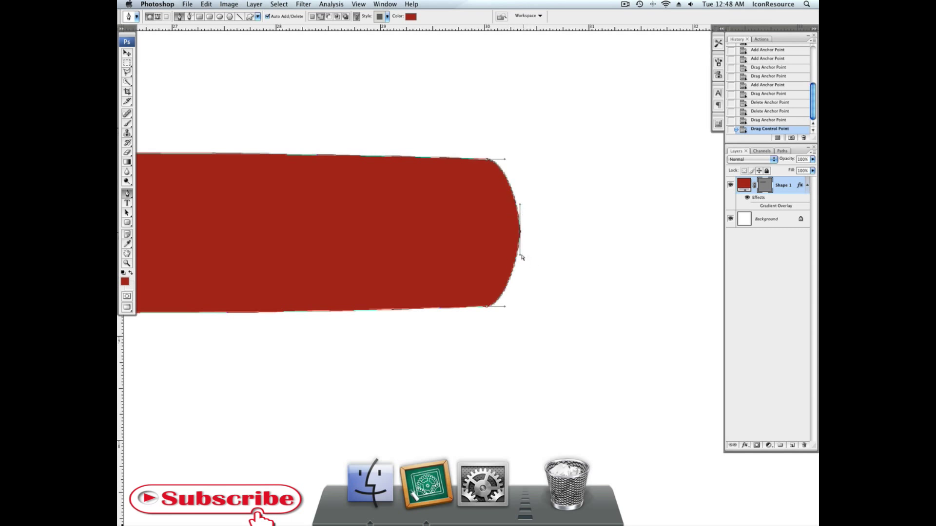
pyautogui.moveTo(520, 255); pyautogui.dragTo(520, 276)
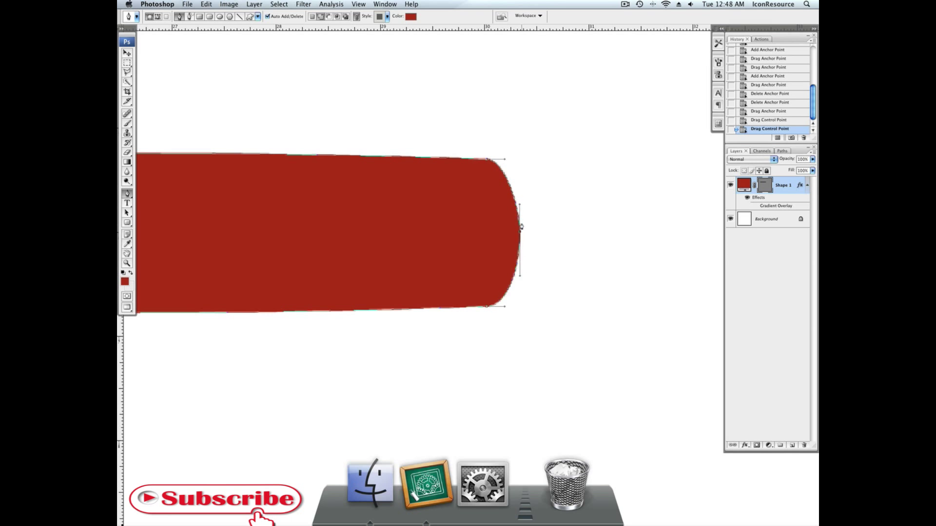
pyautogui.moveTo(520, 207); pyautogui.dragTo(521, 192)
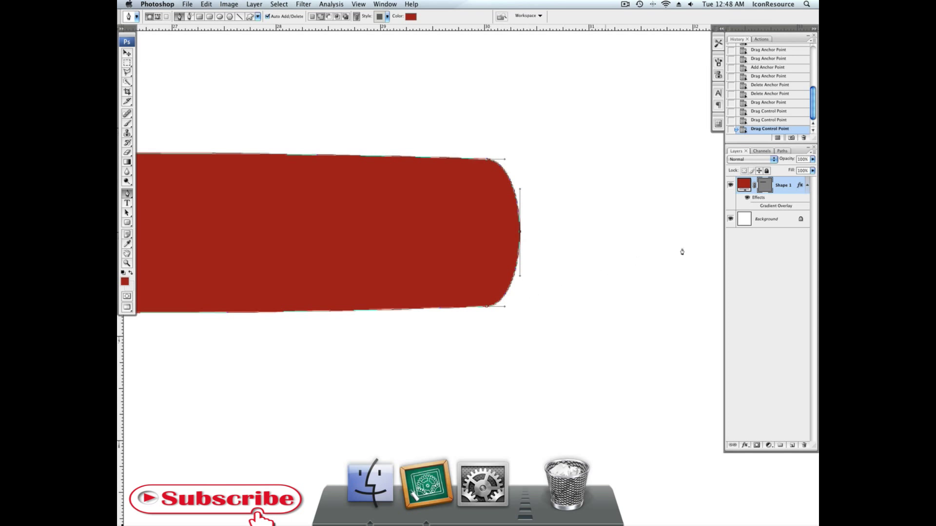
# - Hide the path outline to check the bar, then start a new shape at its upper-right corner
pyautogui.click(763, 223)
pyautogui.hscroll(-2, 679, 235)
pyautogui.hscroll(-3, 679, 235)
pyautogui.hscroll(5, 679, 234)
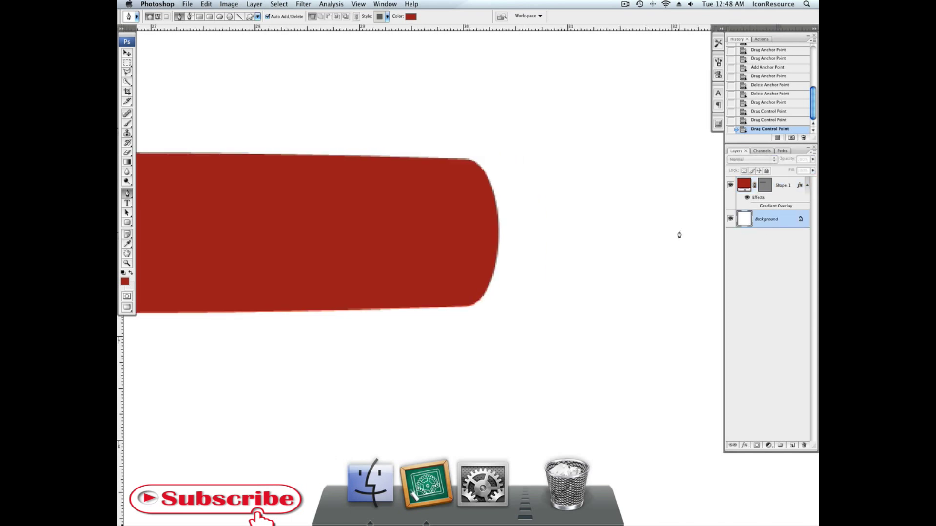
pyautogui.click(438, 171)
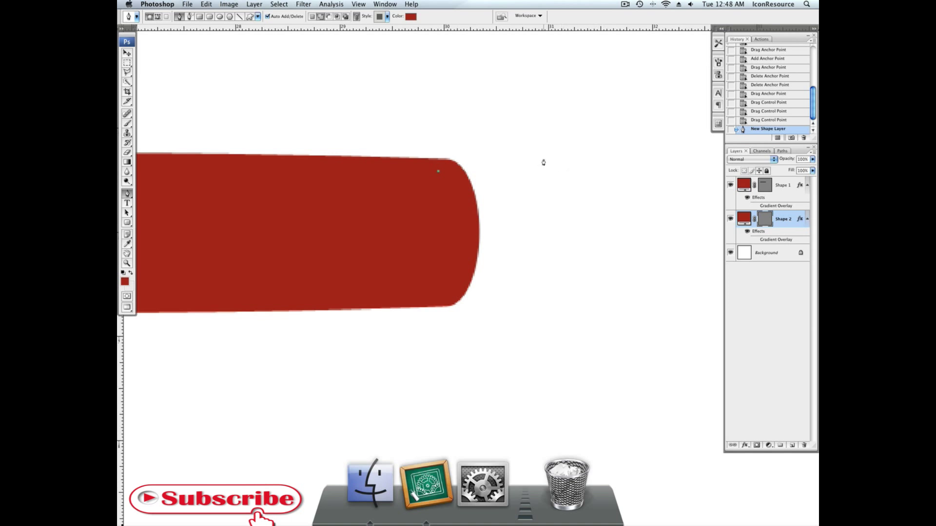
# - Draw the ferrule's curved top half down to the horizontal guide and close the path
pyautogui.moveTo(528, 157); pyautogui.dragTo(573, 157)
pyautogui.click(580, 164)
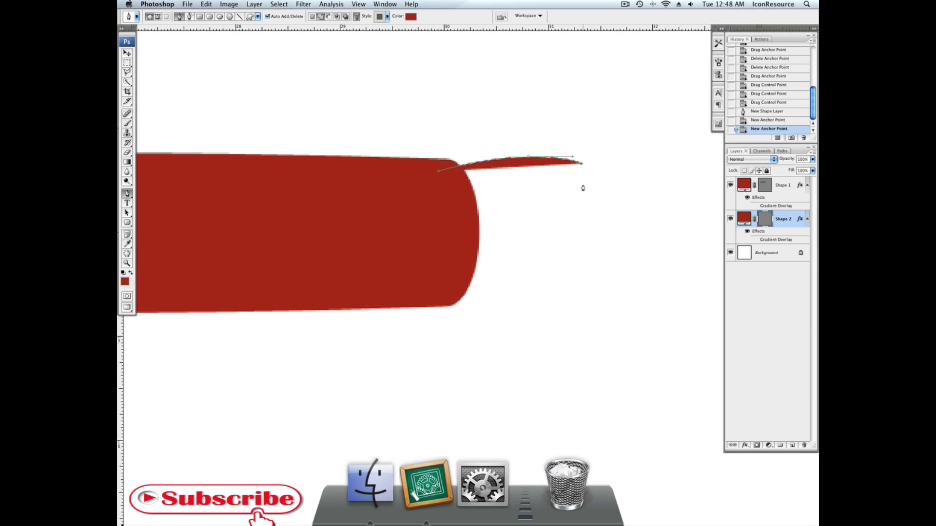
pyautogui.press('super+semicolon')
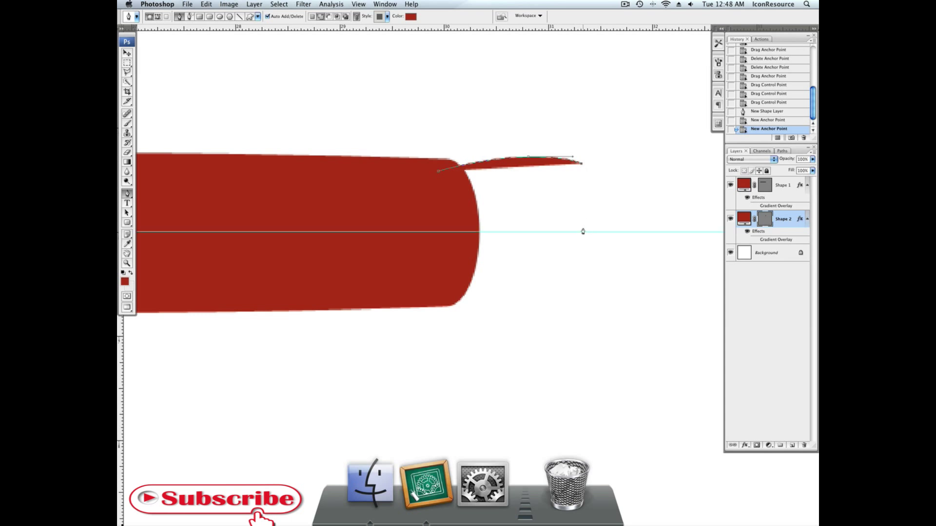
pyautogui.moveTo(599, 232)
pyautogui.mouseDown()
pyautogui.moveTo(593, 280)
pyautogui.moveTo(600, 231)
pyautogui.mouseUp()
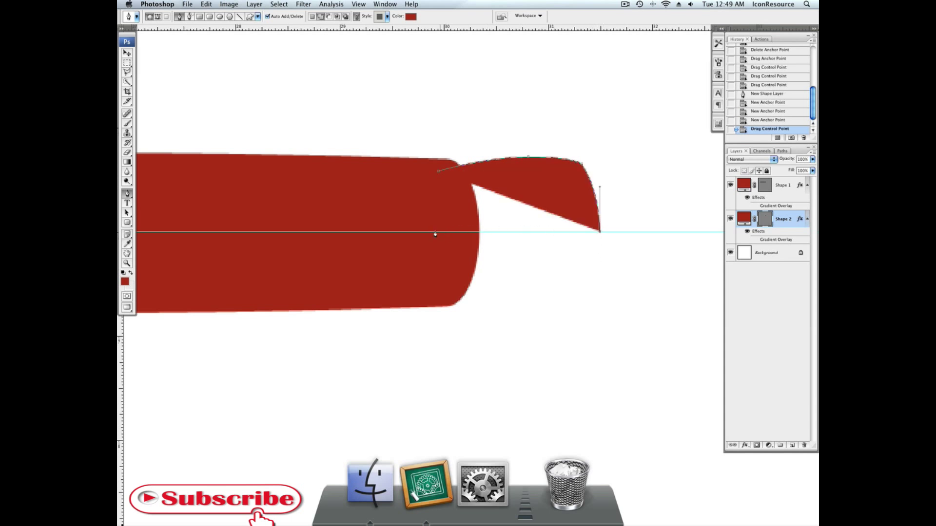
pyautogui.click(442, 233)
pyautogui.click(439, 174)
# - Fill the new Shape 2 with light grey d7d7d7
pyautogui.doubleClick(744, 218)
pyautogui.click(505, 87)
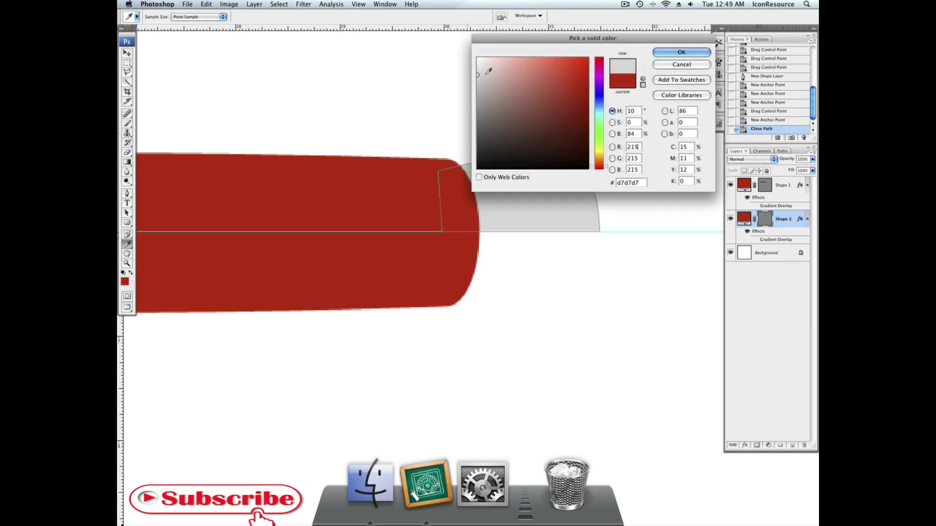
pyautogui.click(668, 53)
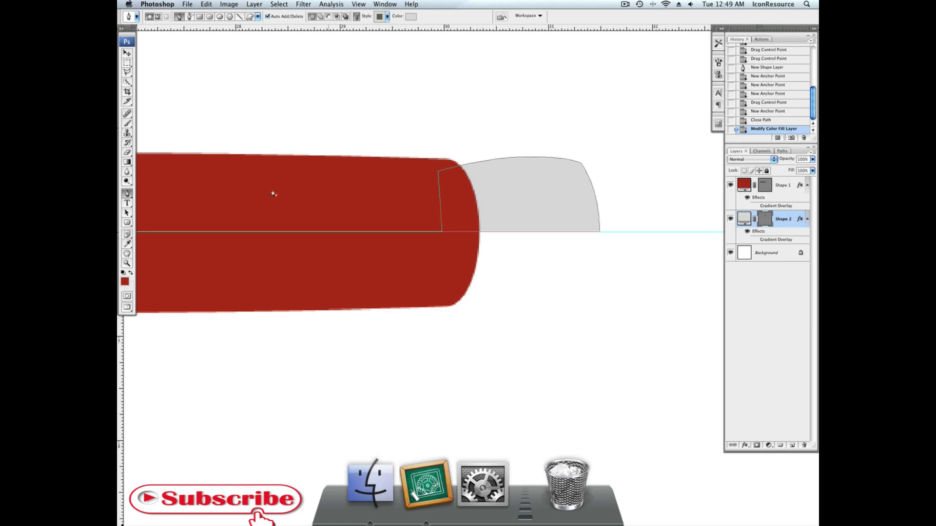
pyautogui.click(127, 213)
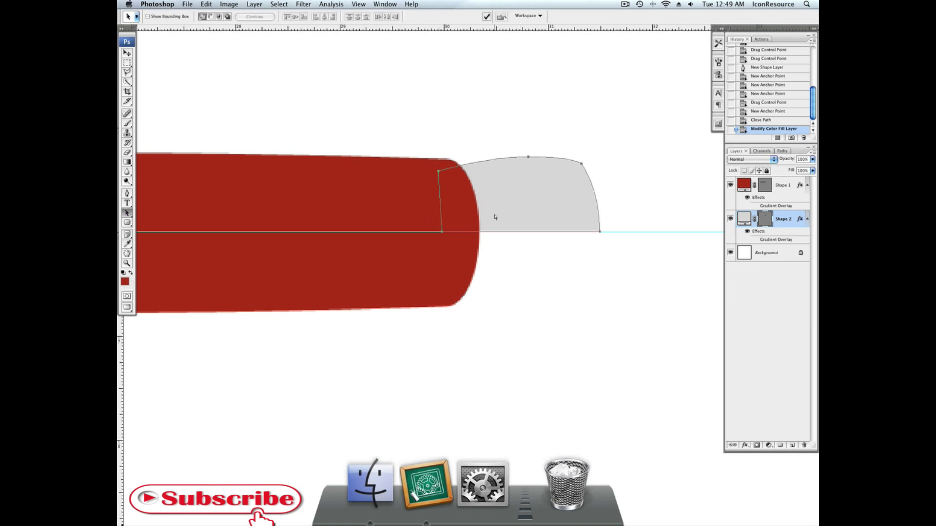
# - Duplicate the ferrule outline, flip it vertically, and move the copy below the guide
pyautogui.press('super+c')
pyautogui.press('super+v')
pyautogui.press('super+t')
pyautogui.click(206, 4)
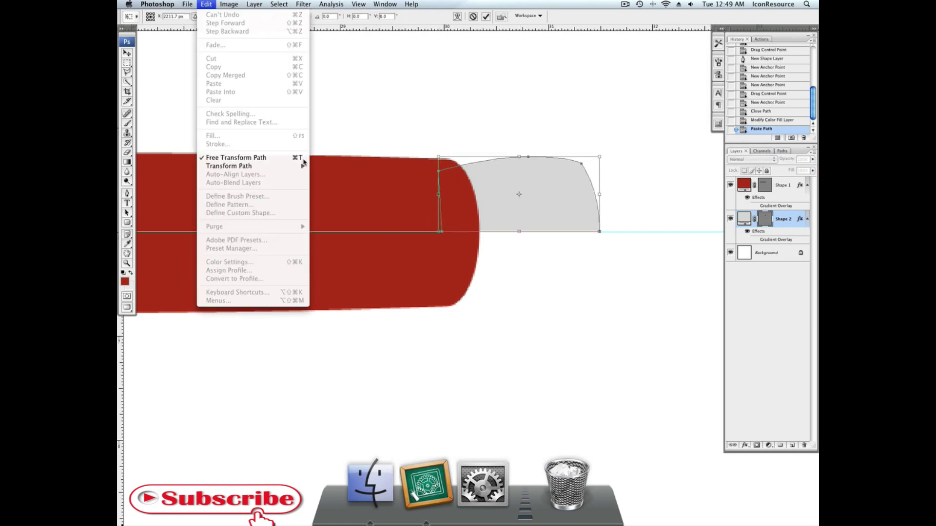
pyautogui.moveTo(296, 169)
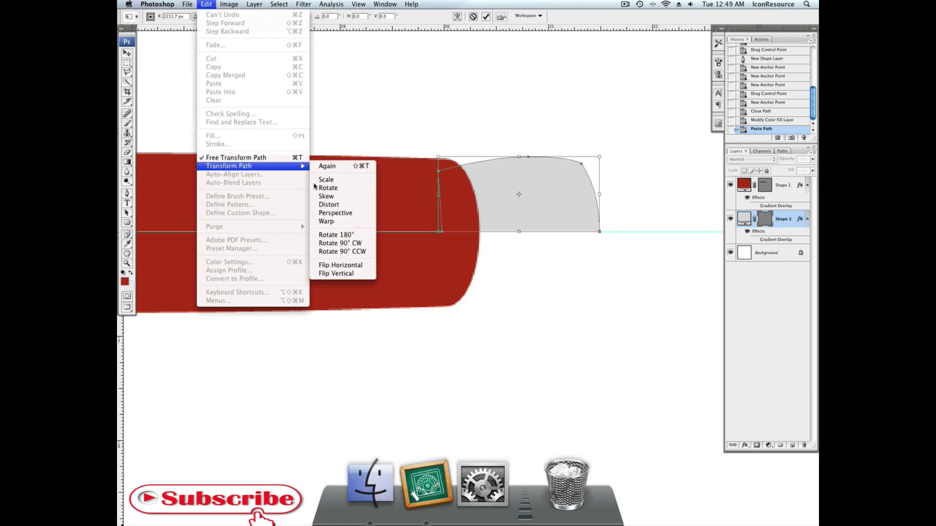
pyautogui.click(358, 275)
pyautogui.moveTo(476, 228); pyautogui.dragTo(488, 278)
pyautogui.press('Return')
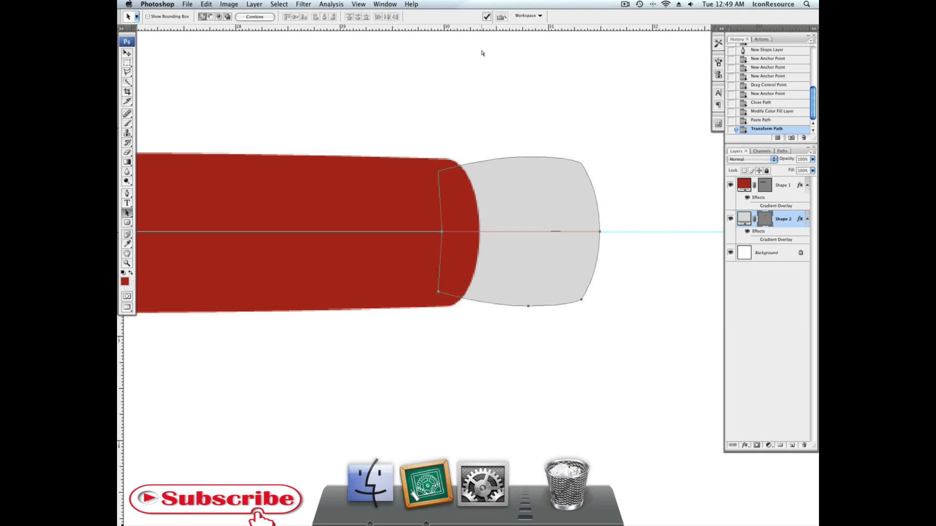
# - Hide the guide, nudge the lower half up, and combine both halves into one ferrule
pyautogui.press('super+semicolon')
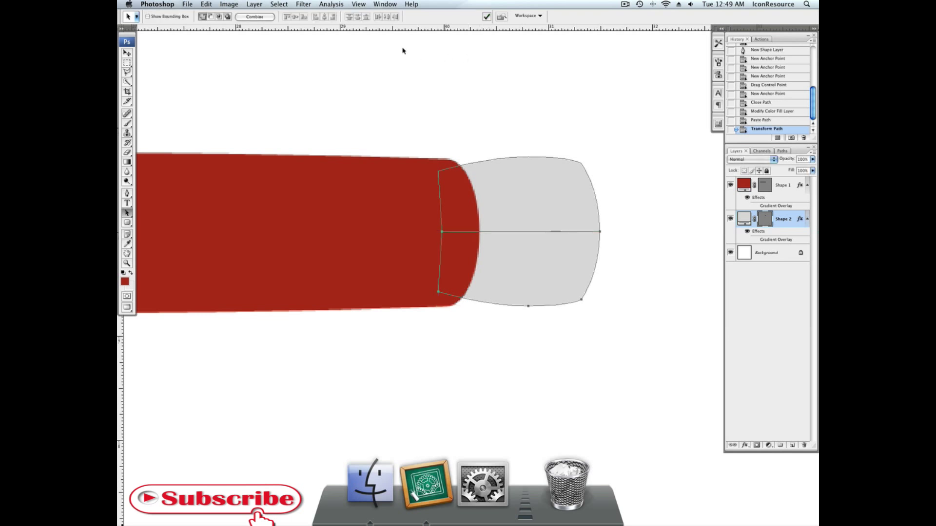
pyautogui.click(260, 18)
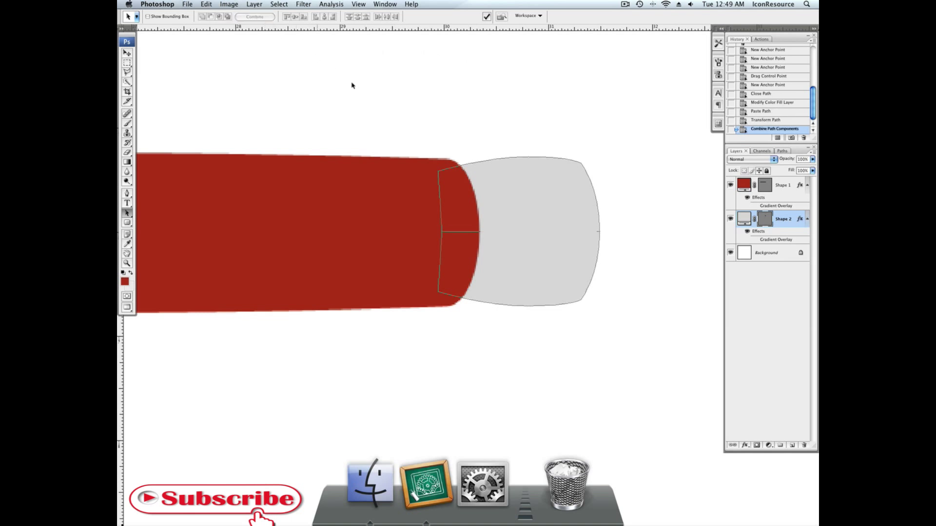
pyautogui.press('super+z')
pyautogui.press('Up')
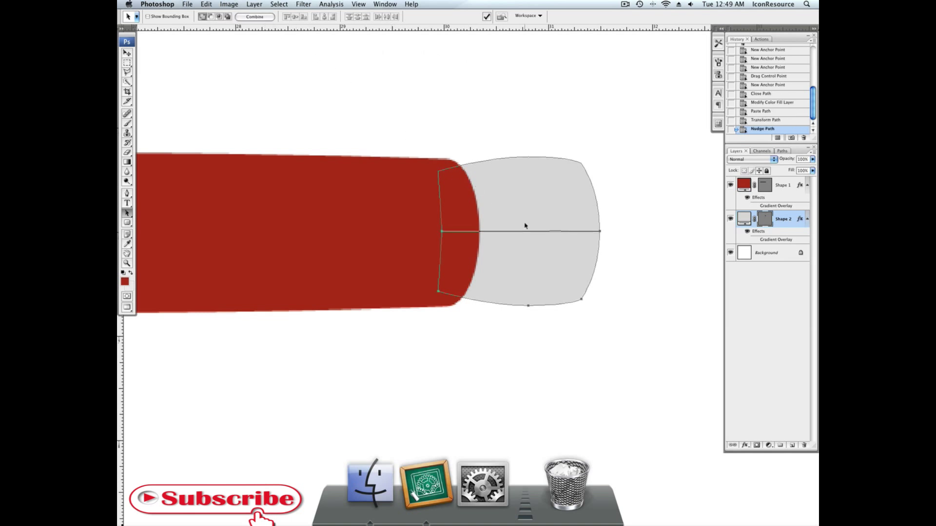
pyautogui.click(251, 19)
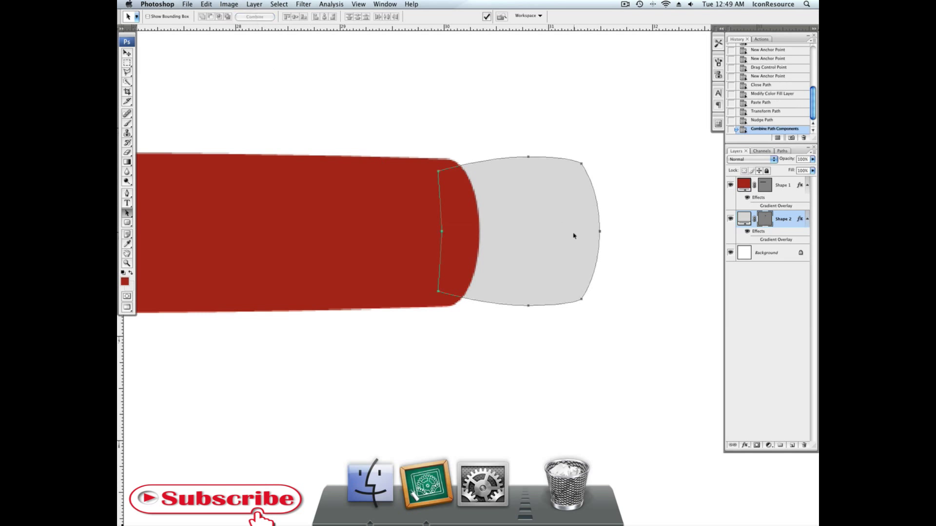
pyautogui.moveTo(573, 236); pyautogui.dragTo(569, 237)
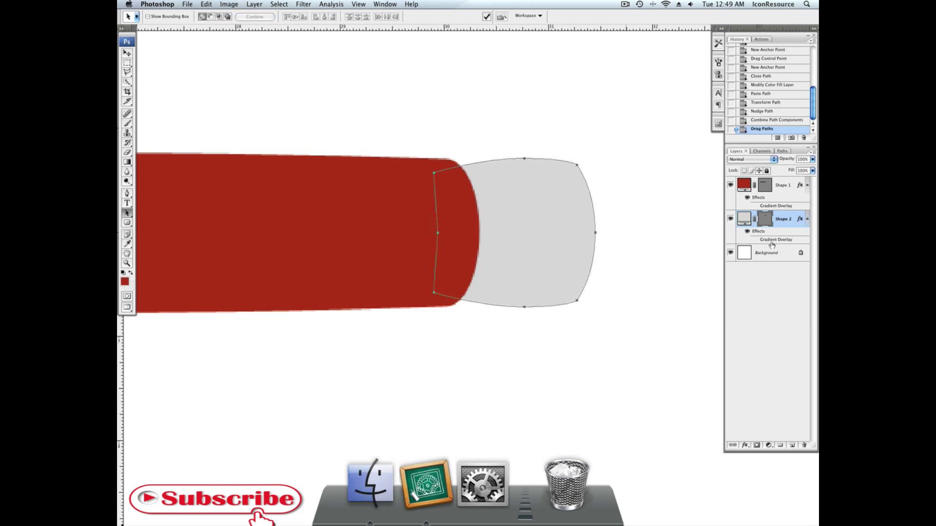
# - Push the ferrule's right anchor slightly outward to bulge its right side
pyautogui.click(791, 248)
pyautogui.hscroll(-1, 633, 231)
pyautogui.hscroll(5, 633, 231)
pyautogui.hscroll(1, 633, 232)
pyautogui.click(484, 205)
pyautogui.scroll(-1, 490, 205)
pyautogui.hscroll(1, 490, 205)
pyautogui.hscroll(2, 491, 205)
pyautogui.scroll(1, 491, 203)
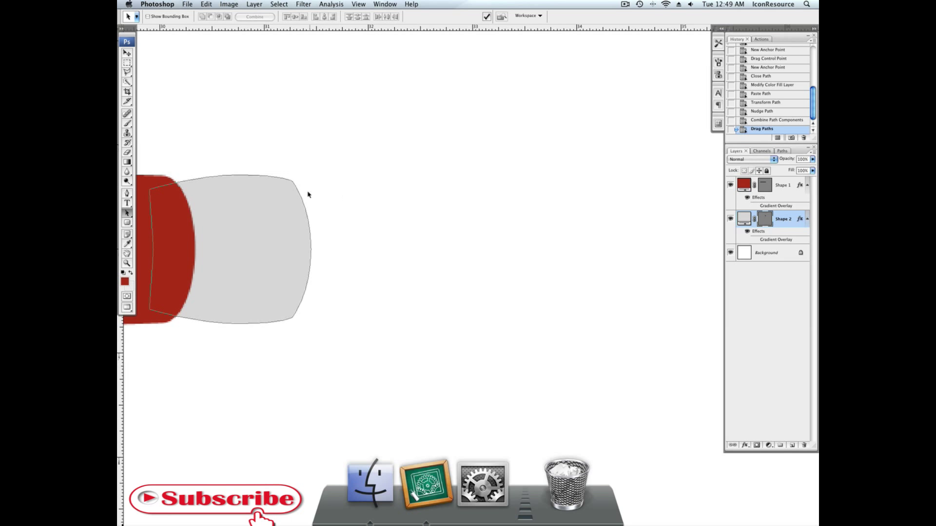
pyautogui.click(310, 242)
pyautogui.hotkey('shift', 'a')
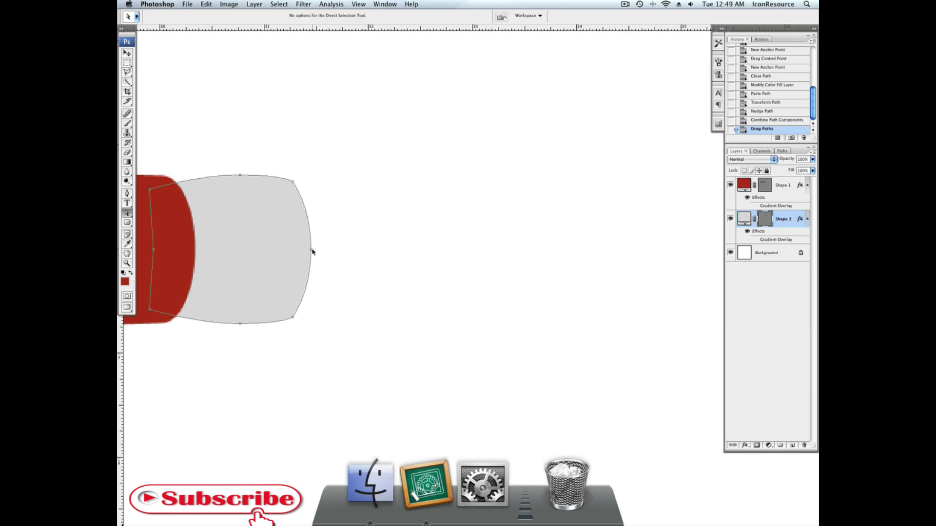
pyautogui.click(311, 249)
pyautogui.click(307, 260)
pyautogui.moveTo(311, 250); pyautogui.dragTo(314, 250)
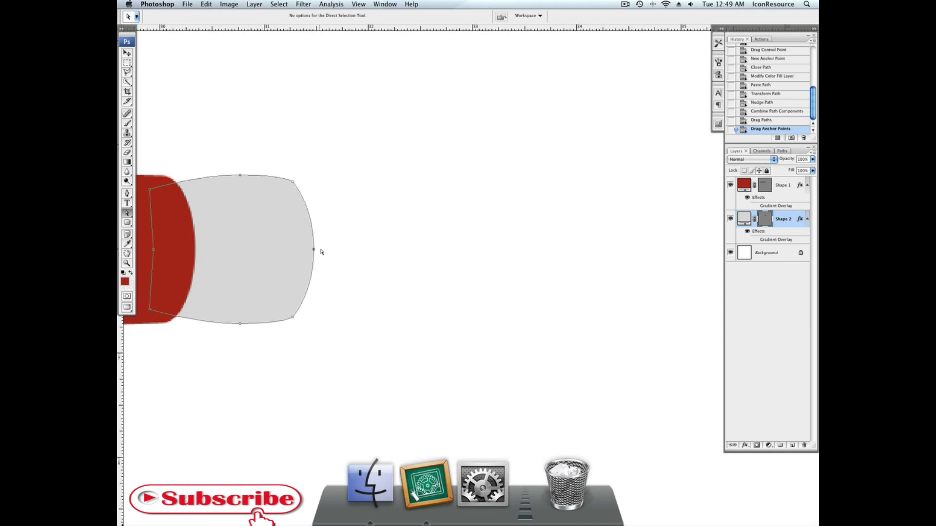
# - Start Shape 3 inside the ferrule, drawing a tapered top edge down to a rounded tip on the guide
pyautogui.click(127, 194)
pyautogui.click(759, 255)
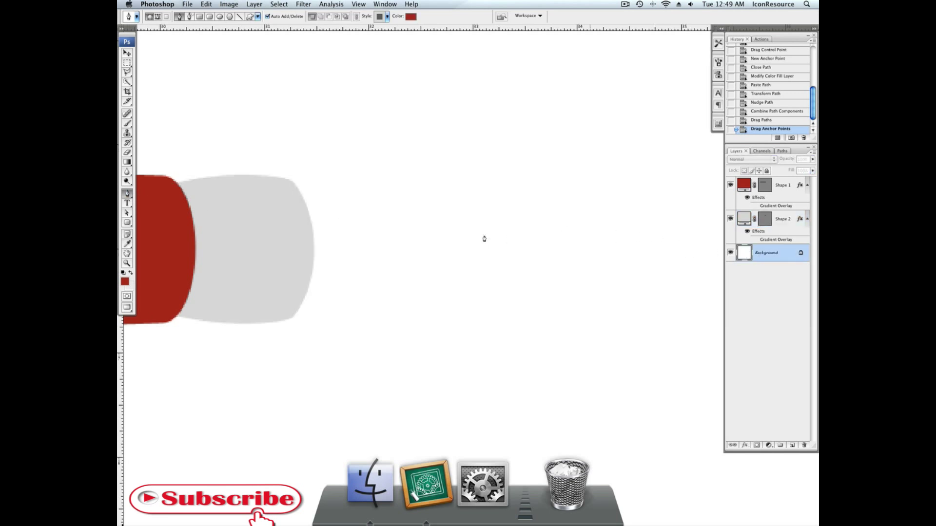
pyautogui.click(263, 196)
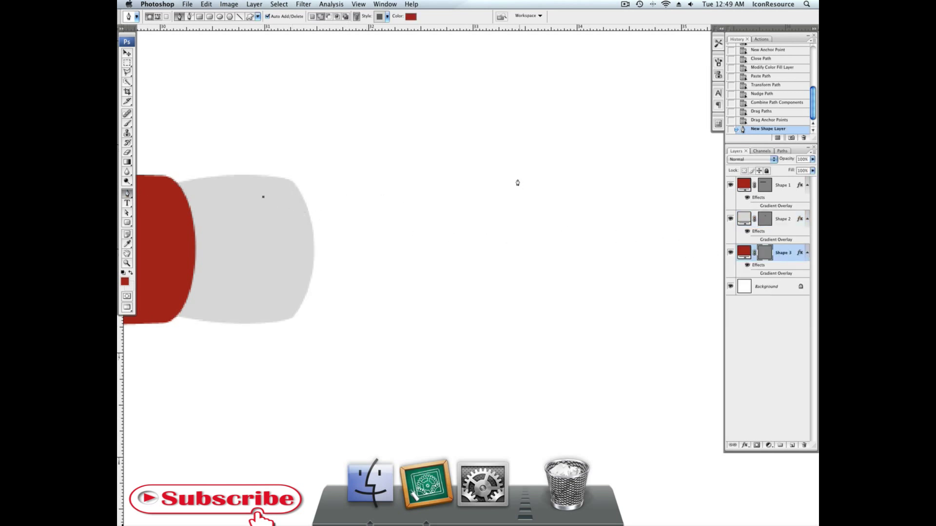
pyautogui.moveTo(498, 168); pyautogui.dragTo(533, 211)
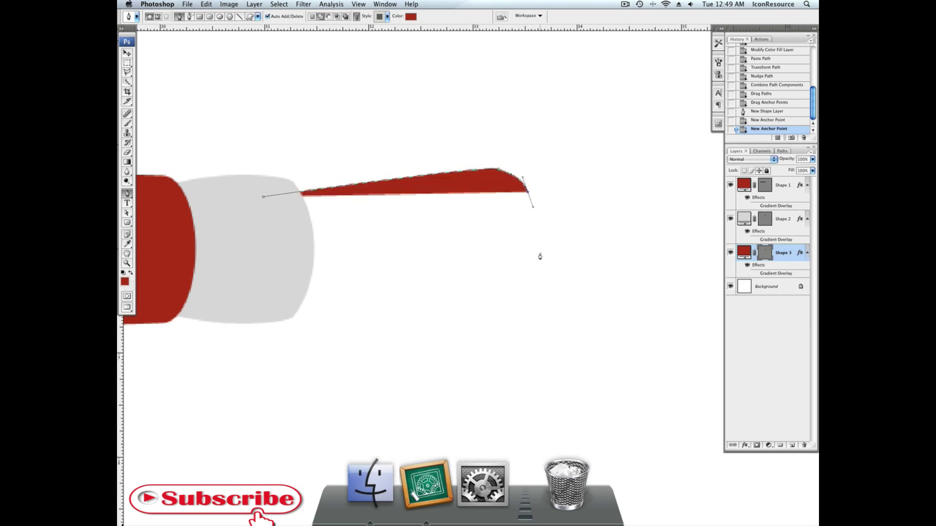
pyautogui.press('super+semicolon')
pyautogui.moveTo(543, 249); pyautogui.dragTo(543, 272)
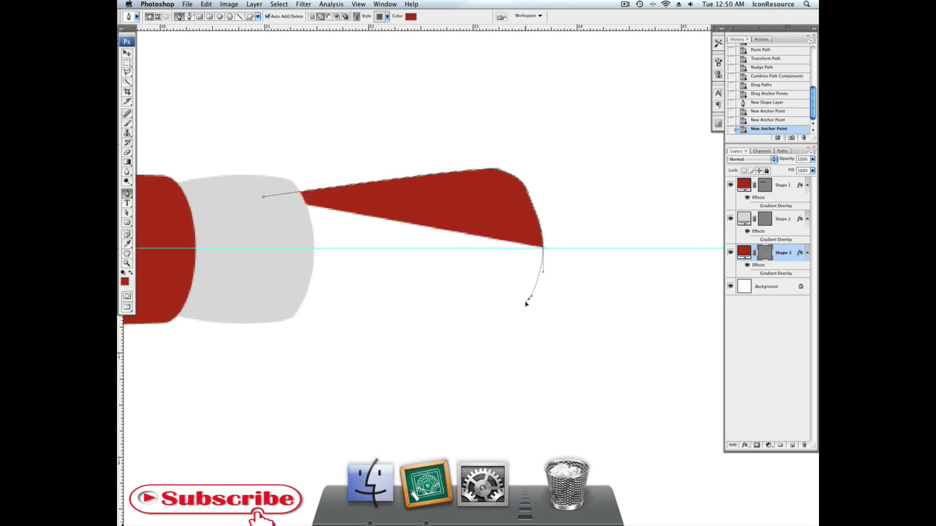
# - Draw the lower curve back to the ferrule, close the shape, and round its bottom-right corner
pyautogui.moveTo(526, 302); pyautogui.dragTo(481, 317)
pyautogui.moveTo(279, 288); pyautogui.dragTo(273, 291)
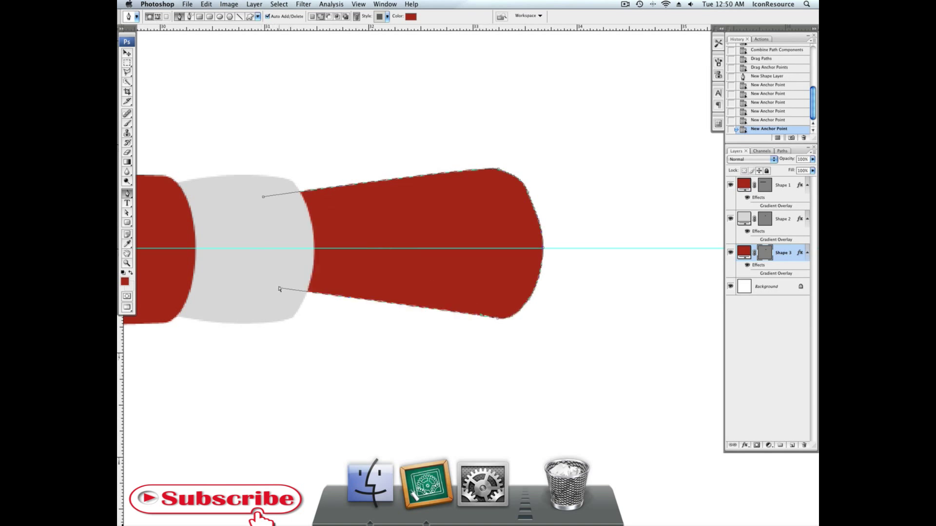
pyautogui.moveTo(279, 288); pyautogui.dragTo(260, 286)
pyautogui.click(263, 199)
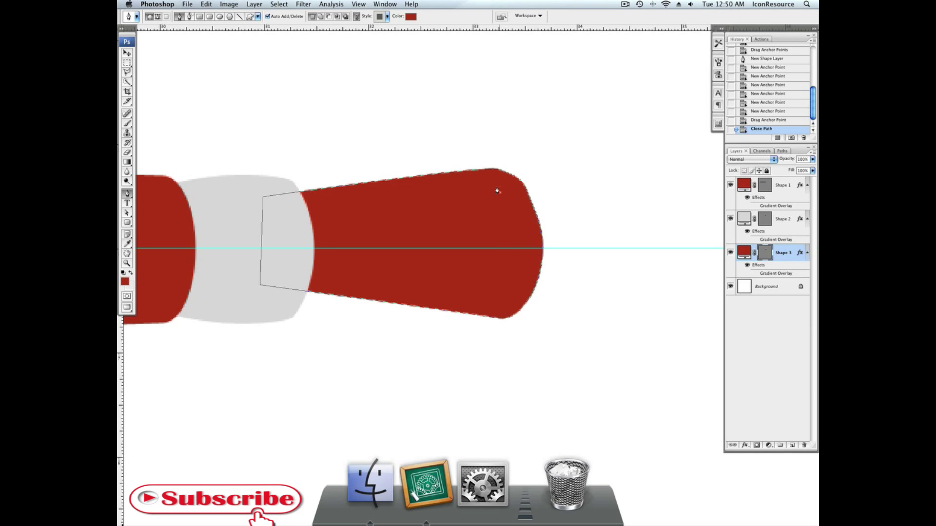
pyautogui.keyDown('ctrl'); pyautogui.click(497, 320); pyautogui.keyUp('ctrl')
pyautogui.moveTo(497, 319); pyautogui.dragTo(493, 318)
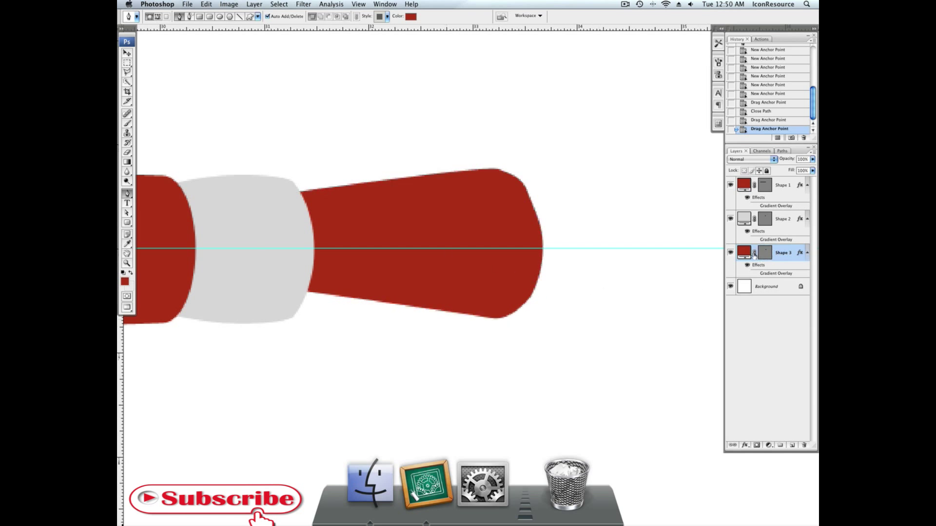
# - Change Shape 3's fill from red to a light tan, e8c38f
pyautogui.doubleClick(745, 253)
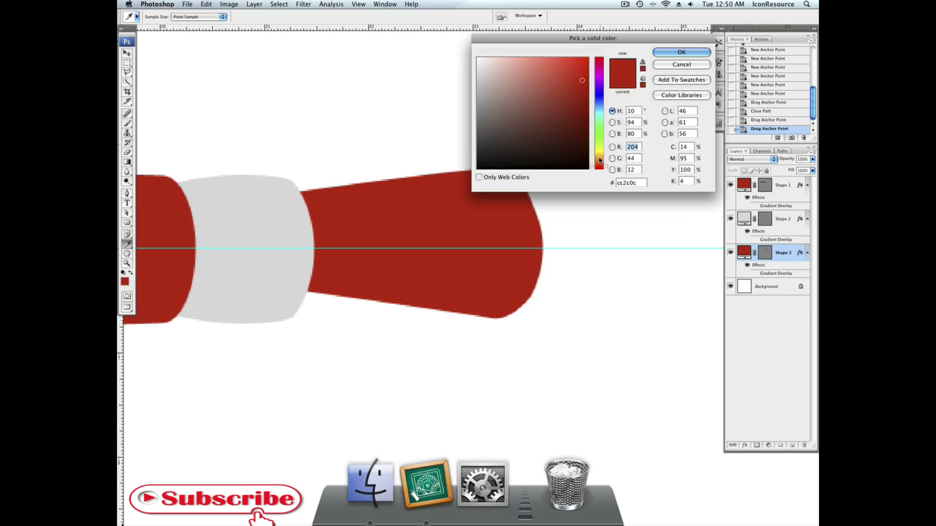
pyautogui.click(599, 158)
pyautogui.moveTo(534, 79); pyautogui.dragTo(516, 72)
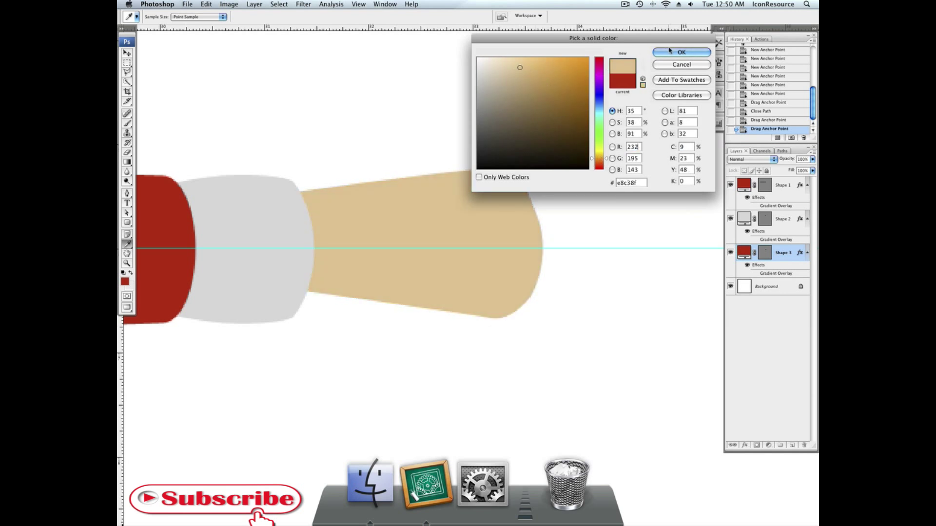
pyautogui.press('Return')
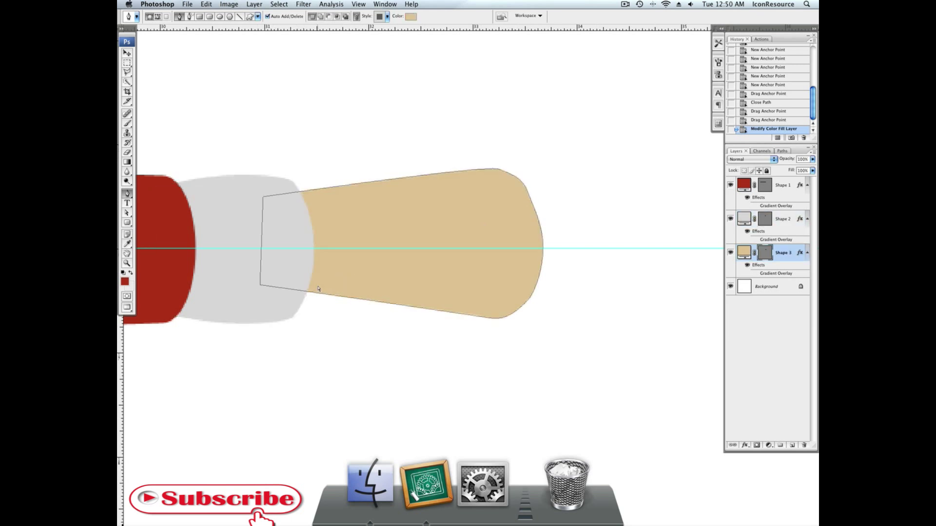
# - Adjust the tan tip's left corners and move its outline down slightly
pyautogui.keyDown('super'); pyautogui.click(263, 288); pyautogui.keyUp('super')
pyautogui.moveTo(260, 287); pyautogui.dragTo(260, 297)
pyautogui.moveTo(263, 198); pyautogui.dragTo(264, 195)
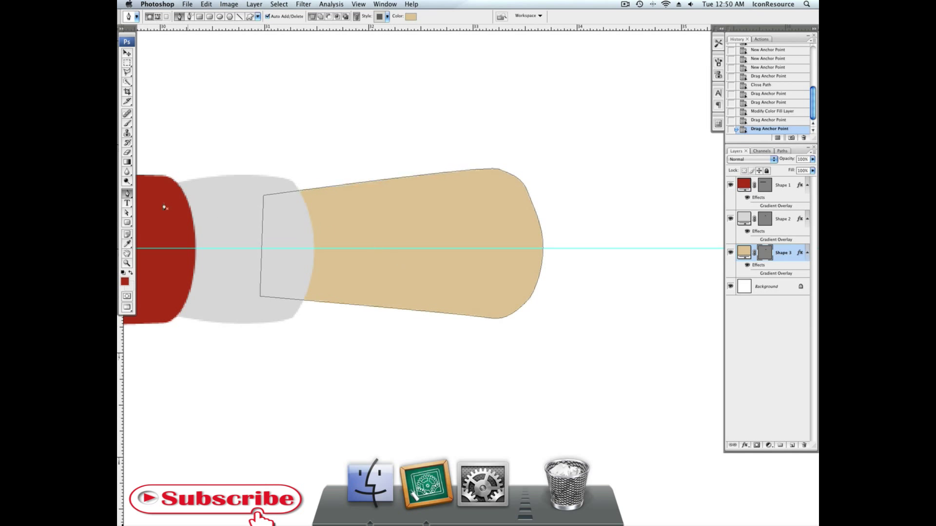
pyautogui.click(127, 213)
pyautogui.moveTo(361, 231); pyautogui.dragTo(360, 236)
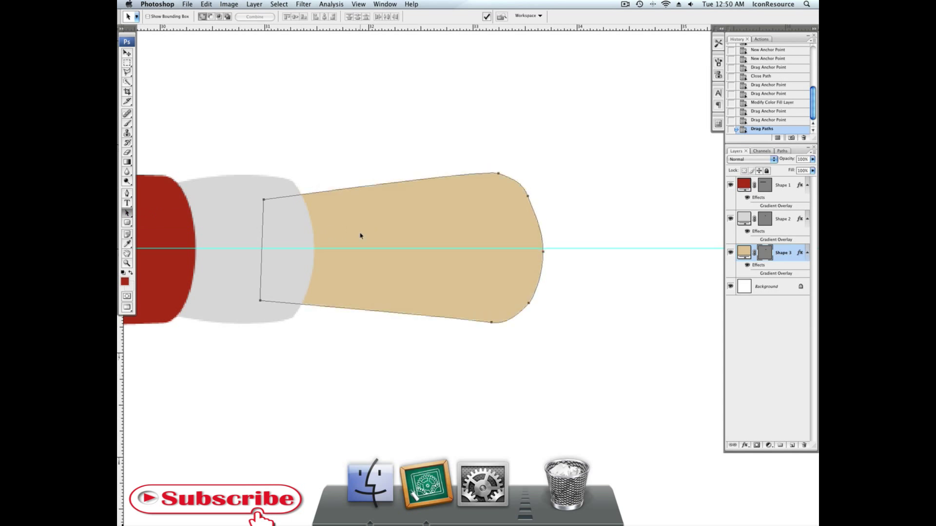
# - Smooth the tip's rounded right end, hide the path and guide, and zoom out to see the brush
pyautogui.keyDown('super'); pyautogui.click(544, 252); pyautogui.keyUp('super')
pyautogui.moveTo(545, 250); pyautogui.dragTo(544, 249)
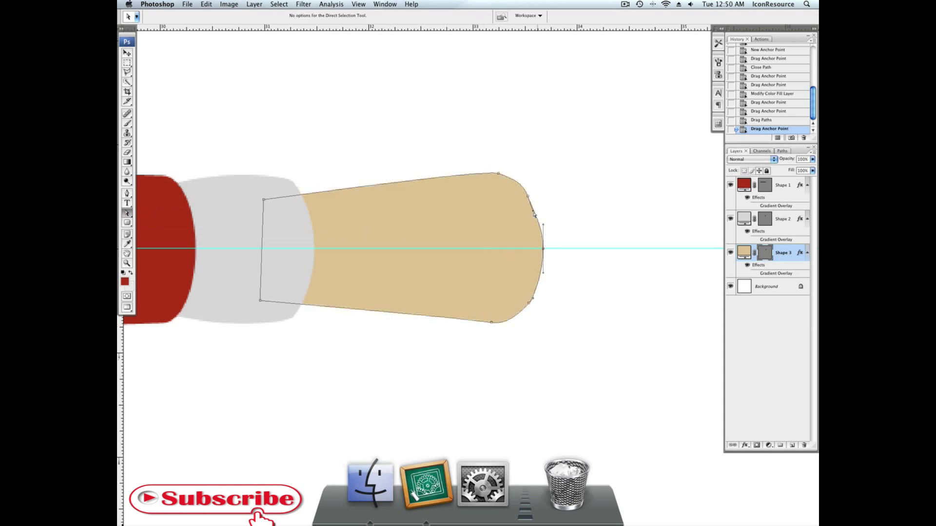
pyautogui.moveTo(534, 212); pyautogui.dragTo(525, 192)
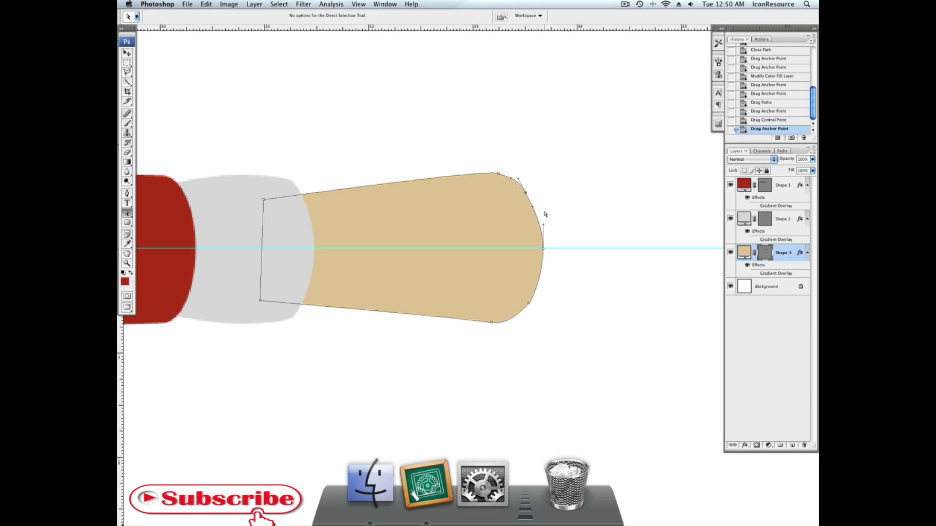
pyautogui.click(765, 252)
pyautogui.hscroll(-3, 696, 252)
pyautogui.press('super+semicolon')
pyautogui.press('super+minus')
pyautogui.press('super+minus')
pyautogui.press('super+minus')
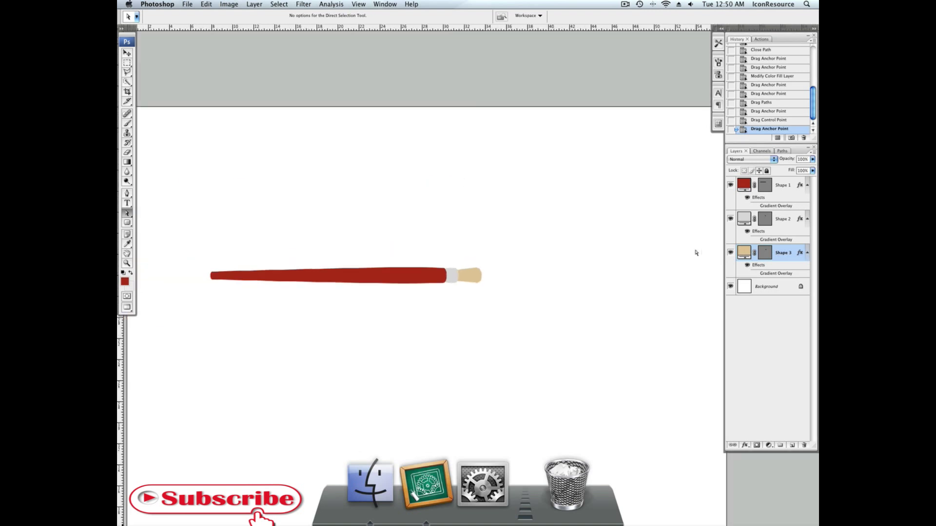
# - Pull the red handle's left-end anchors inward to shorten it with a tapered tip
pyautogui.click(219, 277)
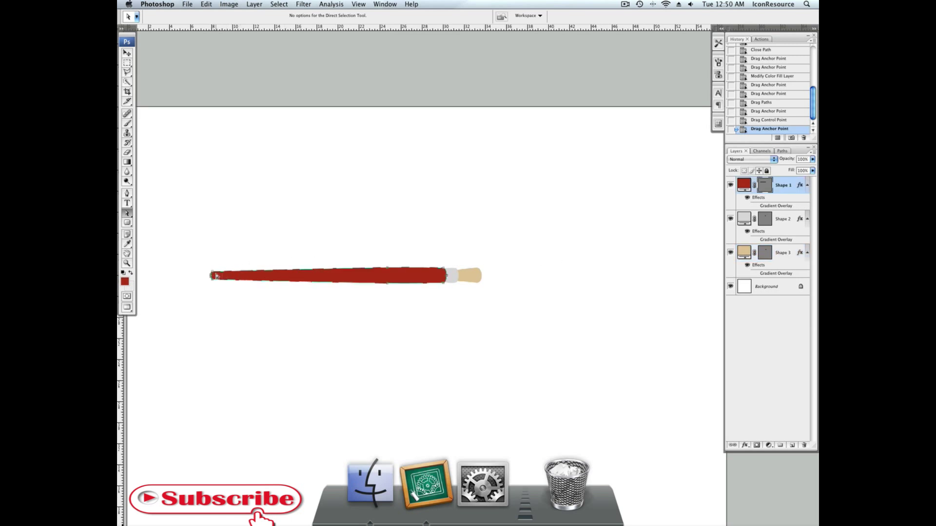
pyautogui.moveTo(215, 275); pyautogui.dragTo(216, 278)
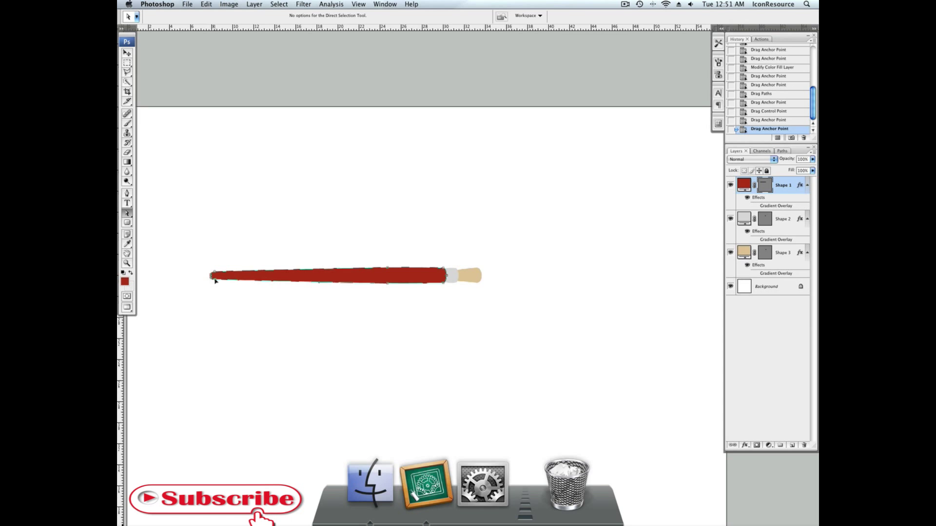
pyautogui.moveTo(215, 282); pyautogui.dragTo(215, 278)
pyautogui.hotkey('shift', 'a')
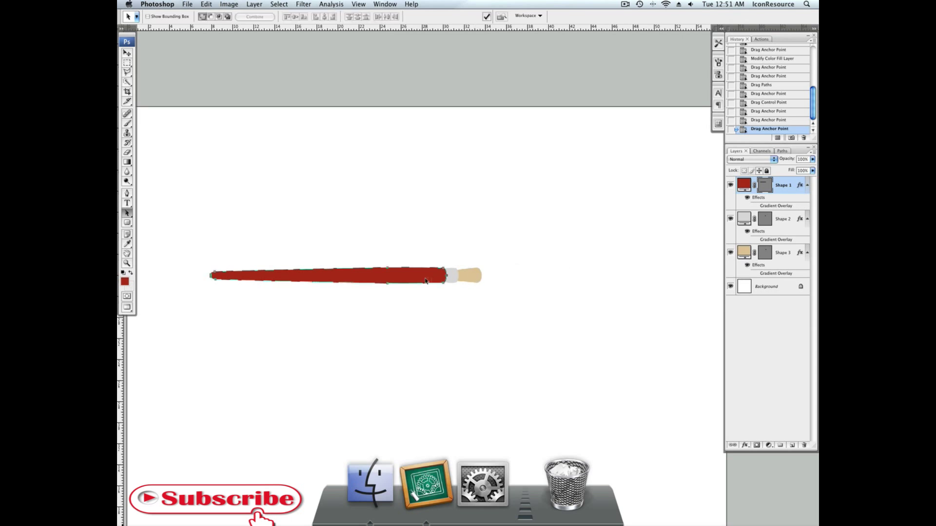
pyautogui.hotkey('shift', 'a')
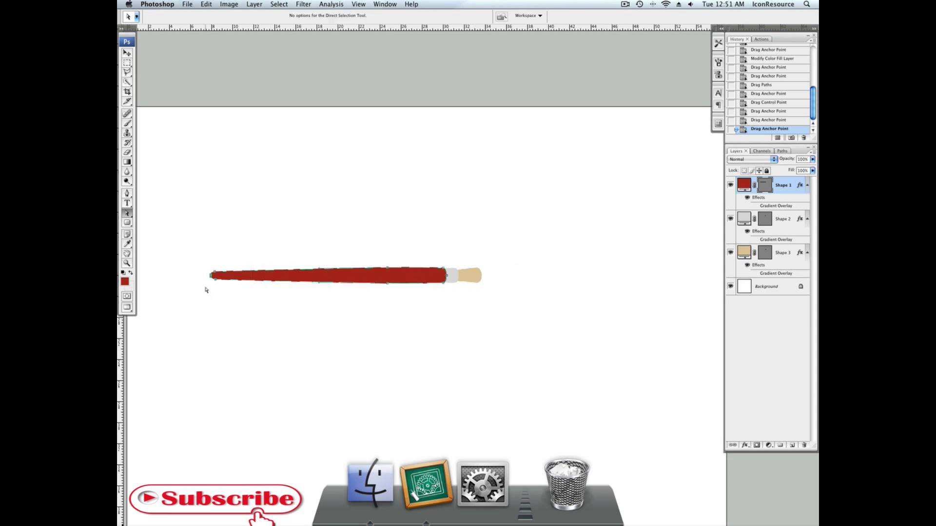
pyautogui.click(256, 275)
pyautogui.moveTo(272, 274); pyautogui.dragTo(327, 281)
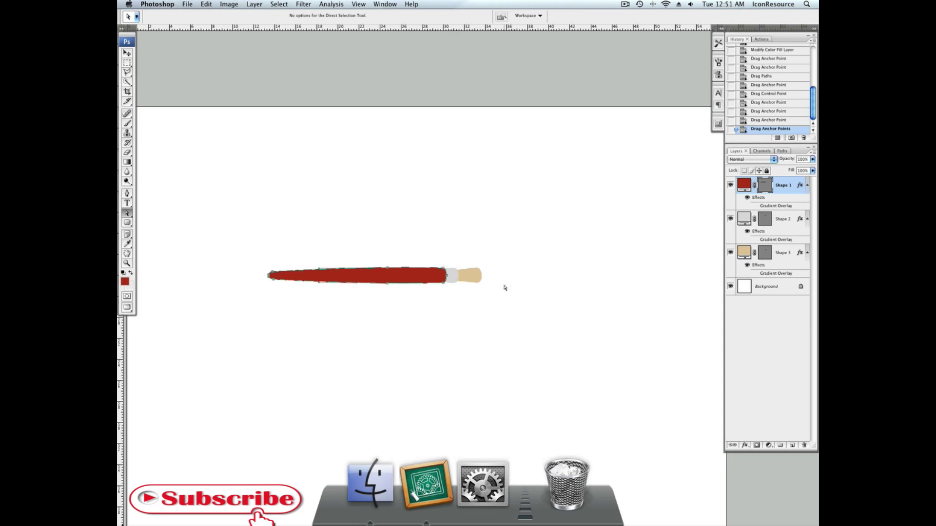
# - Adjust the tan tip's anchors so it reaches slightly further right, then zoom in on the ferrule
pyautogui.click(467, 280)
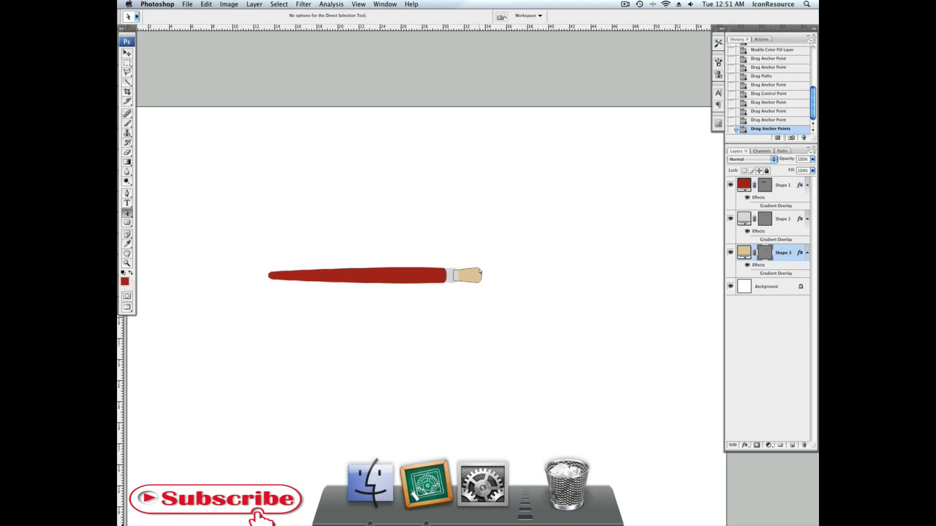
pyautogui.moveTo(470, 258); pyautogui.dragTo(489, 286)
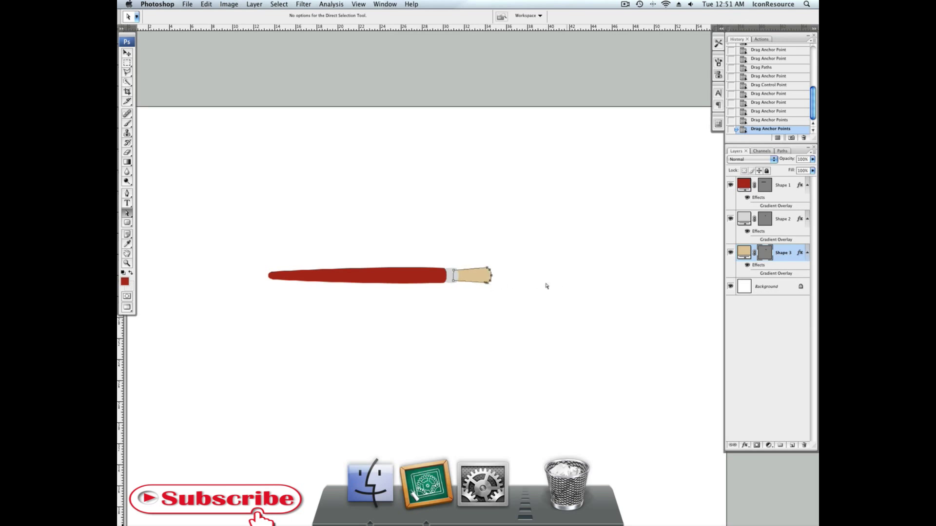
pyautogui.click(761, 258)
pyautogui.click(128, 263)
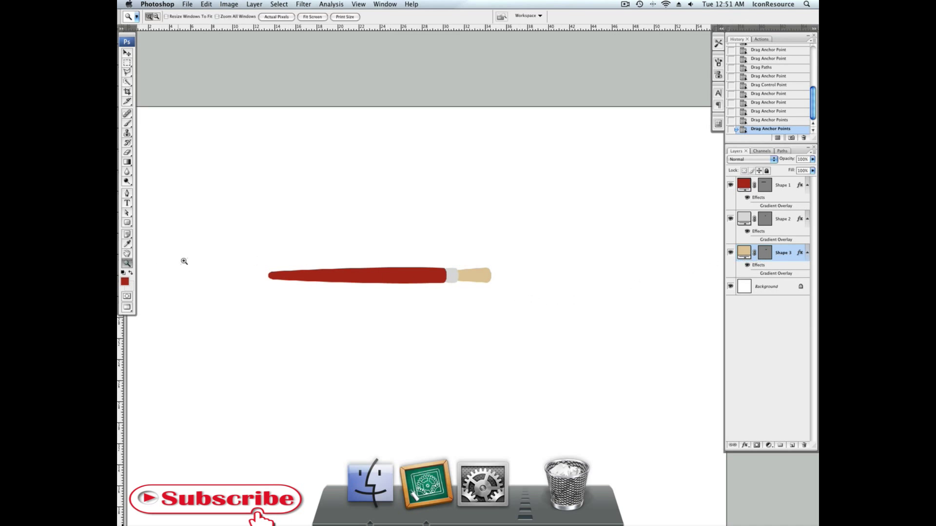
pyautogui.moveTo(509, 236); pyautogui.dragTo(399, 330)
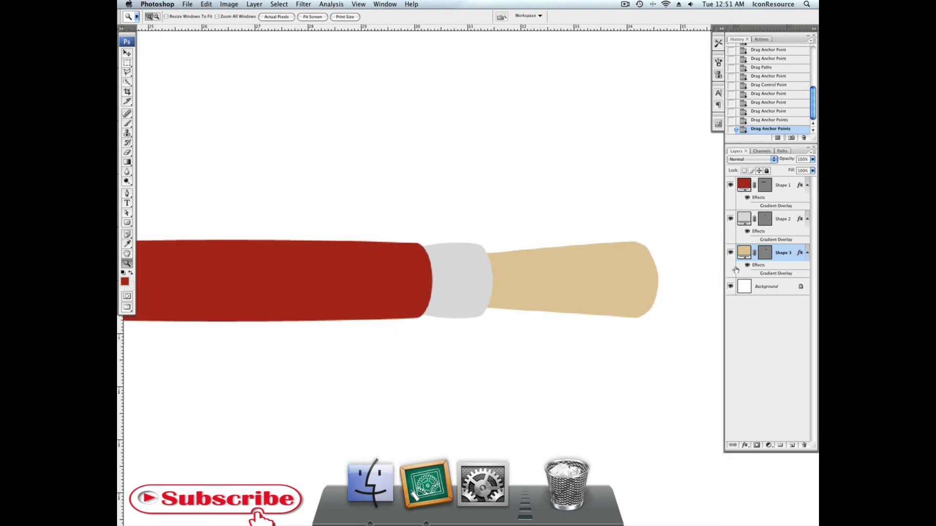
# - Add a Hard Light Gradient Overlay to the Shape 2 ferrule at about 74% opacity
pyautogui.rightClick(783, 218)
pyautogui.click(785, 226)
pyautogui.click(604, 384)
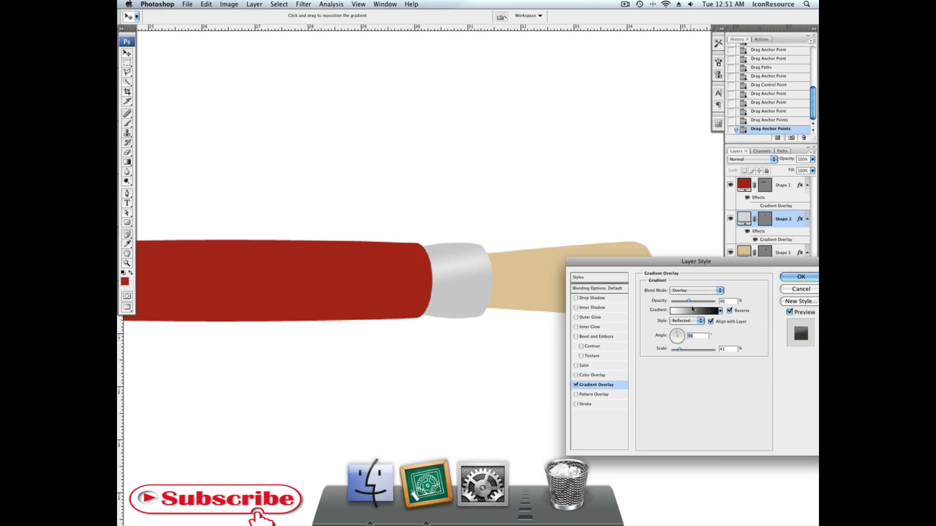
pyautogui.click(710, 291)
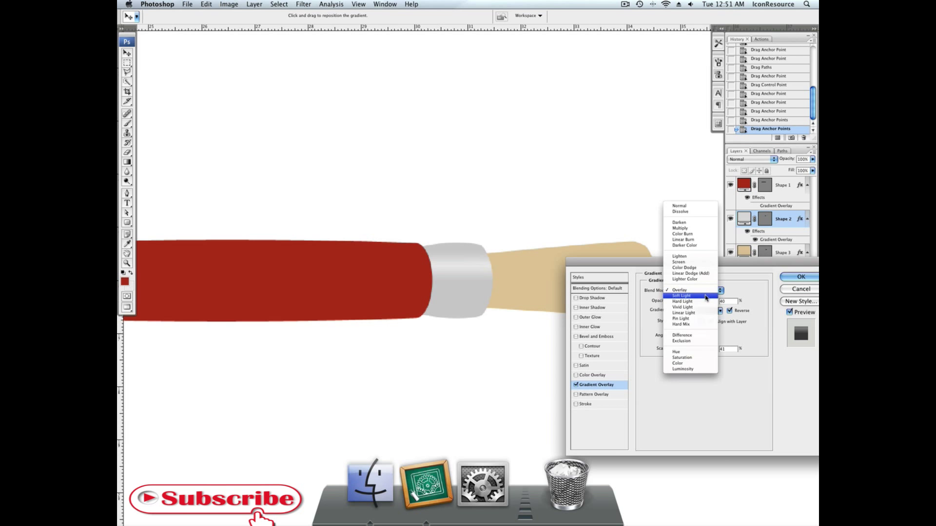
pyautogui.click(702, 301)
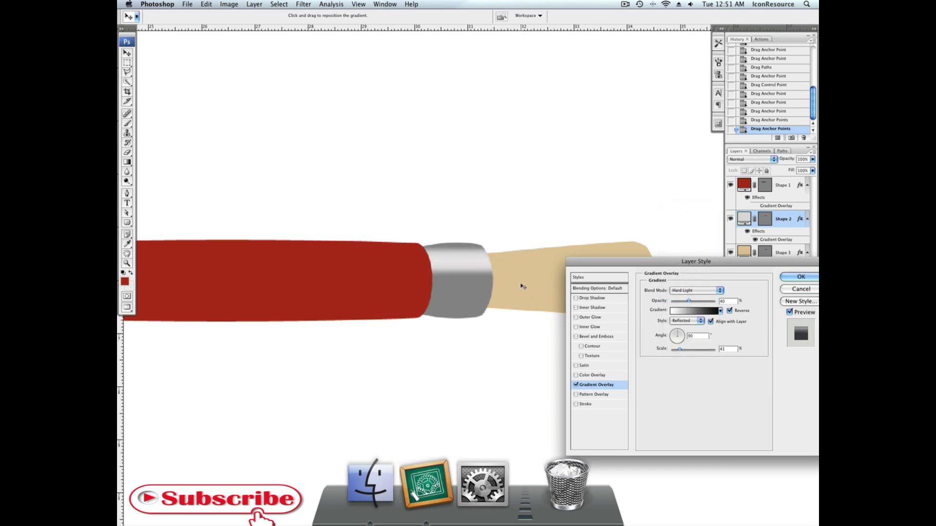
pyautogui.moveTo(689, 301); pyautogui.dragTo(702, 302)
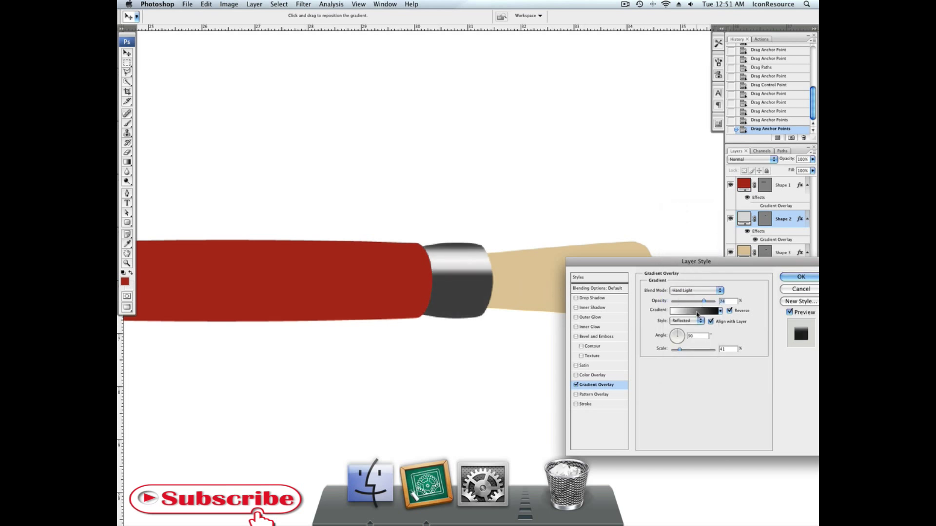
# - Change the gradient's left black stop to grey 616161
pyautogui.click(698, 310)
pyautogui.click(202, 339)
pyautogui.doubleClick(202, 338)
pyautogui.click(478, 140)
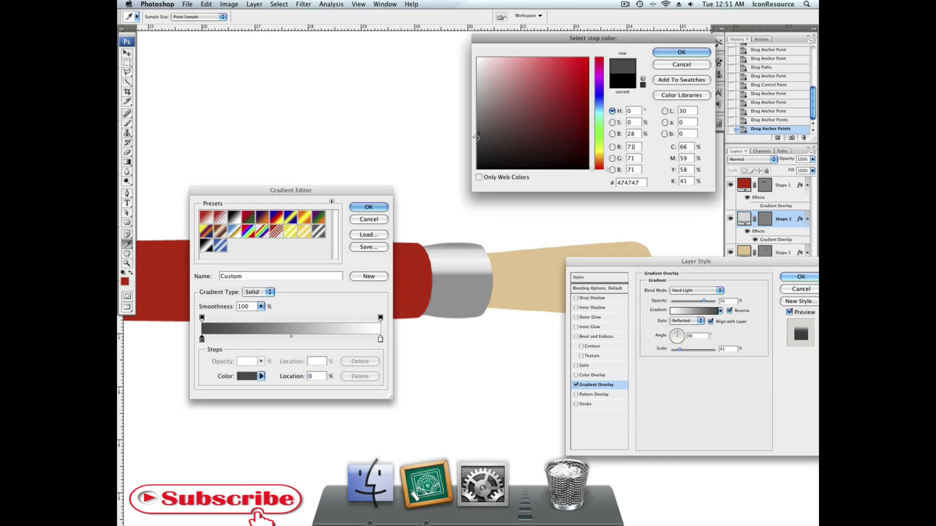
pyautogui.moveTo(478, 139); pyautogui.dragTo(478, 127)
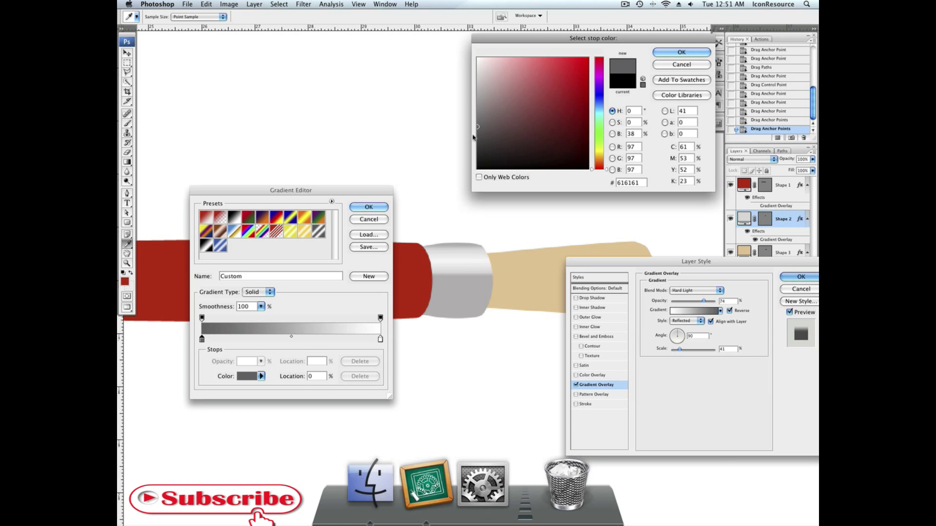
pyautogui.click(661, 53)
pyautogui.click(369, 207)
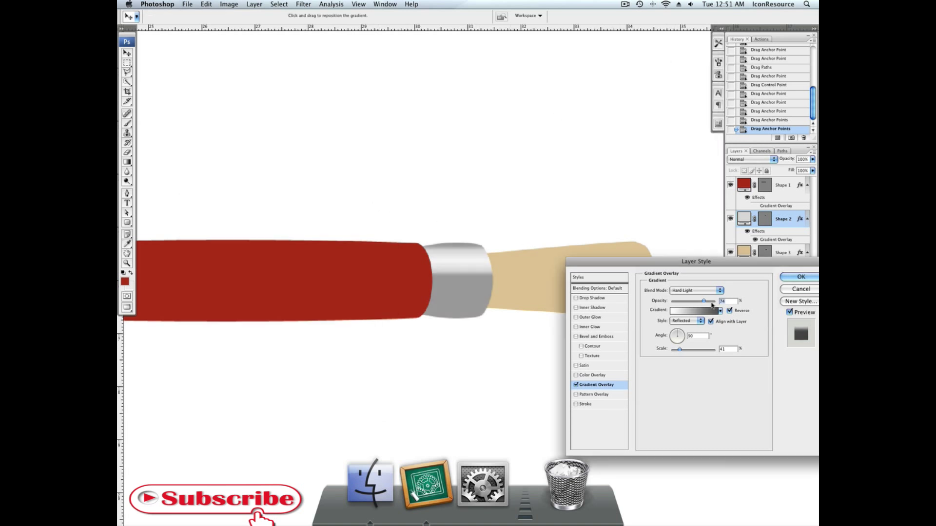
# - Shift the bright band lower, try Soft Light and Linear Dodge, then keep Hard Light at reduced opacity
pyautogui.moveTo(710, 304); pyautogui.dragTo(716, 301)
pyautogui.moveTo(468, 274); pyautogui.dragTo(474, 273)
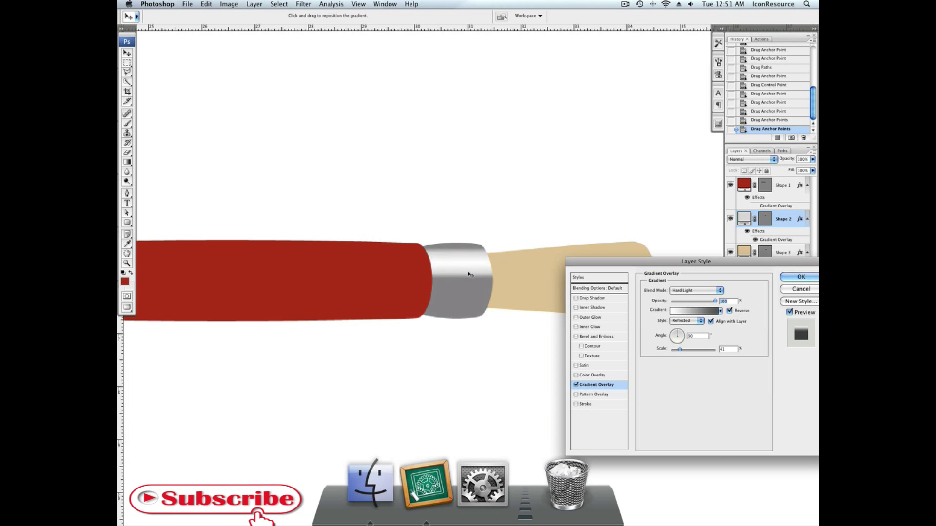
pyautogui.click(691, 293)
pyautogui.click(693, 295)
pyautogui.click(694, 295)
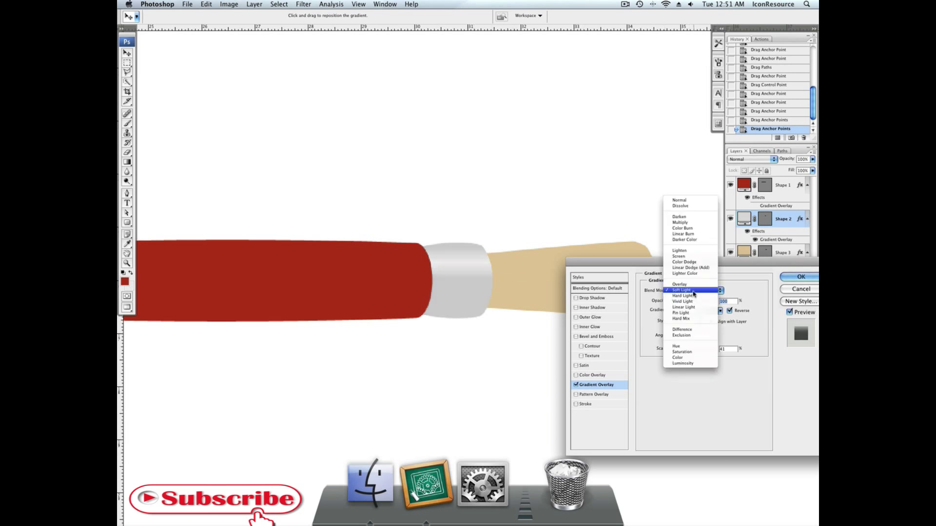
pyautogui.click(691, 270)
pyautogui.click(694, 292)
pyautogui.click(694, 318)
pyautogui.moveTo(697, 302)
pyautogui.mouseDown()
pyautogui.moveTo(690, 302)
pyautogui.moveTo(701, 304)
pyautogui.mouseUp()
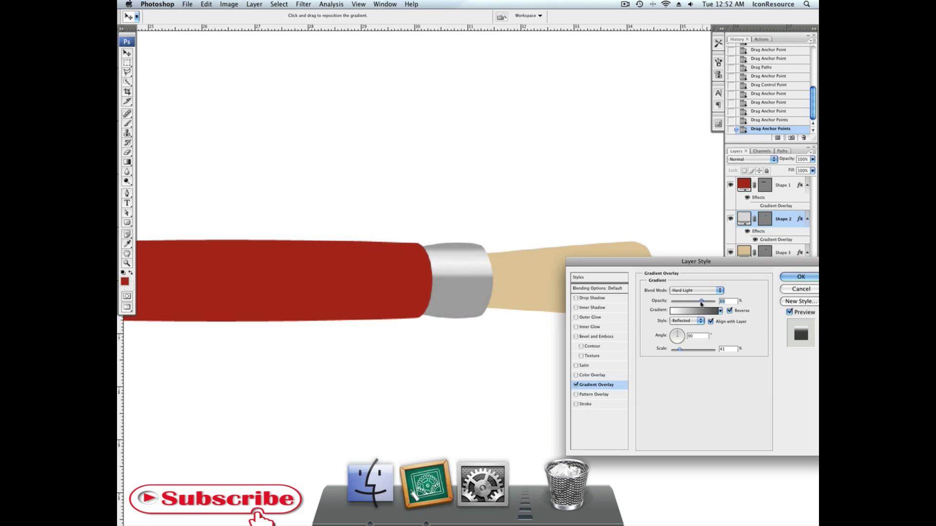
# - Enable Bevel and Emboss on the ferrule with Use Global Light off and angle 90°
pyautogui.click(610, 336)
pyautogui.click(697, 369)
pyautogui.click(707, 361)
pyautogui.write('90')
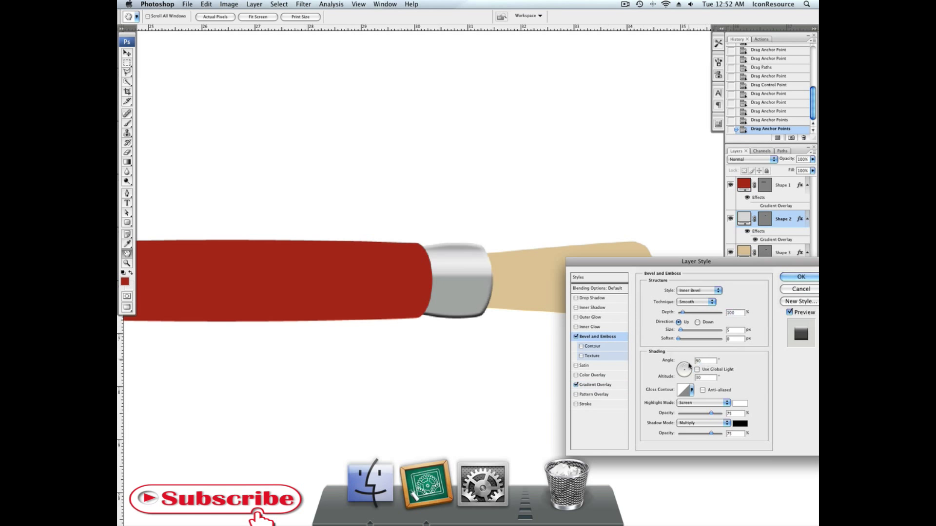
# - Set bevel Depth 121, Size 8 px, highlight opacity 100, shadow opacity 25, and apply
pyautogui.moveTo(694, 433); pyautogui.dragTo(685, 433)
pyautogui.moveTo(681, 313); pyautogui.dragTo(681, 314)
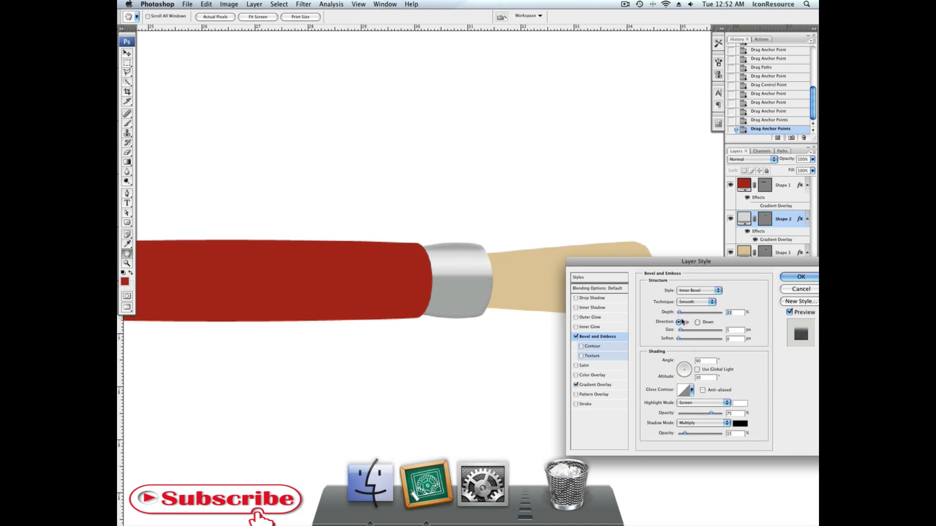
pyautogui.moveTo(711, 413); pyautogui.dragTo(721, 413)
pyautogui.moveTo(680, 330); pyautogui.dragTo(679, 331)
pyautogui.moveTo(679, 312); pyautogui.dragTo(683, 314)
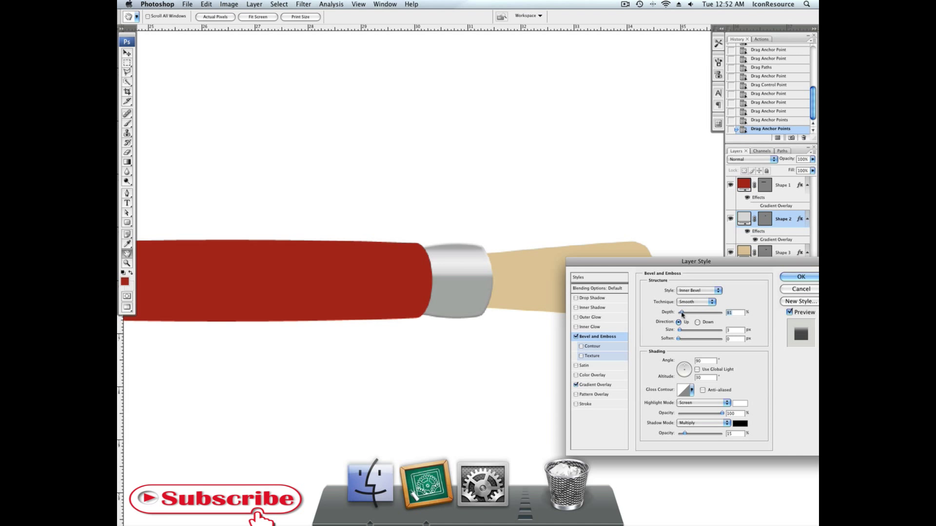
pyautogui.moveTo(696, 435); pyautogui.dragTo(678, 435)
pyautogui.click(801, 276)
pyautogui.hscroll(-3, 547, 285)
pyautogui.hscroll(5, 546, 285)
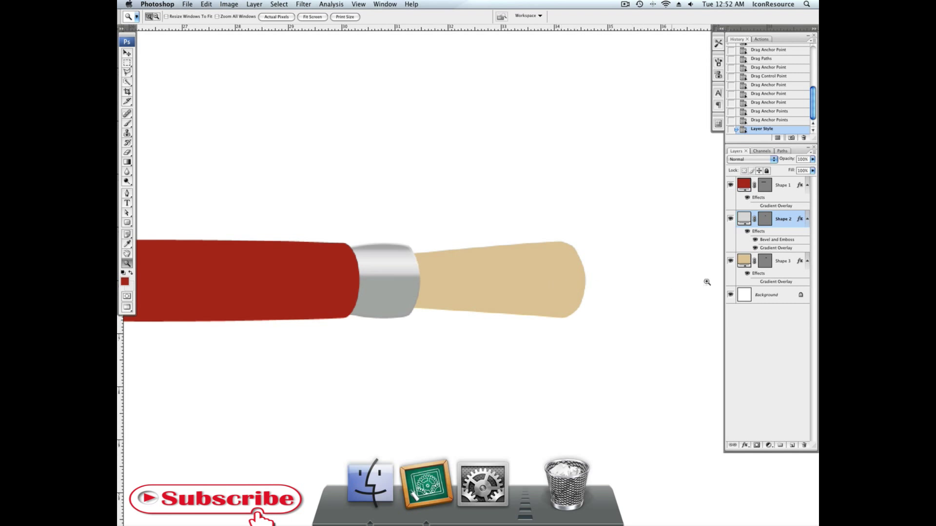
# - Give the tan Shape 3 tip a Gradient Overlay at about 94°, repositioning the highlight and fading its opacity
pyautogui.doubleClick(777, 267)
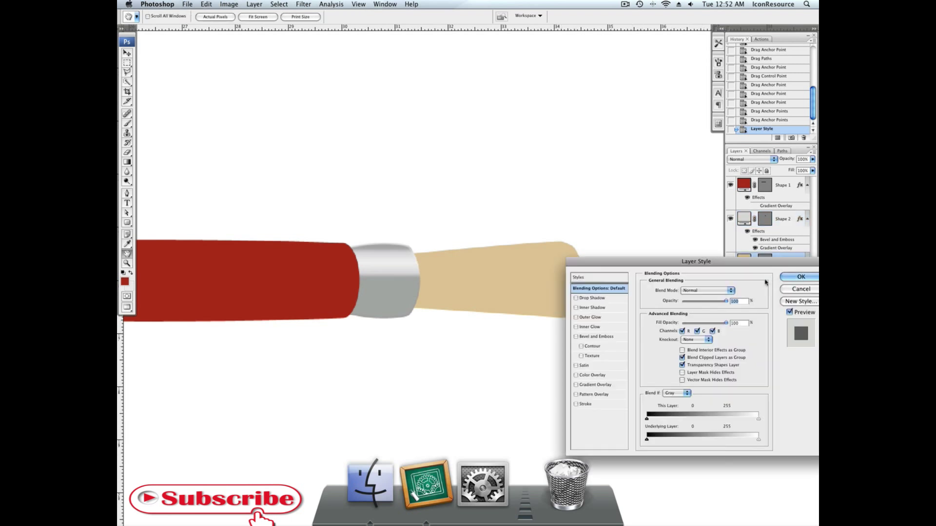
pyautogui.click(594, 386)
pyautogui.moveTo(601, 267); pyautogui.dragTo(638, 271)
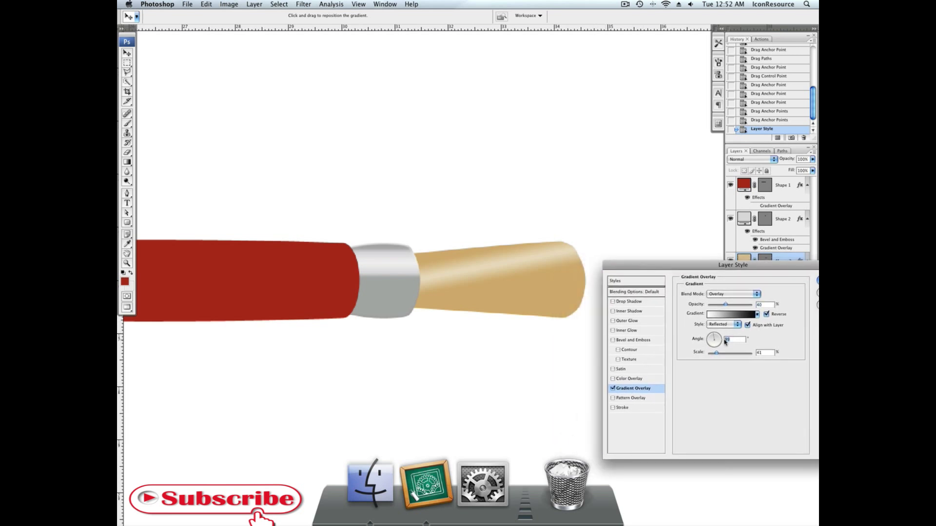
pyautogui.write('90')
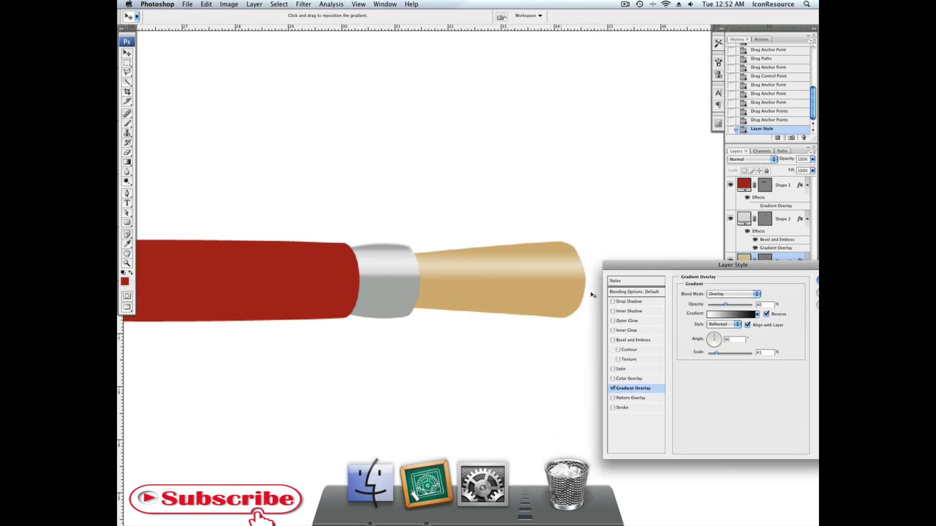
pyautogui.click(713, 335)
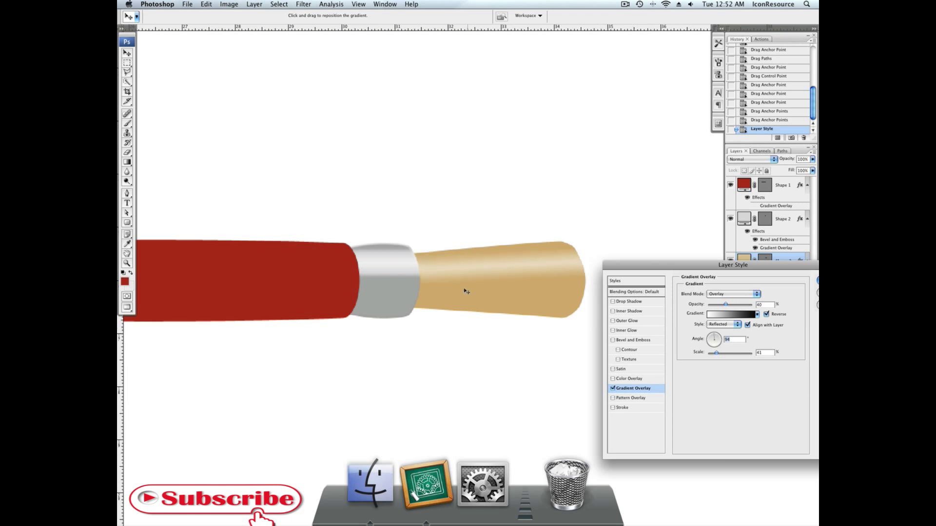
pyautogui.moveTo(459, 289)
pyautogui.mouseDown()
pyautogui.moveTo(455, 258)
pyautogui.moveTo(458, 281)
pyautogui.mouseUp()
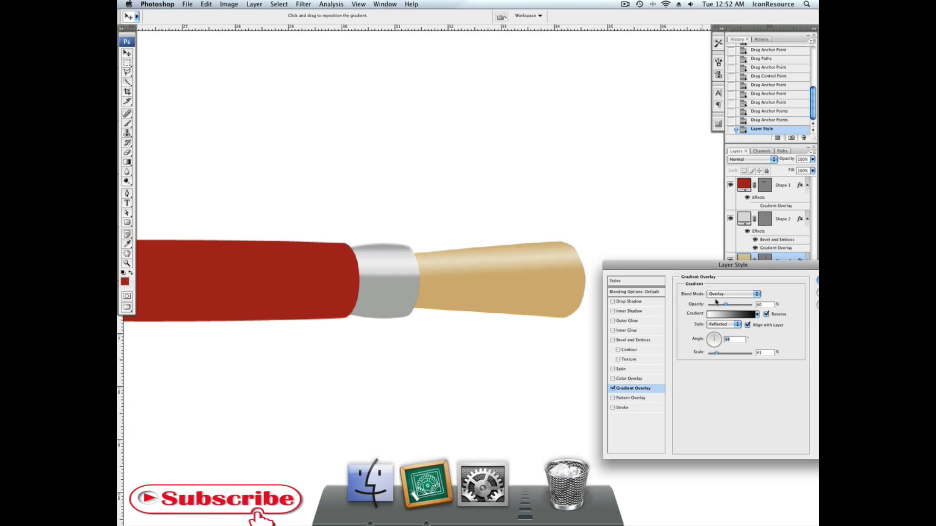
pyautogui.moveTo(723, 305)
pyautogui.mouseDown()
pyautogui.moveTo(702, 306)
pyautogui.moveTo(714, 307)
pyautogui.mouseUp()
# - Add an Inner Shadow at -90° without global light: Distance 13, Size 29, Opacity 30%
pyautogui.click(642, 311)
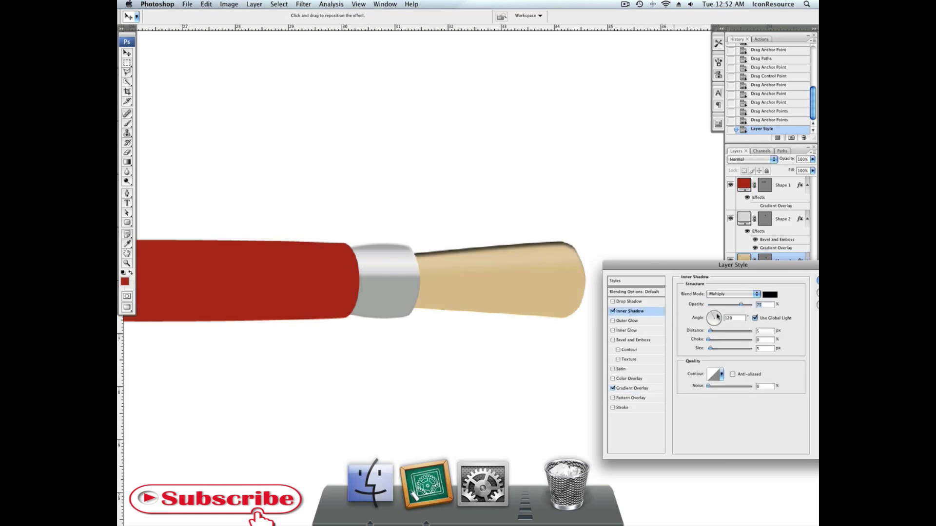
pyautogui.click(755, 318)
pyautogui.doubleClick(736, 318)
pyautogui.write('-90')
pyautogui.moveTo(711, 349); pyautogui.dragTo(713, 305)
pyautogui.click(722, 305)
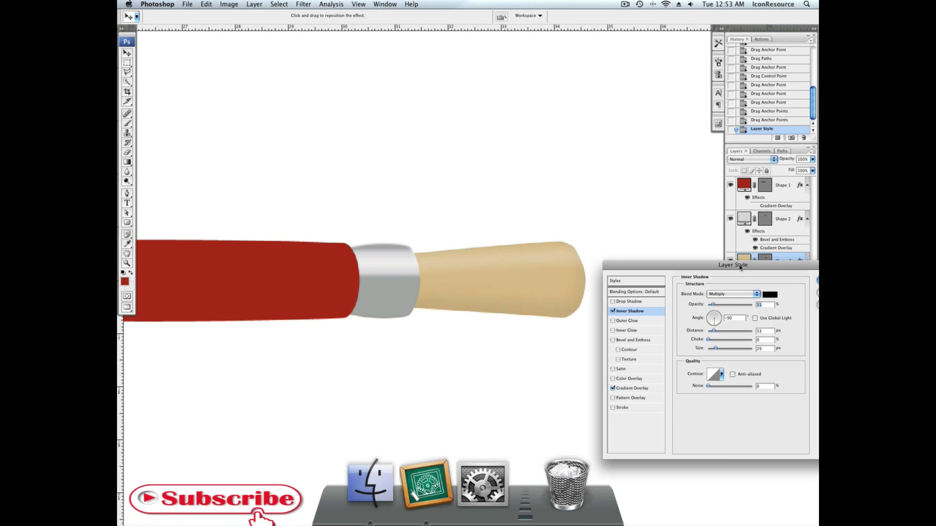
pyautogui.moveTo(743, 265); pyautogui.dragTo(673, 271)
# - Apply the tip's effects and scale the tan tip up to about 120% with Free Transform
pyautogui.click(770, 291)
pyautogui.press('z')
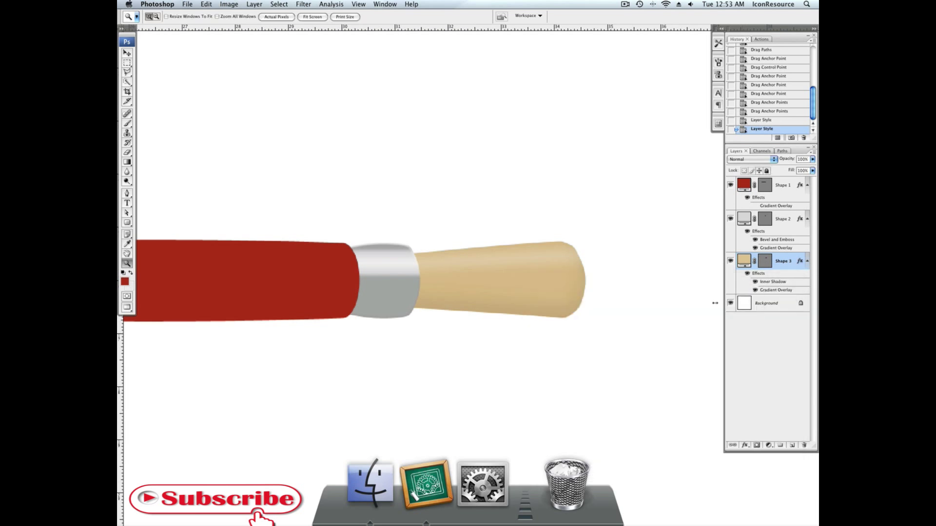
pyautogui.hscroll(-2, 553, 321)
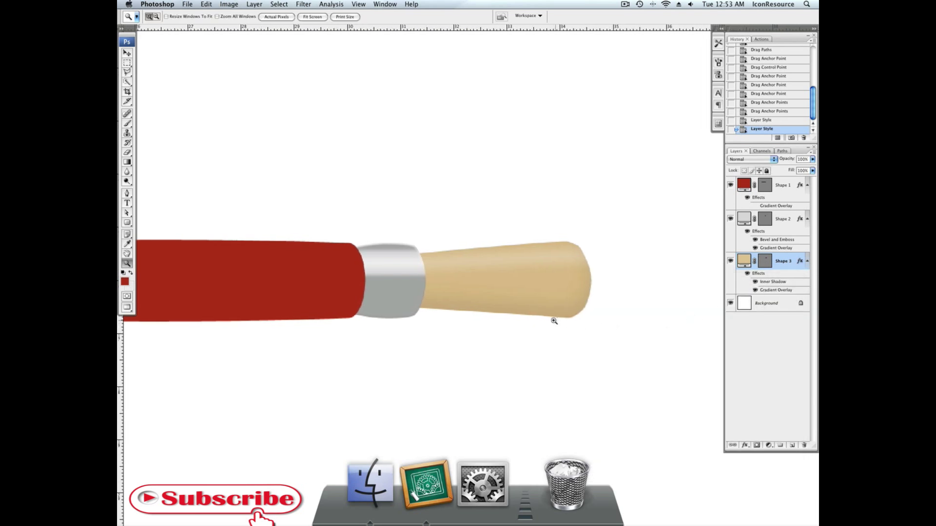
pyautogui.hscroll(-5, 553, 321)
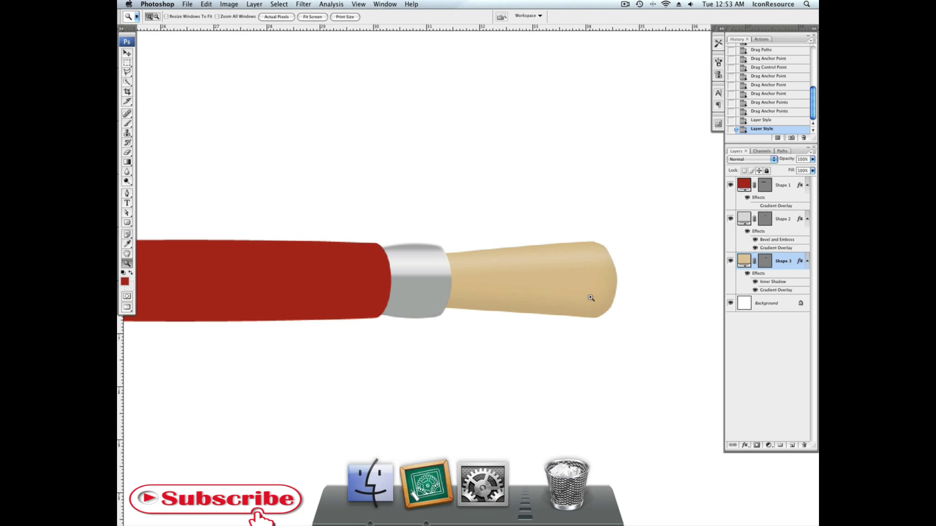
pyautogui.press('super+t')
pyautogui.moveTo(621, 242)
pyautogui.mouseDown()
pyautogui.moveTo(647, 229)
pyautogui.moveTo(635, 235)
pyautogui.mouseUp()
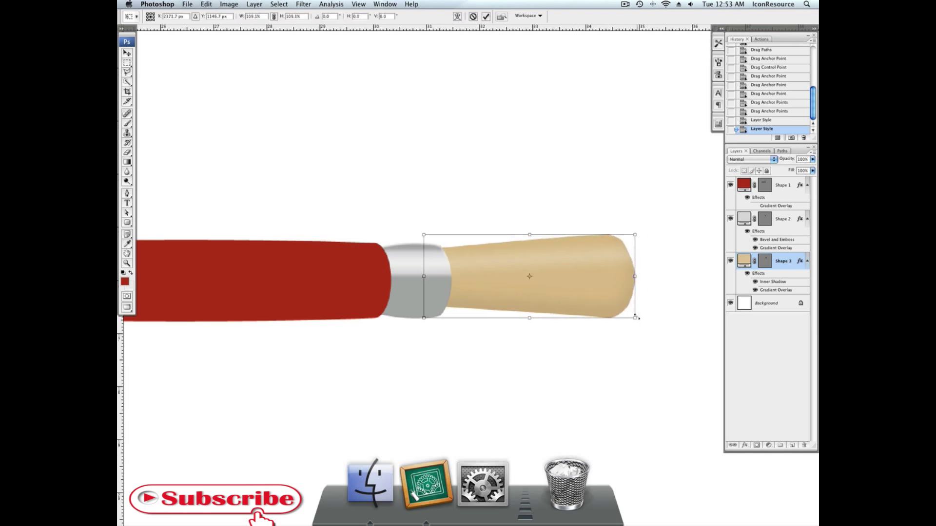
pyautogui.moveTo(636, 317); pyautogui.dragTo(654, 325)
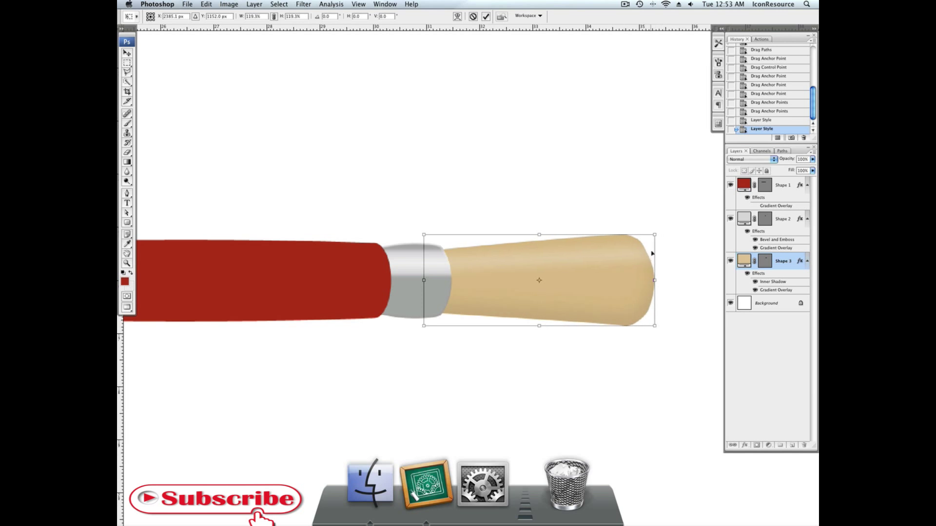
pyautogui.moveTo(654, 234); pyautogui.dragTo(656, 233)
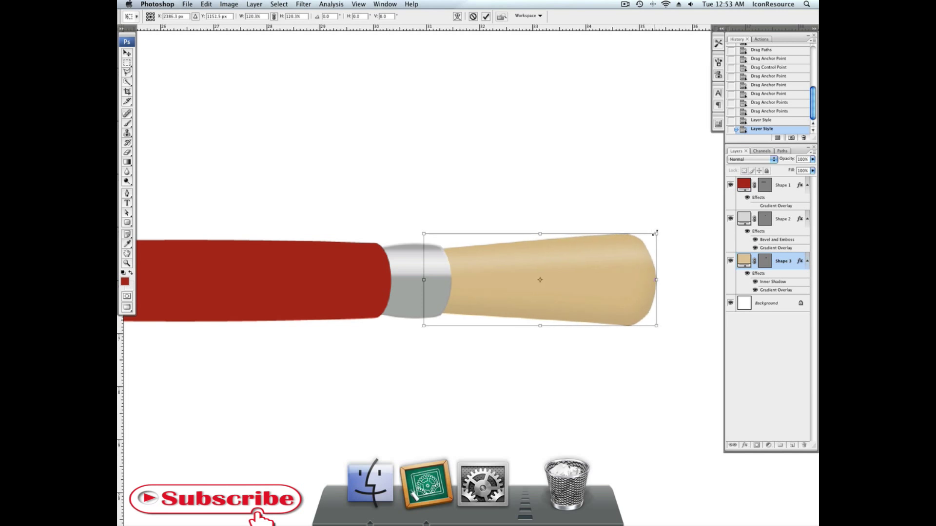
pyautogui.press('Return')
pyautogui.press('z')
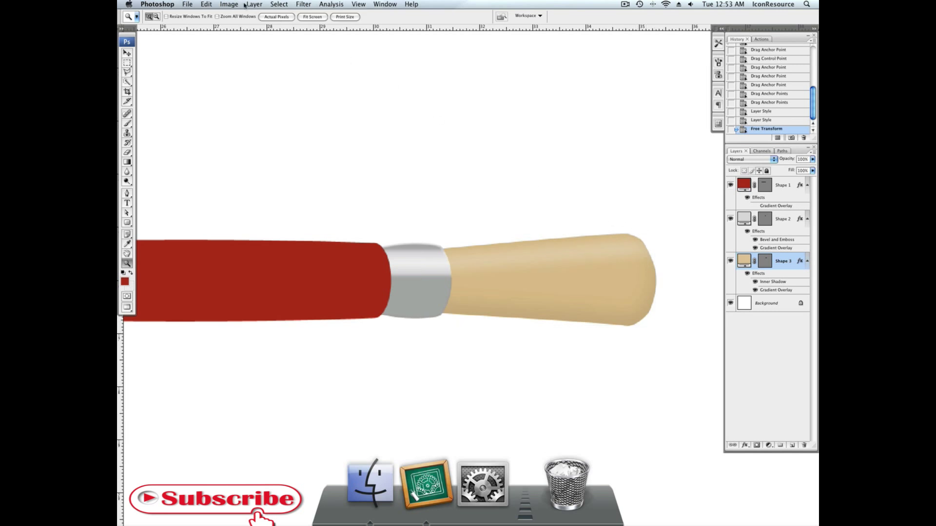
pyautogui.click(185, 3)
# - Create a new 4096×4096 white document and set the foreground colour to black
pyautogui.click(196, 13)
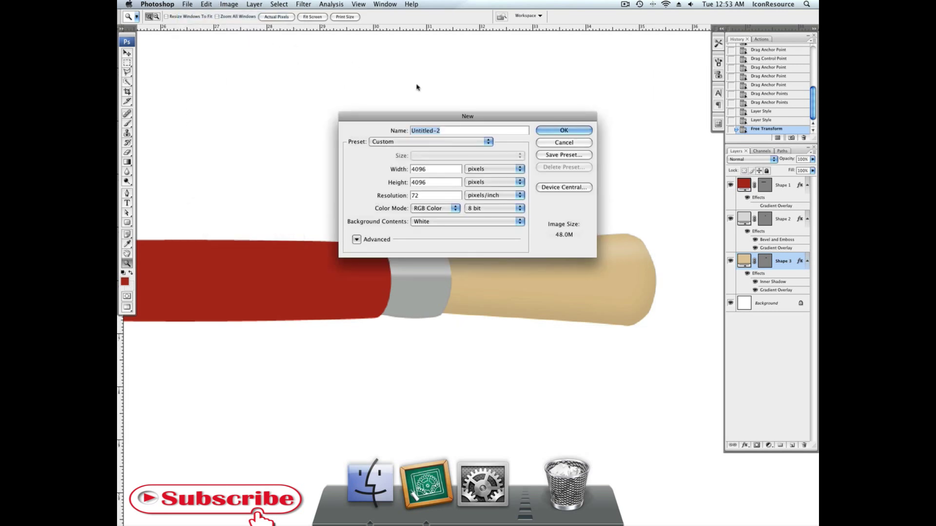
pyautogui.click(553, 131)
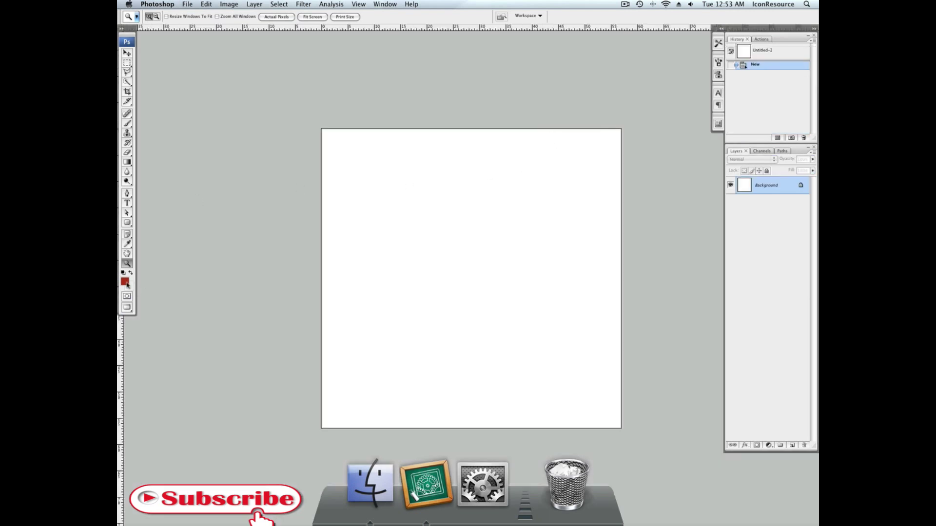
pyautogui.click(124, 282)
pyautogui.click(477, 168)
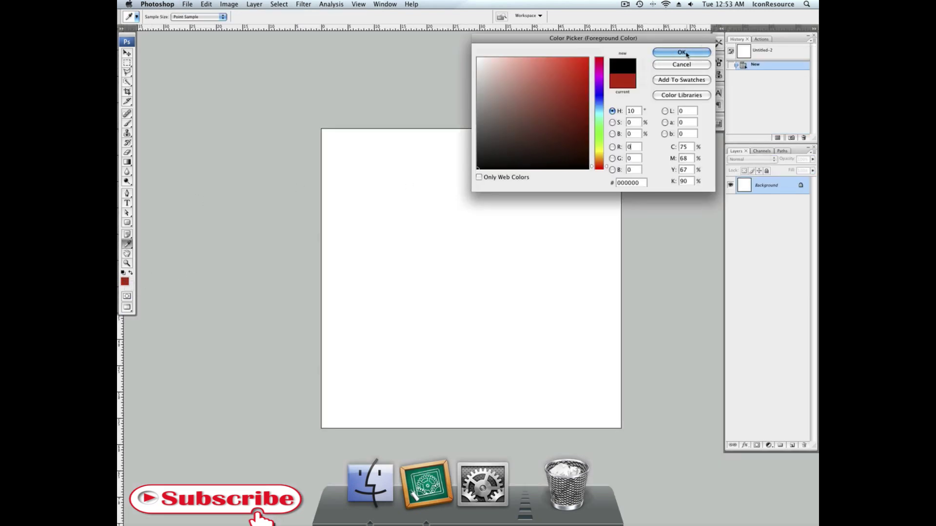
pyautogui.press('Return')
# - Render Fibers on the canvas, marquee a rectangle in its middle, and close the document
pyautogui.click(306, 4)
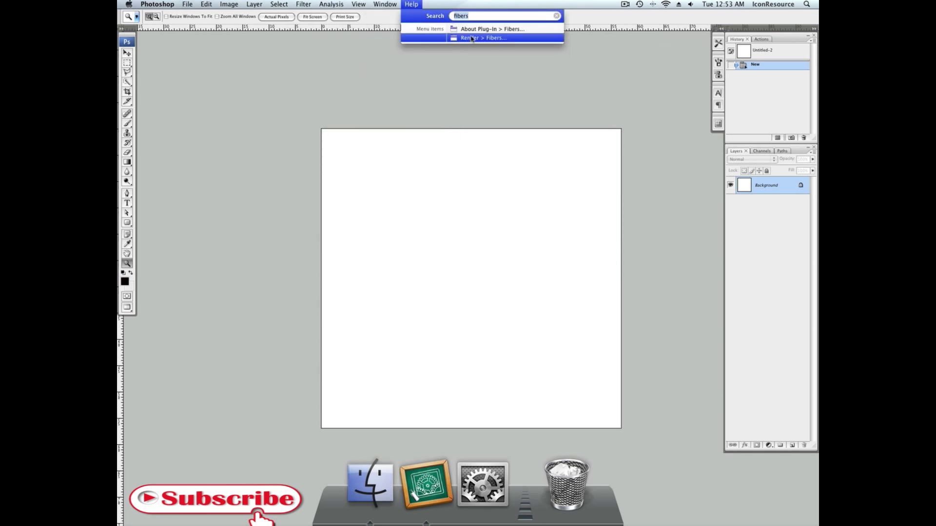
pyautogui.moveTo(471, 38)
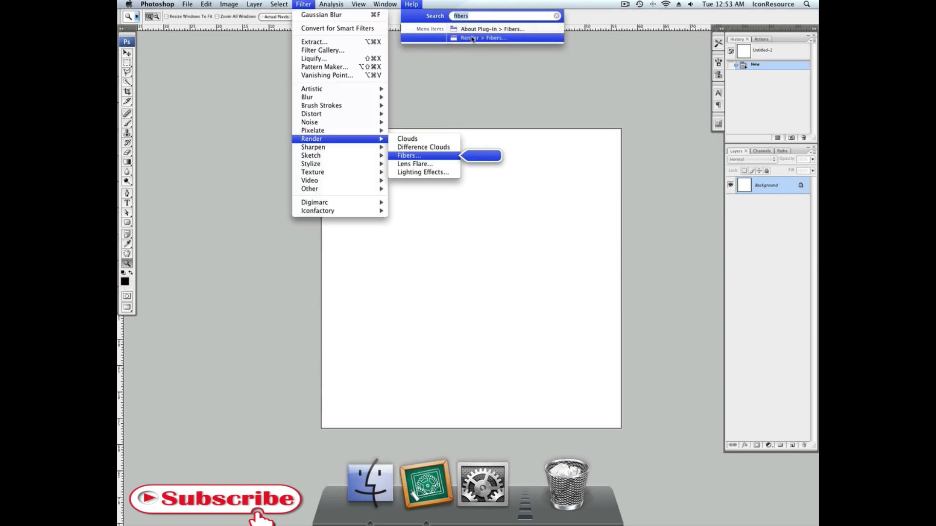
pyautogui.click(437, 156)
pyautogui.click(503, 133)
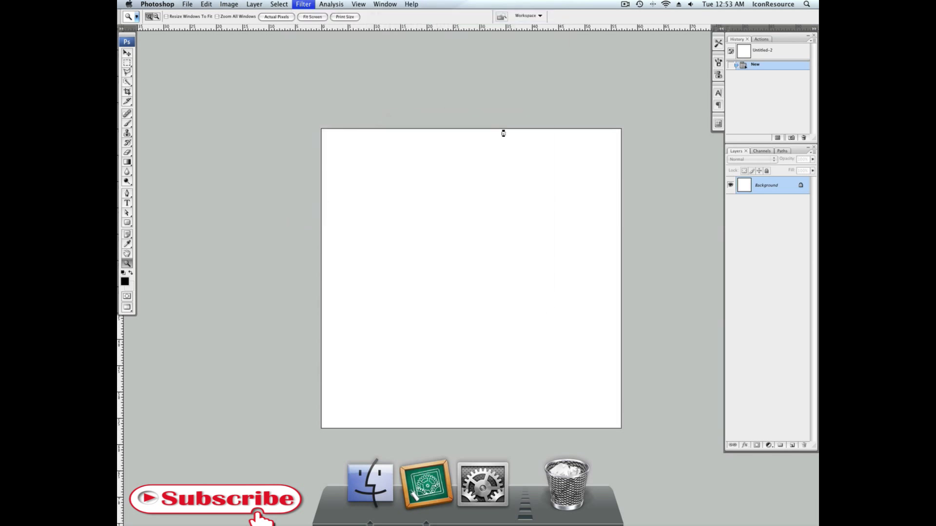
pyautogui.press('m')
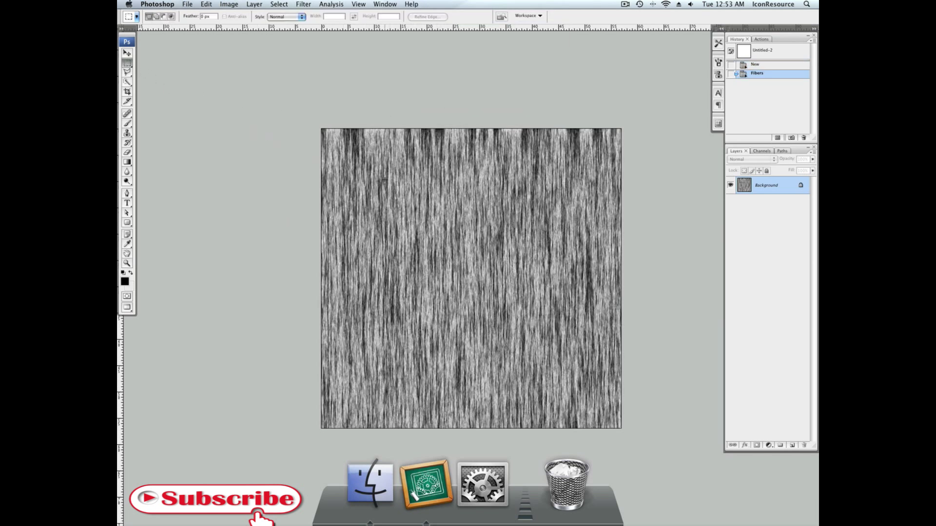
pyautogui.moveTo(517, 351); pyautogui.dragTo(526, 359)
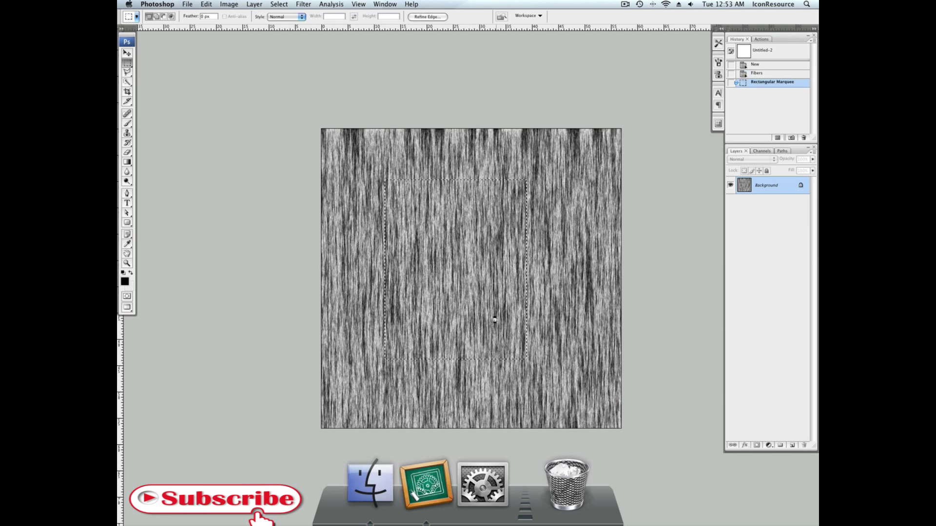
pyautogui.press('super+w')
# - Discard the texture document, paste the fibres as Layer 1, hide it, and move it to the top
pyautogui.click(441, 146)
pyautogui.press('super+v')
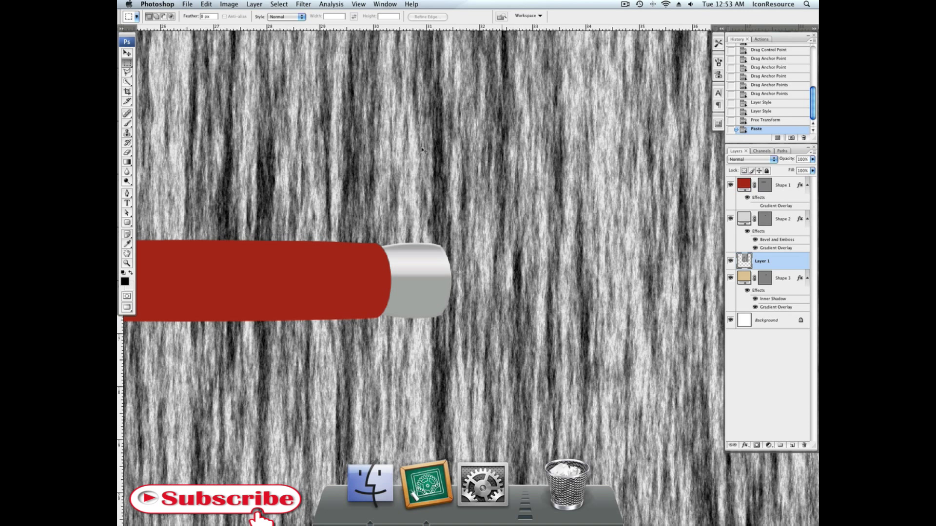
pyautogui.press('super+t')
pyautogui.click(273, 16)
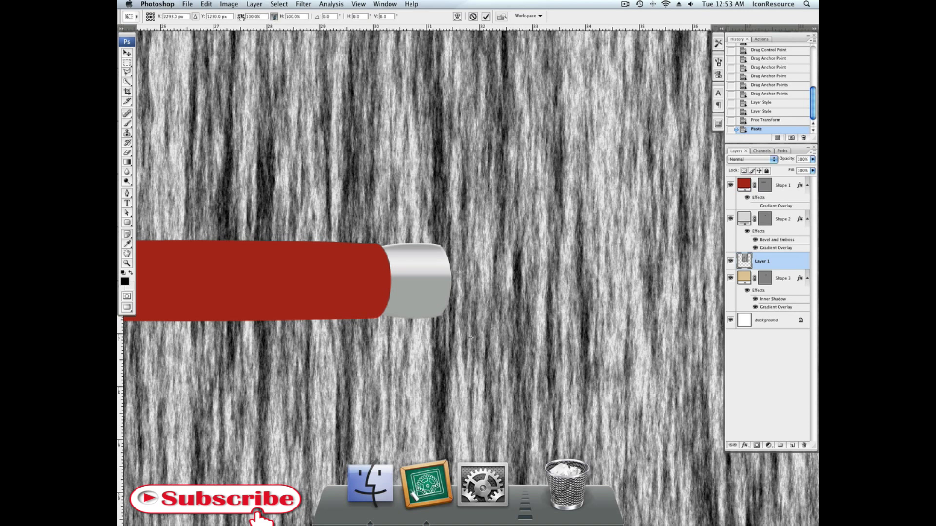
pyautogui.press('Escape')
pyautogui.press('m')
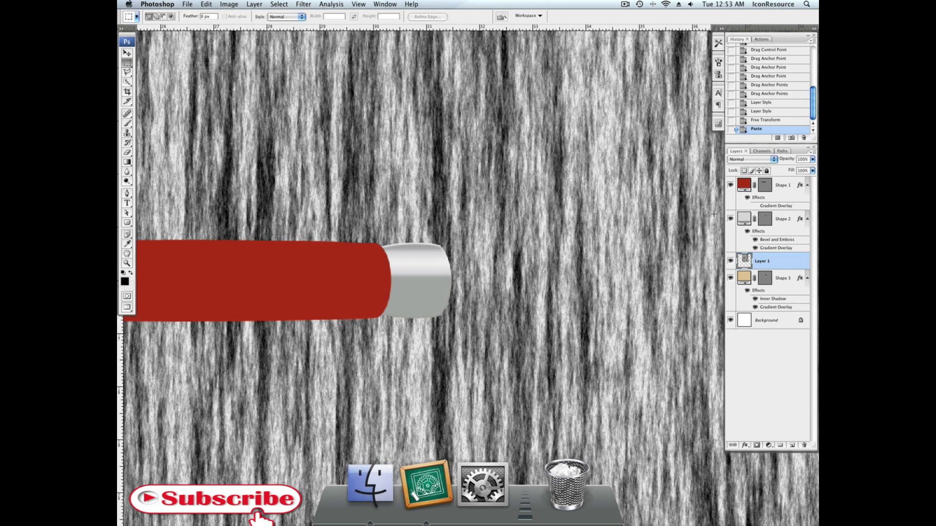
pyautogui.click(730, 262)
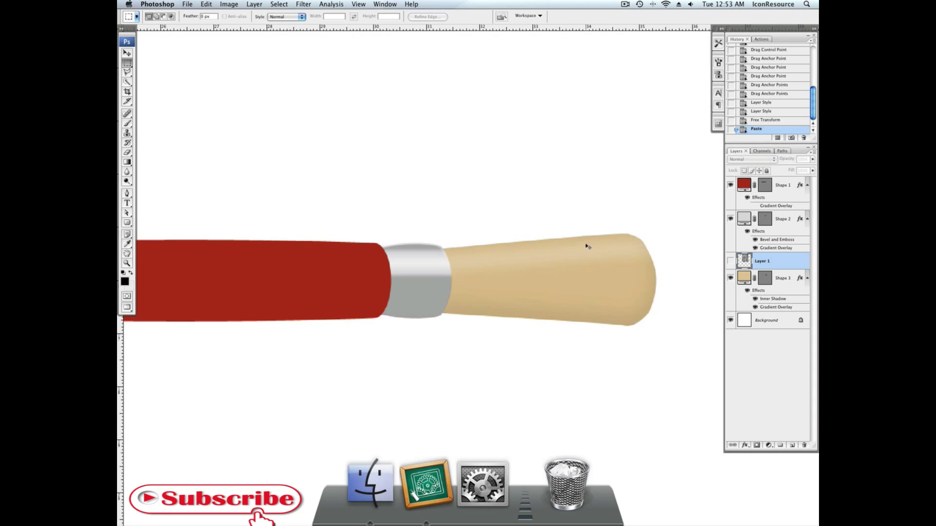
pyautogui.press('super+minus')
pyautogui.press('super+minus')
pyautogui.press('super+minus')
pyautogui.press('super+minus')
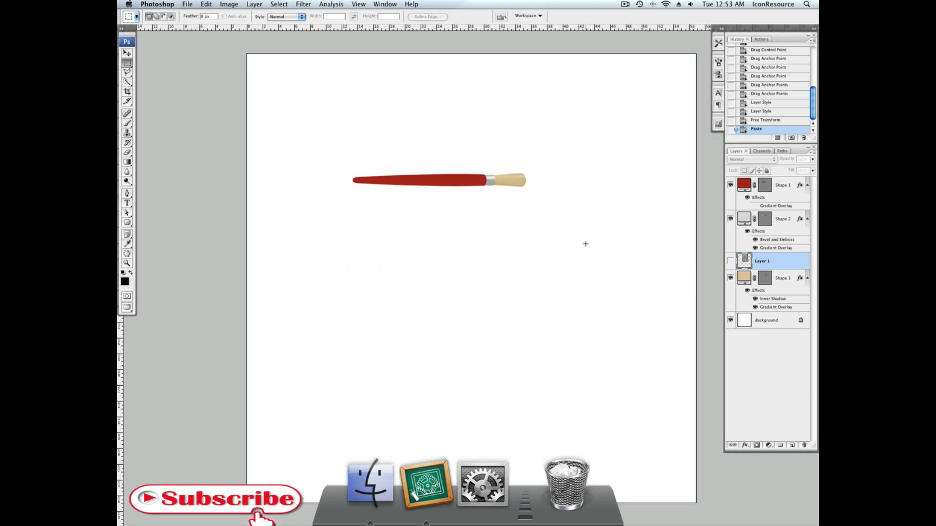
pyautogui.moveTo(776, 262); pyautogui.dragTo(778, 185)
# - Scale all three brush shape layers together to about 239%
pyautogui.click(780, 208)
pyautogui.keyDown('shift'); pyautogui.click(788, 278); pyautogui.keyUp('shift')
pyautogui.press('super+t')
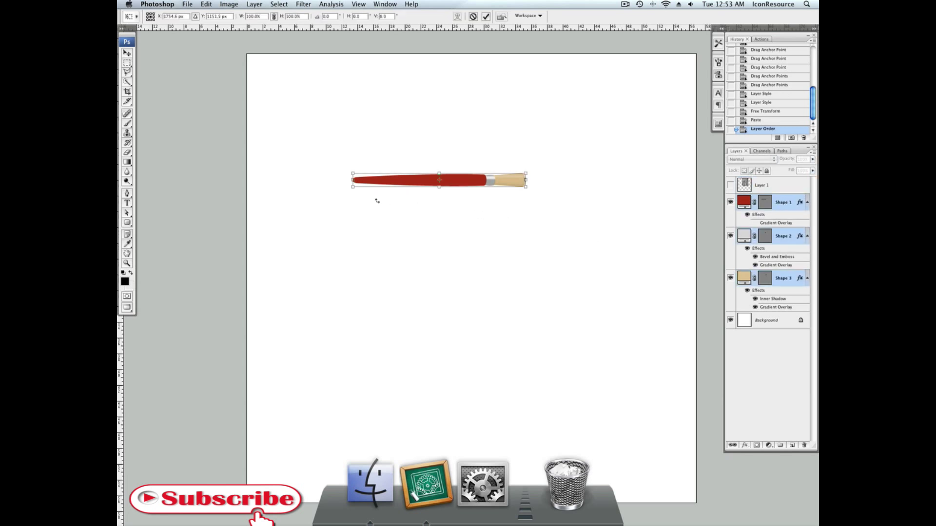
pyautogui.moveTo(354, 191); pyautogui.dragTo(252, 266)
pyautogui.moveTo(526, 194); pyautogui.dragTo(662, 279)
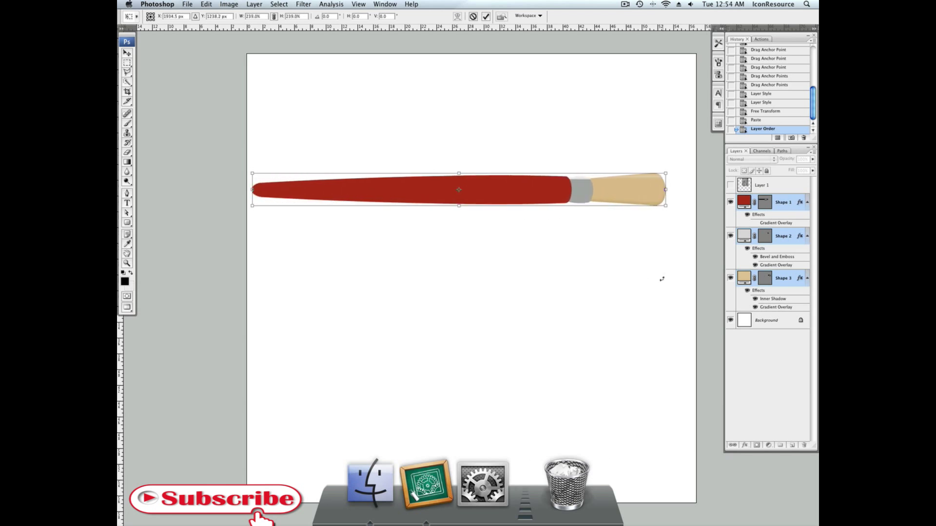
pyautogui.press('Return')
# - Show the fibre texture, rotate it 90°, shrink it to about 45%, and place it over the tip
pyautogui.click(773, 190)
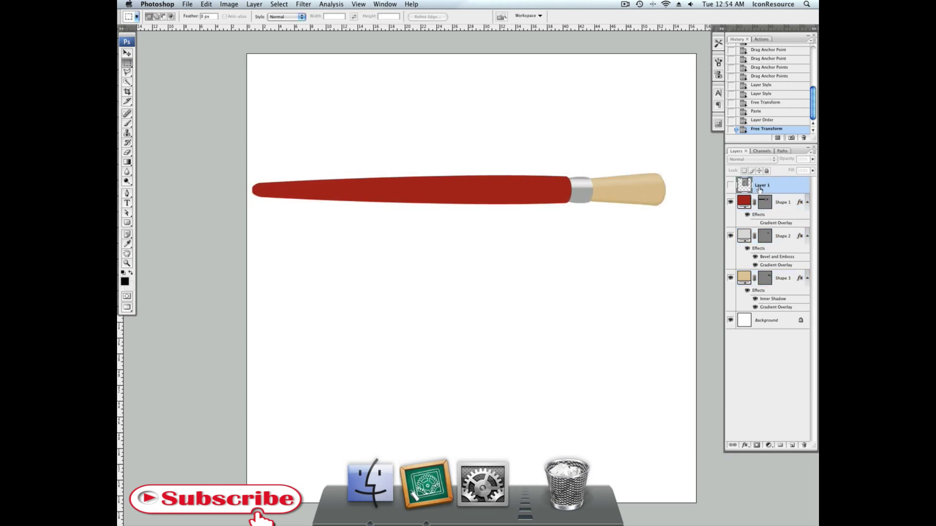
pyautogui.click(730, 185)
pyautogui.hotkey('ctrl', 't')
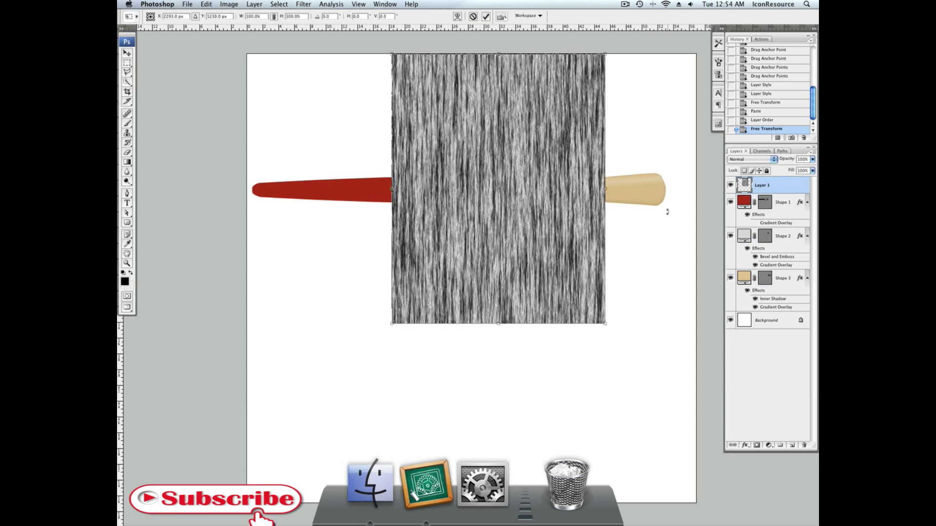
pyautogui.moveTo(650, 256); pyautogui.dragTo(431, 340)
pyautogui.moveTo(537, 268); pyautogui.dragTo(579, 270)
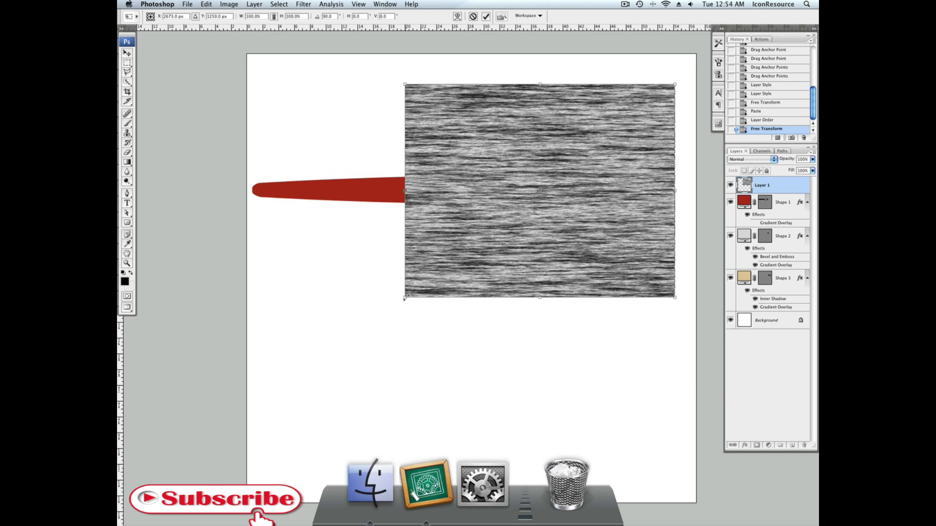
pyautogui.moveTo(405, 297); pyautogui.dragTo(595, 232)
pyautogui.moveTo(621, 171); pyautogui.dragTo(629, 231)
pyautogui.press('Return')
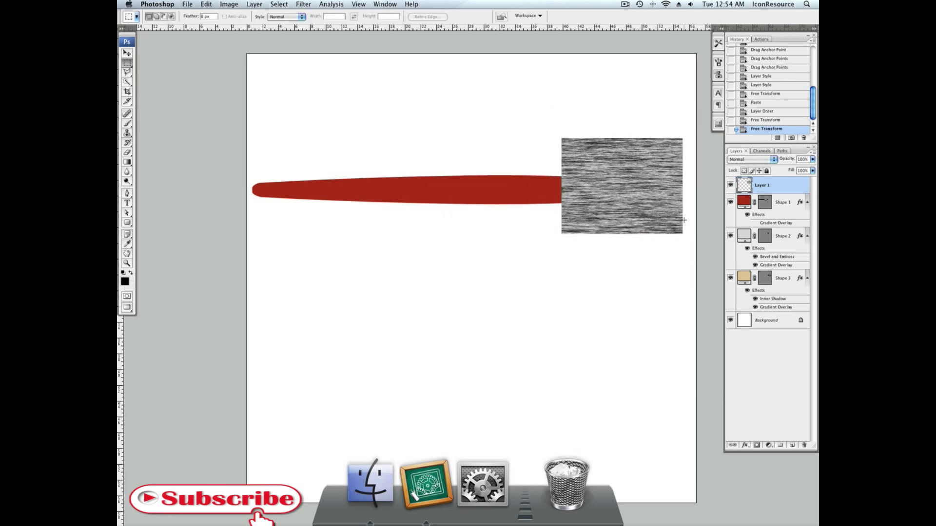
# - Trim the fibre texture to the bristle shape by deleting everything outside Shape 3's outline
pyautogui.keyDown('super'); pyautogui.click(766, 279); pyautogui.keyUp('super')
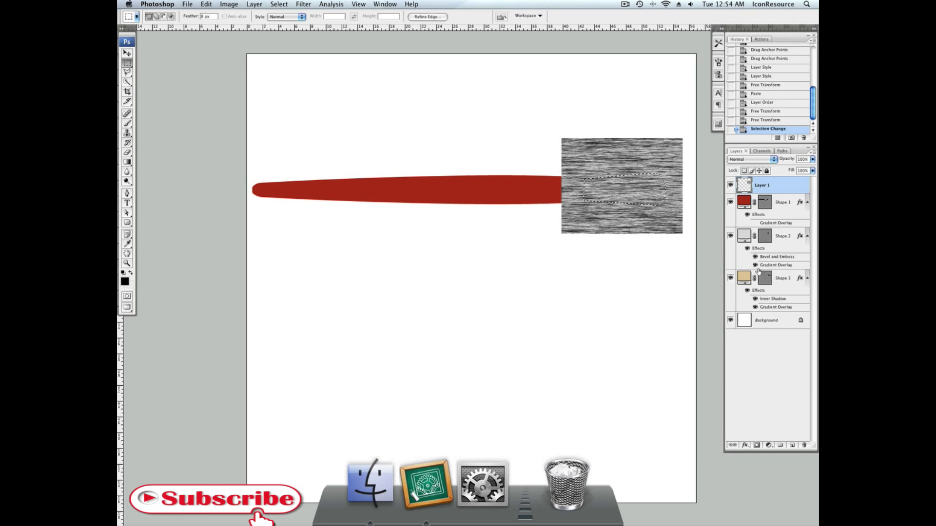
pyautogui.press('shift+super+i')
pyautogui.press('Delete')
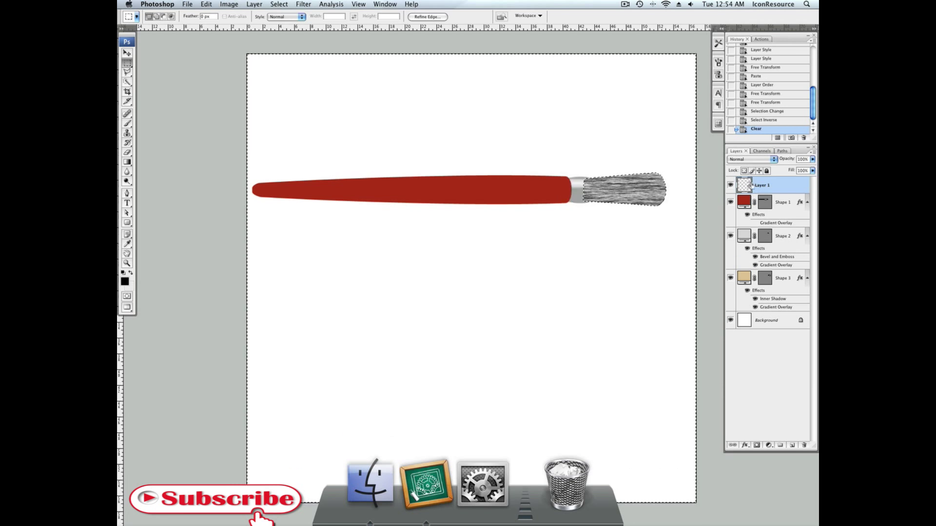
pyautogui.press('super+d')
# - Move the texture layer below the ferrule, just above the bristles, and set it to Overlay
pyautogui.moveTo(764, 191); pyautogui.dragTo(767, 269)
pyautogui.click(760, 159)
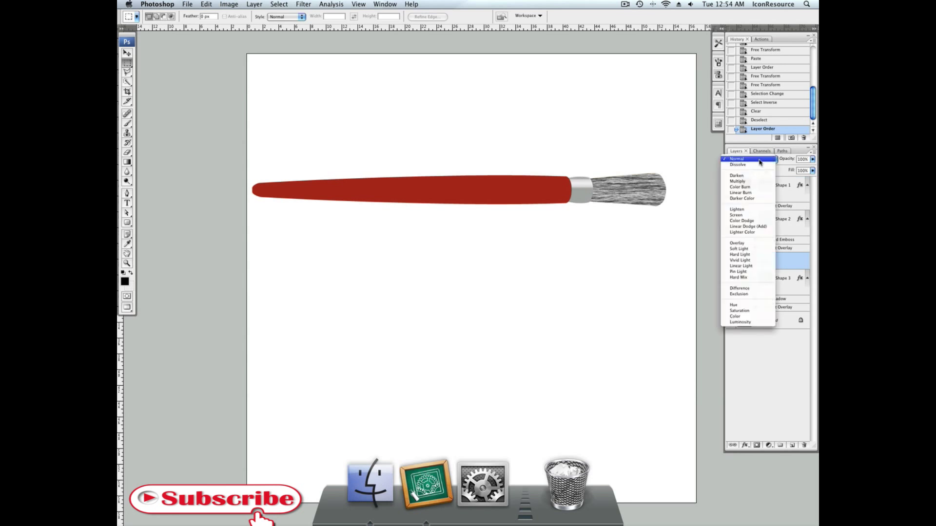
pyautogui.click(748, 245)
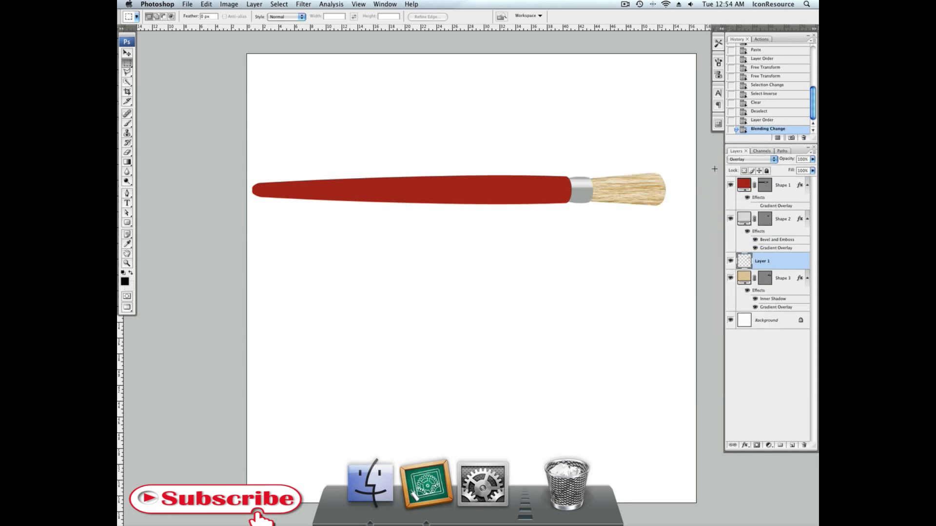
pyautogui.press('super+equal')
pyautogui.press('super+equal')
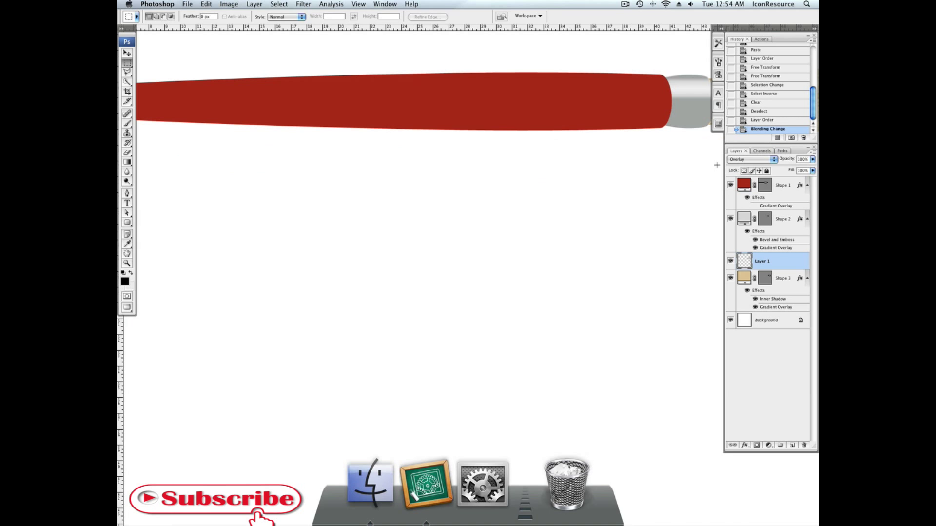
pyautogui.scroll(5, 697, 190)
pyautogui.hscroll(4, 679, 199)
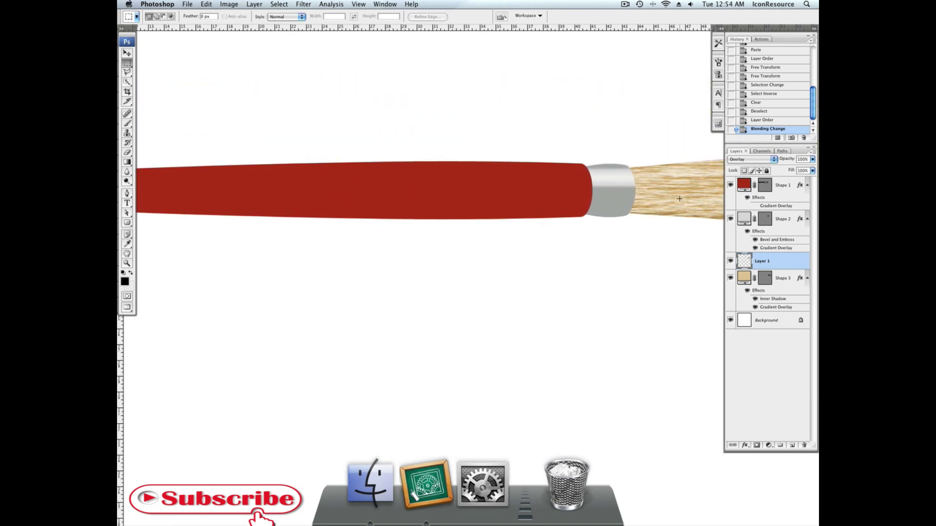
pyautogui.hscroll(8, 679, 199)
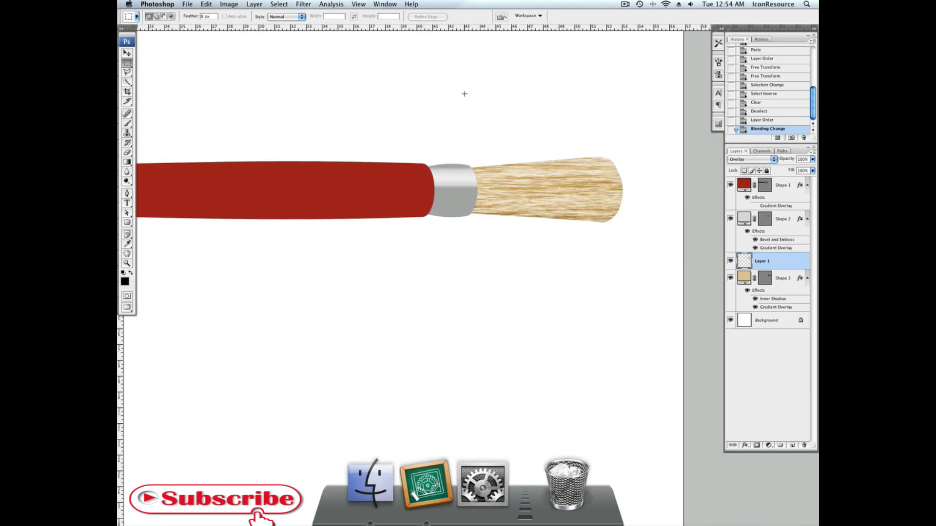
# - Skew the bristle texture slightly by moving its left end's top and bottom handles
pyautogui.click(210, 4)
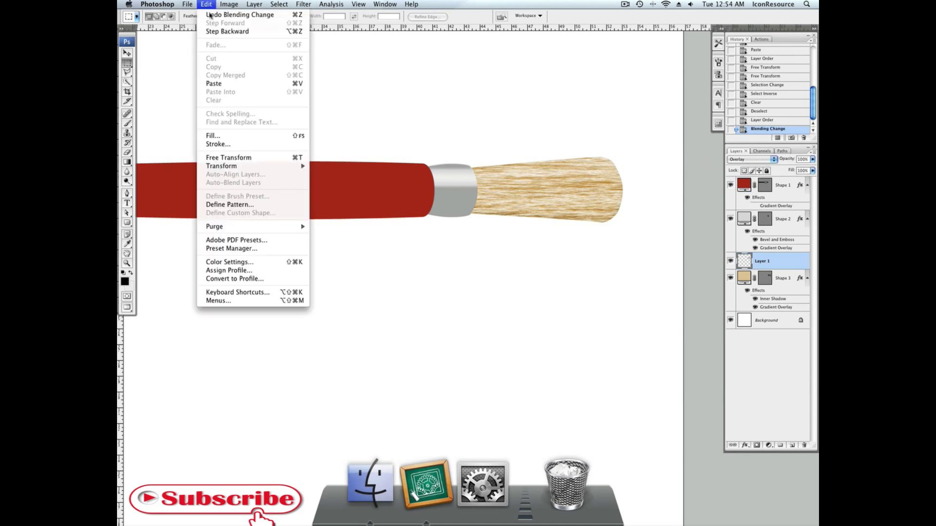
pyautogui.moveTo(284, 167)
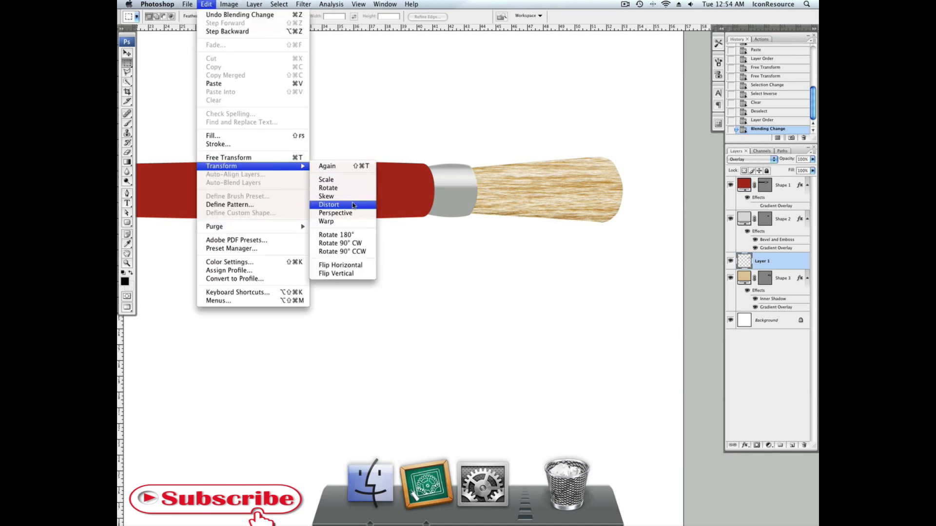
pyautogui.click(353, 204)
pyautogui.moveTo(460, 157); pyautogui.dragTo(462, 171)
pyautogui.moveTo(461, 227); pyautogui.dragTo(459, 221)
pyautogui.press('Return')
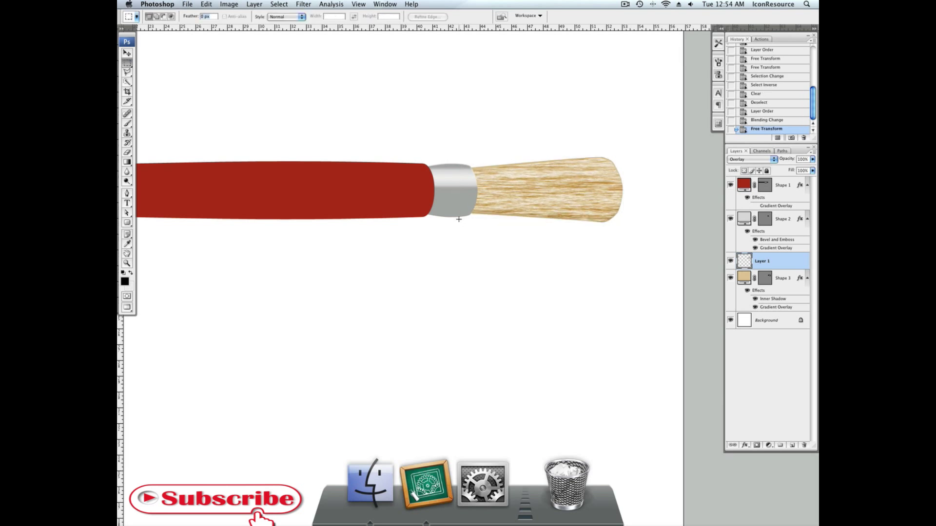
# - After trying Hard Light and Linear Burn, blend the texture in Overlay at 41% opacity
pyautogui.click(752, 160)
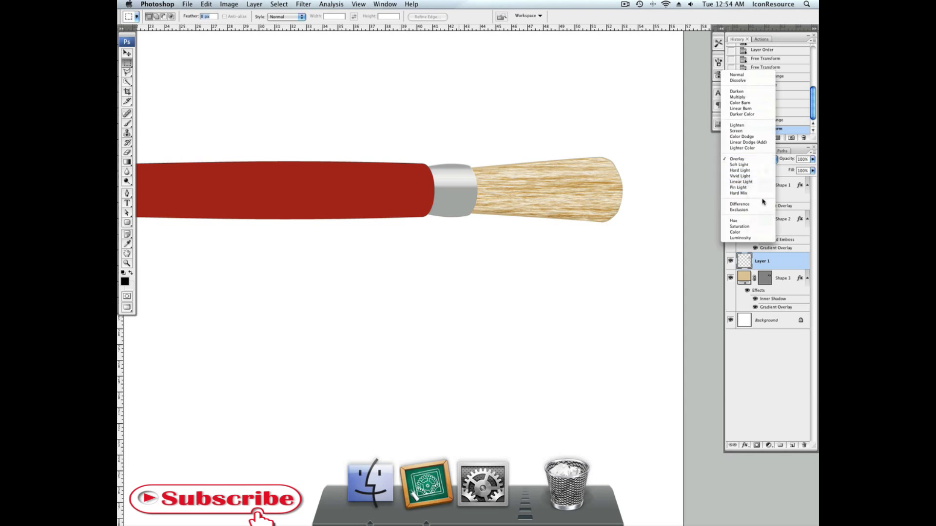
pyautogui.click(756, 174)
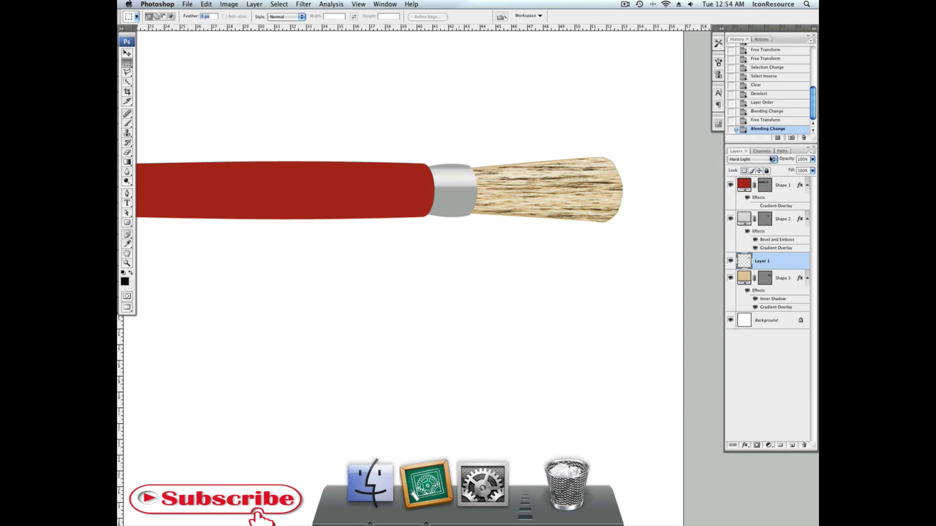
pyautogui.click(771, 159)
pyautogui.click(772, 97)
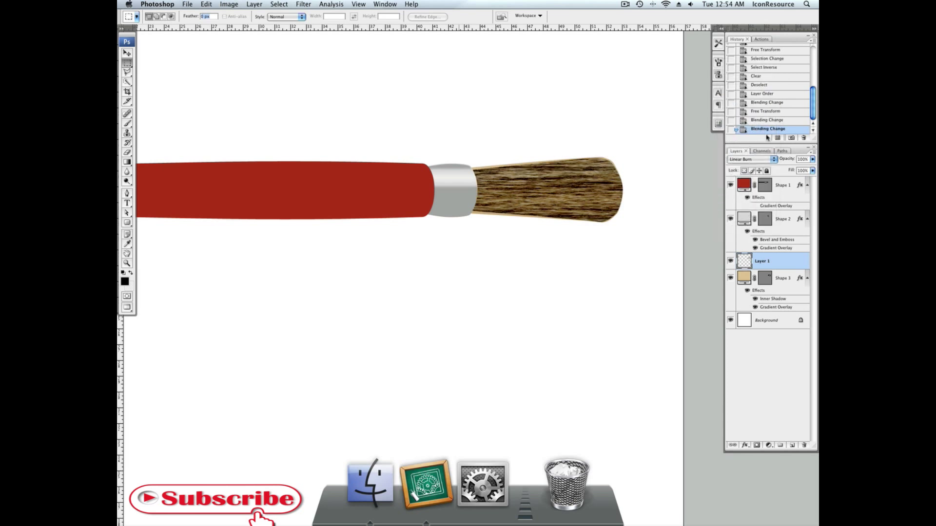
pyautogui.moveTo(793, 162); pyautogui.dragTo(742, 163)
pyautogui.click(743, 161)
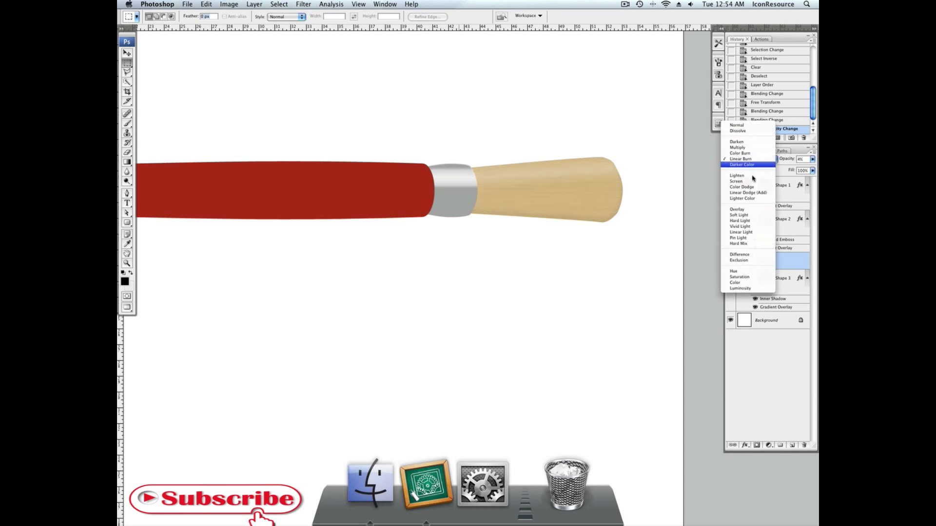
pyautogui.click(750, 211)
pyautogui.moveTo(783, 163); pyautogui.dragTo(799, 166)
pyautogui.press('Return')
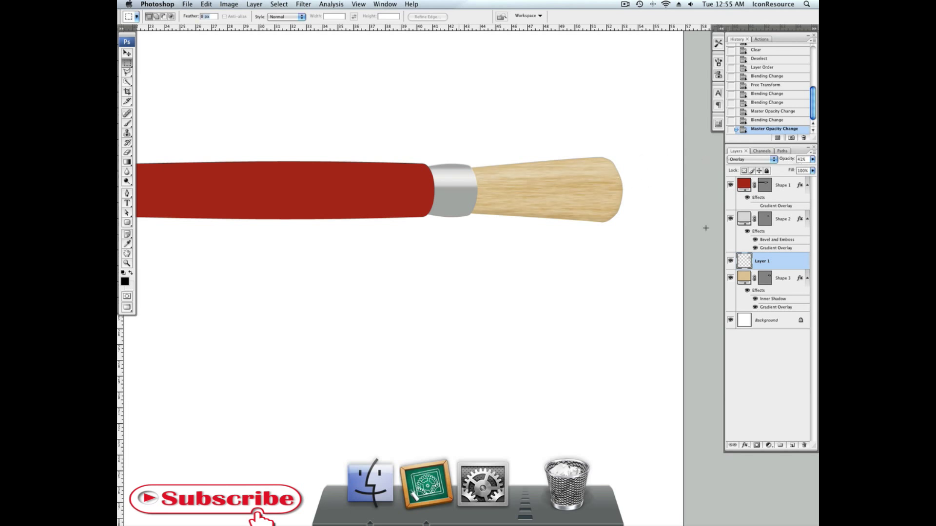
pyautogui.keyDown('super'); pyautogui.click(744, 276); pyautogui.keyUp('super')
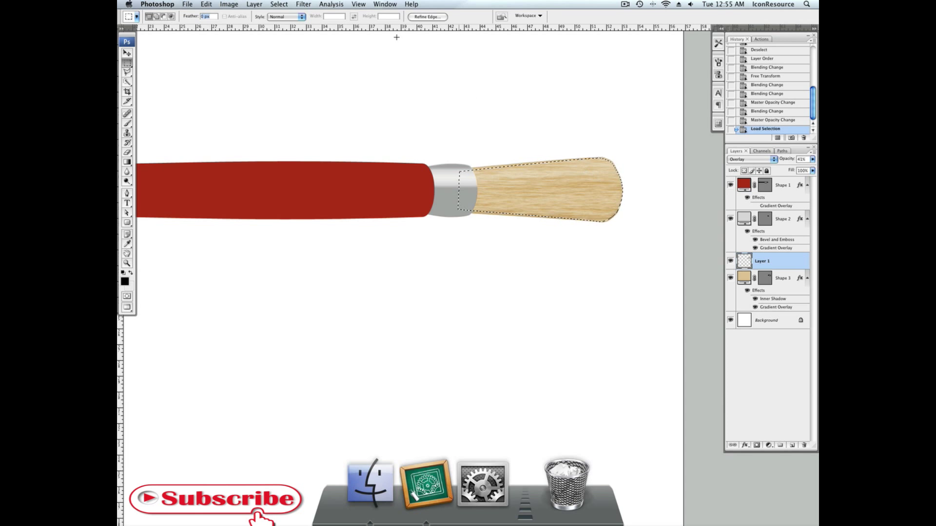
# - Deselect and apply a Motion Blur with Distance 333 pixels to the bristle texture
pyautogui.press('super+d')
pyautogui.click(318, 4)
pyautogui.moveTo(303, 4)
pyautogui.moveTo(342, 97)
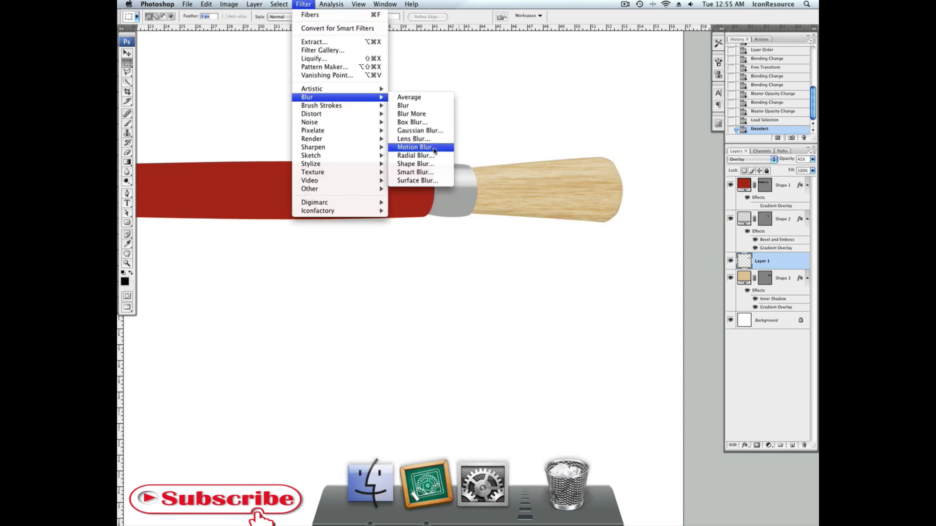
pyautogui.click(434, 151)
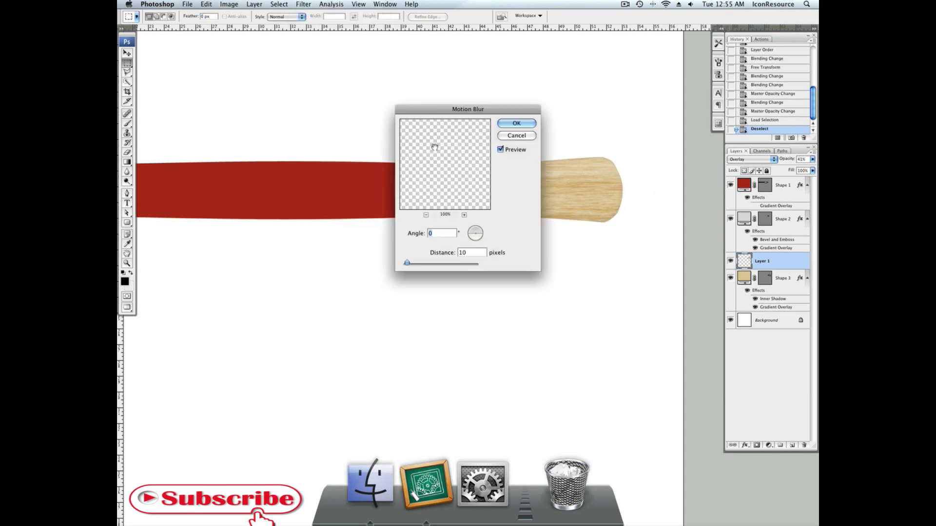
pyautogui.click(452, 263)
pyautogui.moveTo(442, 113); pyautogui.dragTo(373, 158)
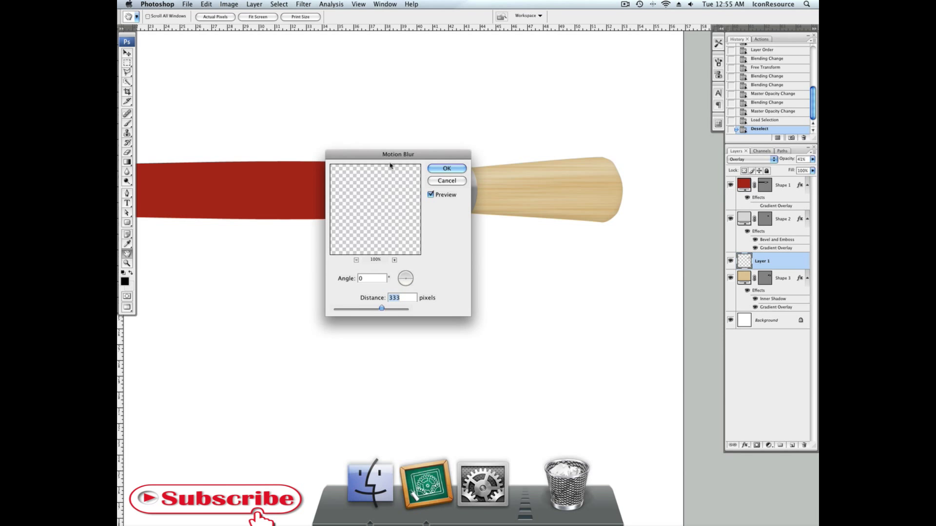
pyautogui.click(445, 169)
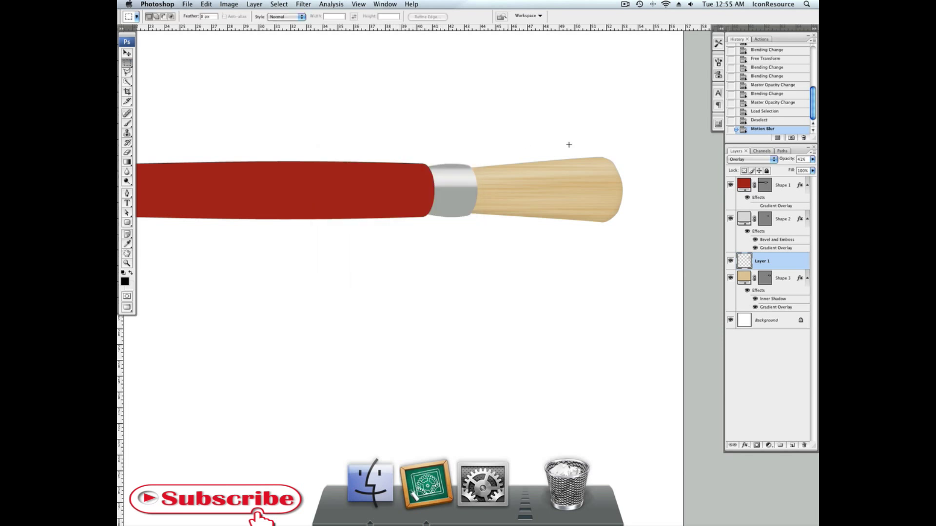
# - Set the texture to Color Burn at about 92% opacity after trying Multiply and Linear Burn
pyautogui.moveTo(790, 167); pyautogui.dragTo(814, 165)
pyautogui.click(772, 160)
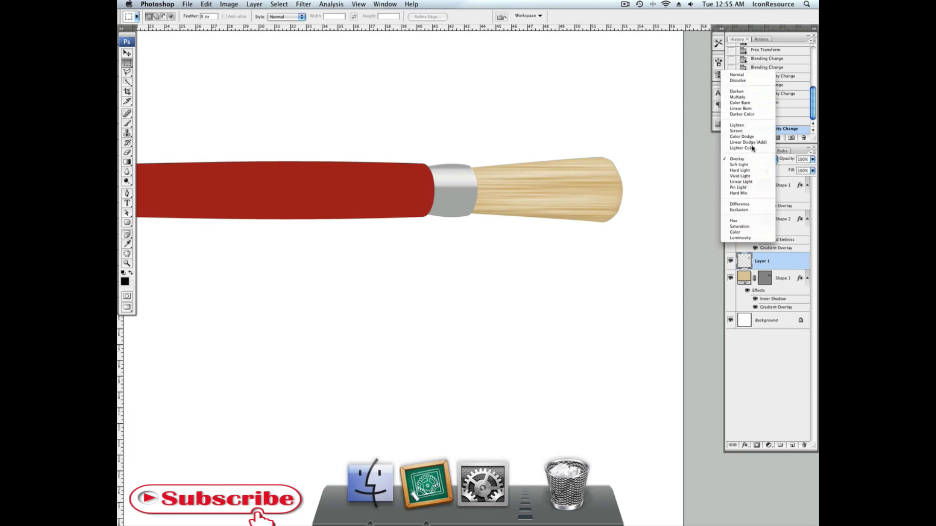
pyautogui.click(753, 97)
pyautogui.click(751, 158)
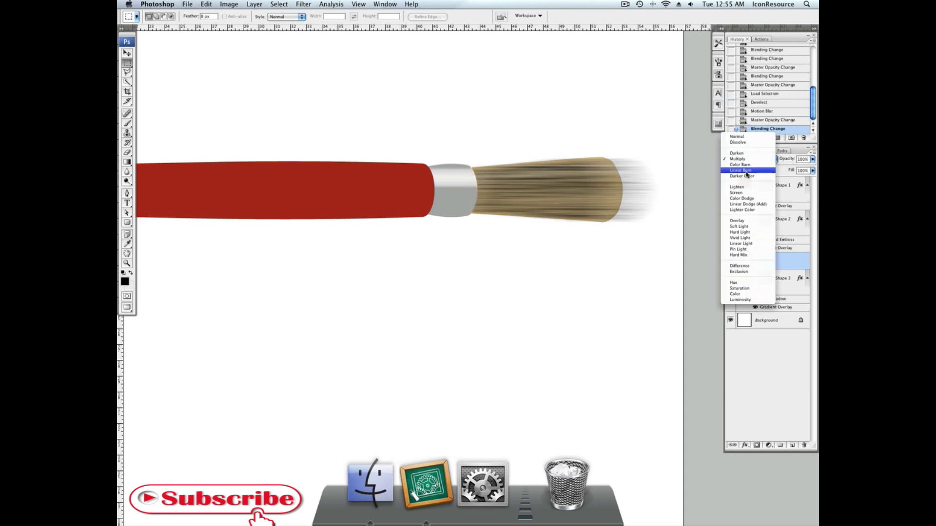
pyautogui.click(768, 164)
pyautogui.moveTo(778, 161); pyautogui.dragTo(784, 162)
pyautogui.click(769, 159)
pyautogui.click(760, 165)
pyautogui.click(763, 159)
pyautogui.click(763, 153)
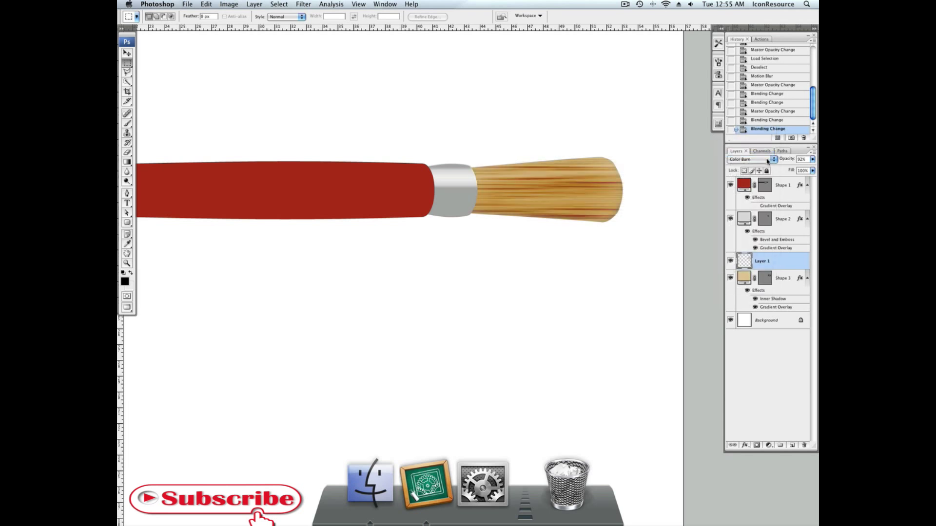
pyautogui.click(213, 4)
pyautogui.moveTo(271, 166)
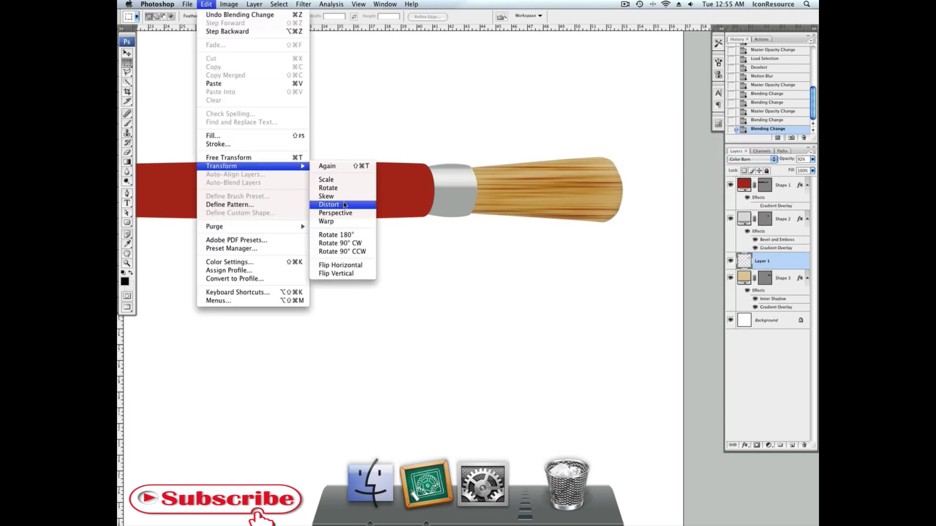
pyautogui.click(344, 205)
pyautogui.moveTo(659, 157); pyautogui.dragTo(659, 144)
pyautogui.moveTo(660, 227); pyautogui.dragTo(656, 244)
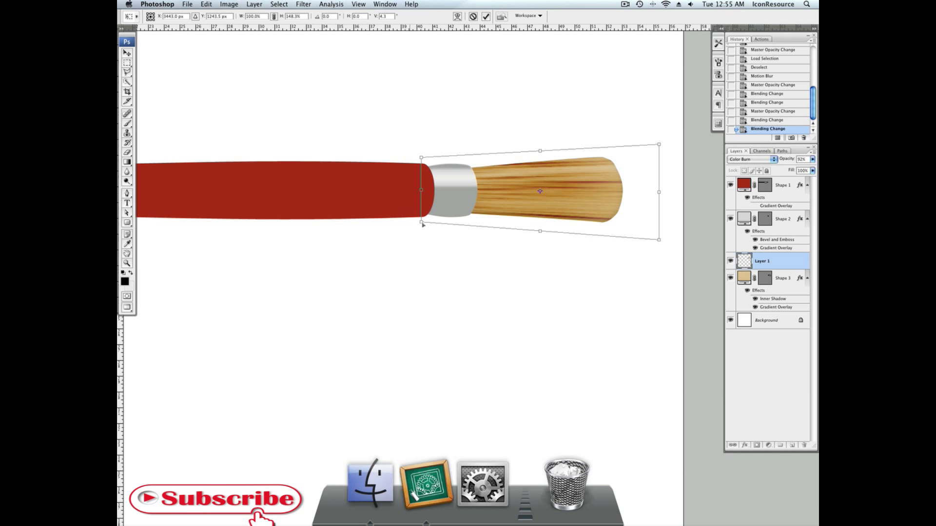
pyautogui.moveTo(421, 224); pyautogui.dragTo(423, 218)
pyautogui.moveTo(659, 242); pyautogui.dragTo(662, 233)
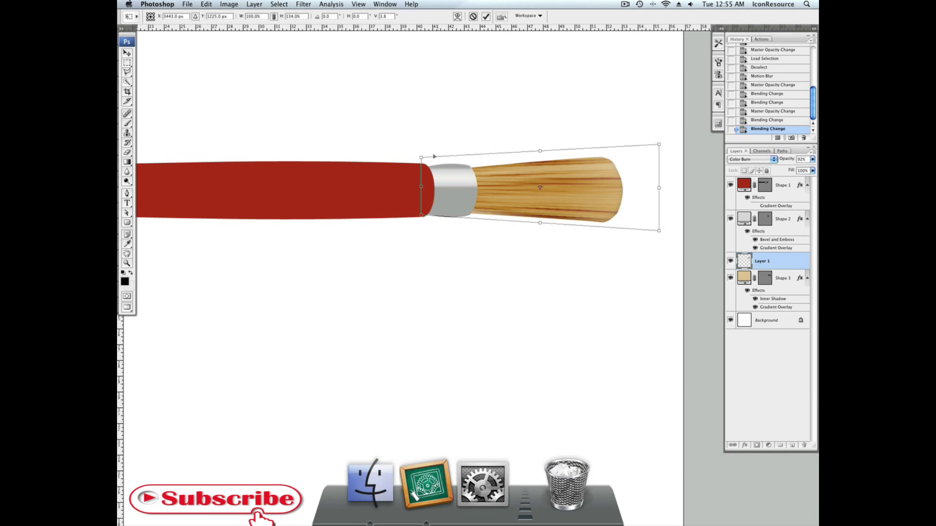
pyautogui.moveTo(420, 159); pyautogui.dragTo(422, 169)
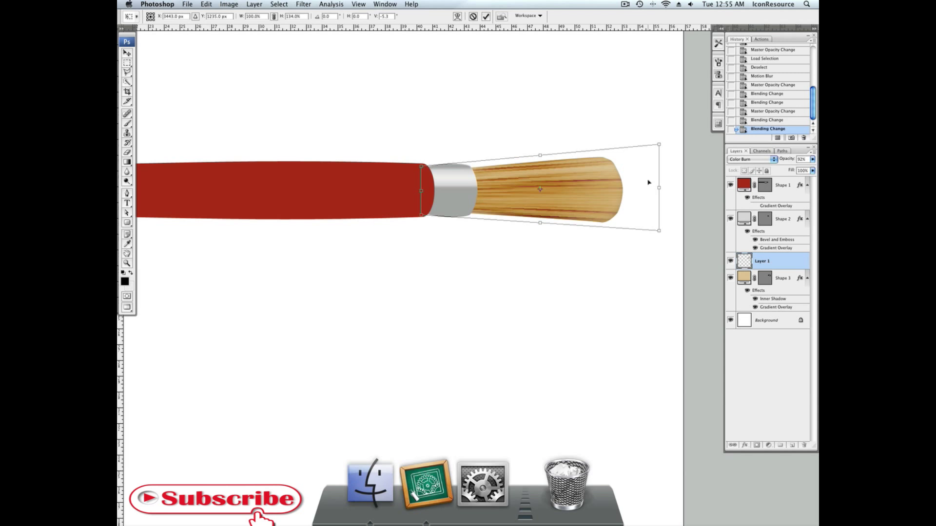
pyautogui.press('Return')
pyautogui.press('m')
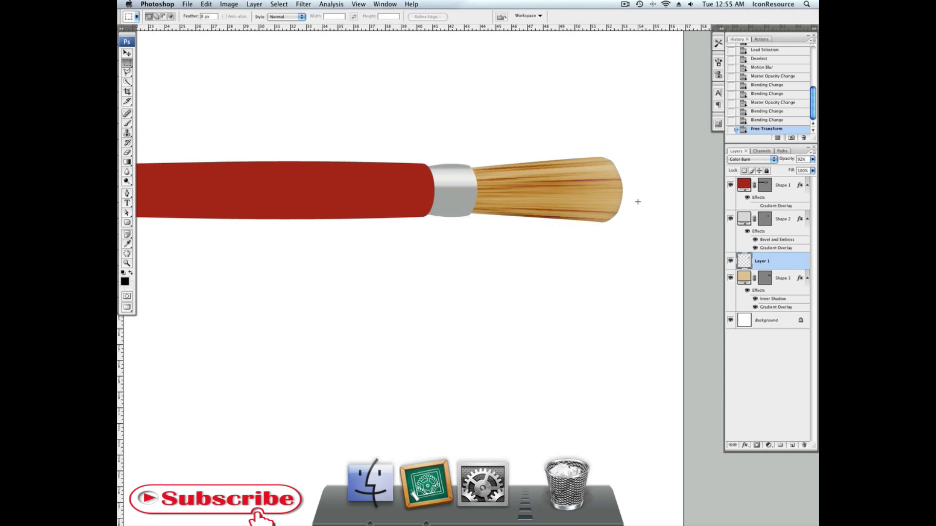
pyautogui.hscroll(5, 632, 200)
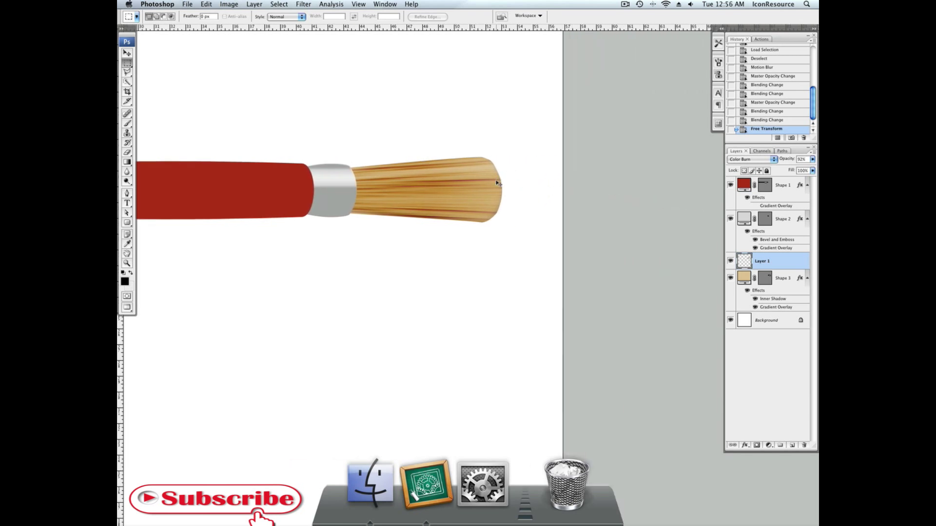
pyautogui.hscroll(-5, 498, 175)
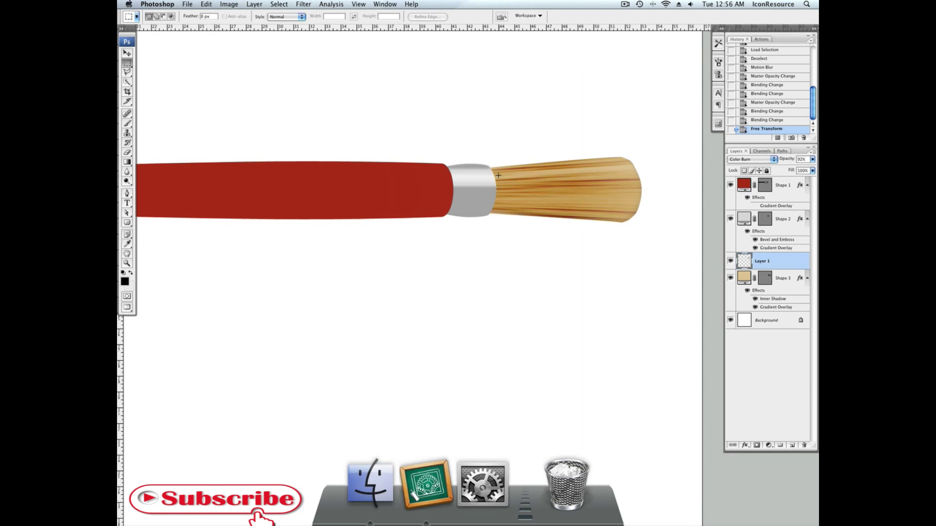
pyautogui.press('super+minus')
pyautogui.press('super+minus')
pyautogui.press('super+minus')
pyautogui.press('super+minus')
pyautogui.press('super+minus')
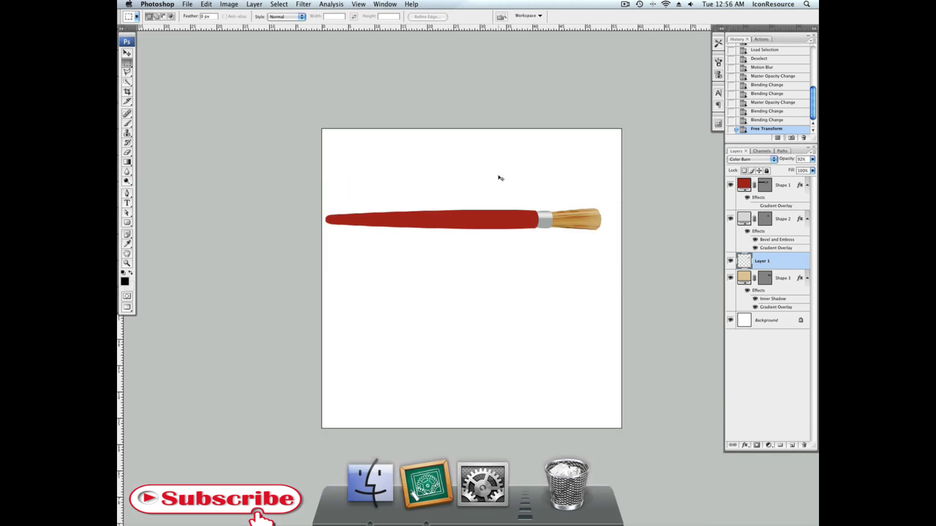
pyautogui.press('super+plus')
pyautogui.press('super+plus')
pyautogui.press('super+plus')
pyautogui.press('super+plus')
pyautogui.press('super+plus')
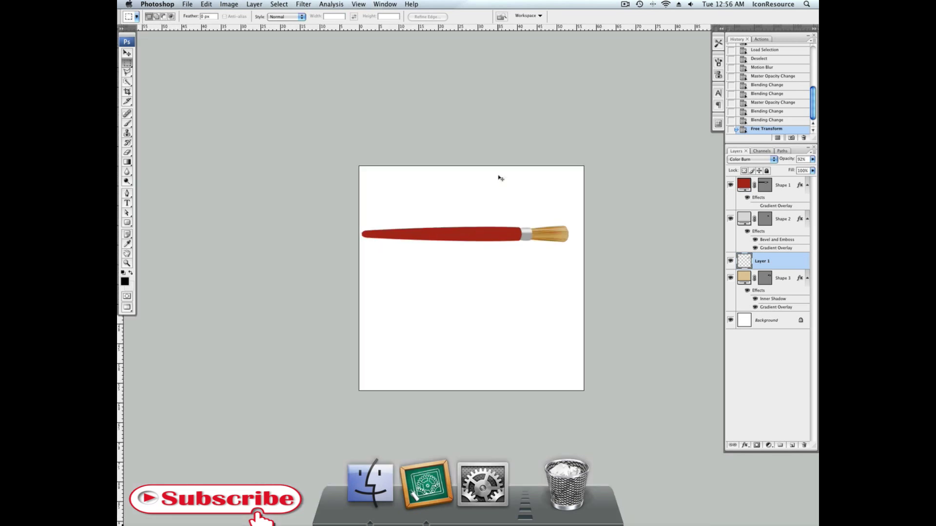
pyautogui.scroll(3, 498, 176)
pyautogui.hscroll(6, 494, 175)
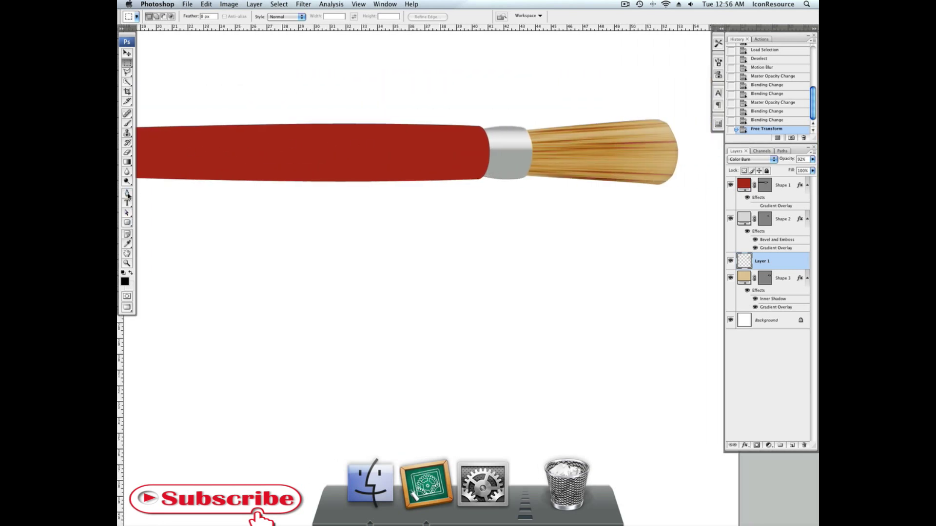
# - Duplicate the red handle layer as Shape 1 copy
pyautogui.click(127, 214)
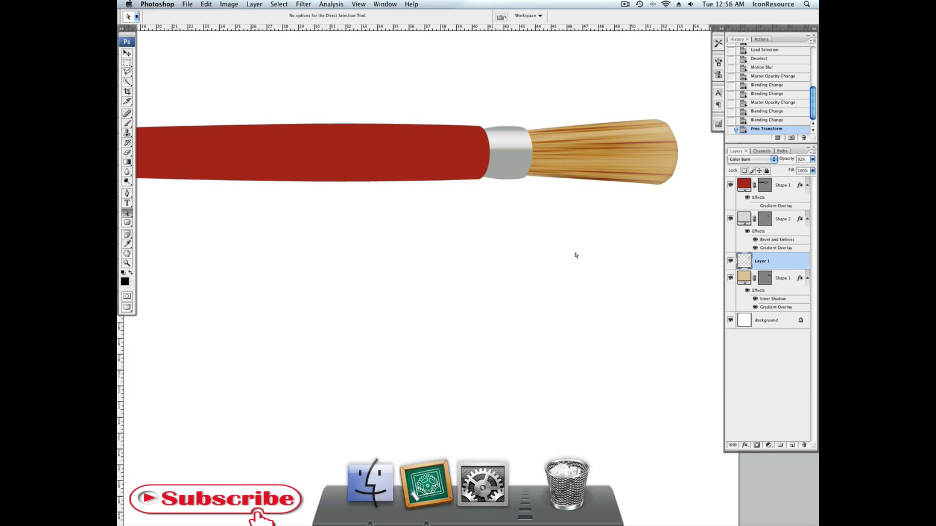
pyautogui.rightClick(780, 191)
pyautogui.click(779, 210)
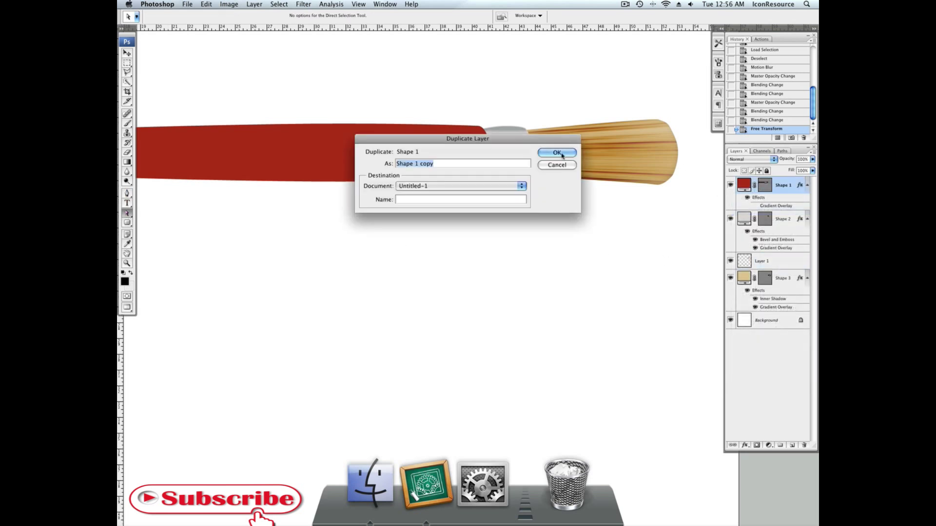
pyautogui.click(554, 152)
# - Scale the Shape 1 copy down to about 51% with Free Transform
pyautogui.hscroll(-5, 559, 164)
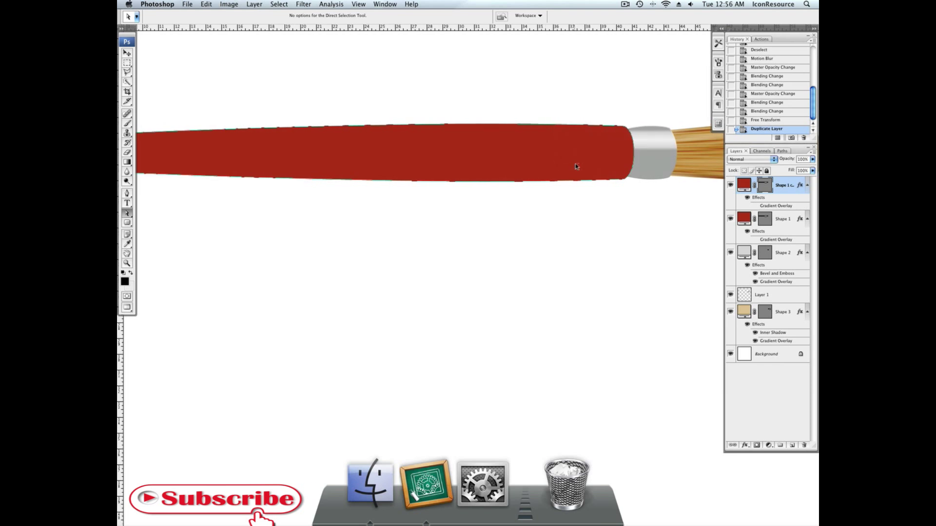
pyautogui.press('super+t')
pyautogui.moveTo(633, 182)
pyautogui.mouseDown()
pyautogui.moveTo(324, 156)
pyautogui.moveTo(585, 150)
pyautogui.moveTo(601, 136)
pyautogui.mouseUp()
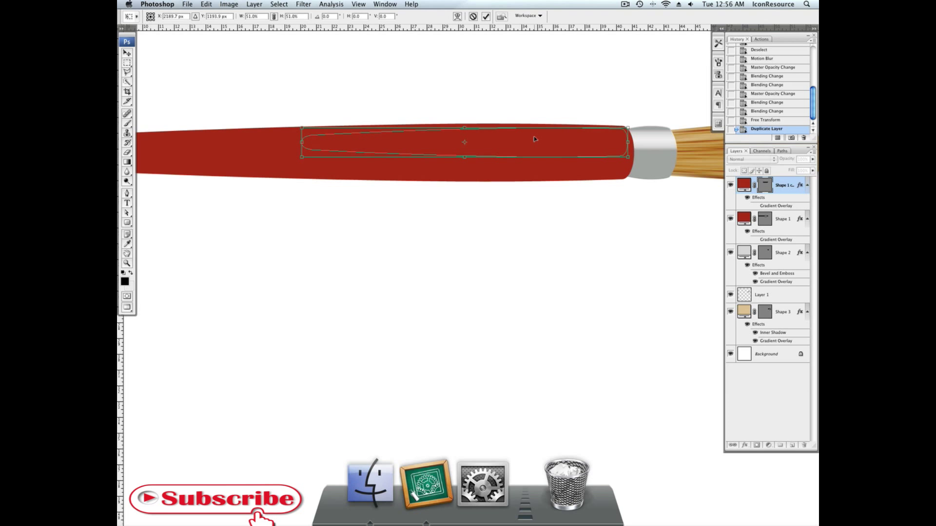
pyautogui.press('Return')
# - Stretch the copy's left-end anchor points toward the handle tip
pyautogui.hscroll(-1, 452, 136)
pyautogui.moveTo(384, 252)
pyautogui.mouseDown()
pyautogui.moveTo(279, 123)
pyautogui.moveTo(152, 144)
pyautogui.mouseUp()
pyautogui.scroll(3, 341, 175)
pyautogui.hscroll(-5, 354, 179)
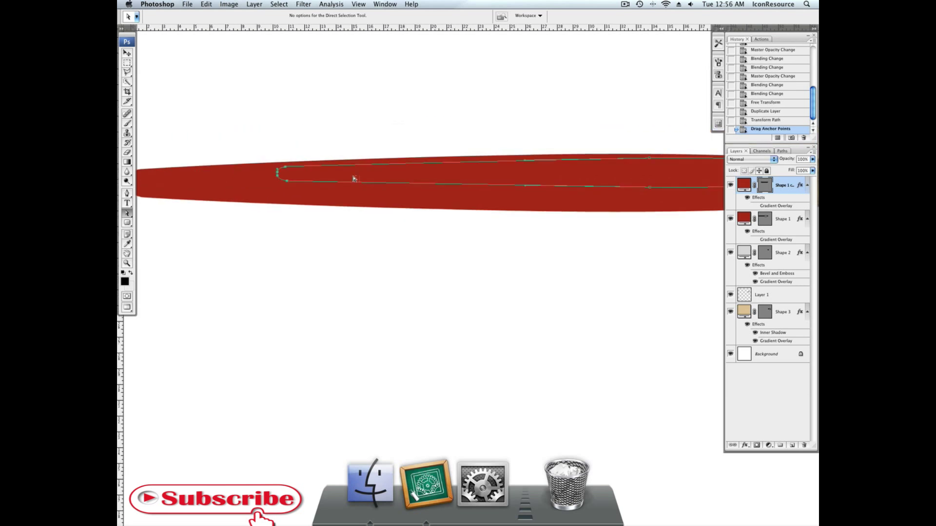
pyautogui.moveTo(320, 174); pyautogui.dragTo(183, 181)
pyautogui.click(206, 211)
# - Skew the selected left-tip anchor points of the inner path
pyautogui.moveTo(207, 219); pyautogui.dragTo(179, 156)
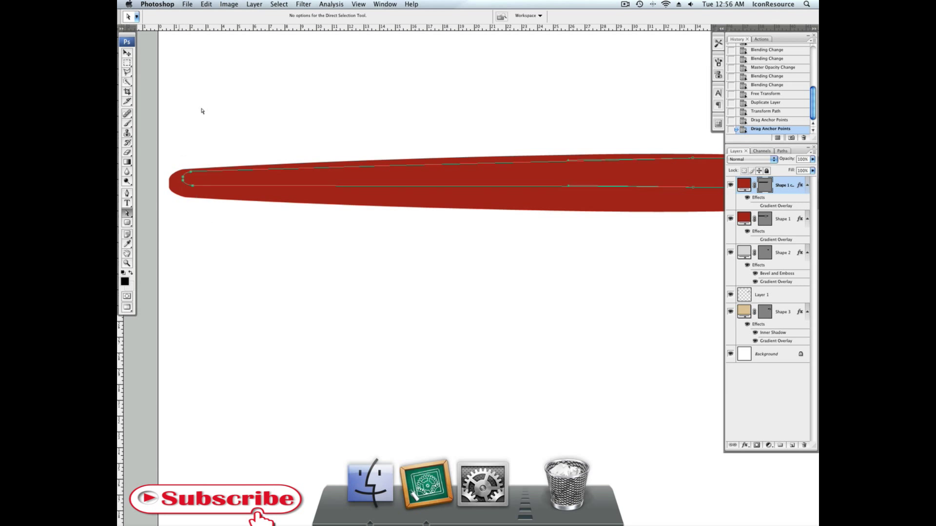
pyautogui.click(207, 5)
pyautogui.moveTo(292, 166)
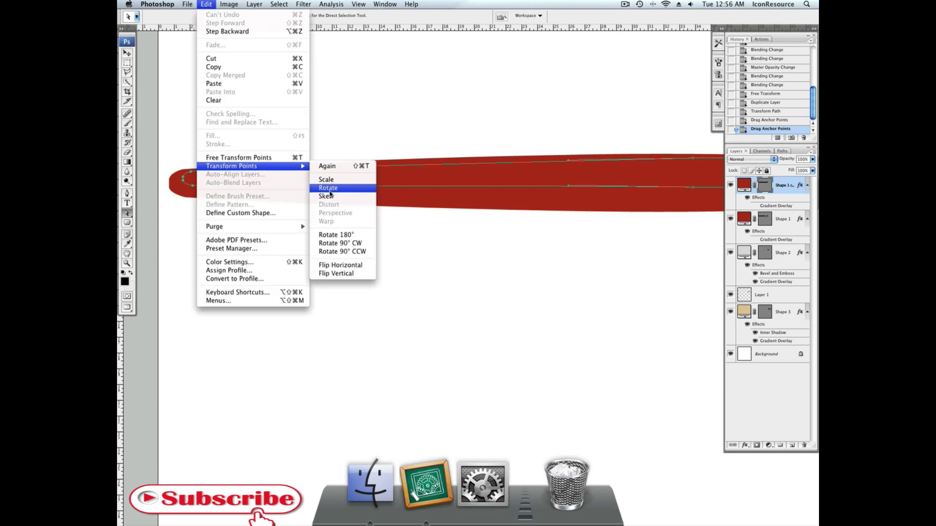
pyautogui.click(362, 196)
pyautogui.hscroll(3, 389, 197)
pyautogui.scroll(2, 312, 205)
pyautogui.hscroll(-6, 307, 224)
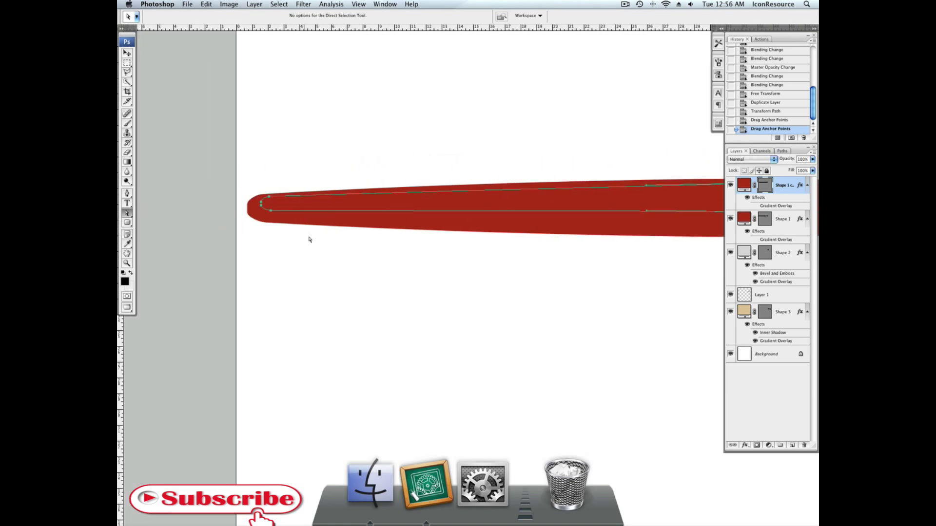
# - Nudge the tip and lower-edge anchors to narrow the inner strip
pyautogui.moveTo(252, 241); pyautogui.dragTo(286, 207)
pyautogui.moveTo(262, 206); pyautogui.dragTo(262, 202)
pyautogui.hscroll(1, 356, 242)
pyautogui.hscroll(10, 356, 241)
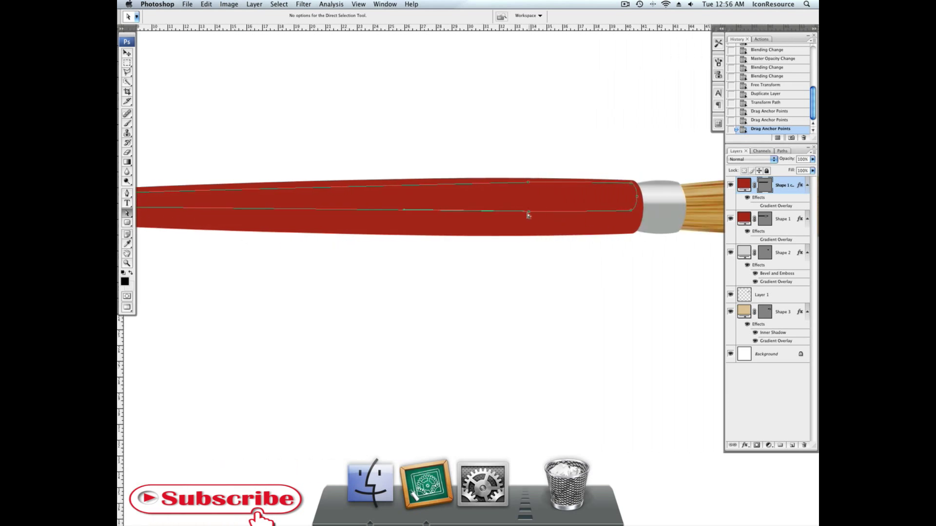
pyautogui.moveTo(528, 212); pyautogui.dragTo(530, 202)
pyautogui.moveTo(631, 210); pyautogui.dragTo(635, 209)
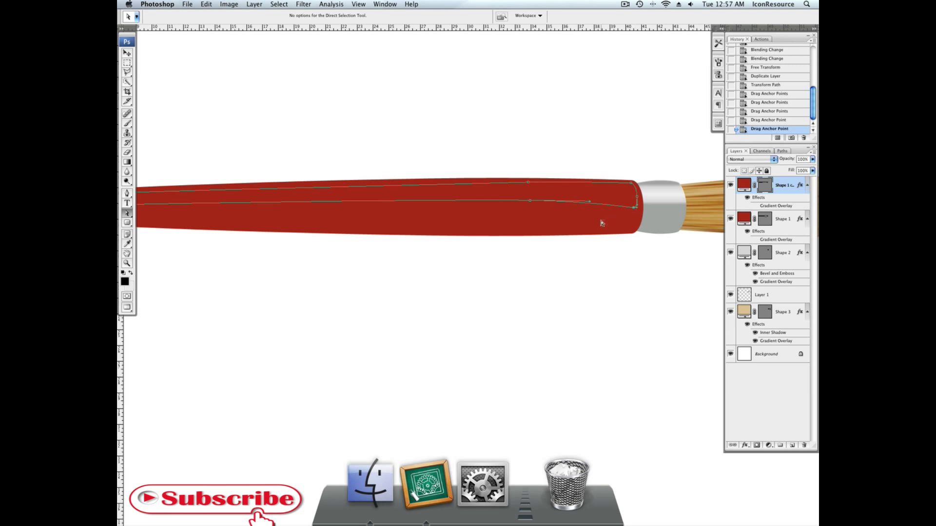
pyautogui.hscroll(-8, 602, 220)
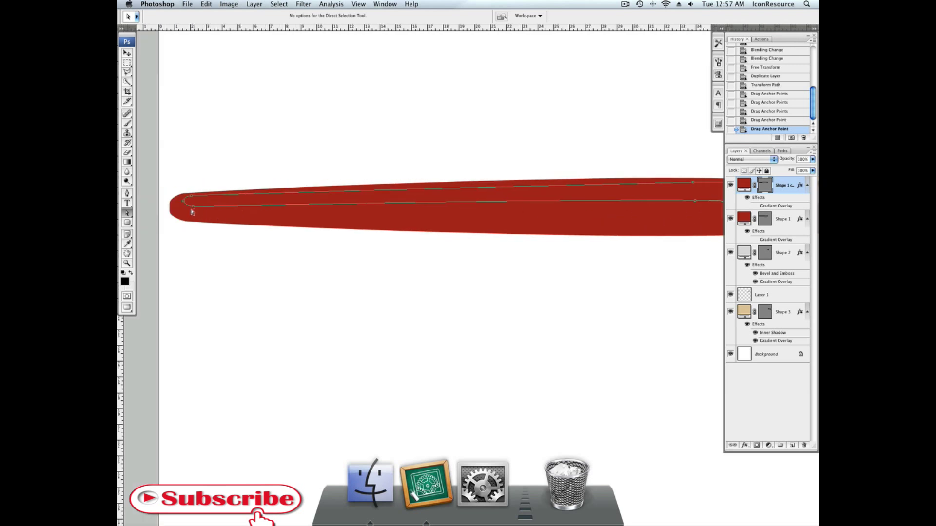
pyautogui.moveTo(193, 206); pyautogui.dragTo(191, 207)
pyautogui.hscroll(8, 328, 210)
# - Adjust the copy's top-right anchor and upper curve, then set its fill to 0%
pyautogui.hotkey('alt', '[')
pyautogui.click(495, 195)
pyautogui.click(761, 191)
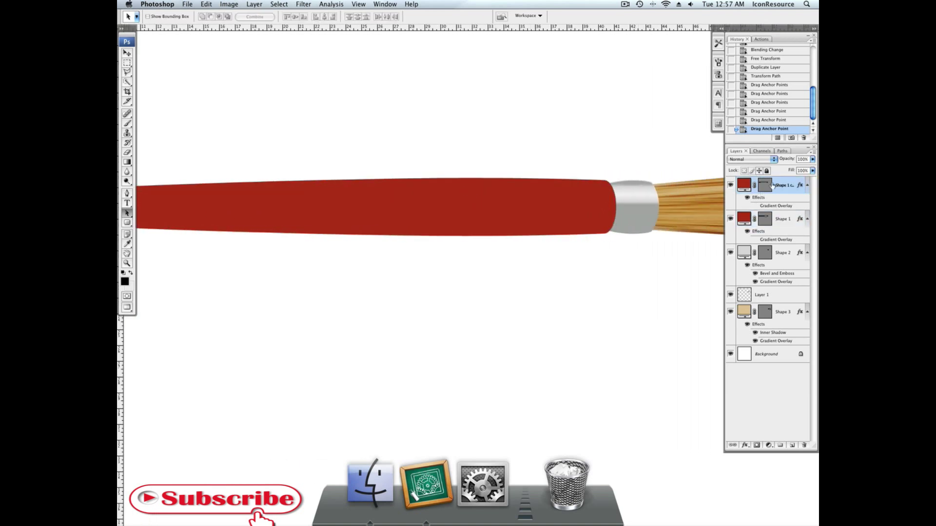
pyautogui.click(762, 190)
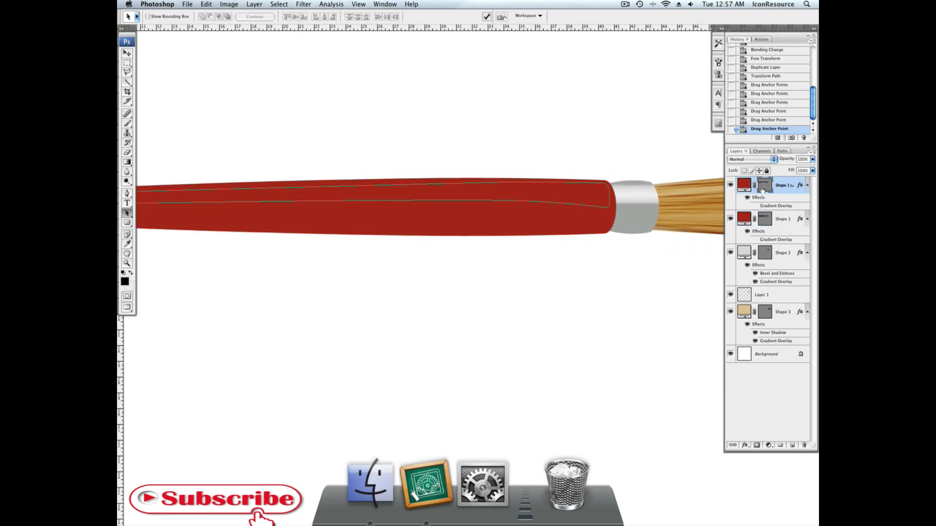
pyautogui.hotkey('shift', 'a')
pyautogui.click(602, 188)
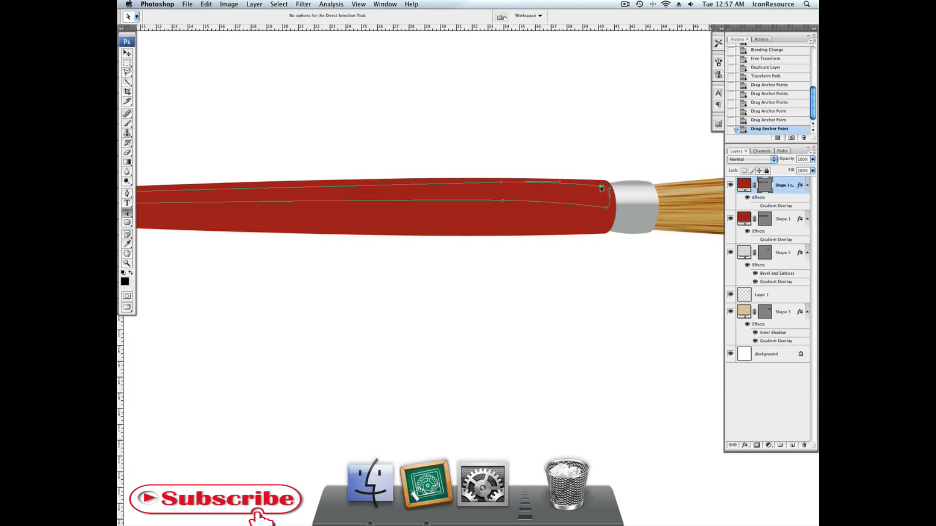
pyautogui.moveTo(602, 188); pyautogui.dragTo(597, 184)
pyautogui.moveTo(379, 187); pyautogui.dragTo(357, 183)
pyautogui.hscroll(-5, 359, 184)
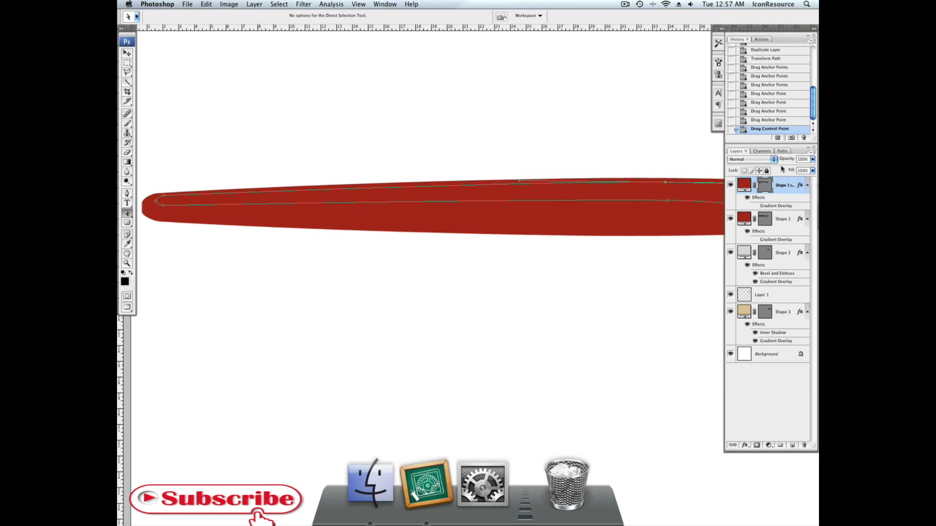
pyautogui.moveTo(790, 171); pyautogui.dragTo(700, 173)
# - Enable the copy's Gradient Overlay: angle 90, Linear, Screen, larger scale, opacity 63
pyautogui.click(756, 206)
pyautogui.doubleClick(767, 207)
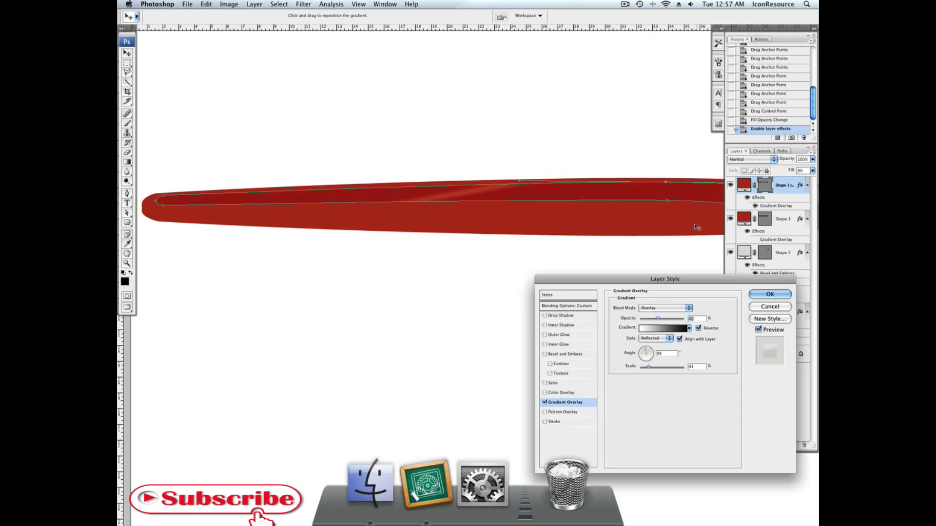
pyautogui.doubleClick(670, 356)
pyautogui.write('90')
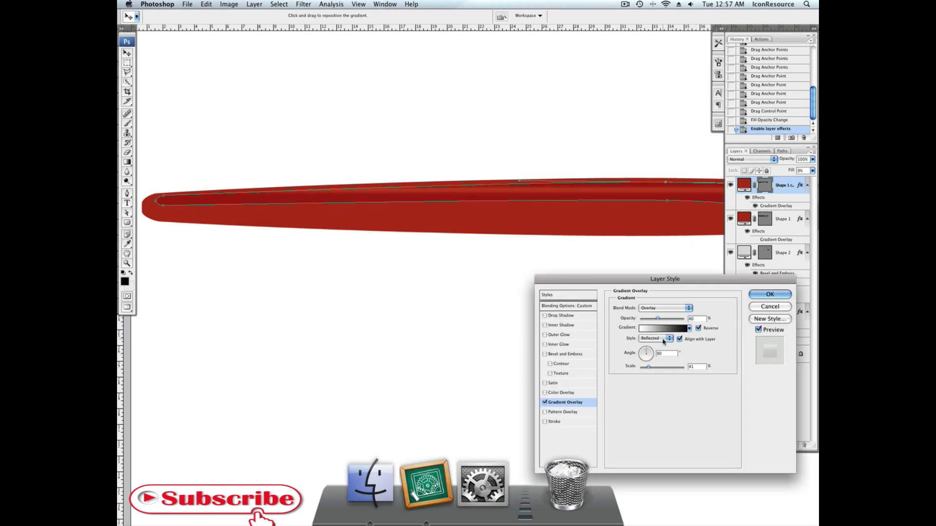
pyautogui.click(658, 338)
pyautogui.click(659, 323)
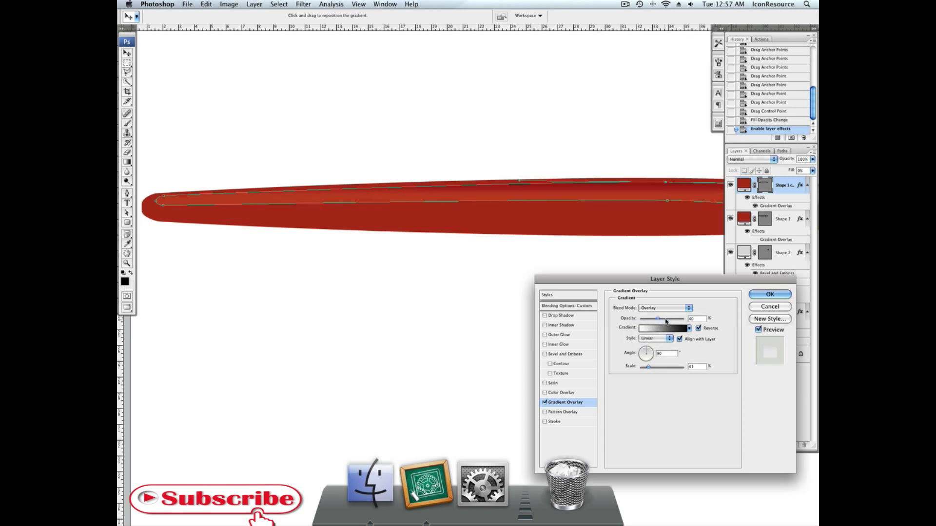
pyautogui.click(659, 307)
pyautogui.click(648, 279)
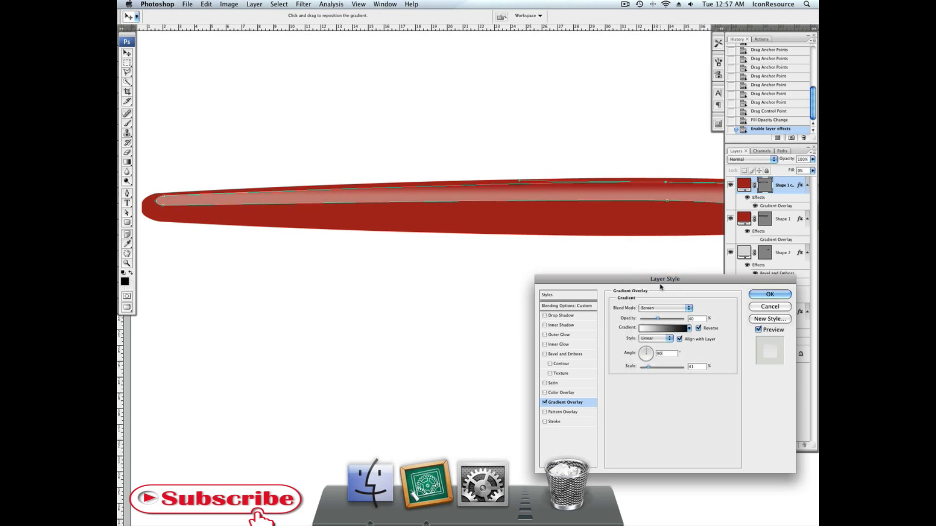
pyautogui.click(699, 328)
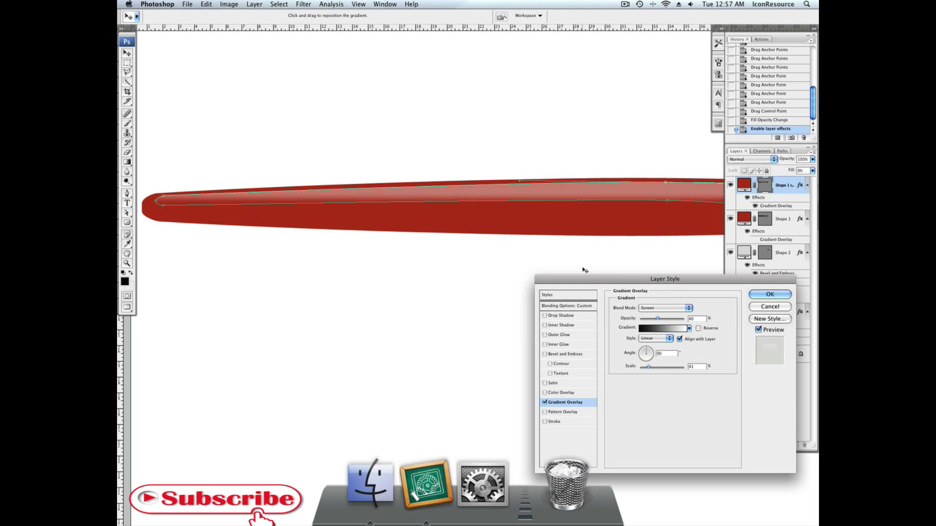
pyautogui.moveTo(648, 367); pyautogui.dragTo(661, 369)
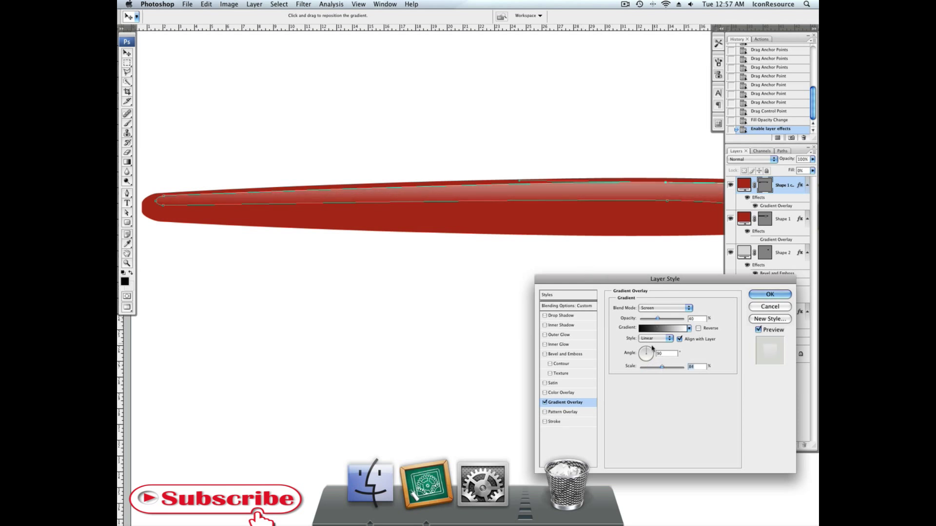
pyautogui.moveTo(658, 318); pyautogui.dragTo(668, 319)
pyautogui.moveTo(553, 241); pyautogui.dragTo(560, 246)
# - Try Overlay blend mode, reposition the gradient, confirm, and hide the path outline
pyautogui.click(657, 308)
pyautogui.click(673, 335)
pyautogui.click(698, 328)
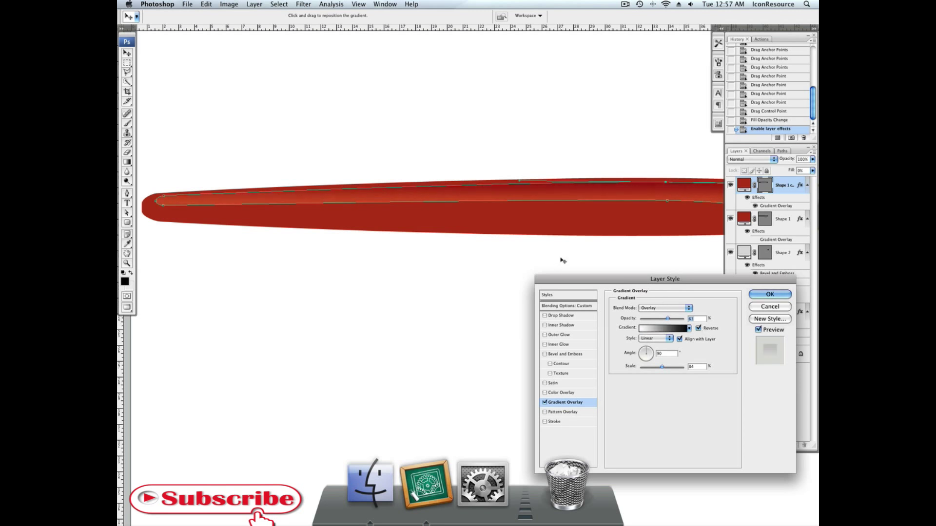
pyautogui.click(705, 328)
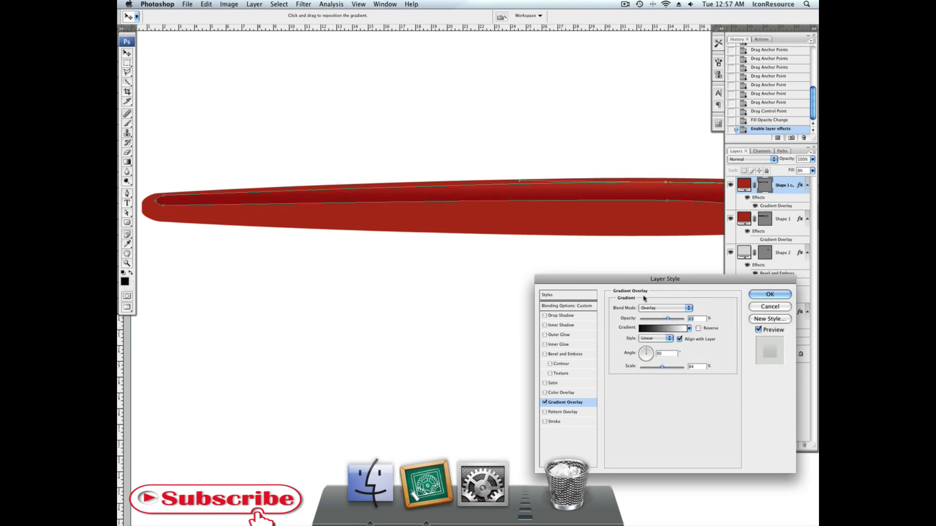
pyautogui.moveTo(500, 229); pyautogui.dragTo(507, 272)
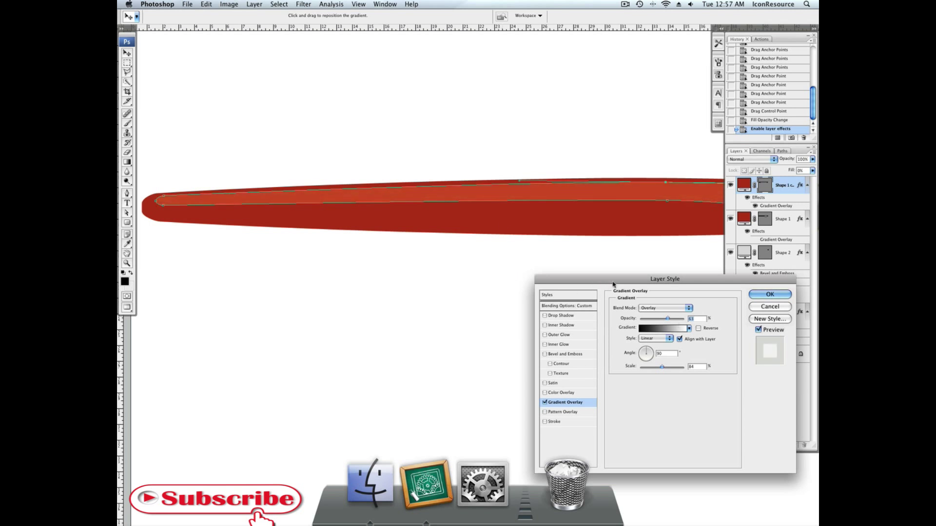
pyautogui.click(769, 294)
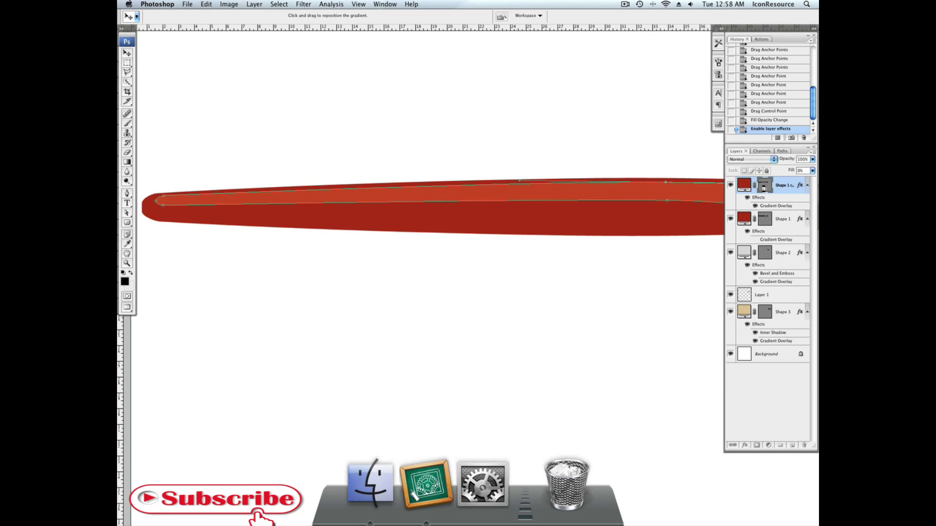
pyautogui.click(763, 187)
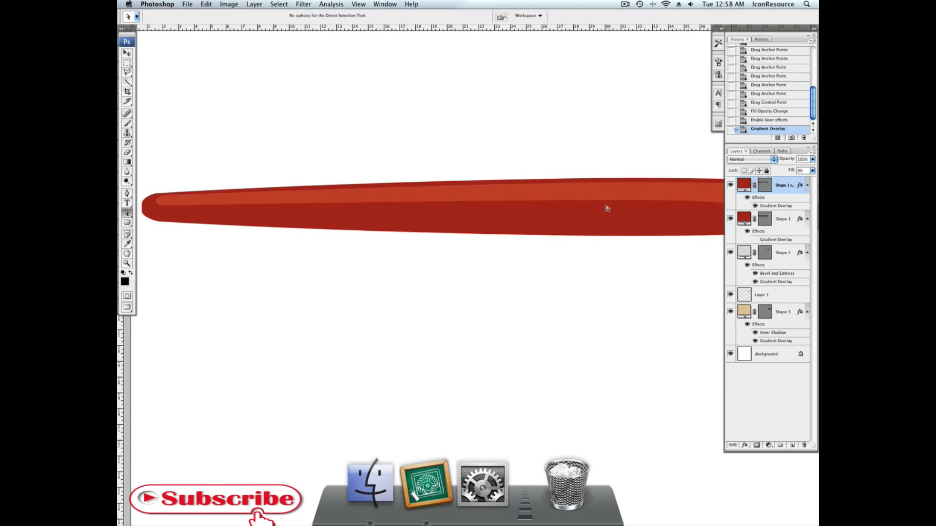
# - Reopen the copy's Gradient Overlay and set it to Linear Dodge (Add) at about 39% opacity
pyautogui.hscroll(5, 607, 209)
pyautogui.press('super+minus')
pyautogui.press('super+minus')
pyautogui.press('super+minus')
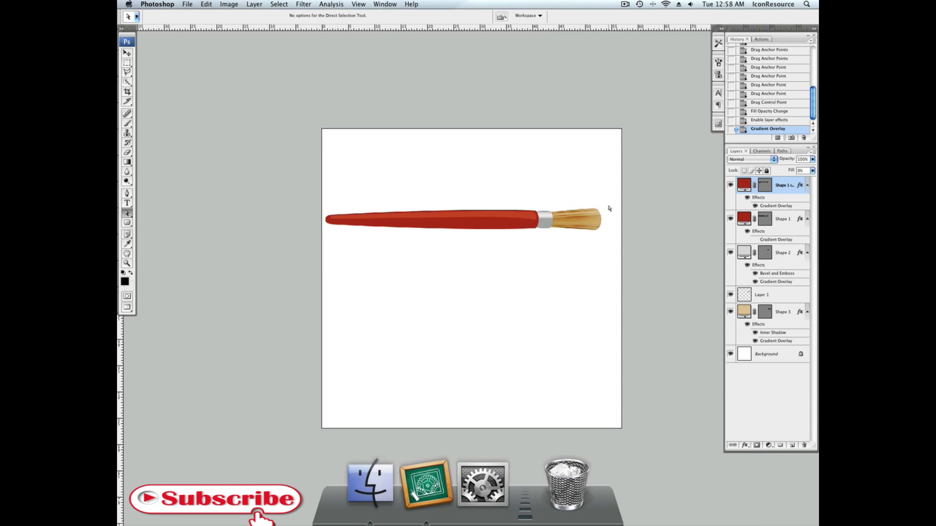
pyautogui.doubleClick(774, 206)
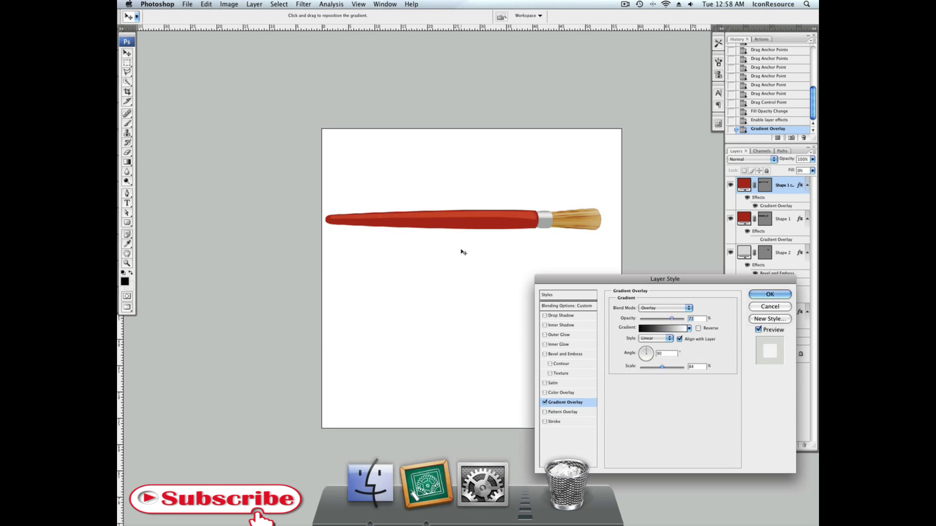
pyautogui.moveTo(469, 220); pyautogui.dragTo(473, 214)
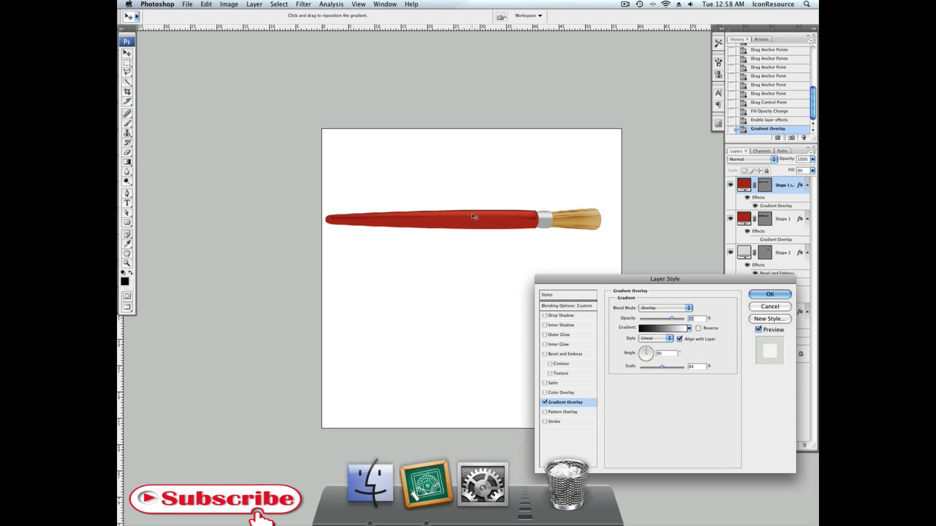
pyautogui.click(648, 307)
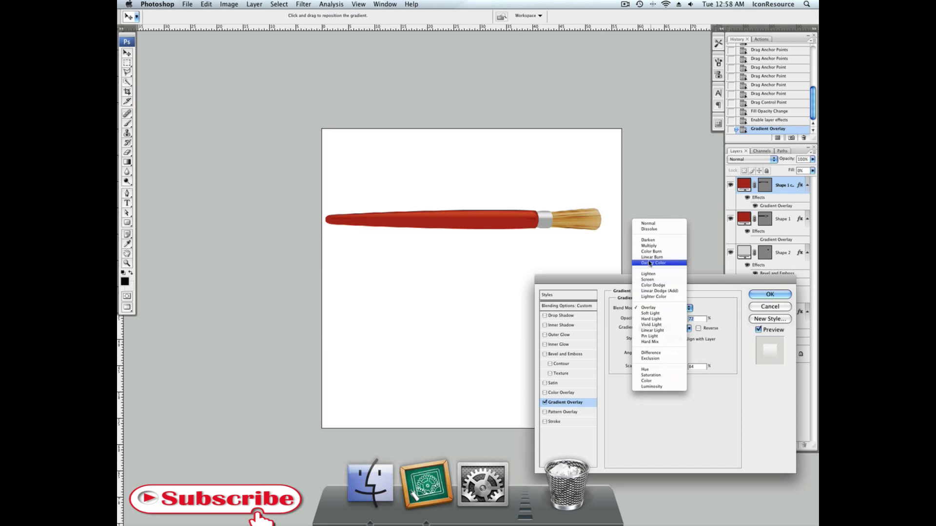
pyautogui.click(658, 290)
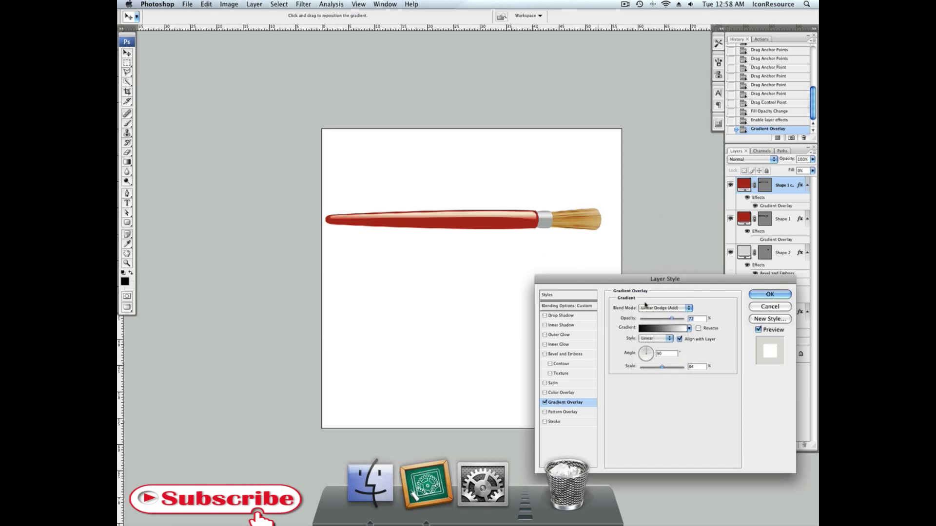
pyautogui.click(656, 318)
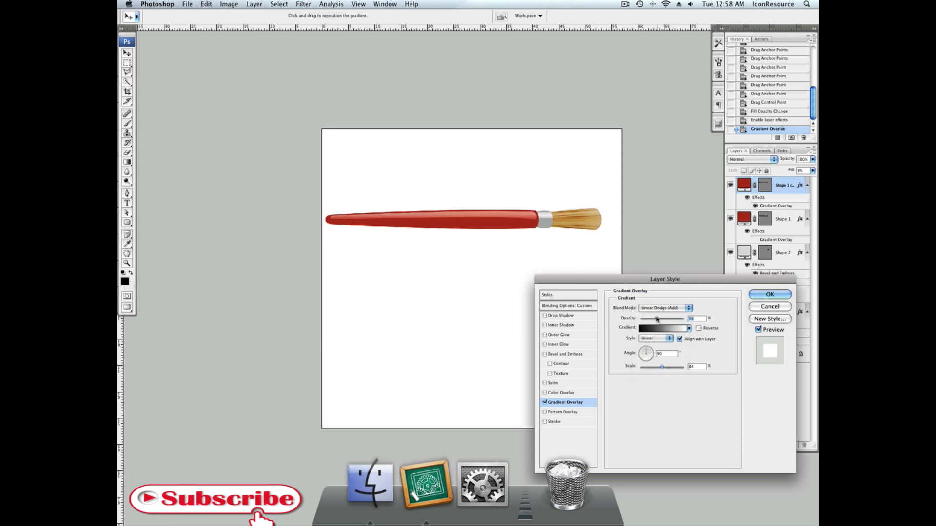
pyautogui.moveTo(655, 319); pyautogui.dragTo(658, 320)
# - Enable Shape 1's Gradient Overlay with a 90° angle, repositioned, and a larger scale
pyautogui.click(763, 294)
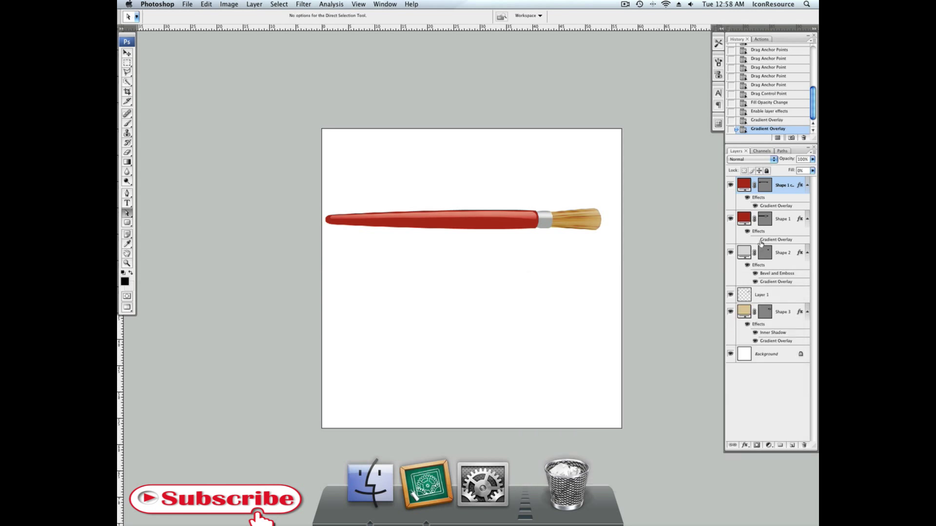
pyautogui.click(755, 240)
pyautogui.doubleClick(777, 239)
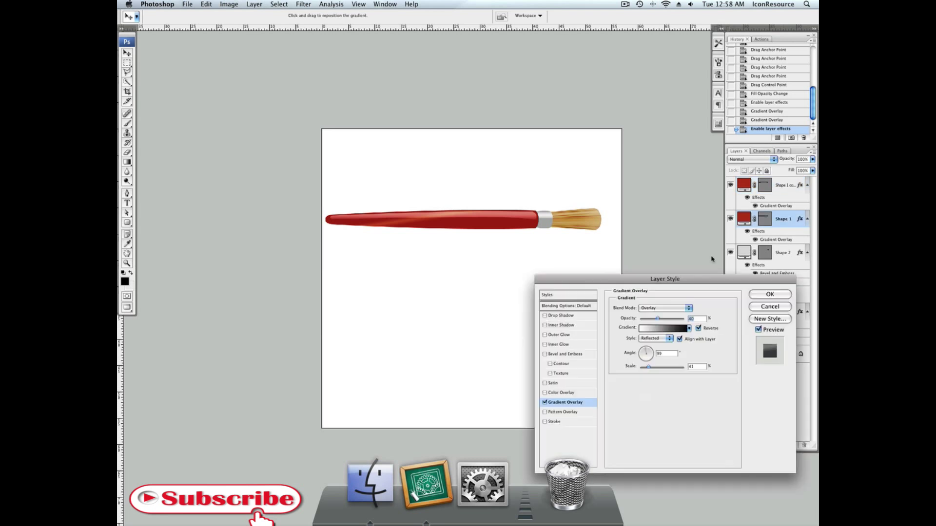
pyautogui.doubleClick(660, 353)
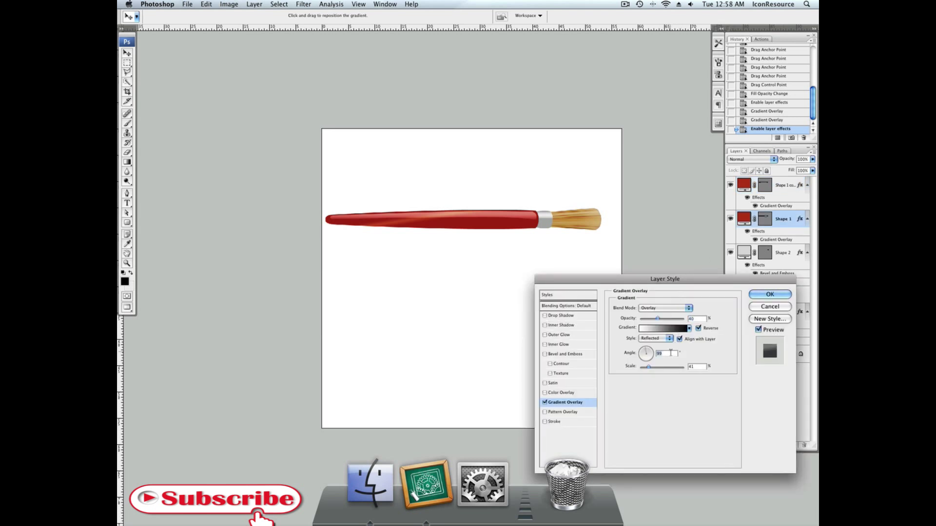
pyautogui.write('90')
pyautogui.moveTo(517, 242); pyautogui.dragTo(516, 256)
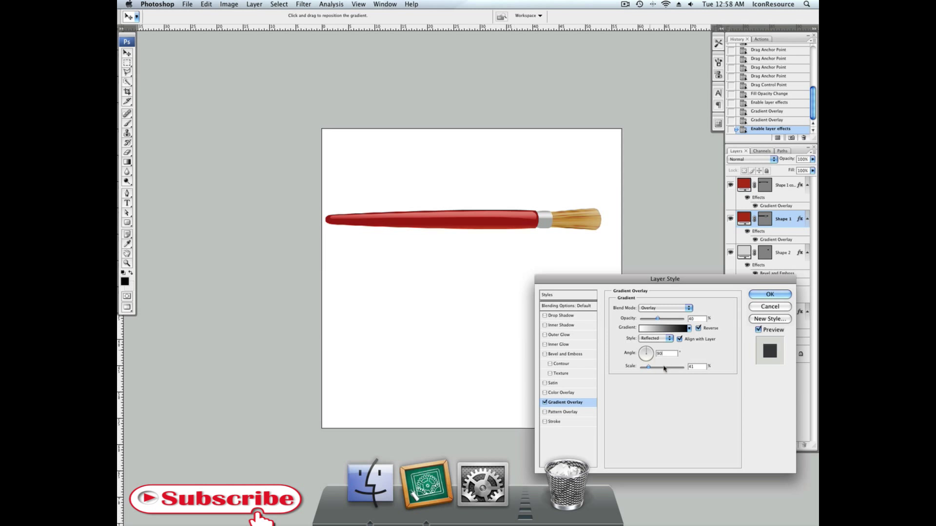
pyautogui.moveTo(649, 367); pyautogui.dragTo(649, 369)
# - Zoom in and pull the highlight strip's left-end anchor to fit the handle tip
pyautogui.click(757, 297)
pyautogui.press('a')
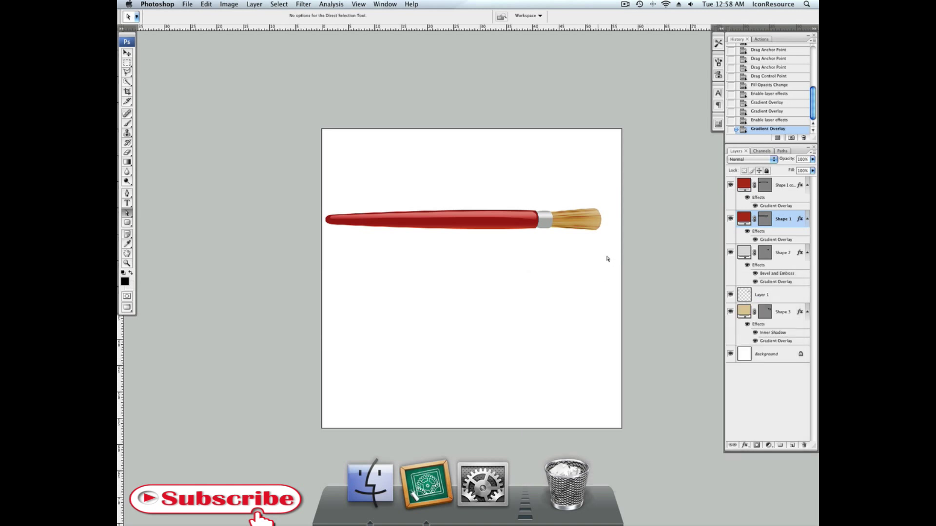
pyautogui.press('super+equal')
pyautogui.press('super+equal')
pyautogui.press('super+equal')
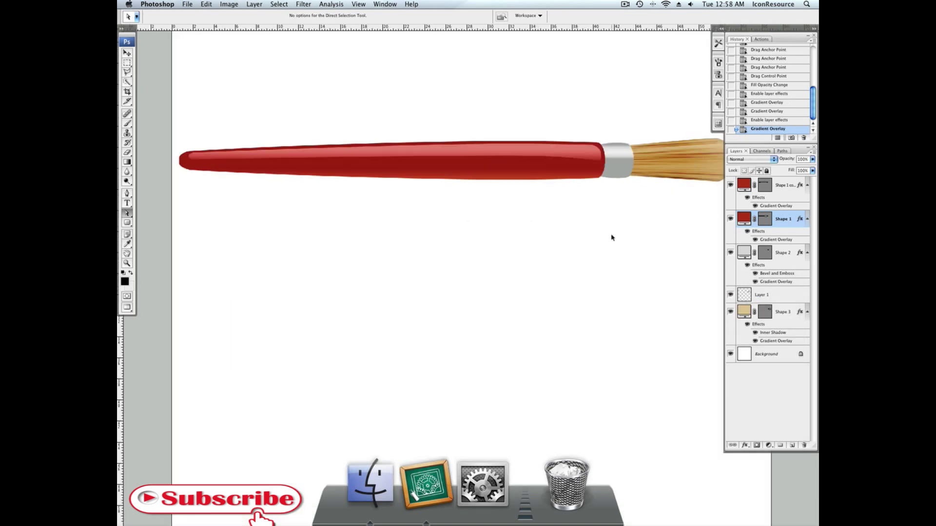
pyautogui.scroll(2, 612, 238)
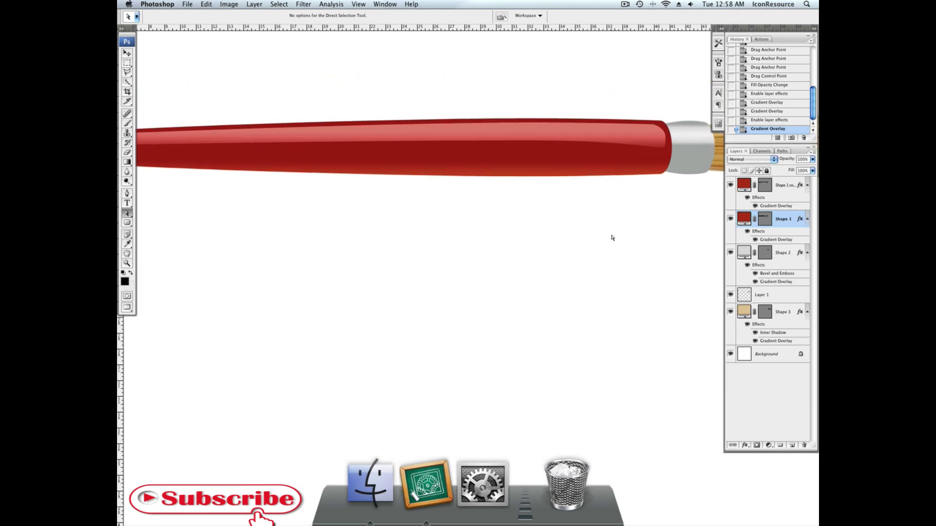
pyautogui.hscroll(-5, 631, 255)
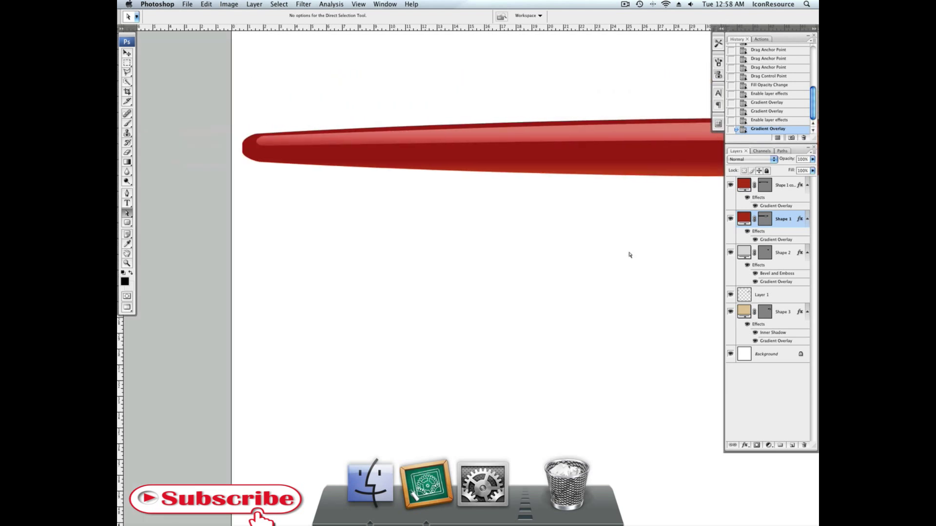
pyautogui.click(773, 188)
pyautogui.moveTo(294, 194); pyautogui.dragTo(248, 141)
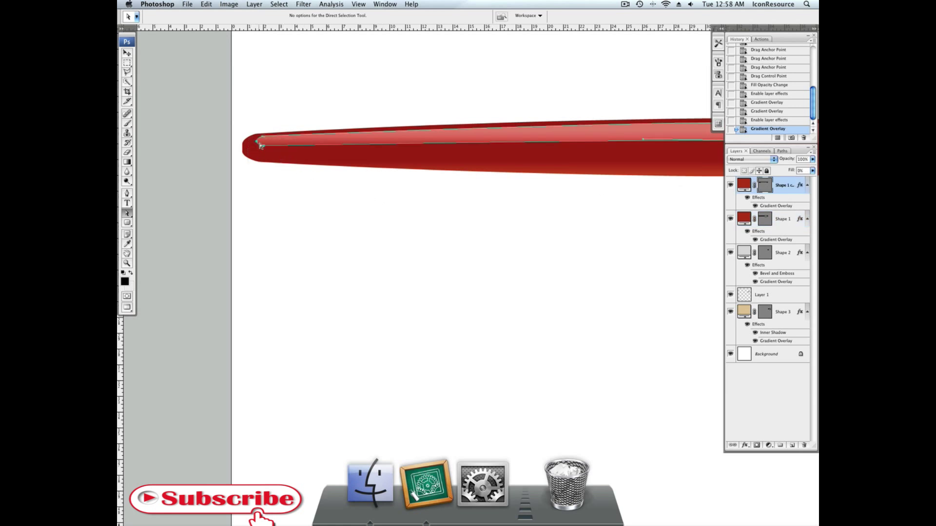
pyautogui.click(254, 174)
pyautogui.moveTo(263, 140); pyautogui.dragTo(258, 144)
pyautogui.click(257, 141)
pyautogui.moveTo(261, 144); pyautogui.dragTo(267, 146)
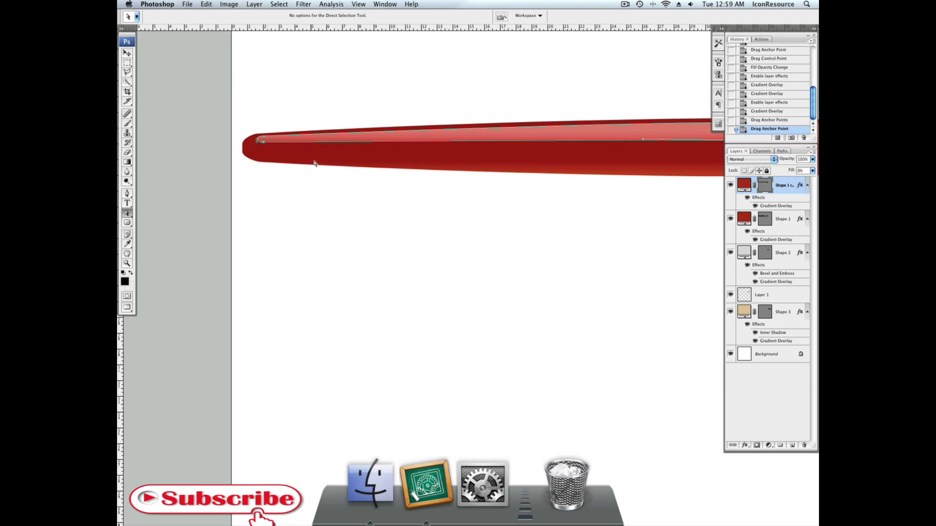
# - Raise Shape 1's Gradient Overlay opacity to 73%
pyautogui.hscroll(5, 312, 164)
pyautogui.click(783, 253)
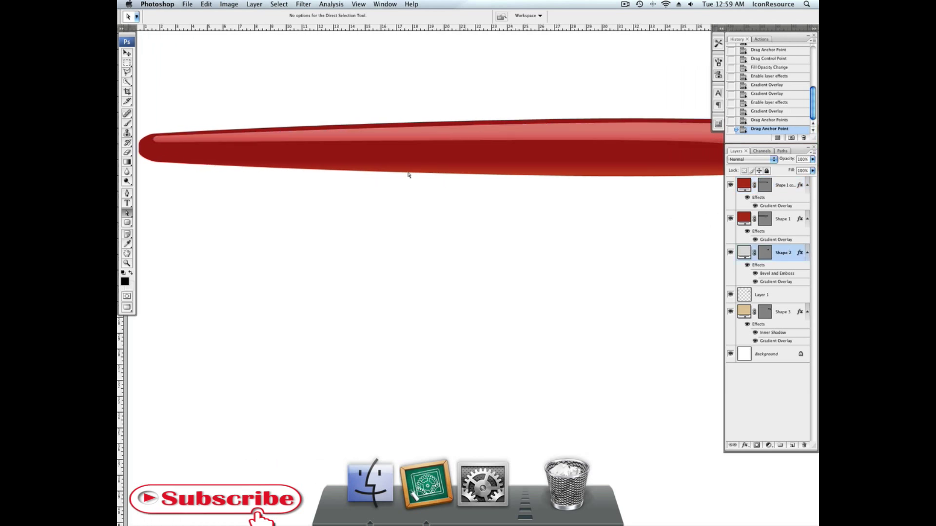
pyautogui.hscroll(5, 390, 172)
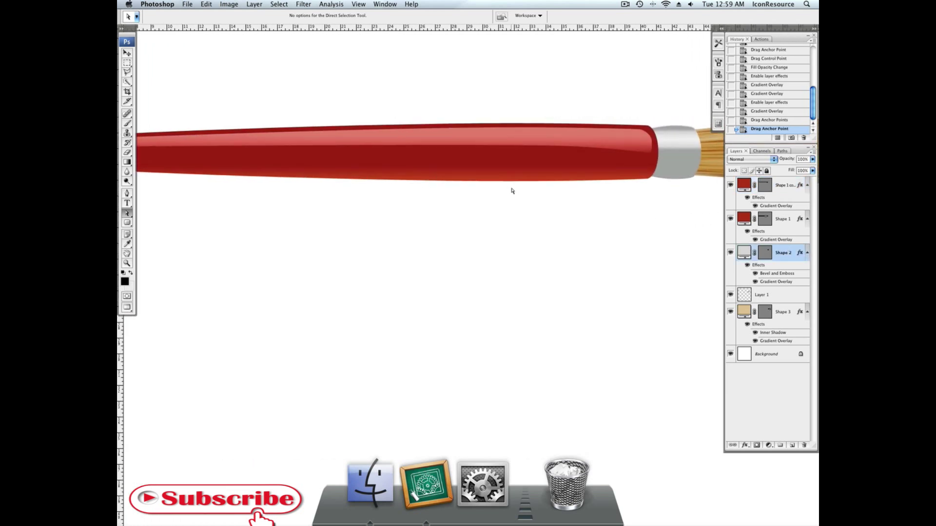
pyautogui.scroll(2, 516, 191)
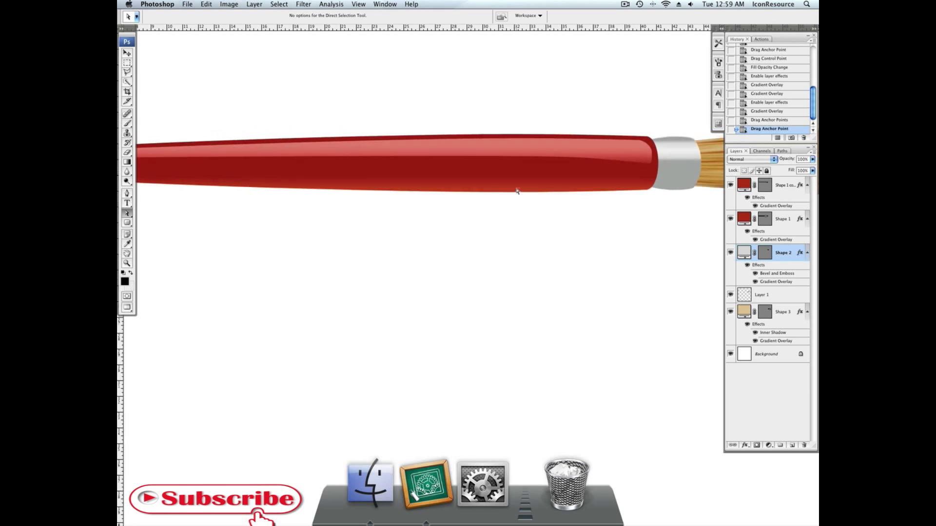
pyautogui.click(788, 228)
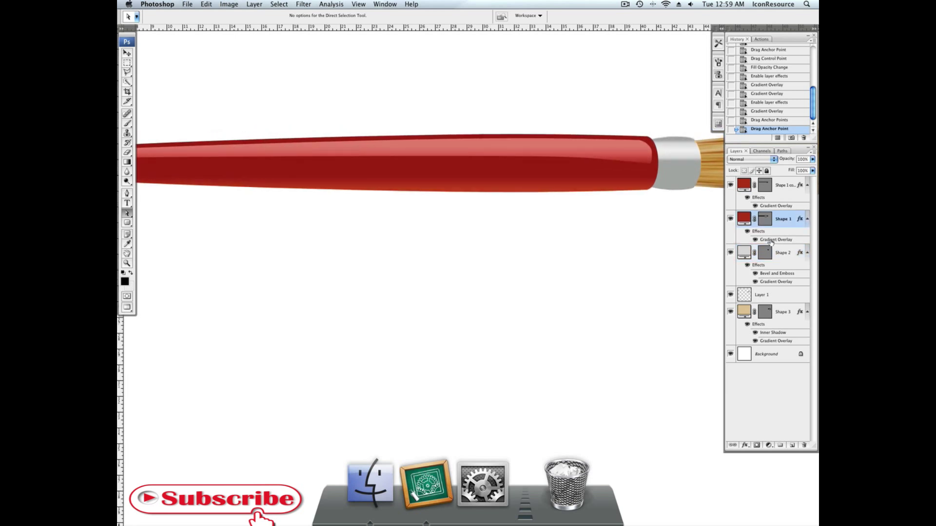
pyautogui.doubleClick(775, 240)
pyautogui.moveTo(665, 318)
pyautogui.mouseDown()
pyautogui.moveTo(673, 318)
pyautogui.moveTo(658, 318)
pyautogui.mouseUp()
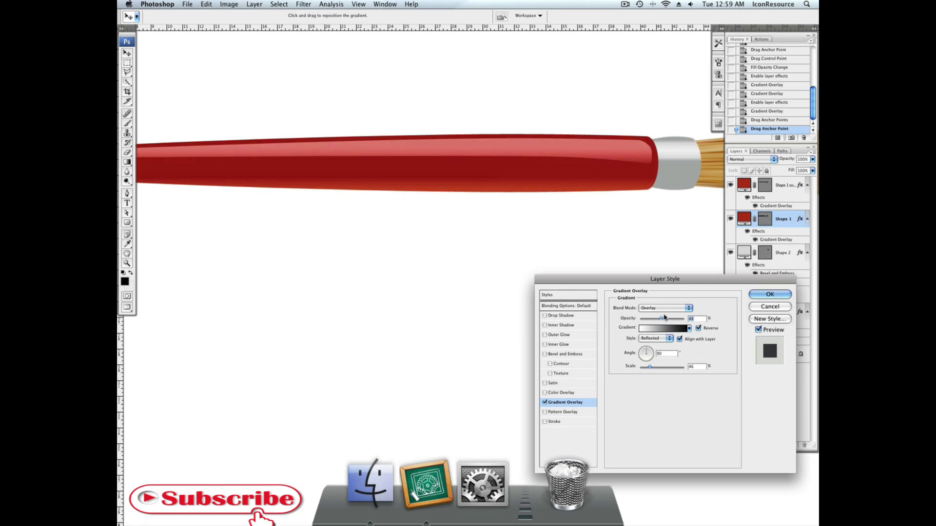
# - Apply the stronger handle Gradient Overlay settings
pyautogui.click(770, 294)
pyautogui.press('a')
pyautogui.hscroll(3, 644, 246)
pyautogui.hscroll(5, 645, 246)
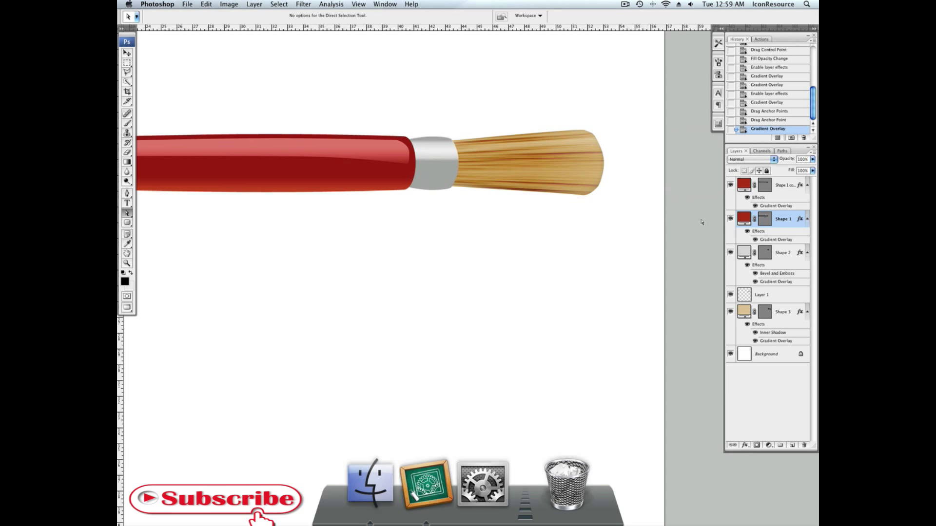
# - Try adjusting the bristles' Gradient Overlay, then cancel it unchanged
pyautogui.doubleClick(774, 341)
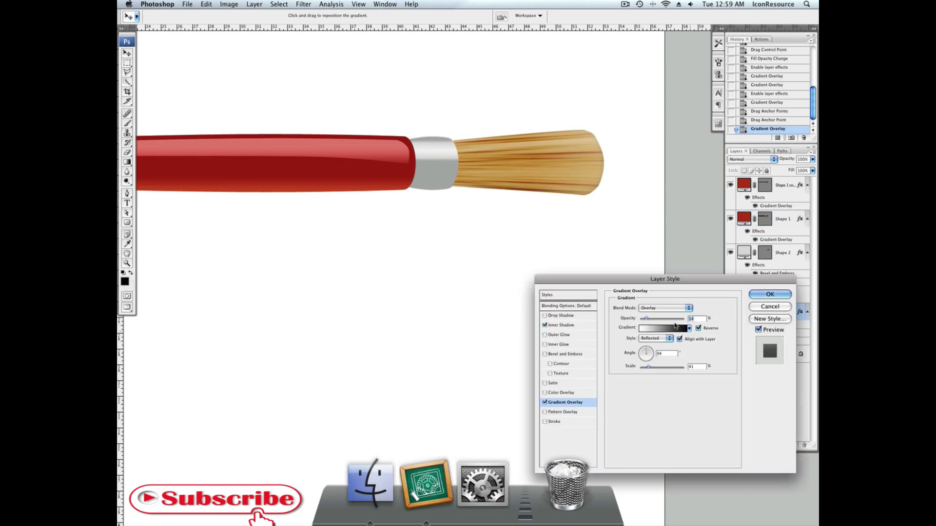
pyautogui.moveTo(664, 322); pyautogui.dragTo(653, 320)
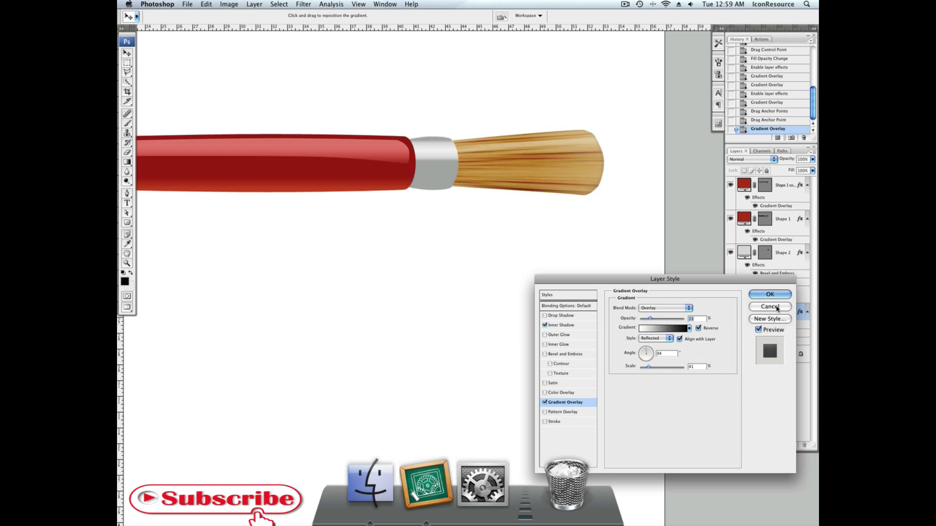
pyautogui.press('Escape')
pyautogui.press('a')
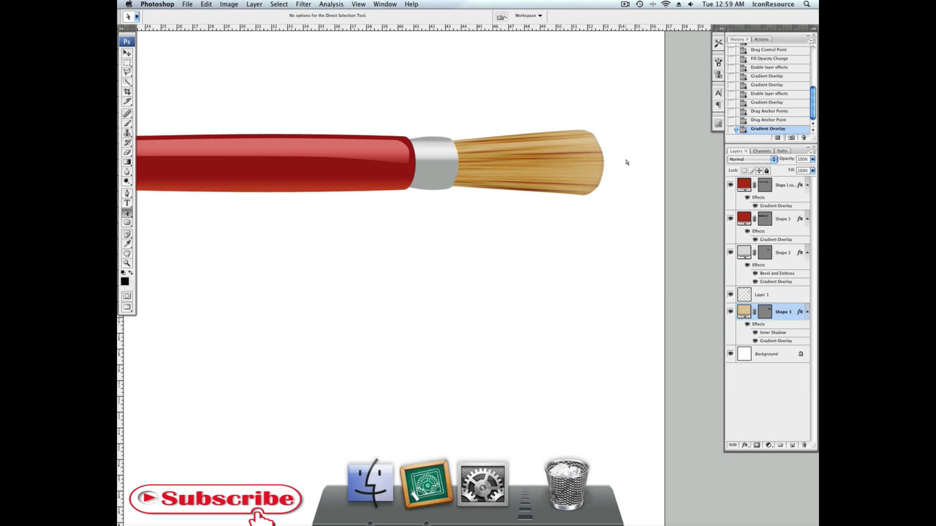
# - Zoom in on the bristle tip and reveal Shape 3's path anchor points
pyautogui.press('z')
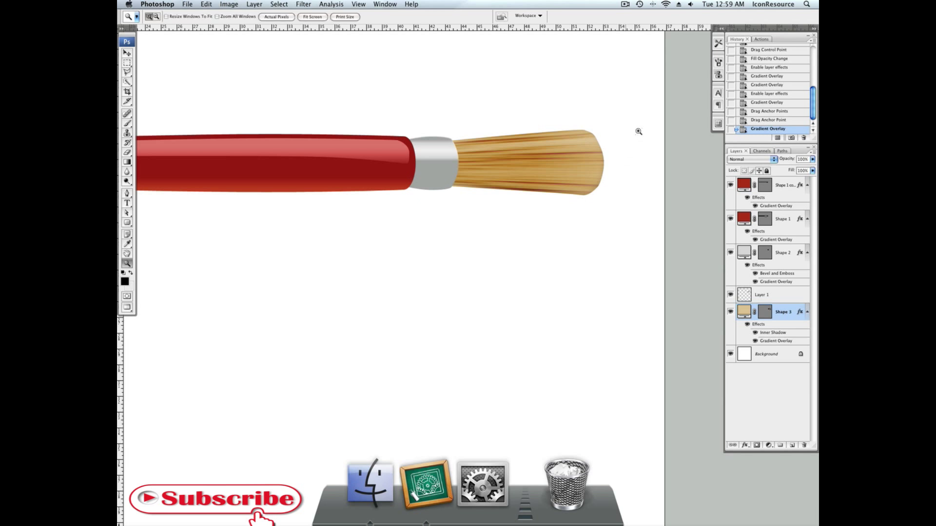
pyautogui.moveTo(651, 108); pyautogui.dragTo(533, 213)
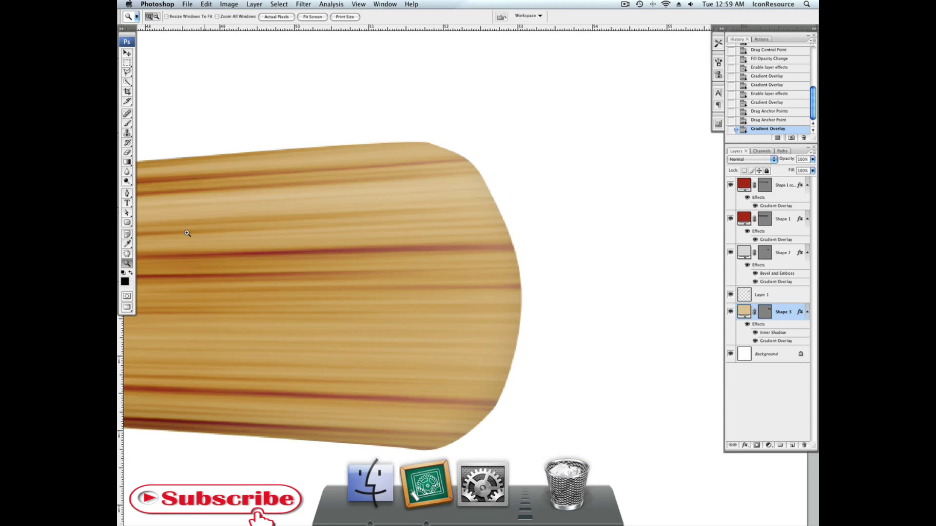
pyautogui.click(127, 215)
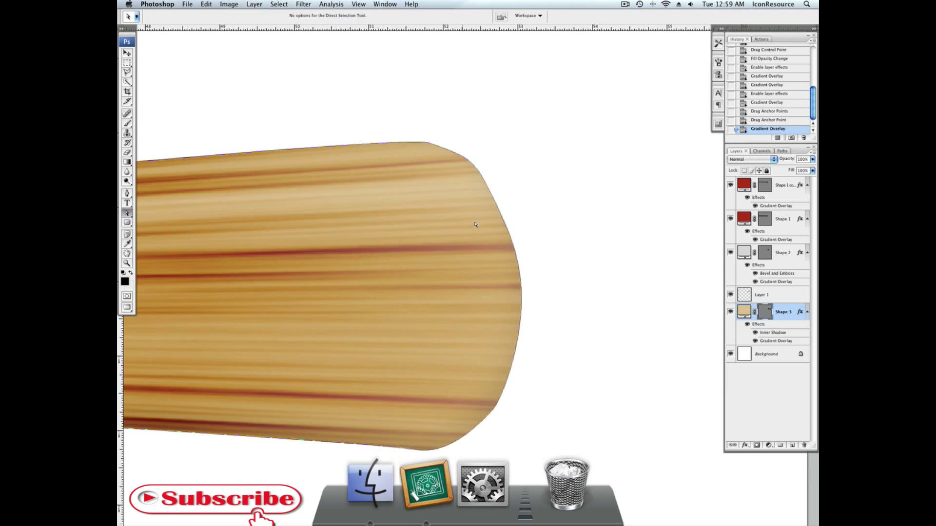
pyautogui.click(503, 221)
# - Add five anchor points along the bristle tip's upper and right curves
pyautogui.click(127, 193)
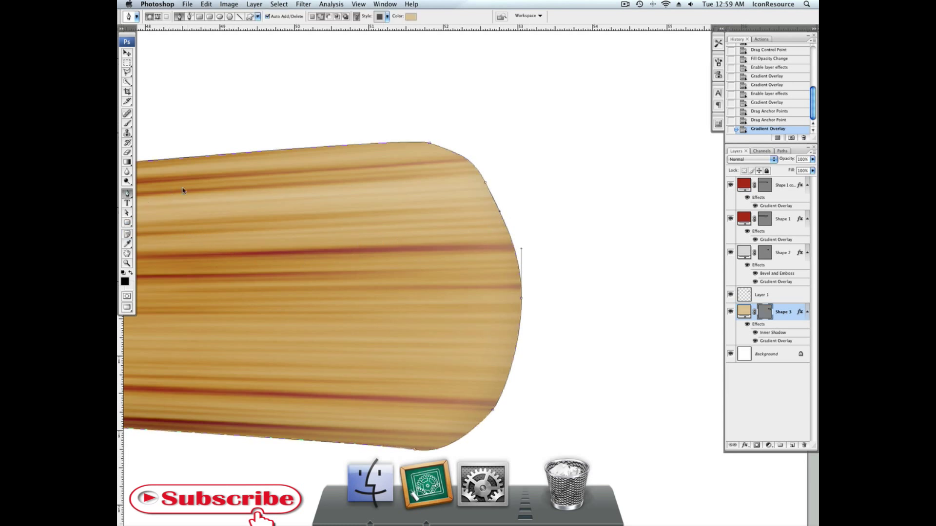
pyautogui.click(445, 149)
pyautogui.click(473, 166)
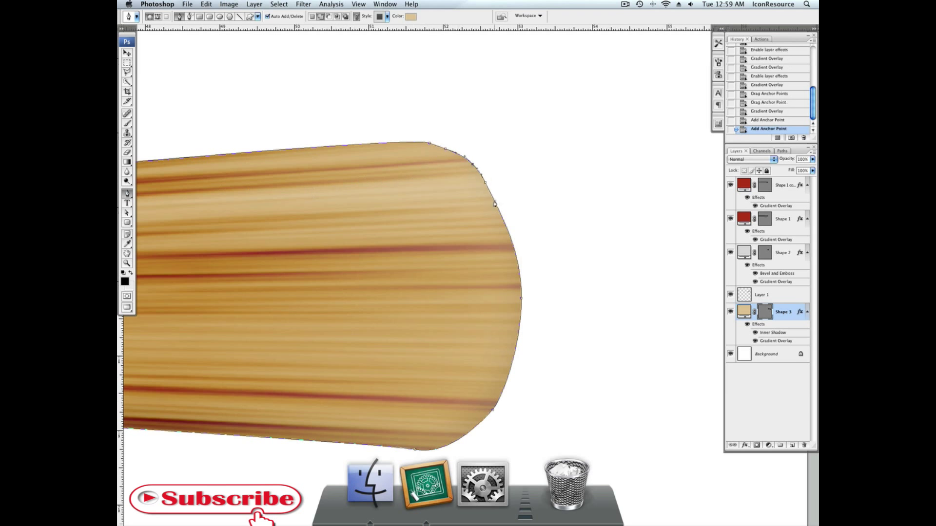
pyautogui.click(494, 201)
pyautogui.click(504, 222)
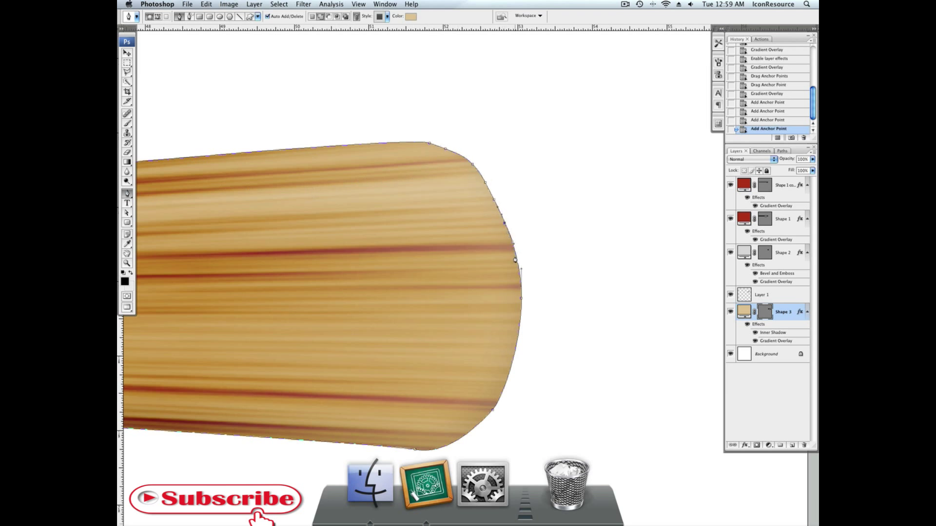
pyautogui.click(516, 255)
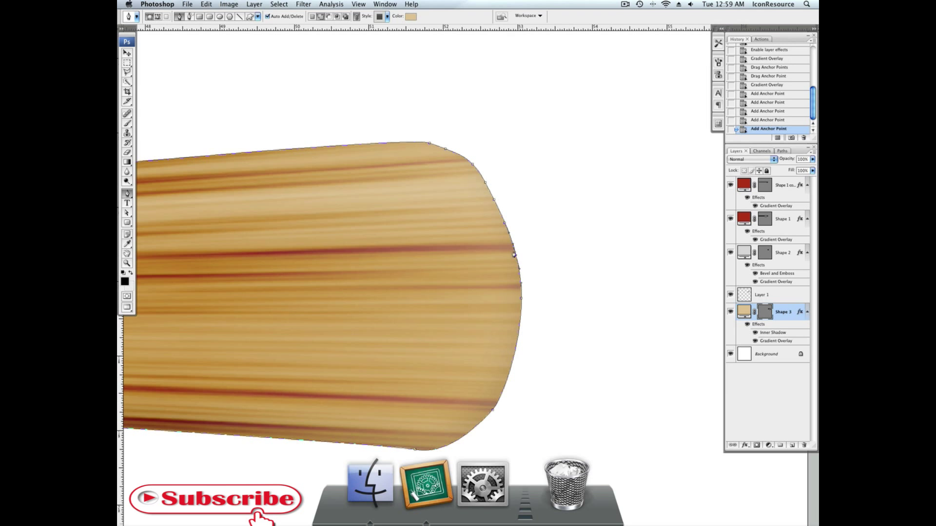
# - Convert and pull the top-right anchors inward to form the first frayed notches
pyautogui.moveTo(445, 151)
pyautogui.mouseDown()
pyautogui.moveTo(426, 153)
pyautogui.moveTo(453, 159)
pyautogui.mouseUp()
pyautogui.keyDown('alt'); pyautogui.click(432, 154); pyautogui.keyUp('alt')
pyautogui.click(445, 157)
pyautogui.click(461, 159)
pyautogui.keyDown('alt'); pyautogui.click(461, 159); pyautogui.keyUp('alt')
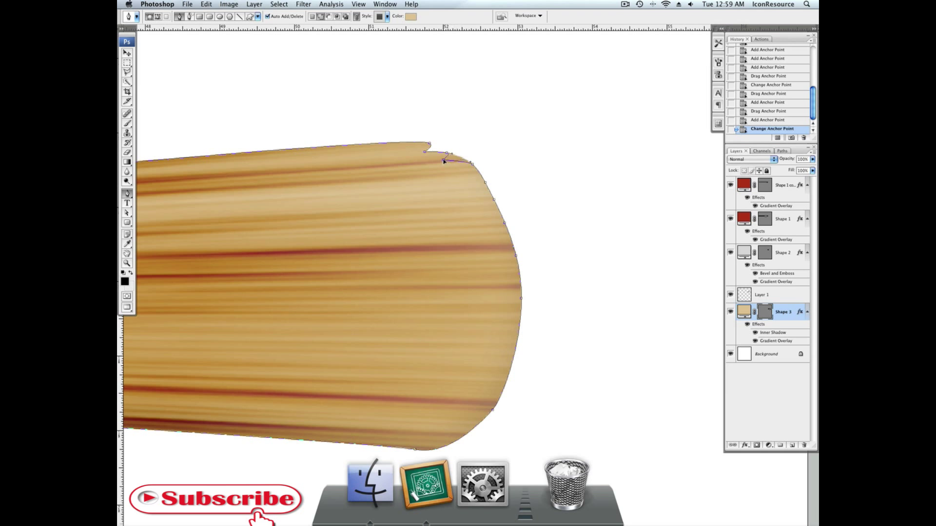
pyautogui.moveTo(445, 160); pyautogui.dragTo(450, 156)
pyautogui.click(462, 165)
pyautogui.moveTo(461, 161); pyautogui.dragTo(471, 167)
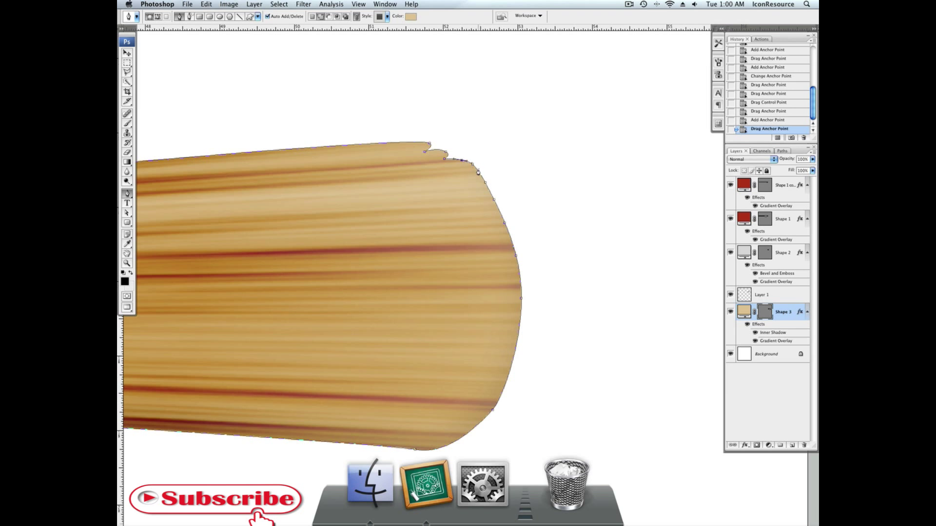
# - Cut two more corner notches further along the top-right edge
pyautogui.click(478, 173)
pyautogui.keyDown('alt'); pyautogui.click(477, 173); pyautogui.keyUp('alt')
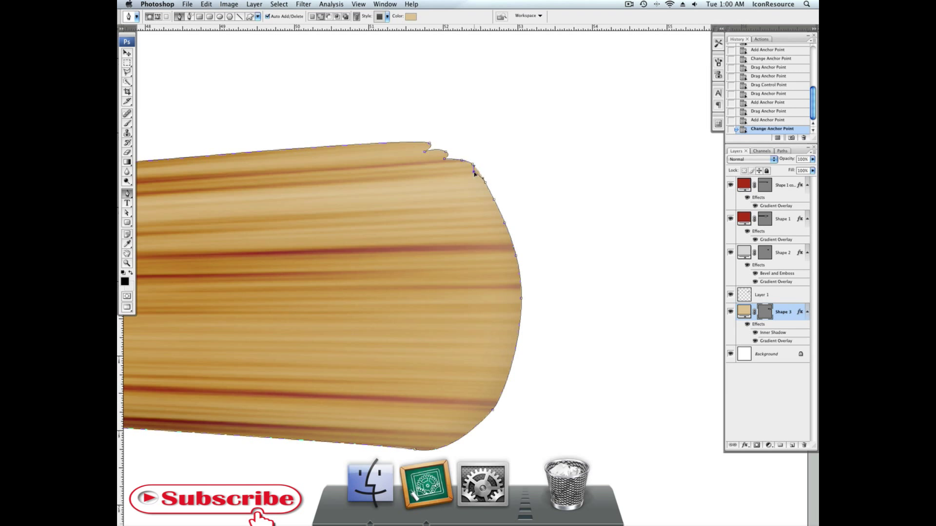
pyautogui.moveTo(469, 173)
pyautogui.mouseDown()
pyautogui.moveTo(486, 183)
pyautogui.moveTo(480, 176)
pyautogui.mouseUp()
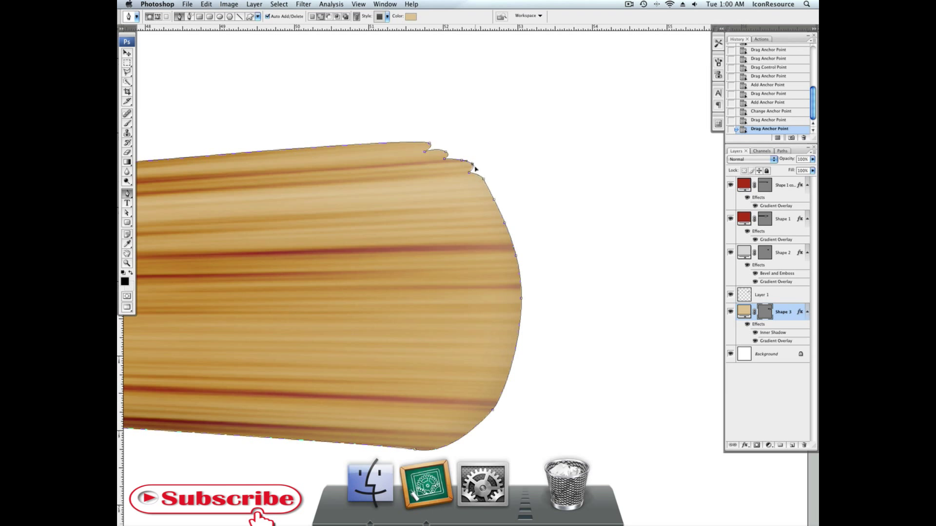
pyautogui.moveTo(475, 169); pyautogui.dragTo(486, 181)
pyautogui.click(488, 190)
pyautogui.keyDown('alt'); pyautogui.click(488, 191); pyautogui.keyUp('alt')
pyautogui.moveTo(488, 191); pyautogui.dragTo(499, 193)
# - Cut two more notches lower down the bristle tip's right edge
pyautogui.click(498, 213)
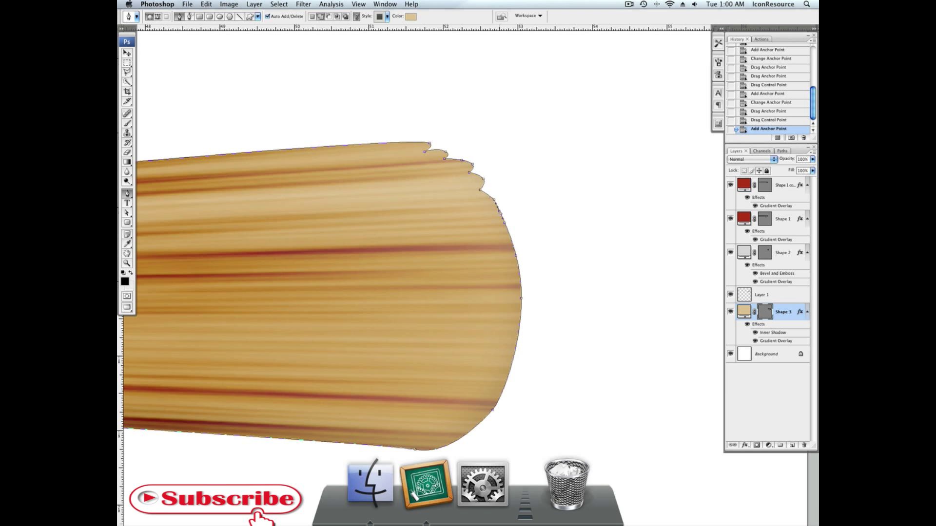
pyautogui.keyDown('alt'); pyautogui.click(498, 212); pyautogui.keyUp('alt')
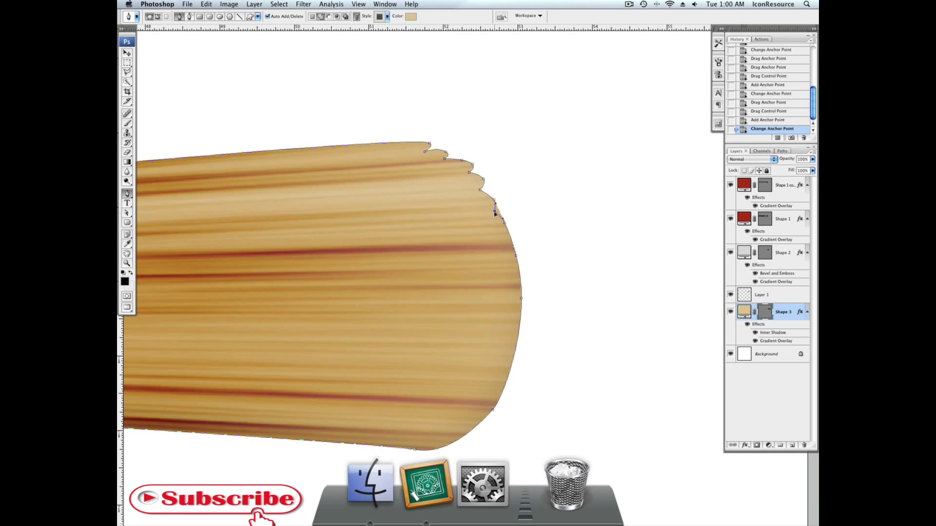
pyautogui.moveTo(498, 213)
pyautogui.mouseDown()
pyautogui.moveTo(486, 210)
pyautogui.moveTo(502, 214)
pyautogui.mouseUp()
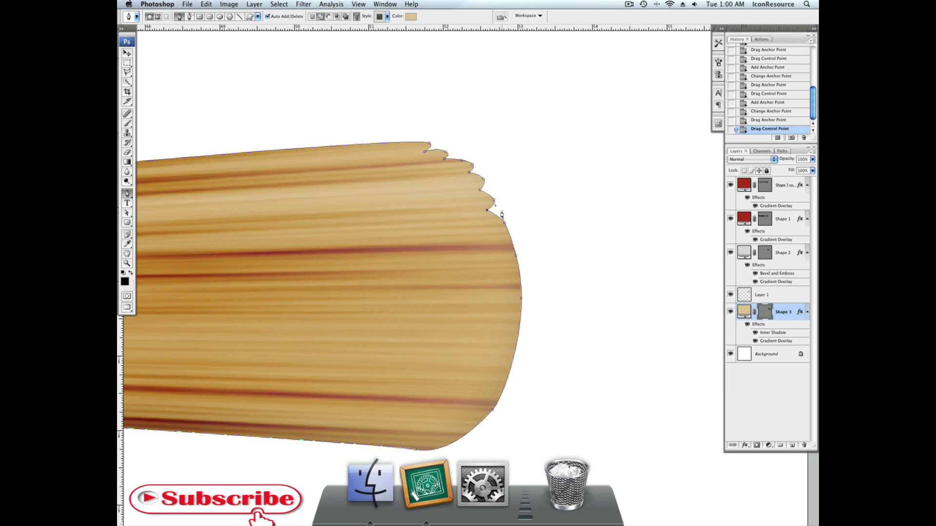
pyautogui.click(508, 236)
pyautogui.keyDown('alt'); pyautogui.click(509, 236); pyautogui.keyUp('alt')
pyautogui.moveTo(508, 236); pyautogui.dragTo(503, 214)
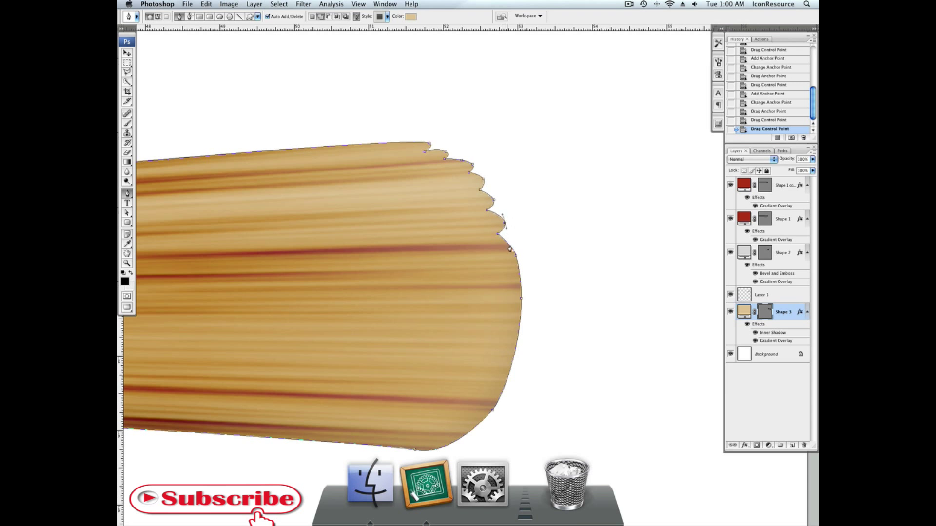
# - Cut a deep notch at the top of the bristle tip's right edge with new corner anchors
pyautogui.click(508, 248)
pyautogui.moveTo(508, 248); pyautogui.dragTo(512, 248)
pyautogui.click(513, 249)
pyautogui.keyDown('alt'); pyautogui.click(512, 248); pyautogui.keyUp('alt')
pyautogui.keyDown('alt'); pyautogui.click(512, 248); pyautogui.keyUp('alt')
pyautogui.moveTo(504, 249); pyautogui.dragTo(521, 327)
# - Add more inward-pushed corner notches further down the tip's right edge
pyautogui.click(519, 269)
pyautogui.keyDown('alt'); pyautogui.click(519, 270); pyautogui.keyUp('alt')
pyautogui.click(515, 281)
pyautogui.click(521, 289)
pyautogui.keyDown('alt'); pyautogui.click(522, 290); pyautogui.keyUp('alt')
pyautogui.click(521, 309)
pyautogui.keyDown('alt'); pyautogui.click(521, 308); pyautogui.keyUp('alt')
pyautogui.click(514, 319)
# - Add anchors on the lower right edge and flatten its bump into sharp notches
pyautogui.click(518, 333)
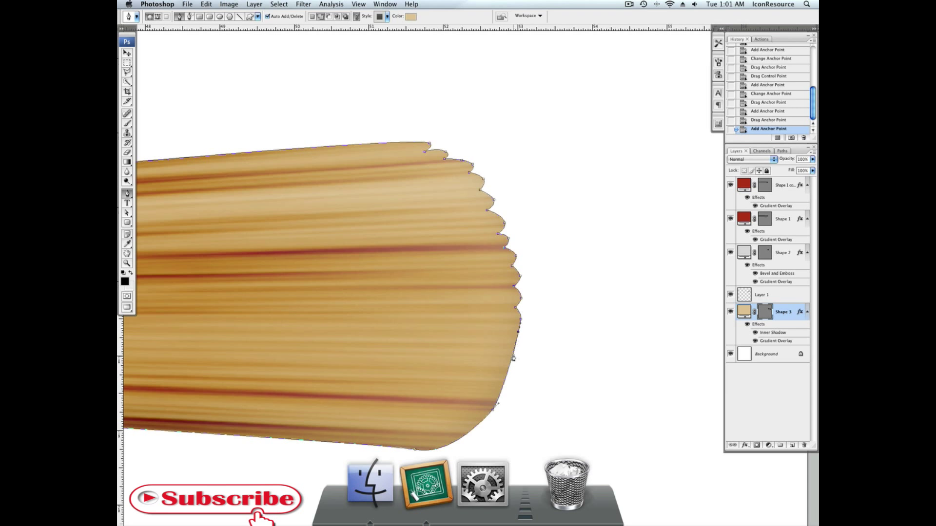
pyautogui.click(512, 361)
pyautogui.click(504, 382)
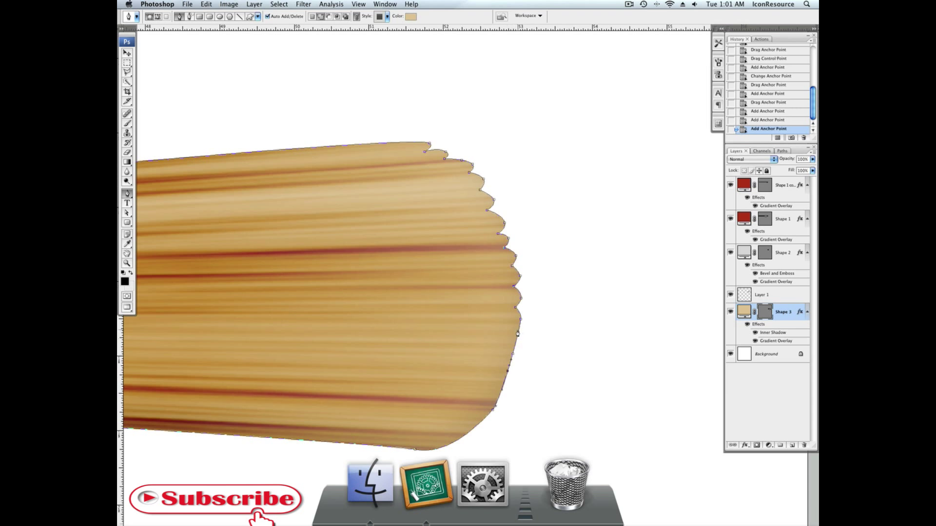
pyautogui.keyDown('alt'); pyautogui.click(518, 334); pyautogui.keyUp('alt')
pyautogui.moveTo(514, 333); pyautogui.dragTo(505, 387)
pyautogui.keyDown('alt'); pyautogui.click(505, 370); pyautogui.keyUp('alt')
pyautogui.moveTo(515, 354)
pyautogui.mouseDown()
pyautogui.moveTo(515, 345)
pyautogui.moveTo(506, 360)
pyautogui.mouseUp()
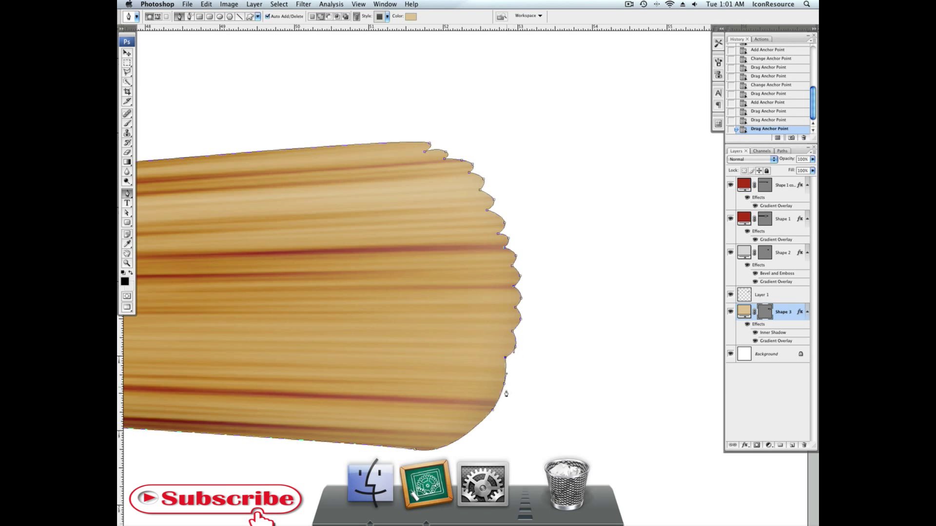
# - Shape the lower-right edge into a scallop, undoing an accidentally created shape layer
pyautogui.scroll(-3, 508, 396)
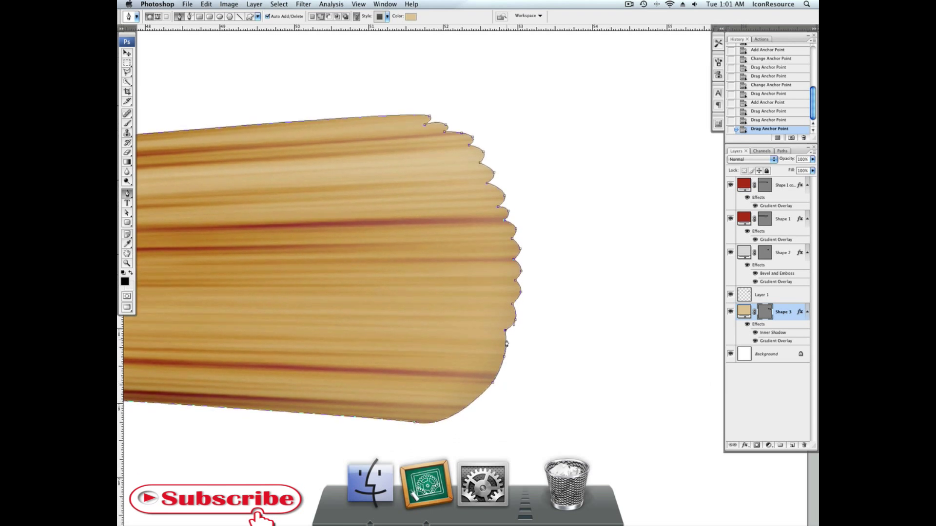
pyautogui.moveTo(506, 361); pyautogui.dragTo(504, 358)
pyautogui.click(506, 359)
pyautogui.press('super+z')
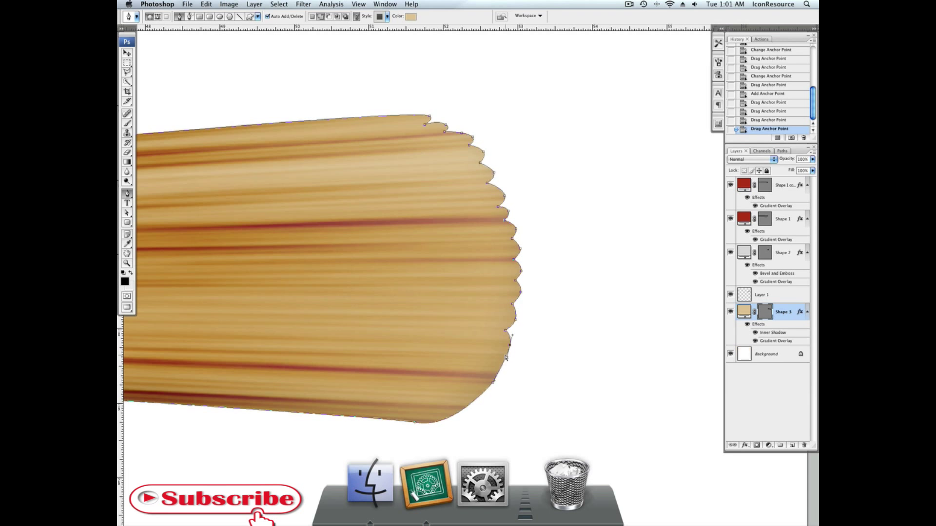
pyautogui.click(504, 363)
pyautogui.keyDown('alt'); pyautogui.click(503, 362); pyautogui.keyUp('alt')
pyautogui.moveTo(500, 354); pyautogui.dragTo(505, 370)
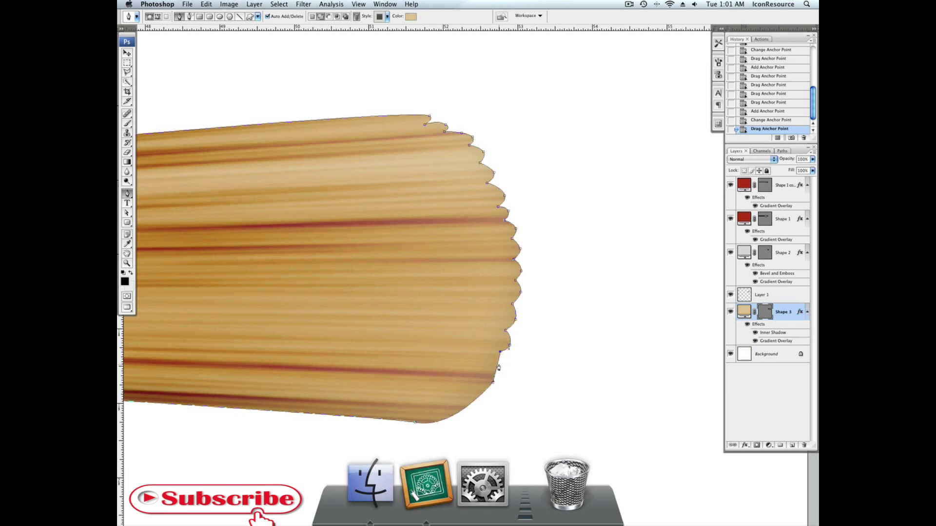
pyautogui.click(498, 366)
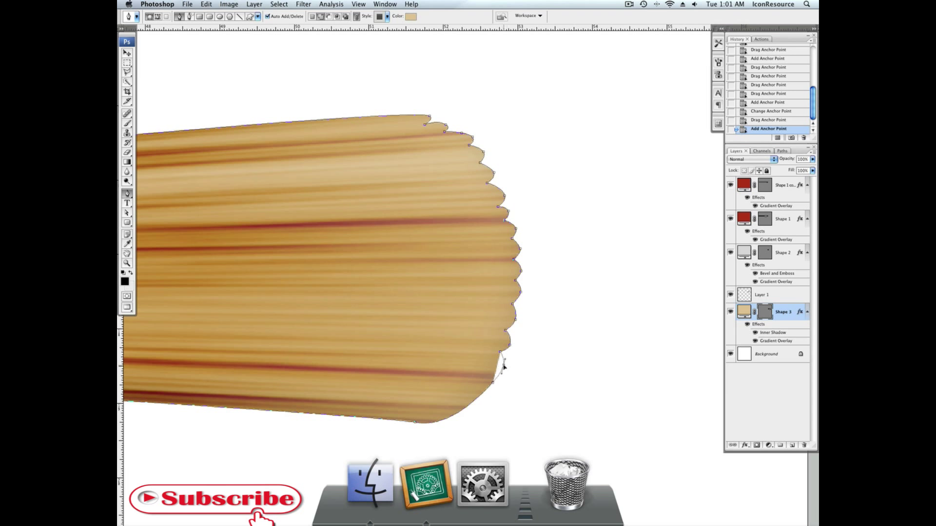
pyautogui.moveTo(504, 366); pyautogui.dragTo(503, 368)
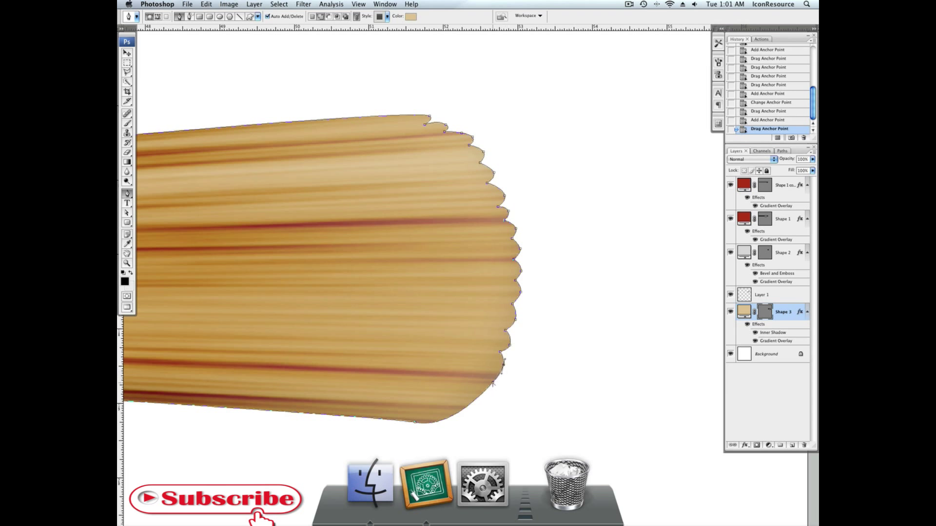
# - Pull anchors along the lower-right curve to form another scallop
pyautogui.click(468, 404)
pyautogui.click(452, 415)
pyautogui.click(460, 411)
pyautogui.keyDown('alt'); pyautogui.click(492, 383); pyautogui.keyUp('alt')
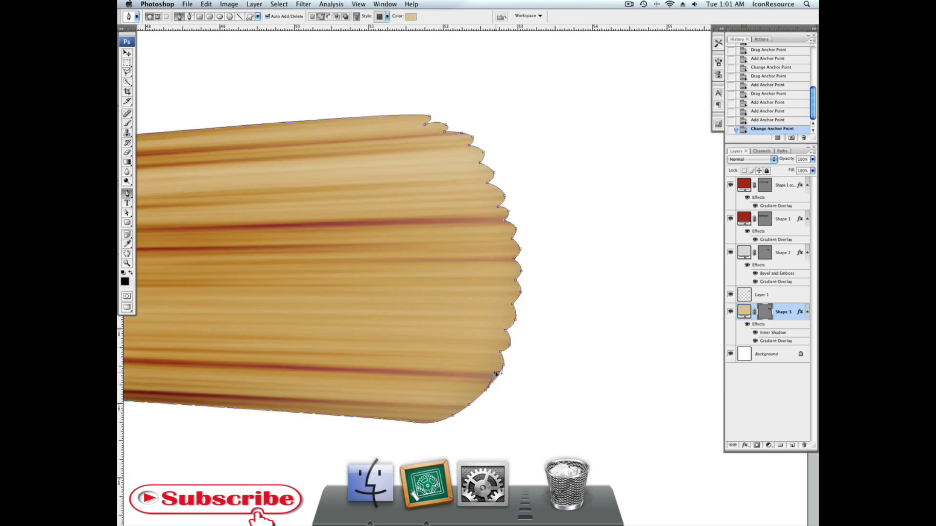
pyautogui.moveTo(493, 375); pyautogui.dragTo(496, 352)
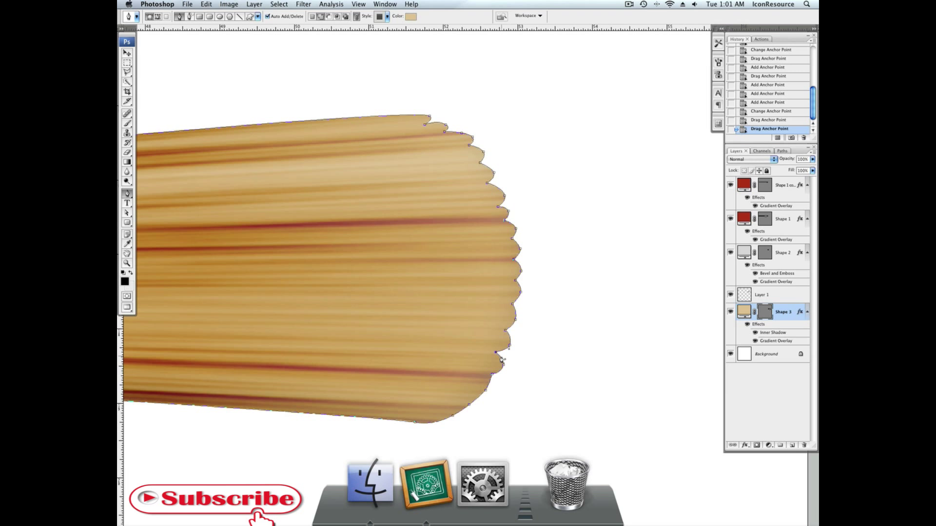
pyautogui.moveTo(487, 392); pyautogui.dragTo(464, 408)
# - Notch and smooth the bottom of the curve, then select Shape 2 and zoom out
pyautogui.click(482, 394)
pyautogui.keyDown('alt'); pyautogui.click(481, 394); pyautogui.keyUp('alt')
pyautogui.click(468, 411)
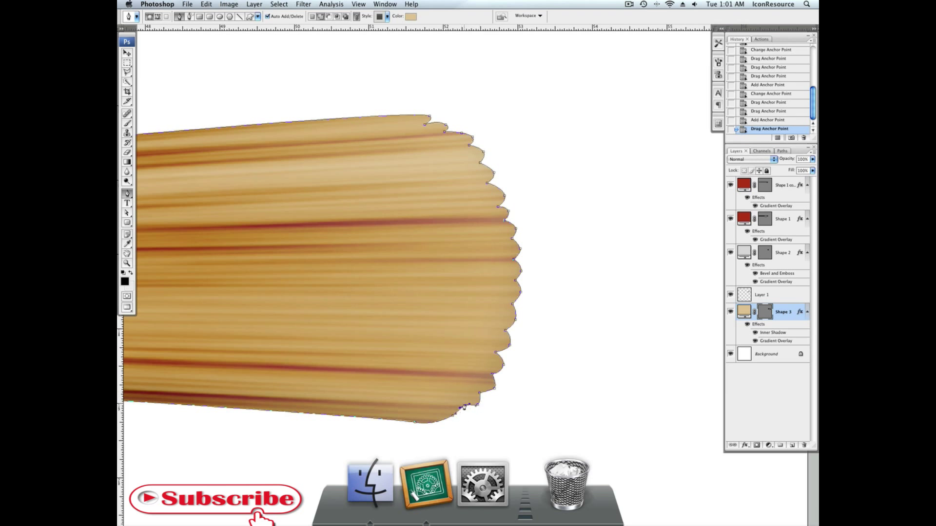
pyautogui.keyDown('alt'); pyautogui.click(464, 407); pyautogui.keyUp('alt')
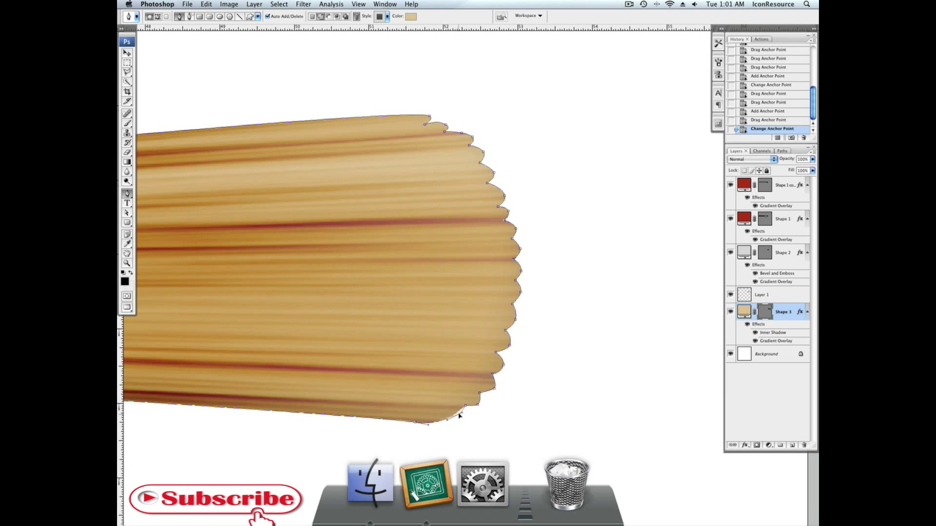
pyautogui.moveTo(459, 415); pyautogui.dragTo(463, 413)
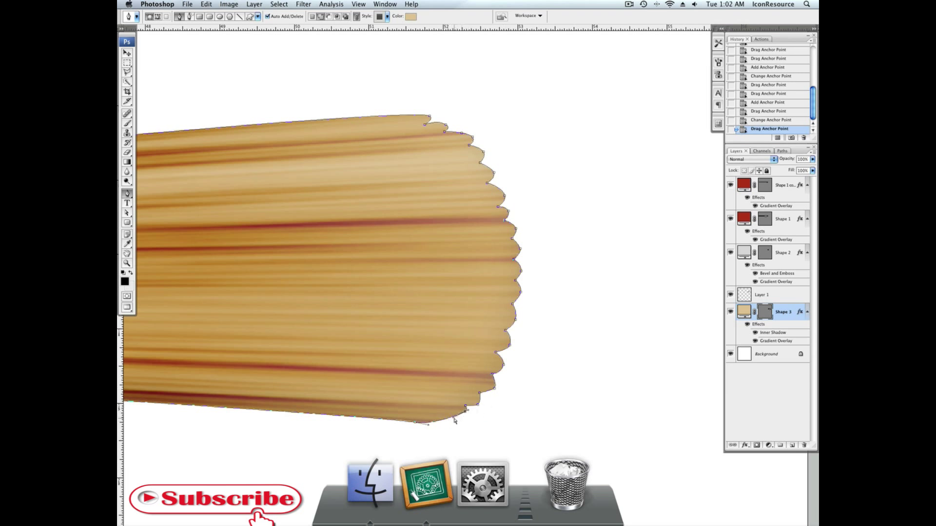
pyautogui.moveTo(454, 421); pyautogui.dragTo(429, 426)
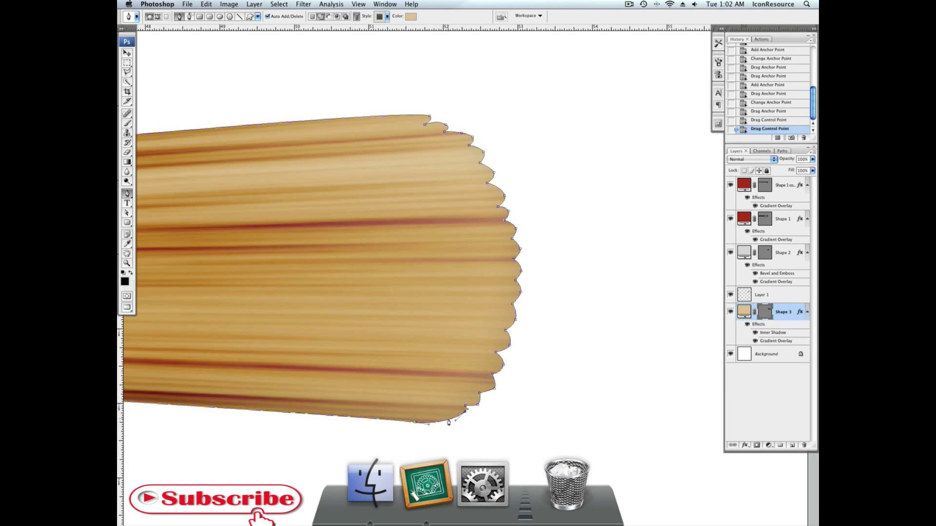
pyautogui.click(778, 258)
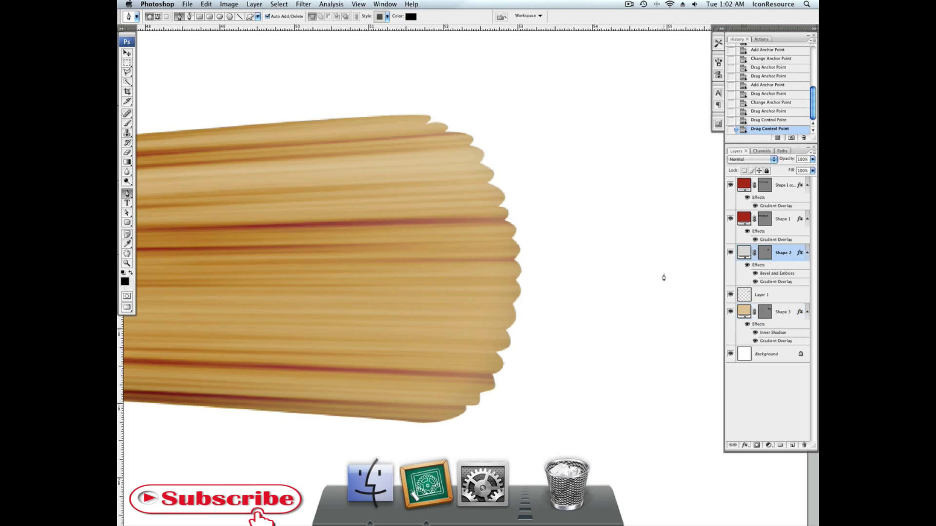
pyautogui.press('super+minus')
pyautogui.press('super+minus')
pyautogui.press('super+minus')
pyautogui.press('super+minus')
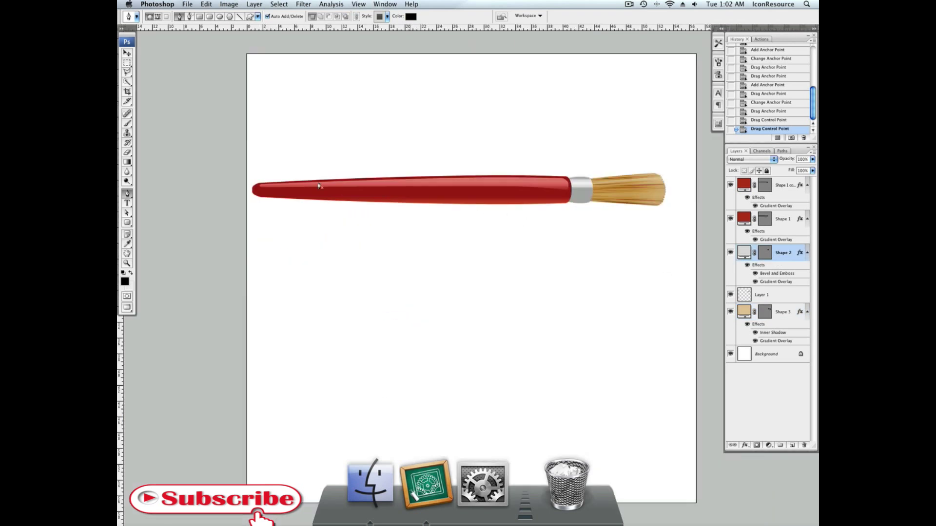
# - Raise Shape 3's Gradient Overlay scale from 41 to 60
pyautogui.click(127, 52)
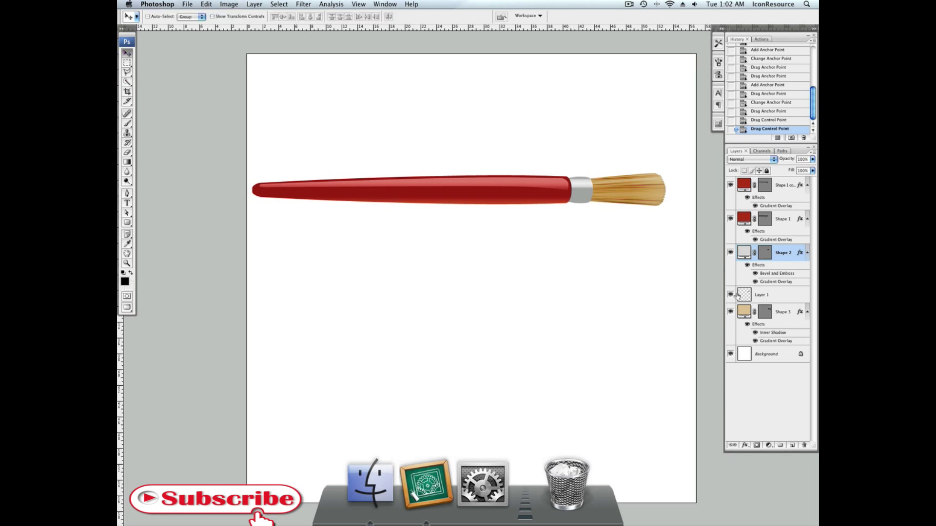
pyautogui.doubleClick(776, 341)
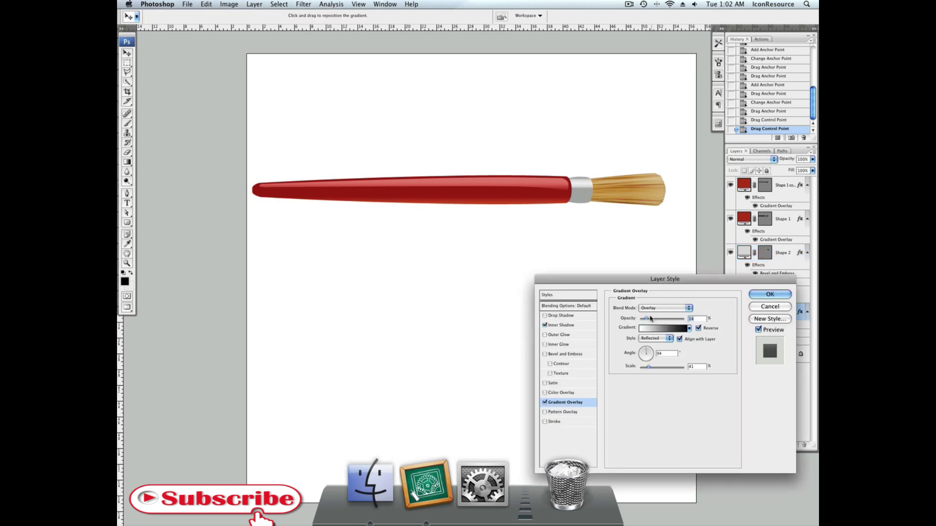
pyautogui.moveTo(649, 367); pyautogui.dragTo(654, 369)
pyautogui.click(769, 294)
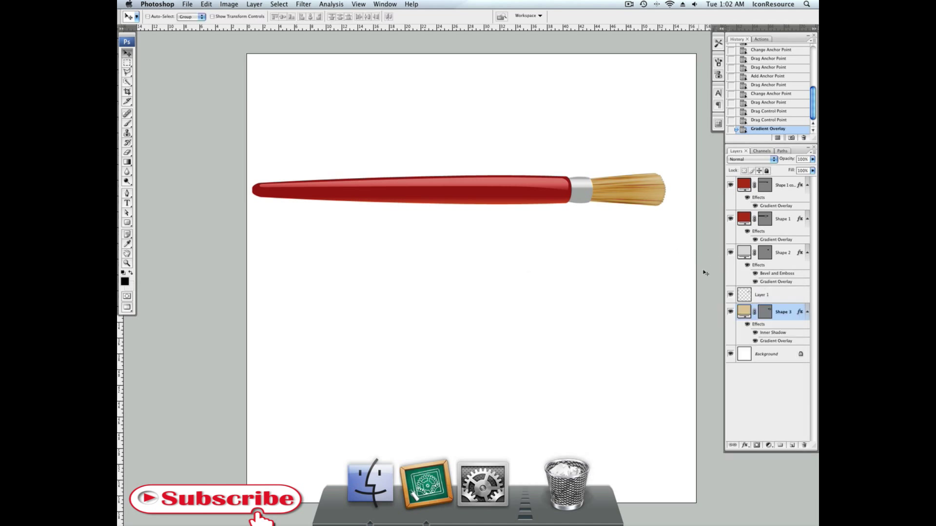
# - Duplicate Layer 1 as Layer 1 copy and blend it in Overlay at 86% opacity
pyautogui.rightClick(775, 295)
pyautogui.click(764, 290)
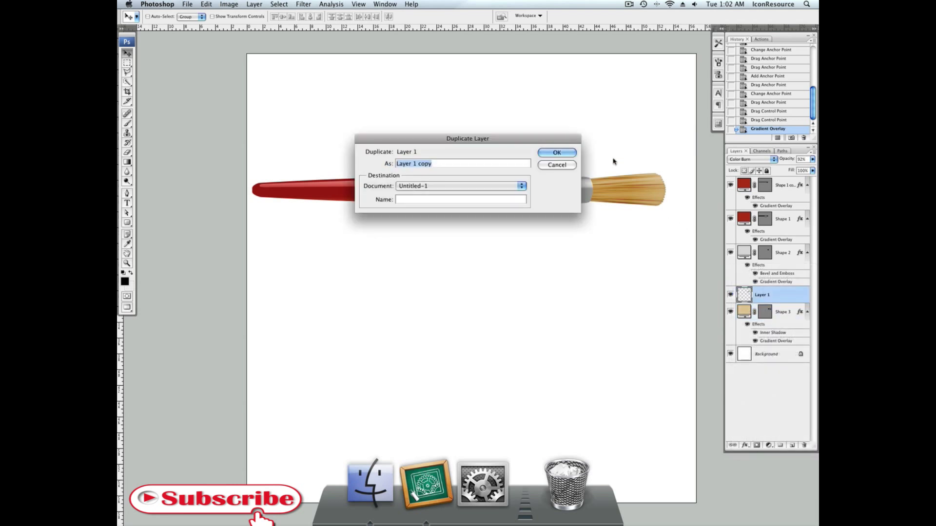
pyautogui.click(570, 152)
pyautogui.hotkey('alt', 'shift', 'b')
pyautogui.moveTo(786, 159); pyautogui.dragTo(761, 163)
pyautogui.click(753, 160)
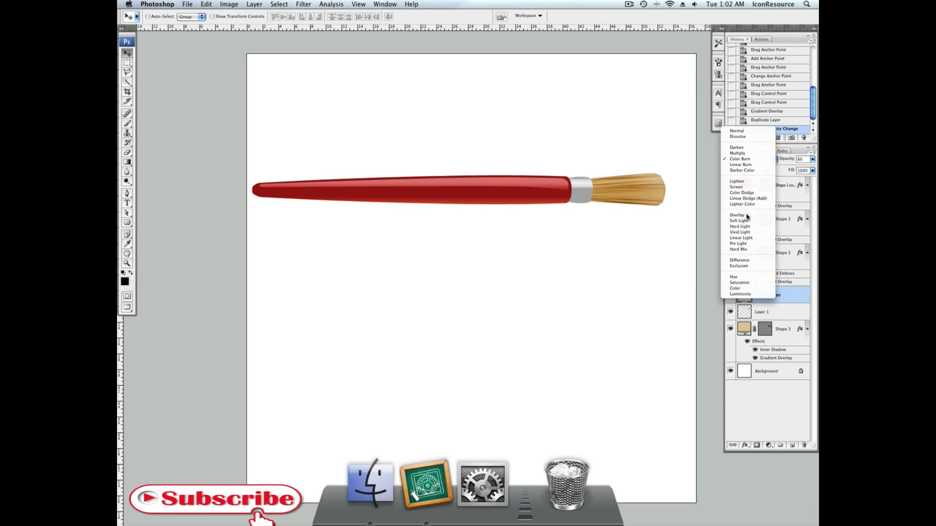
pyautogui.click(745, 193)
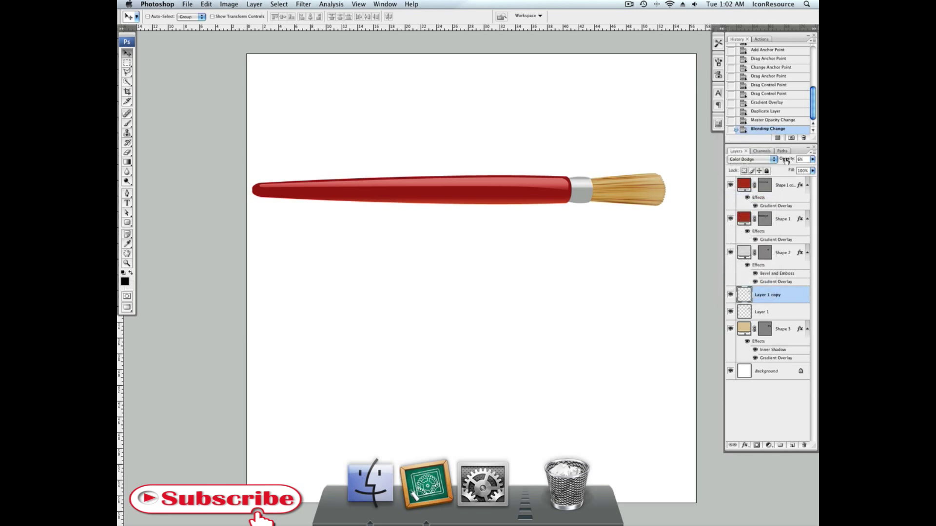
pyautogui.moveTo(786, 159); pyautogui.dragTo(806, 166)
pyautogui.click(771, 160)
pyautogui.click(753, 181)
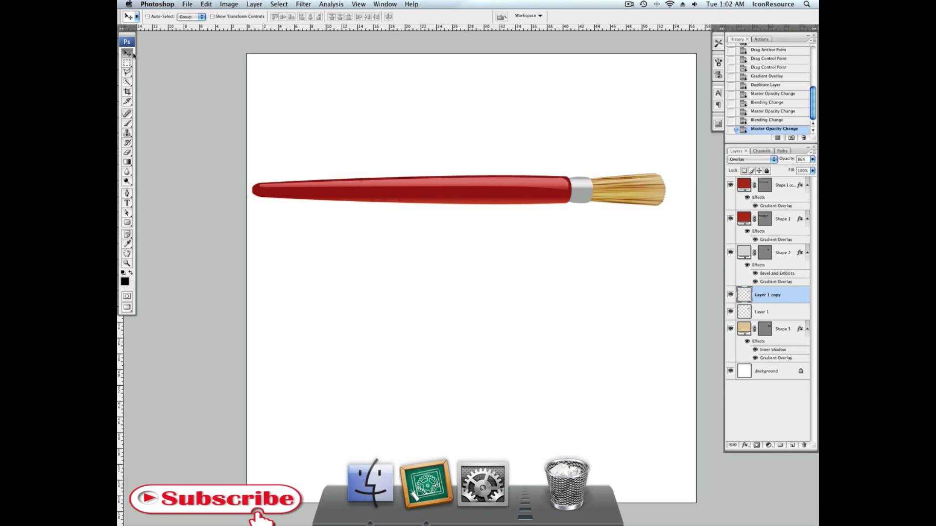
# - Duplicate Shape 2 as Shape 2 copy with fill set to 0%
pyautogui.keyDown('super'); pyautogui.click(578, 199); pyautogui.keyUp('super')
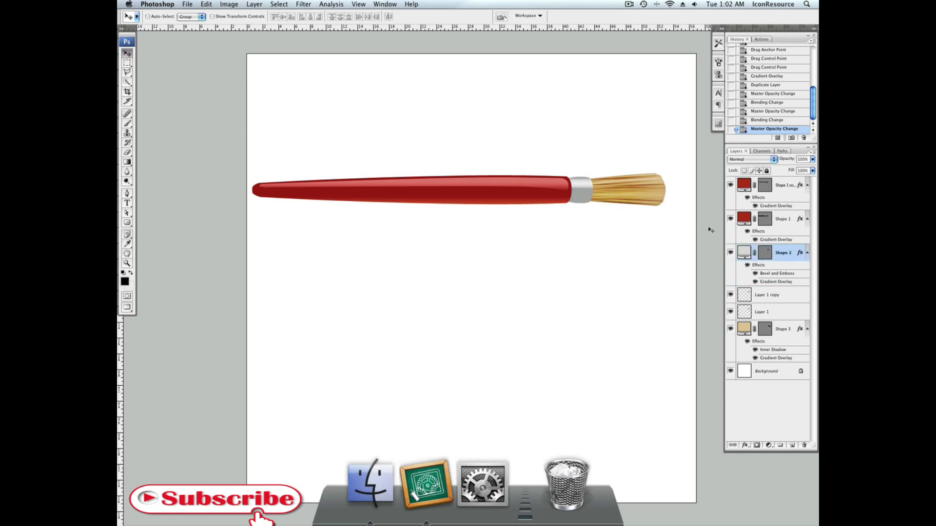
pyautogui.rightClick(791, 254)
pyautogui.click(773, 271)
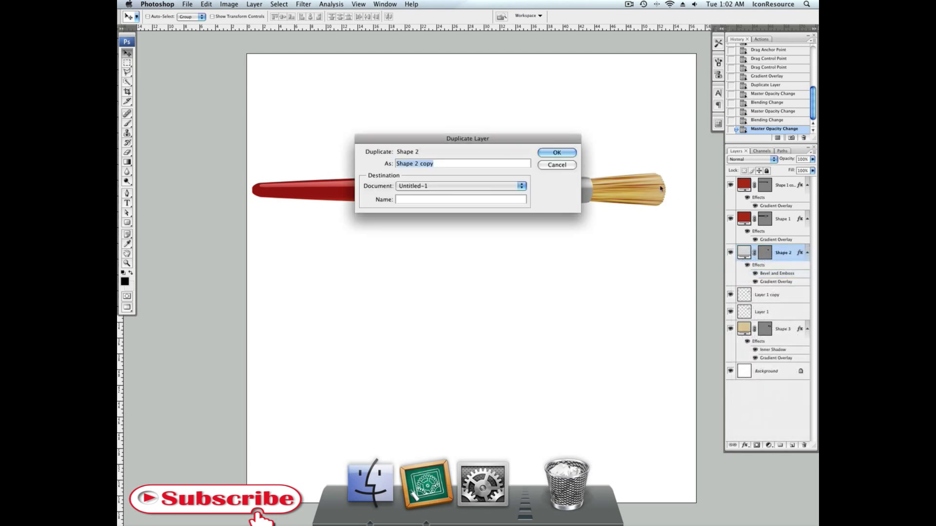
pyautogui.click(557, 152)
pyautogui.moveTo(791, 175); pyautogui.dragTo(741, 176)
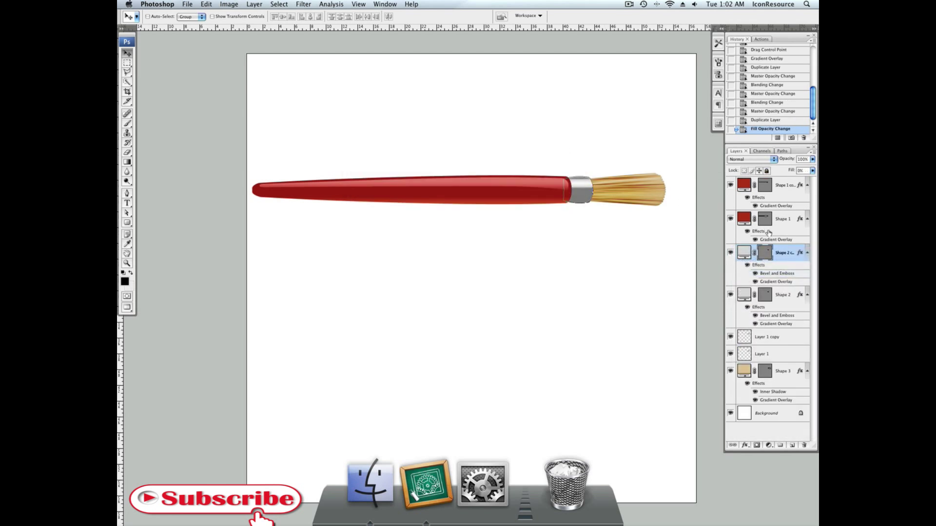
# - Hide the copy's Bevel and Emboss and set its Gradient Overlay blend mode to Multiply
pyautogui.click(754, 274)
pyautogui.doubleClick(771, 282)
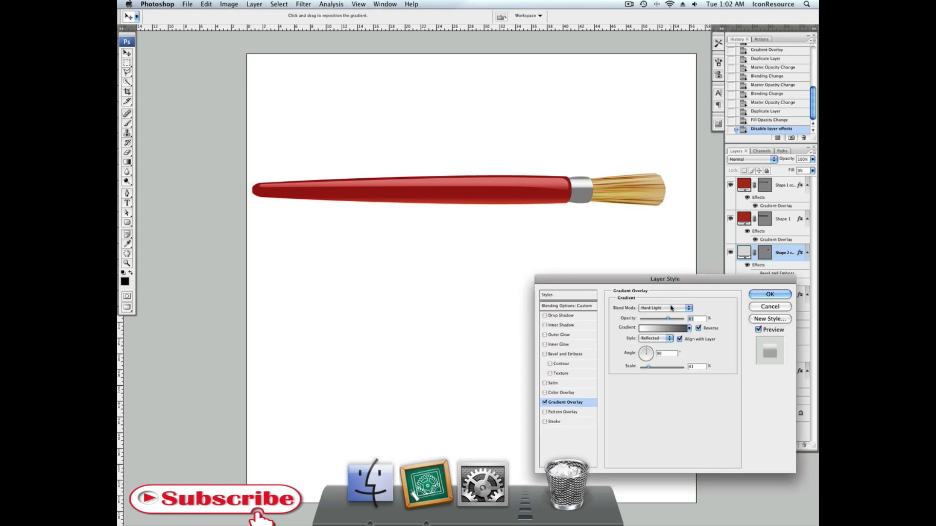
pyautogui.click(671, 308)
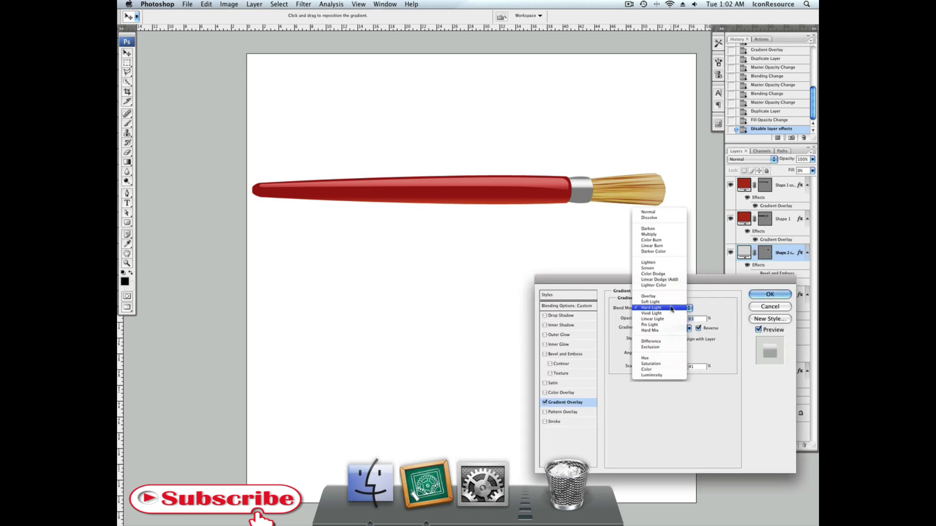
pyautogui.click(661, 268)
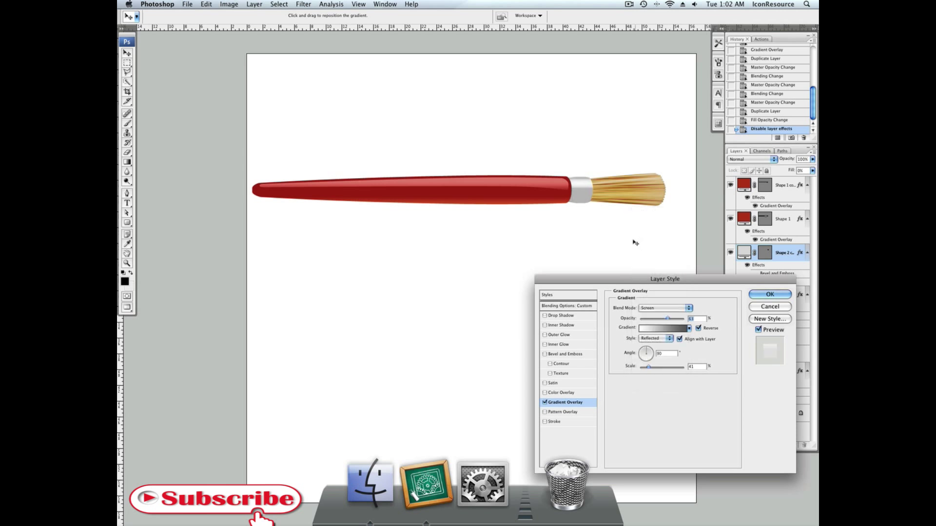
pyautogui.moveTo(668, 322)
pyautogui.mouseDown()
pyautogui.moveTo(680, 319)
pyautogui.moveTo(649, 319)
pyautogui.mouseUp()
pyautogui.click(662, 308)
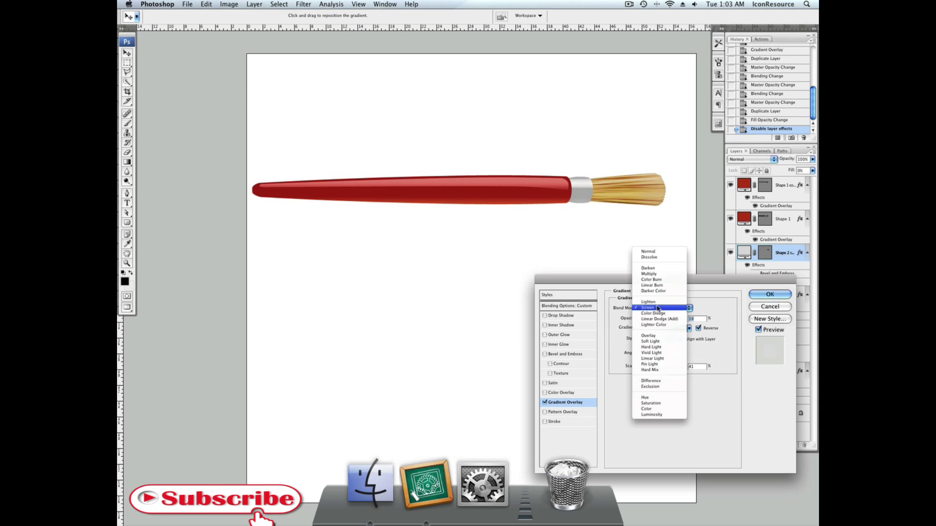
pyautogui.click(657, 276)
pyautogui.press('super+z')
pyautogui.press('alt+super+z')
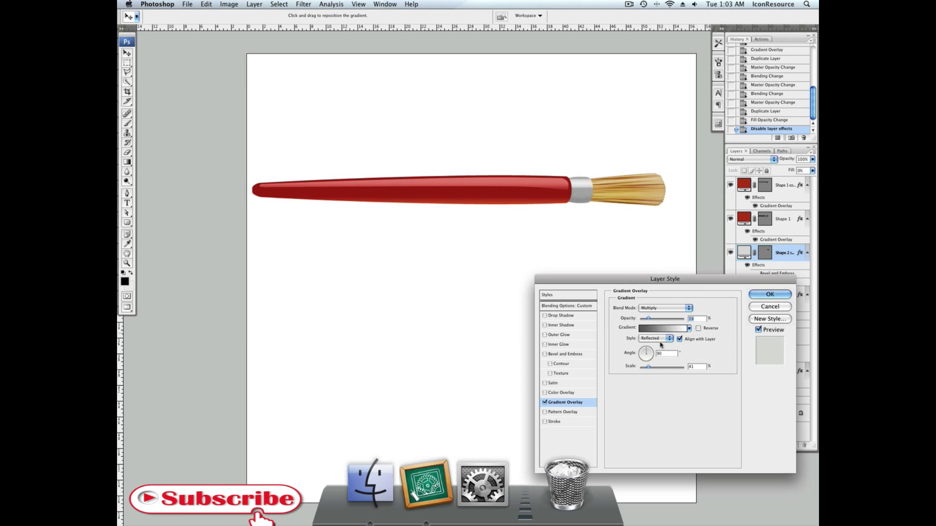
# - Set the gradient overlay to about 51% opacity and 77% scale, repositioning the shading
pyautogui.moveTo(649, 367); pyautogui.dragTo(654, 367)
pyautogui.moveTo(648, 319); pyautogui.dragTo(661, 319)
pyautogui.moveTo(661, 368); pyautogui.dragTo(666, 369)
pyautogui.moveTo(648, 254); pyautogui.dragTo(649, 252)
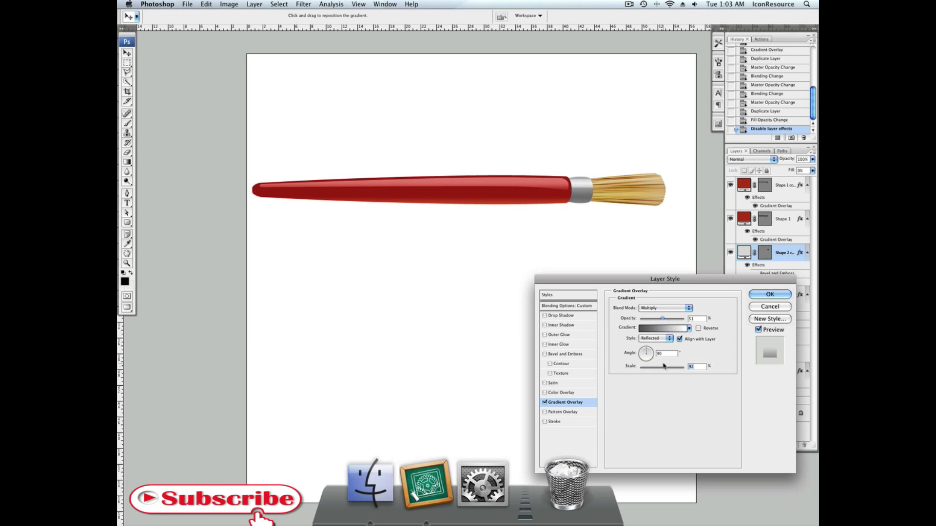
pyautogui.moveTo(659, 366); pyautogui.dragTo(654, 366)
pyautogui.moveTo(615, 246); pyautogui.dragTo(618, 243)
pyautogui.press('Return')
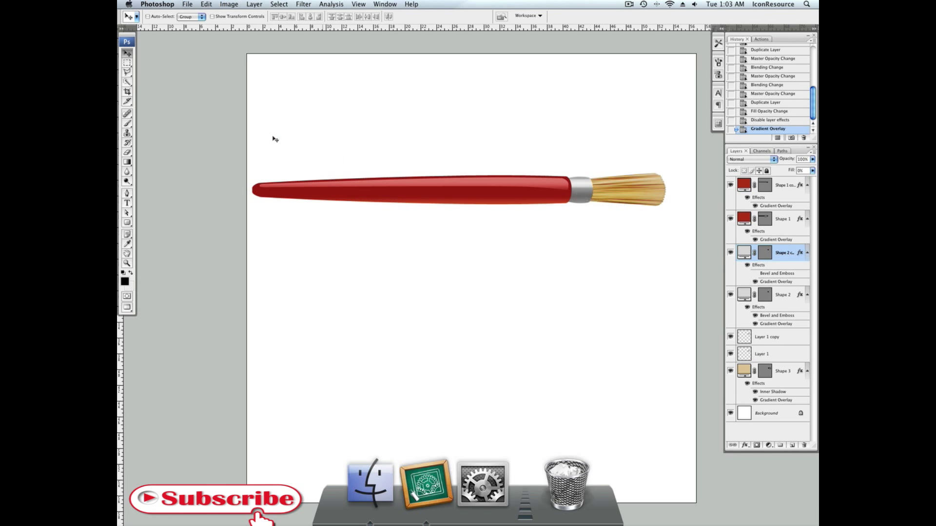
# - Draw an ellipse over the brush ferrule above Layer 1 copy and zoom in
pyautogui.click(127, 222)
pyautogui.click(220, 17)
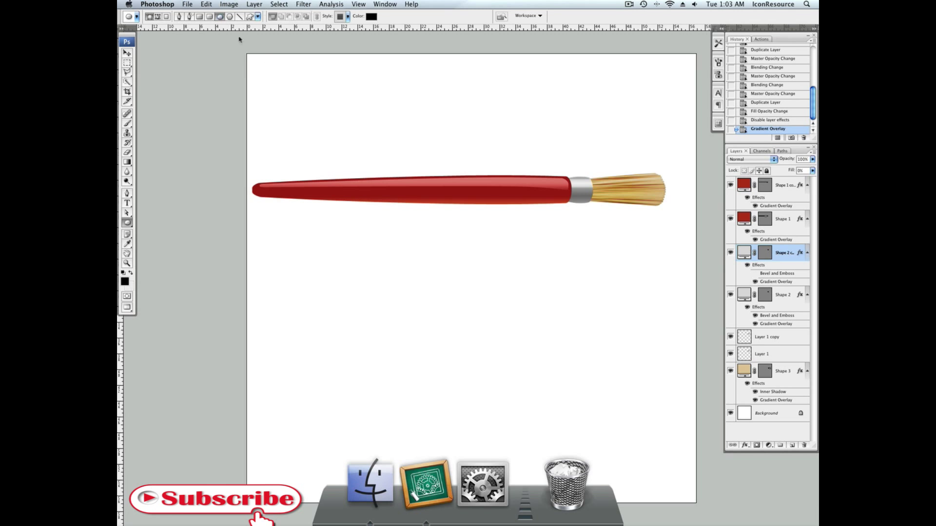
pyautogui.click(775, 340)
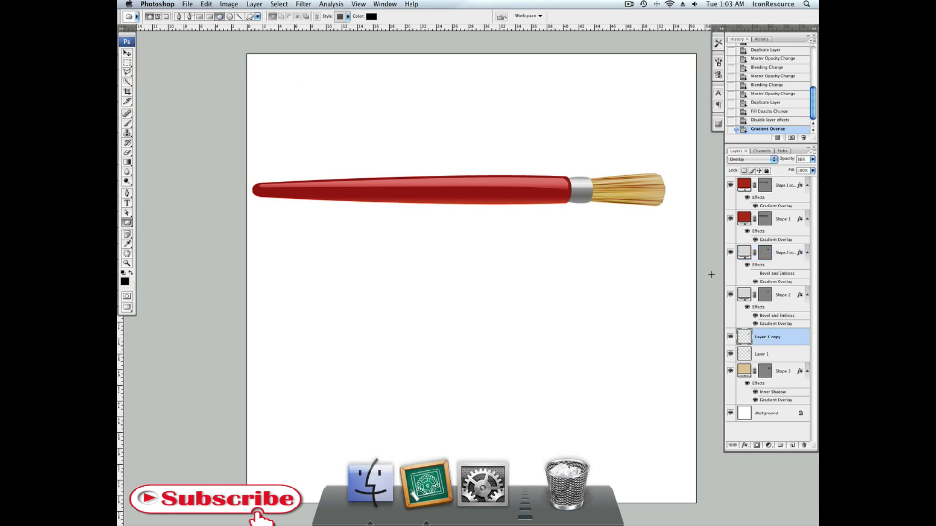
pyautogui.moveTo(587, 181); pyautogui.dragTo(596, 197)
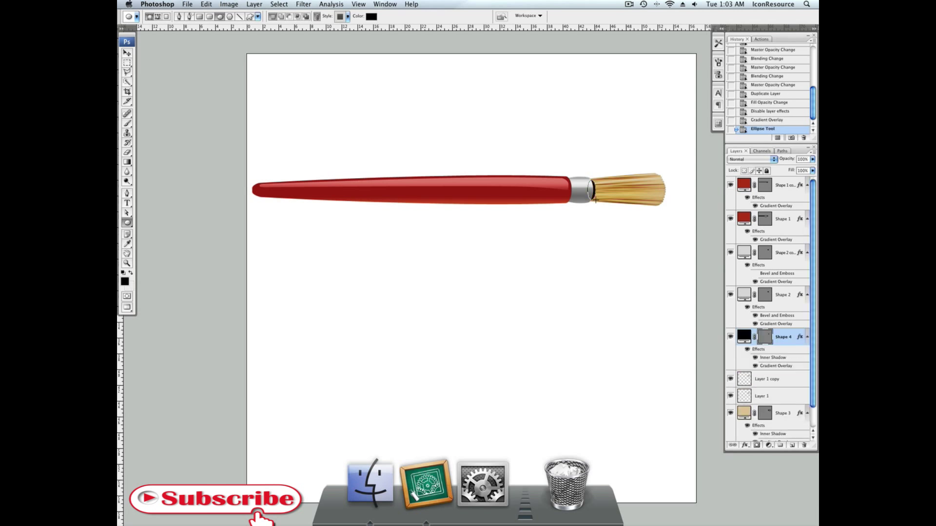
pyautogui.click(761, 344)
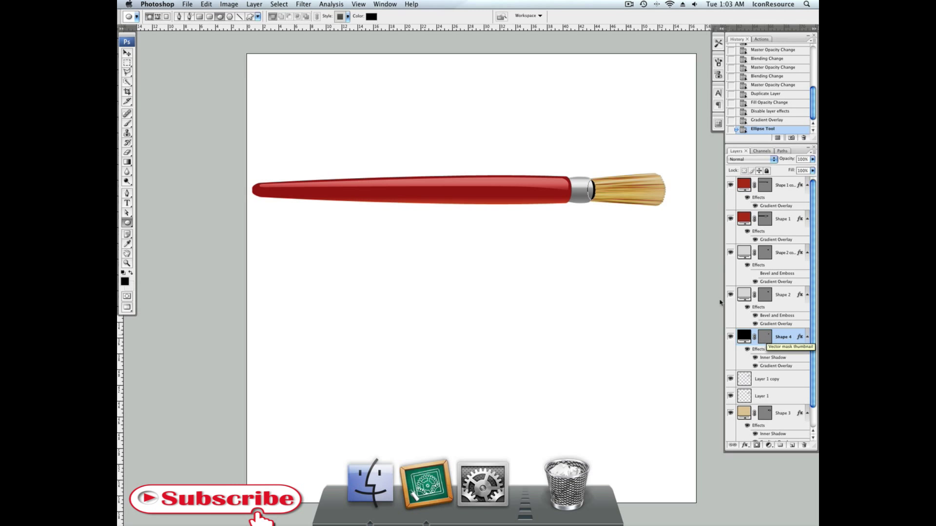
pyautogui.press('z')
pyautogui.moveTo(668, 139); pyautogui.dragTo(543, 260)
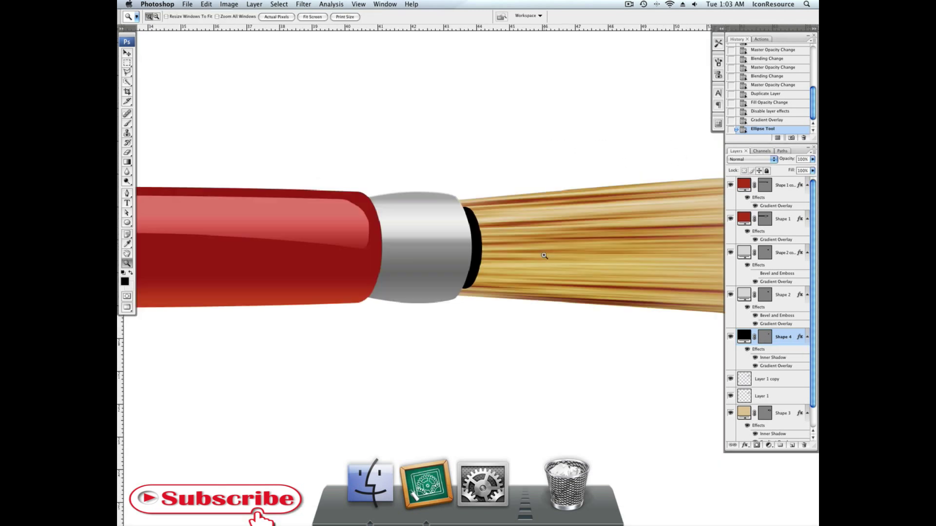
pyautogui.hscroll(3, 550, 256)
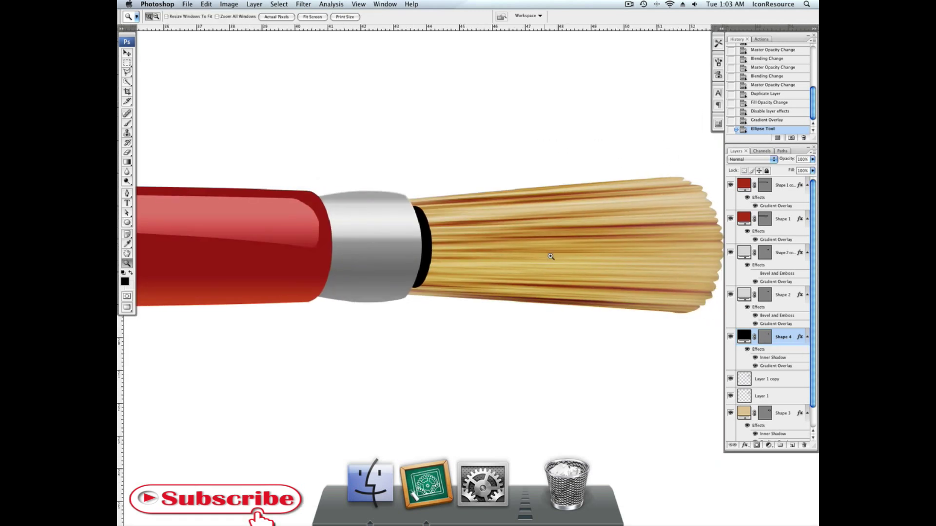
# - Rasterize Shape 4 and hide its Inner Shadow and Gradient Overlay effects
pyautogui.rightClick(784, 340)
pyautogui.click(772, 326)
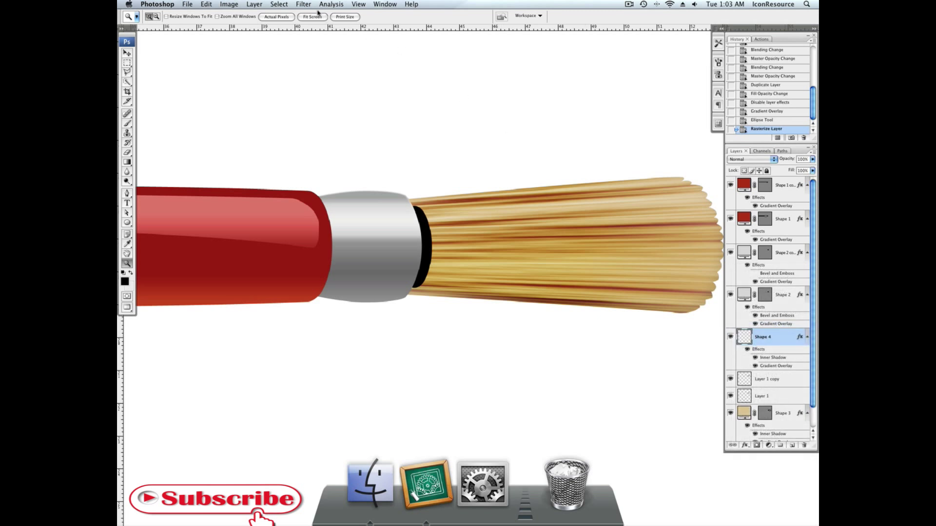
pyautogui.click(754, 357)
pyautogui.click(755, 365)
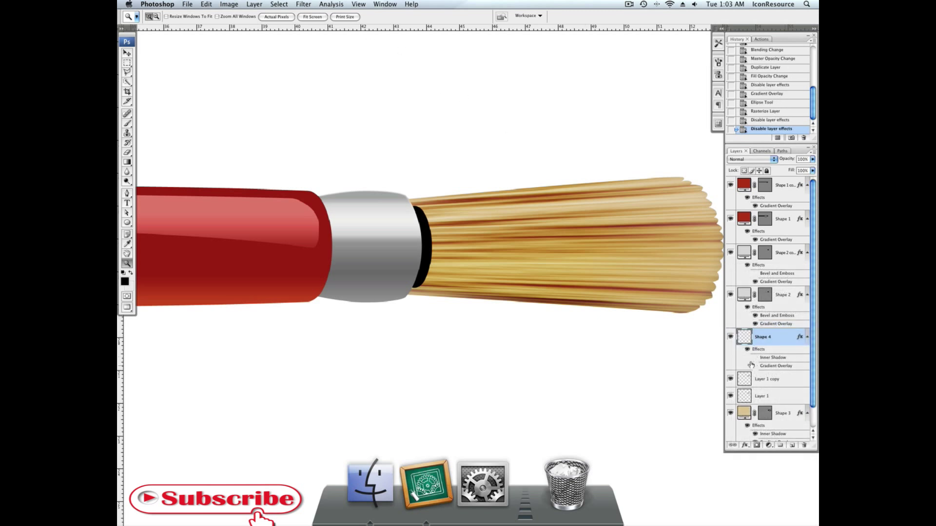
# - Apply a 13.5-pixel Gaussian Blur to the ellipse
pyautogui.click(345, 3)
pyautogui.moveTo(309, 3)
pyautogui.moveTo(357, 99)
pyautogui.click(437, 131)
pyautogui.moveTo(456, 197); pyautogui.dragTo(578, 186)
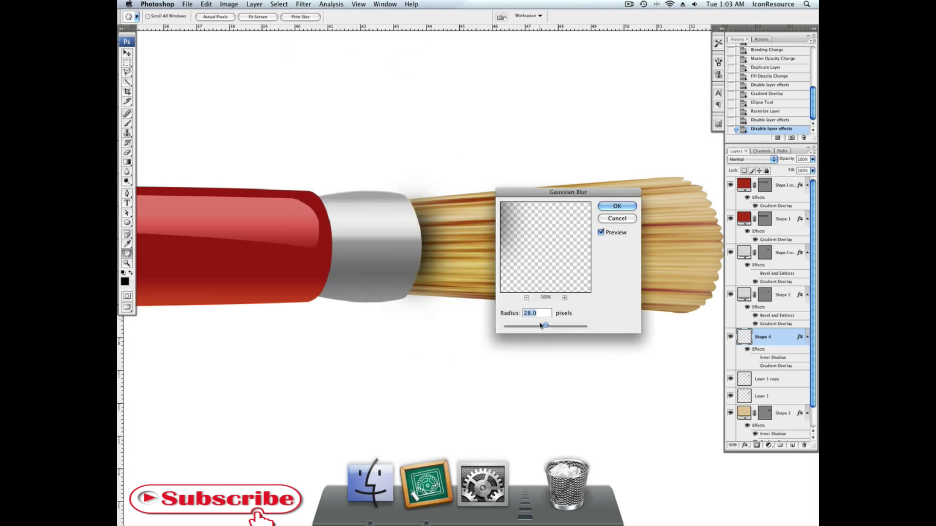
pyautogui.moveTo(545, 326); pyautogui.dragTo(541, 326)
pyautogui.click(610, 208)
# - Nudge the blurred ellipse into place and blend it in Color Burn at reduced opacity
pyautogui.press('z')
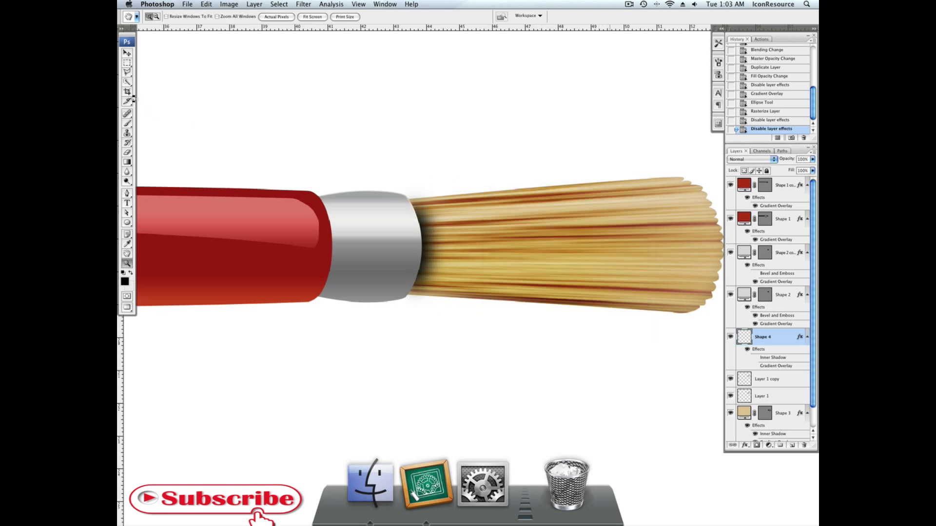
pyautogui.click(127, 53)
pyautogui.moveTo(366, 215); pyautogui.dragTo(358, 222)
pyautogui.click(774, 159)
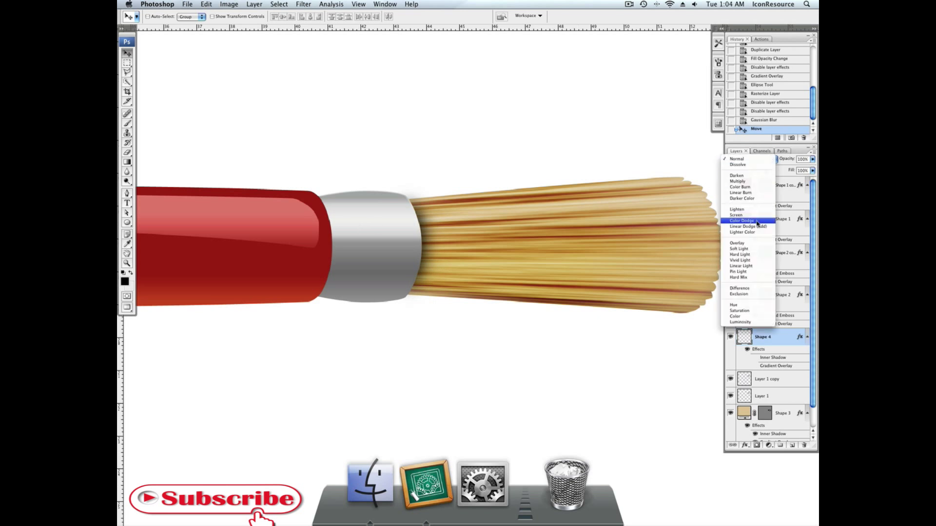
pyautogui.click(749, 242)
pyautogui.click(756, 160)
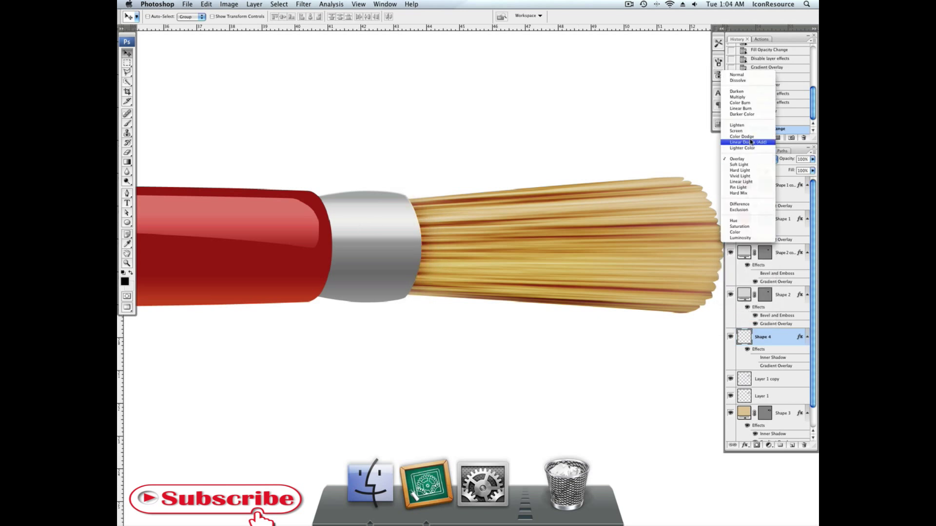
pyautogui.click(740, 100)
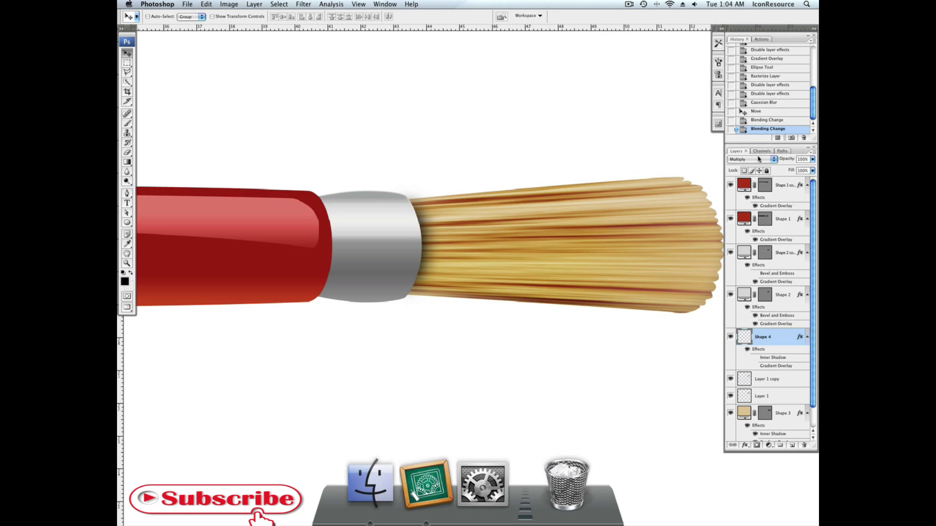
pyautogui.click(759, 159)
pyautogui.click(754, 171)
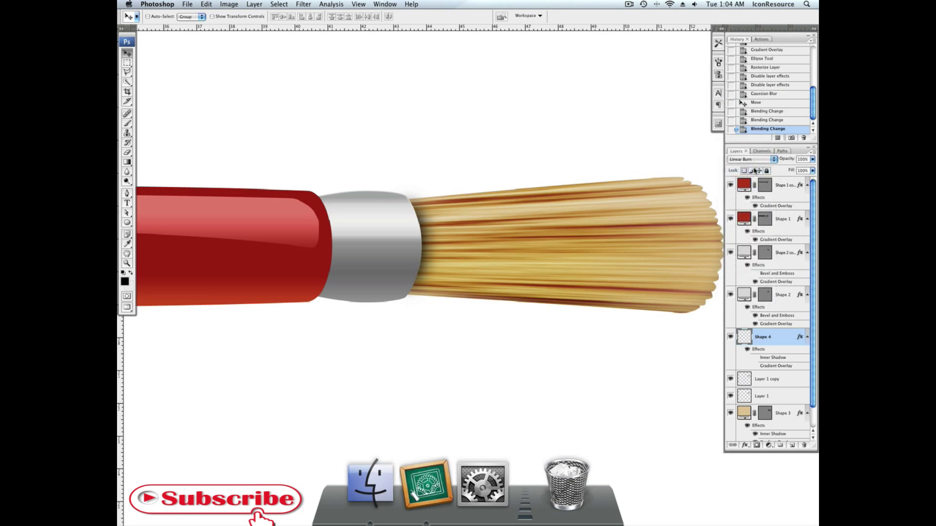
pyautogui.click(756, 160)
pyautogui.click(753, 151)
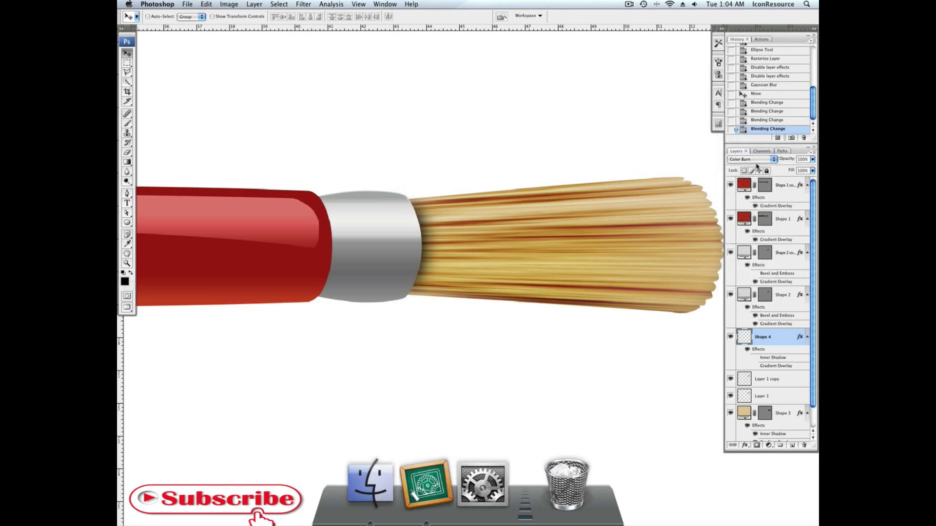
pyautogui.moveTo(790, 161); pyautogui.dragTo(780, 161)
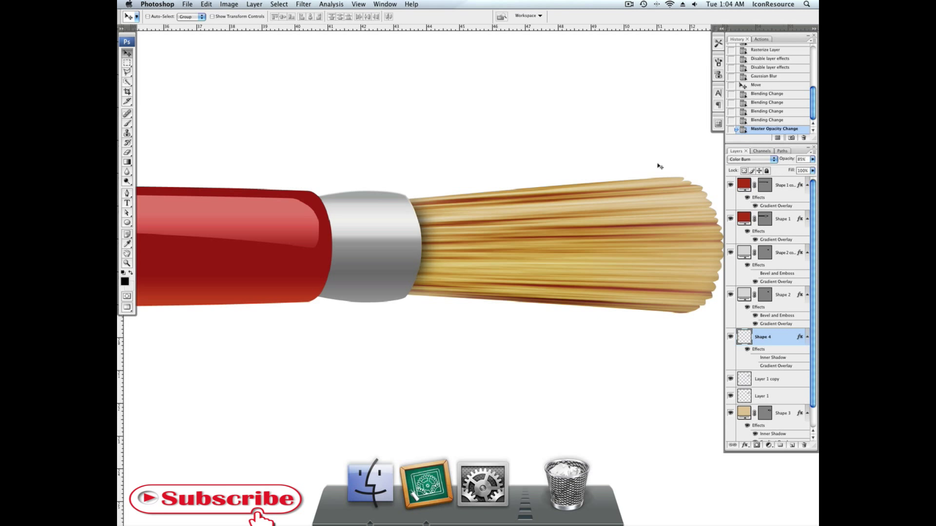
pyautogui.press('super+minus')
pyautogui.press('super+minus')
pyautogui.press('super+minus')
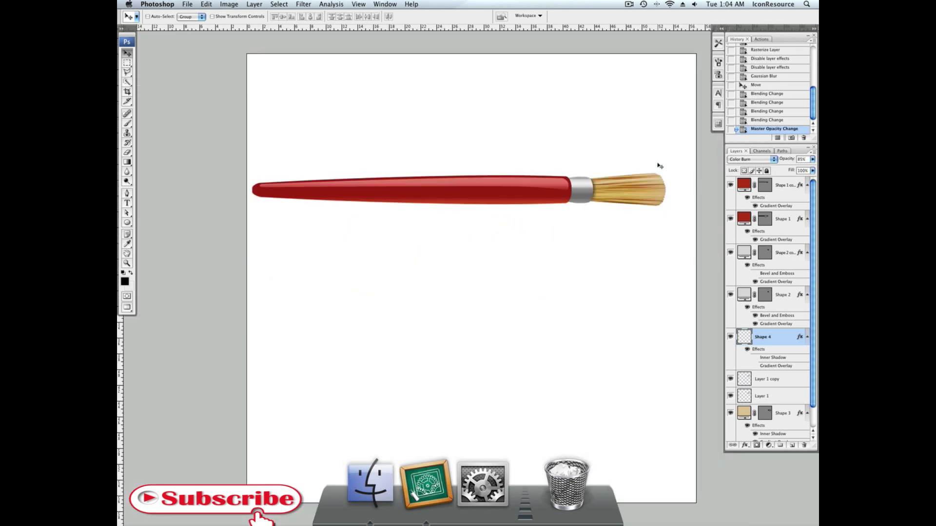
# - Open and close the recent paintbrush2.psd, then reopen paintbrush.psd
pyautogui.click(629, 4)
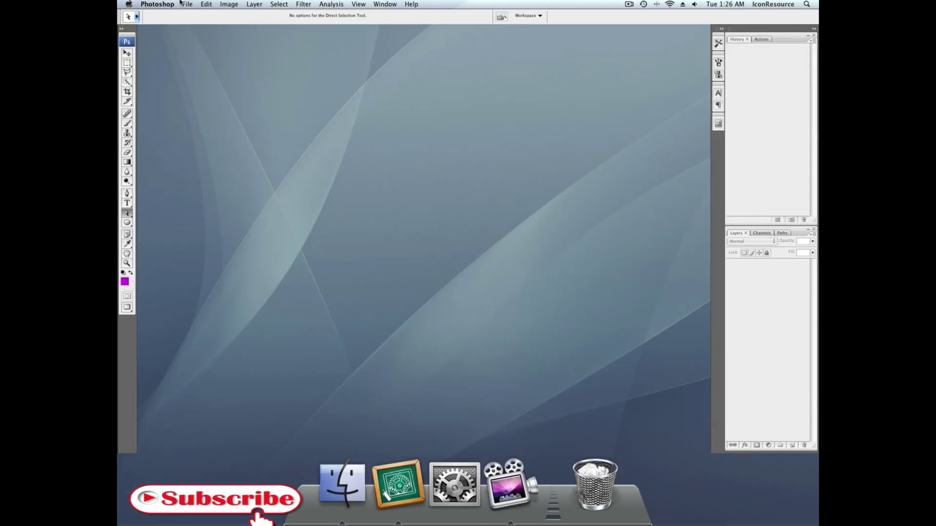
pyautogui.click(185, 4)
pyautogui.moveTo(239, 48)
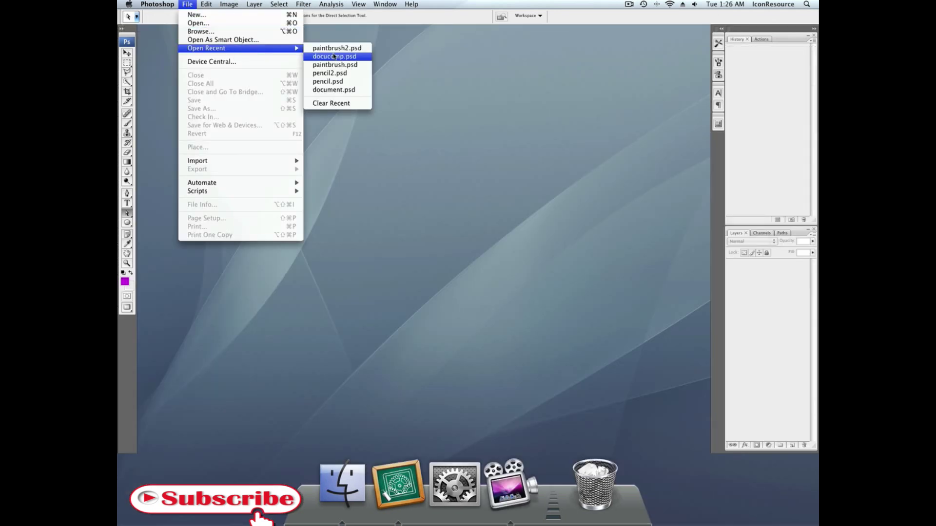
pyautogui.click(333, 48)
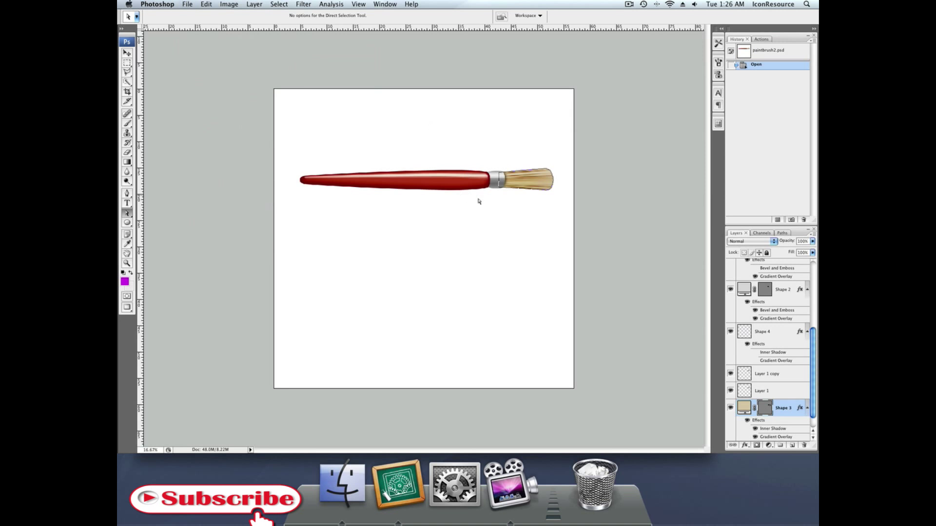
pyautogui.press('super+w')
pyautogui.click(187, 3)
pyautogui.moveTo(243, 48)
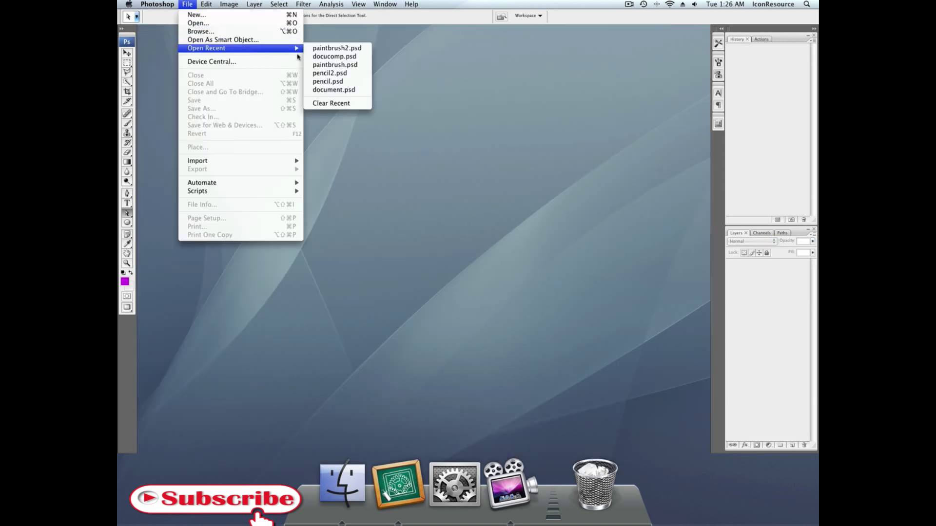
pyautogui.click(340, 65)
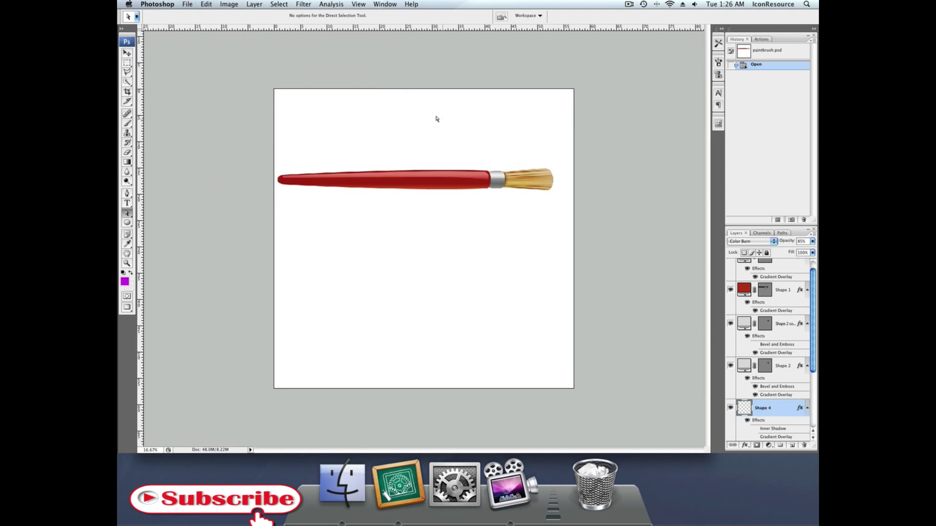
# - Change Shape 3's bristle fill from dcbd92 to the lighter tan ddc29c
pyautogui.press('super+equal')
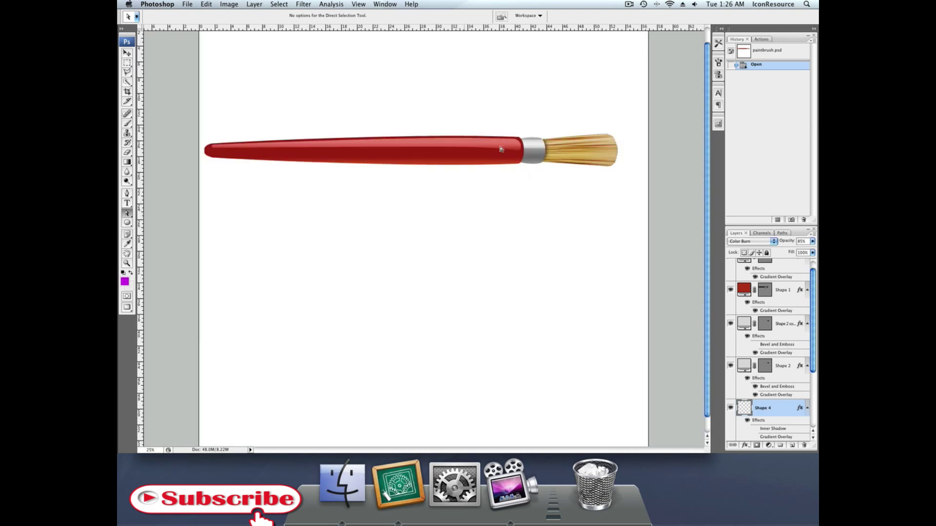
pyautogui.scroll(-5, 764, 324)
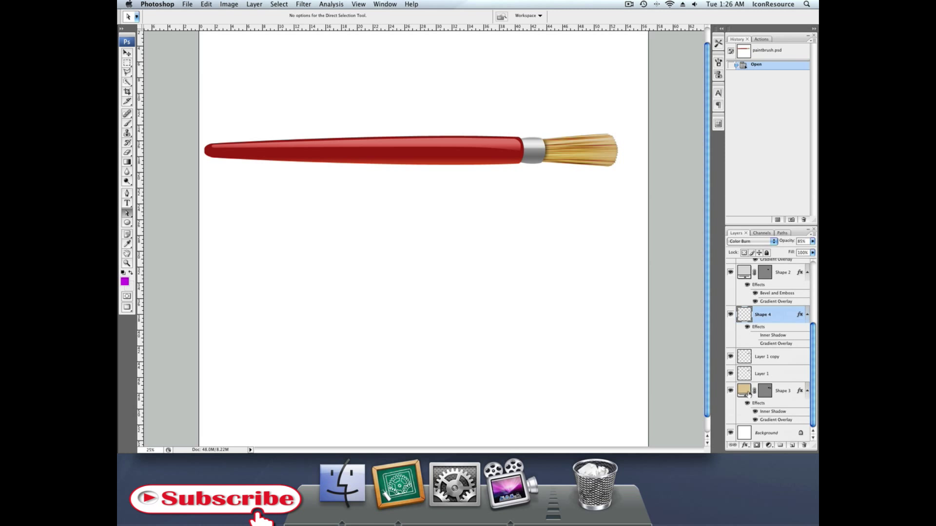
pyautogui.doubleClick(749, 393)
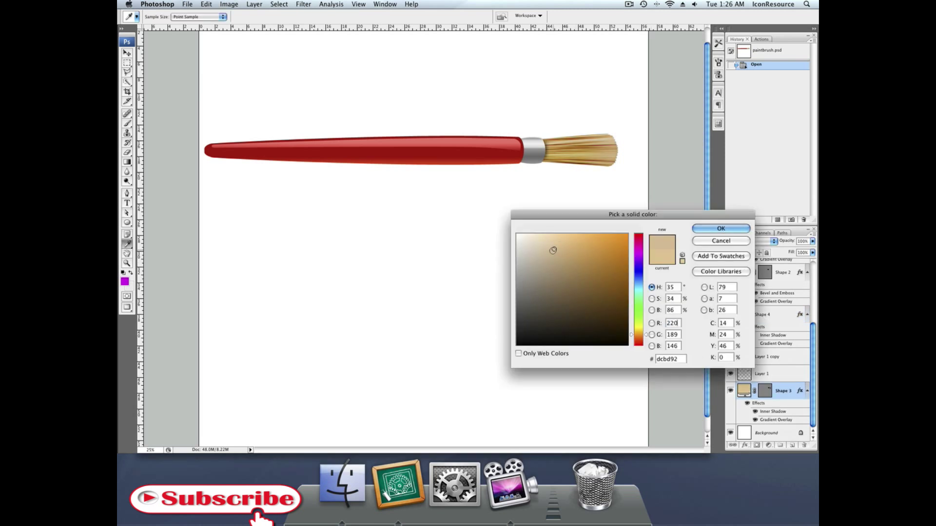
pyautogui.moveTo(553, 250); pyautogui.dragTo(549, 249)
pyautogui.click(721, 229)
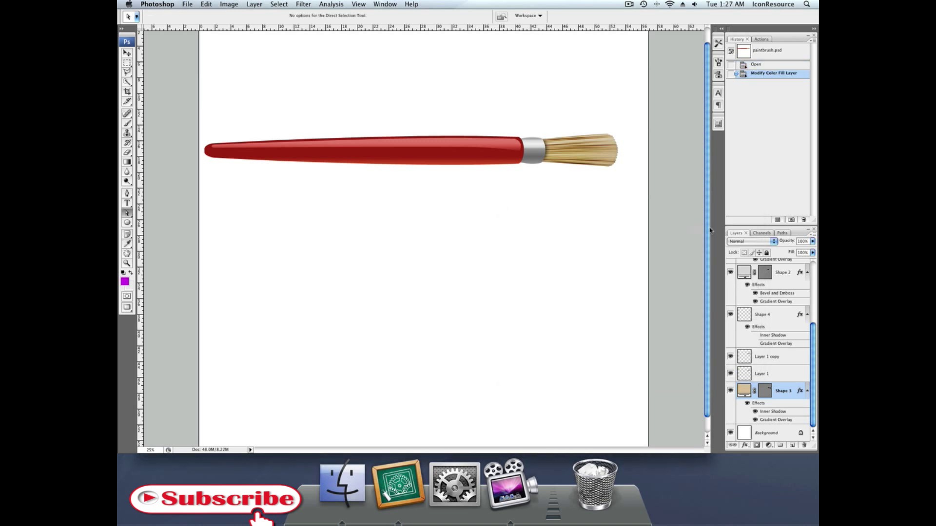
# - Set Shape 1's Gradient Overlay to Color Burn with Reverse unchecked
pyautogui.click(130, 54)
pyautogui.scroll(5, 774, 326)
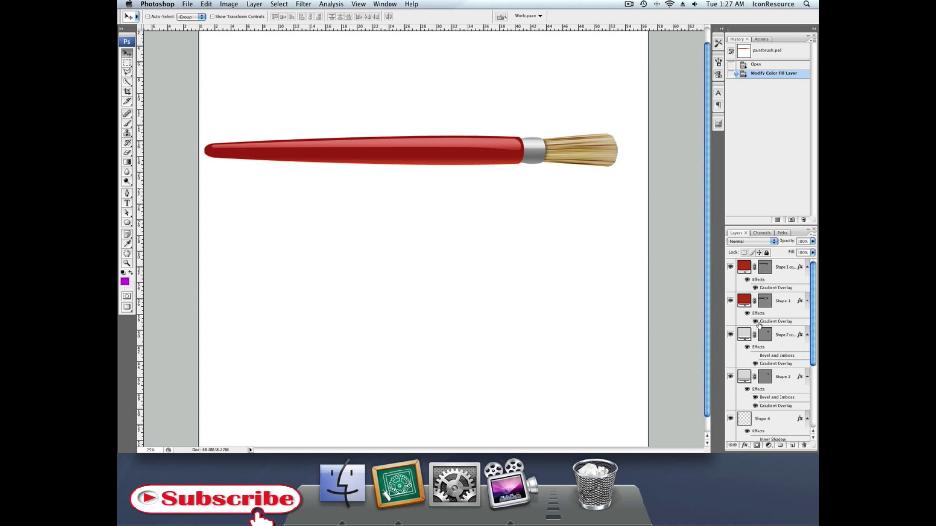
pyautogui.click(754, 322)
pyautogui.rightClick(785, 295)
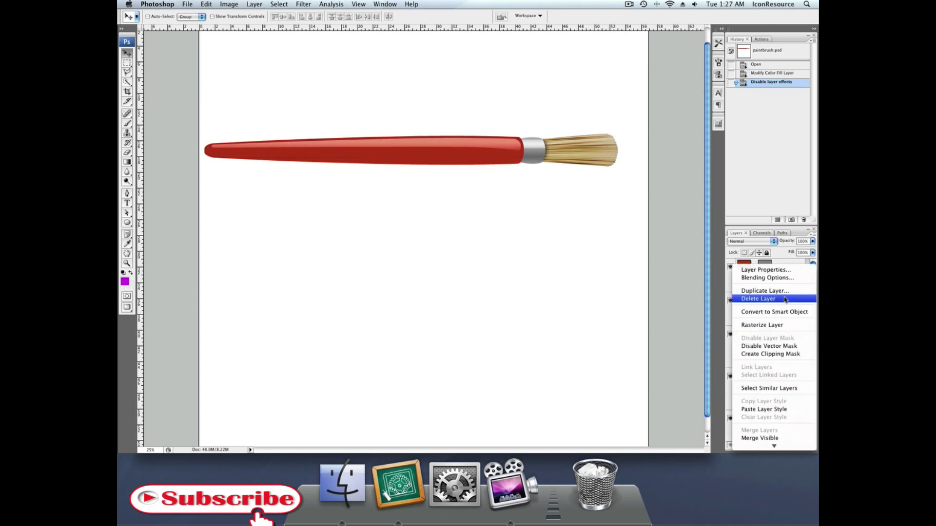
pyautogui.click(758, 284)
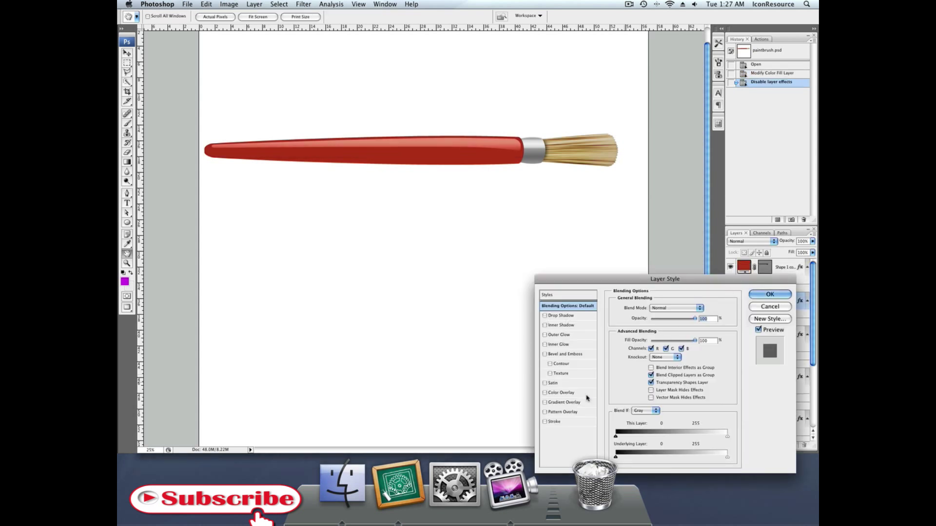
pyautogui.click(566, 403)
pyautogui.click(678, 308)
pyautogui.click(658, 249)
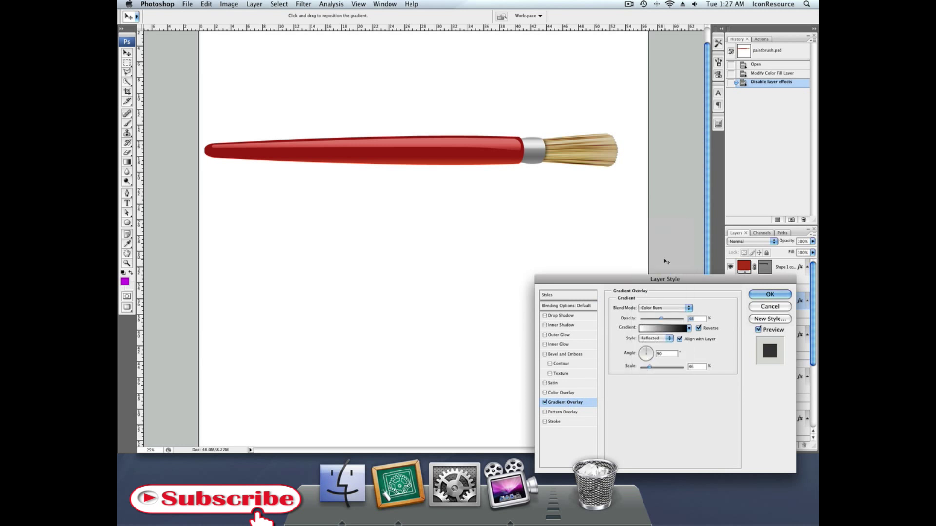
pyautogui.click(699, 328)
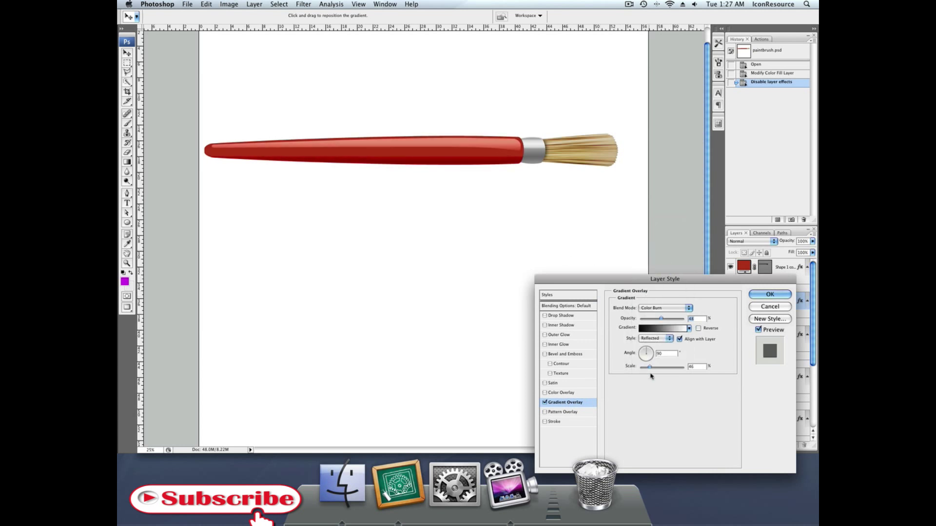
# - Enlarge the handle gradient's scale to about 86, adjust its angle, and lower opacity to 25
pyautogui.moveTo(650, 368); pyautogui.dragTo(660, 368)
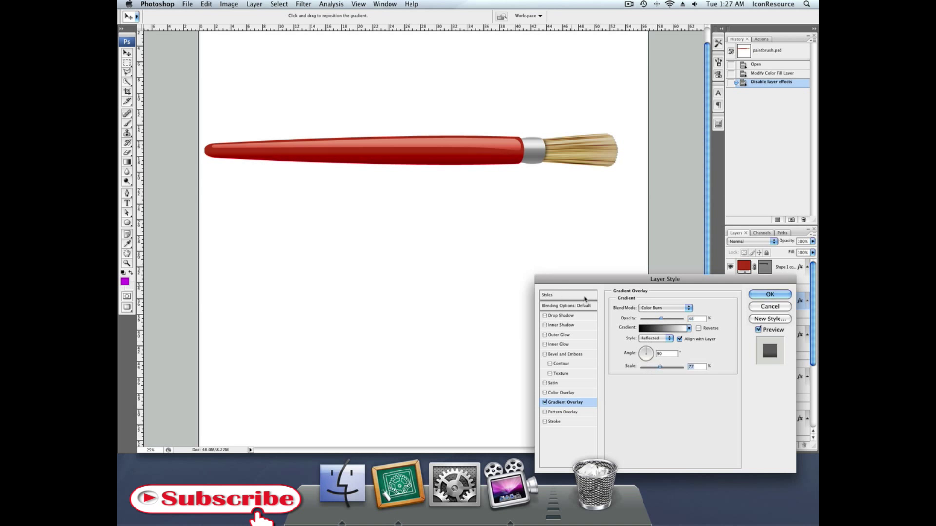
pyautogui.moveTo(646, 349)
pyautogui.mouseDown()
pyautogui.moveTo(508, 284)
pyautogui.moveTo(470, 254)
pyautogui.moveTo(665, 368)
pyautogui.moveTo(646, 348)
pyautogui.mouseUp()
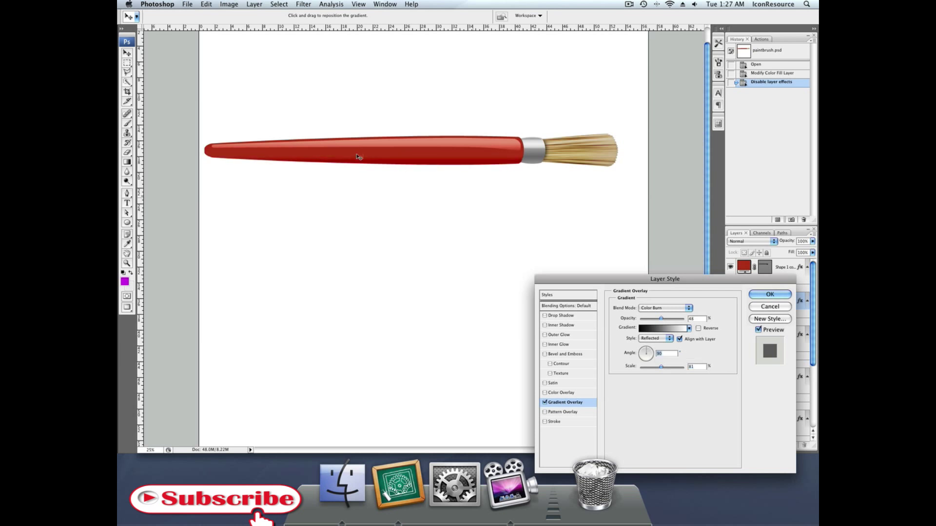
pyautogui.moveTo(351, 162); pyautogui.dragTo(340, 181)
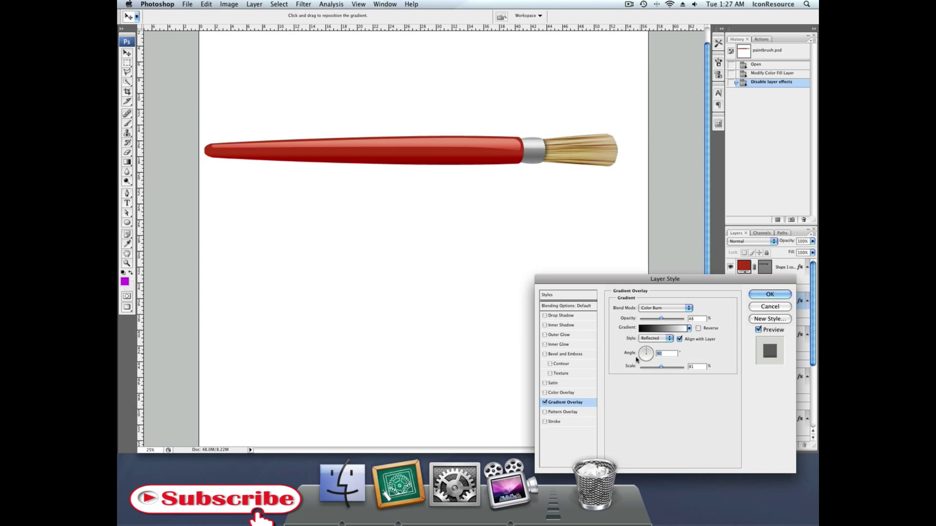
pyautogui.moveTo(662, 367); pyautogui.dragTo(662, 368)
pyautogui.moveTo(661, 319); pyautogui.dragTo(651, 321)
# - Give the handle an Inner Shadow at −90° without global light: larger size, Hard Light, about 39% opacity
pyautogui.click(560, 325)
pyautogui.click(686, 332)
pyautogui.doubleClick(661, 332)
pyautogui.write('-90')
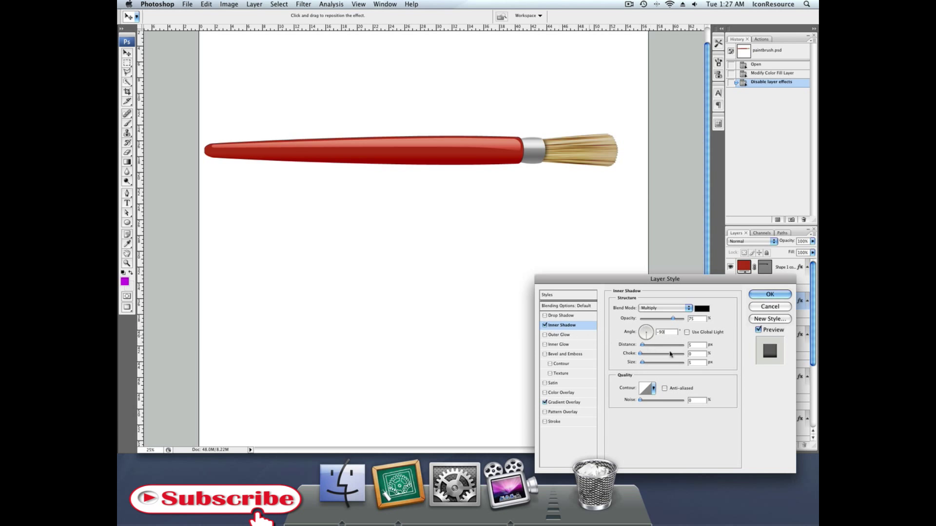
pyautogui.moveTo(642, 363)
pyautogui.mouseDown()
pyautogui.moveTo(658, 364)
pyautogui.moveTo(654, 346)
pyautogui.moveTo(666, 347)
pyautogui.moveTo(645, 363)
pyautogui.moveTo(655, 348)
pyautogui.mouseUp()
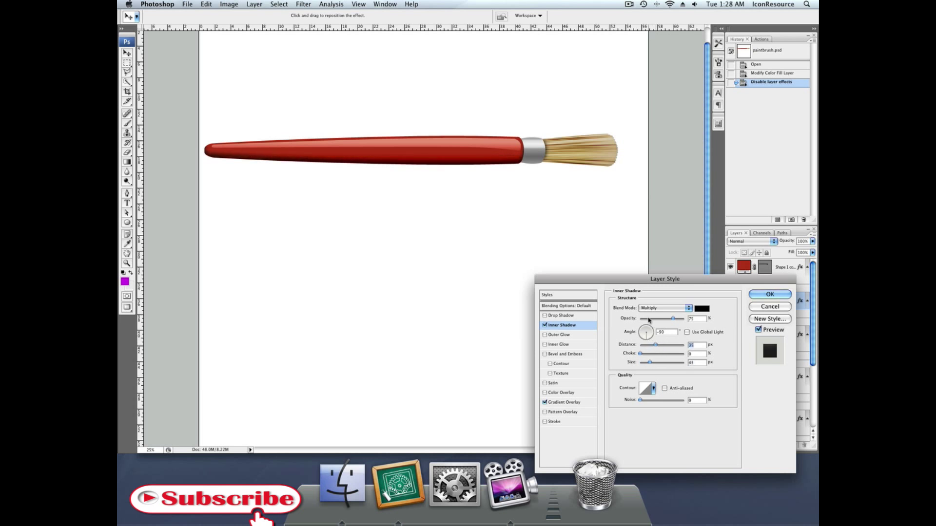
pyautogui.click(651, 308)
pyautogui.click(661, 370)
pyautogui.click(658, 309)
pyautogui.click(670, 319)
pyautogui.moveTo(672, 320)
pyautogui.mouseDown()
pyautogui.moveTo(641, 320)
pyautogui.moveTo(658, 319)
pyautogui.mouseUp()
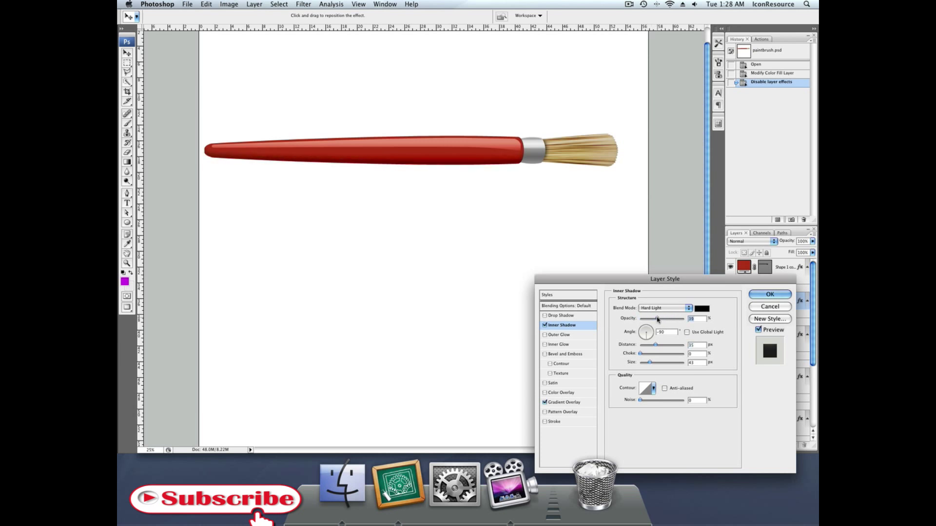
pyautogui.click(770, 294)
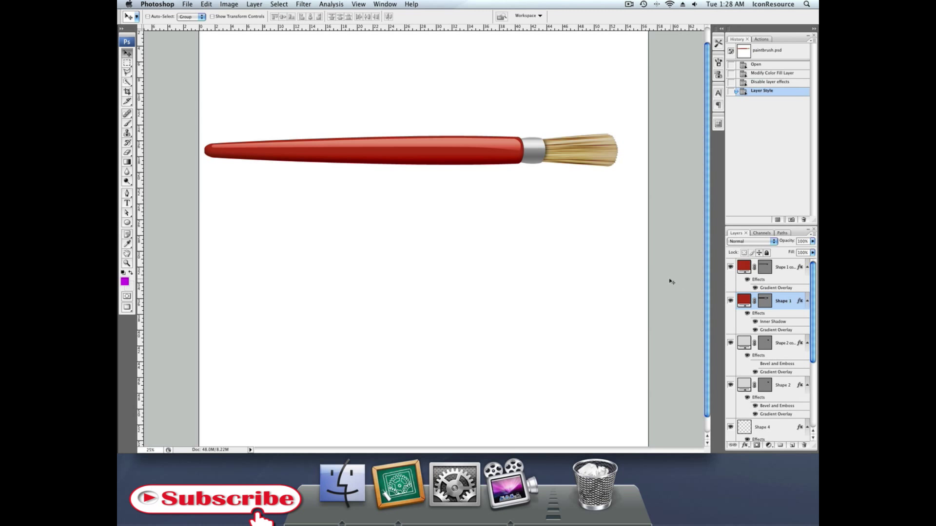
# - Duplicate the Shape 1 copy highlight layer as Shape 1 copy 2
pyautogui.scroll(-3, 655, 281)
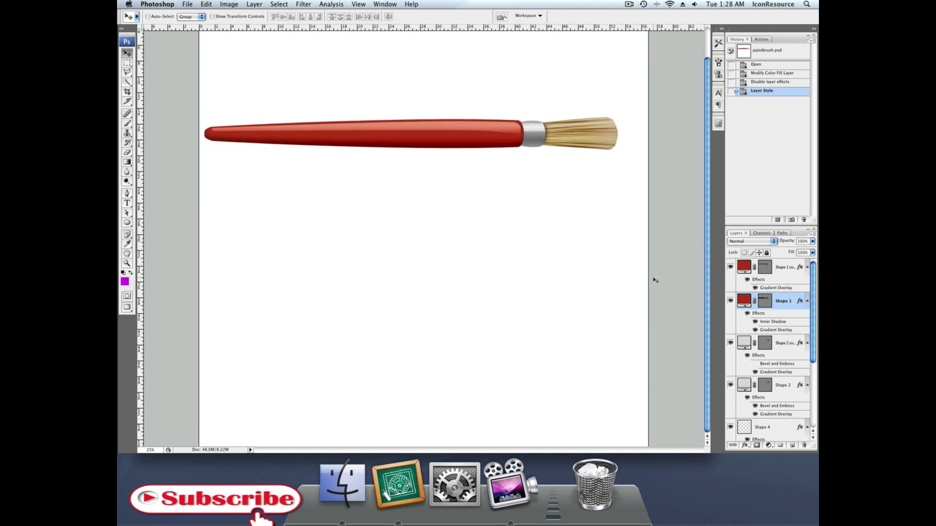
pyautogui.scroll(5, 655, 281)
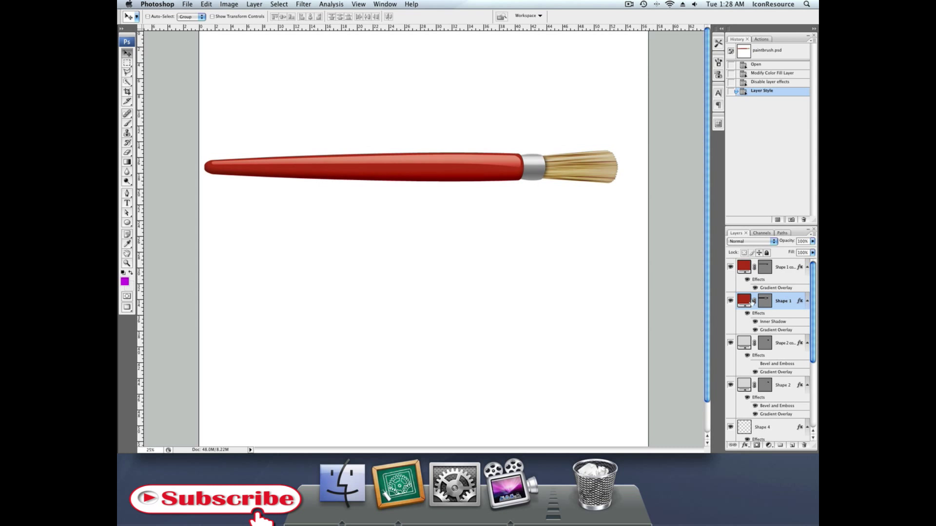
pyautogui.click(782, 271)
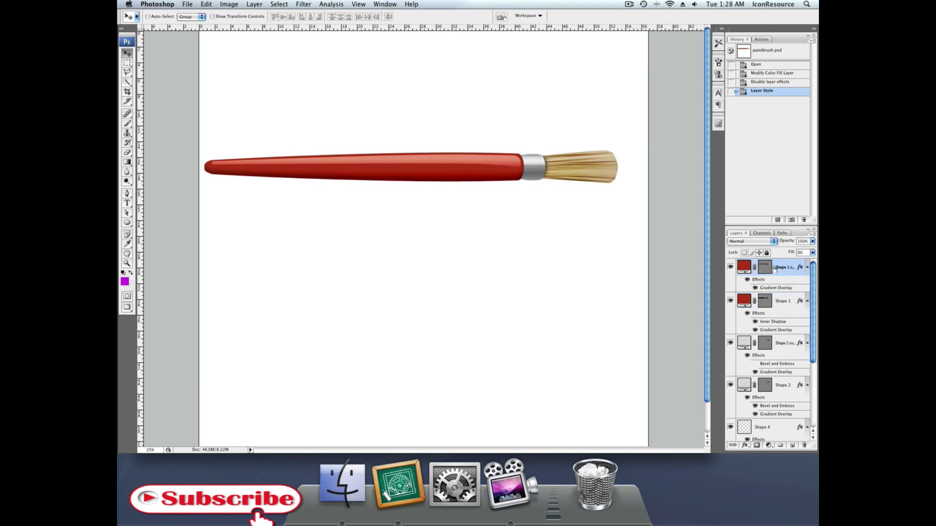
pyautogui.rightClick(775, 269)
pyautogui.click(774, 287)
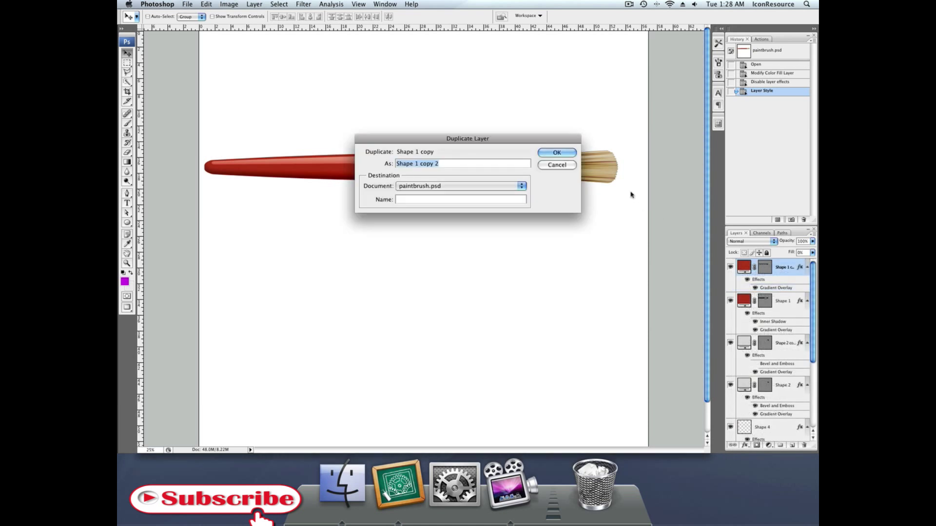
pyautogui.click(565, 154)
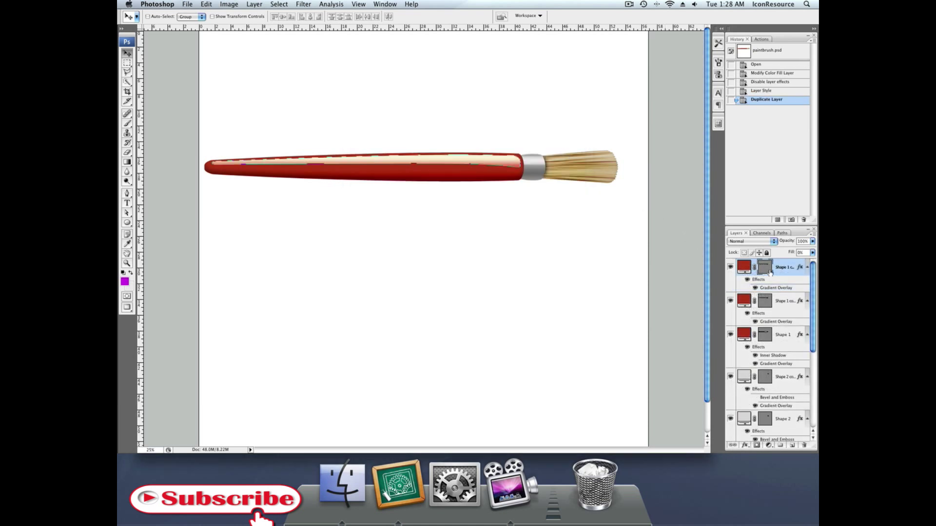
# - Set Shape 1 copy 2's Gradient Overlay blend mode to Screen
pyautogui.doubleClick(771, 324)
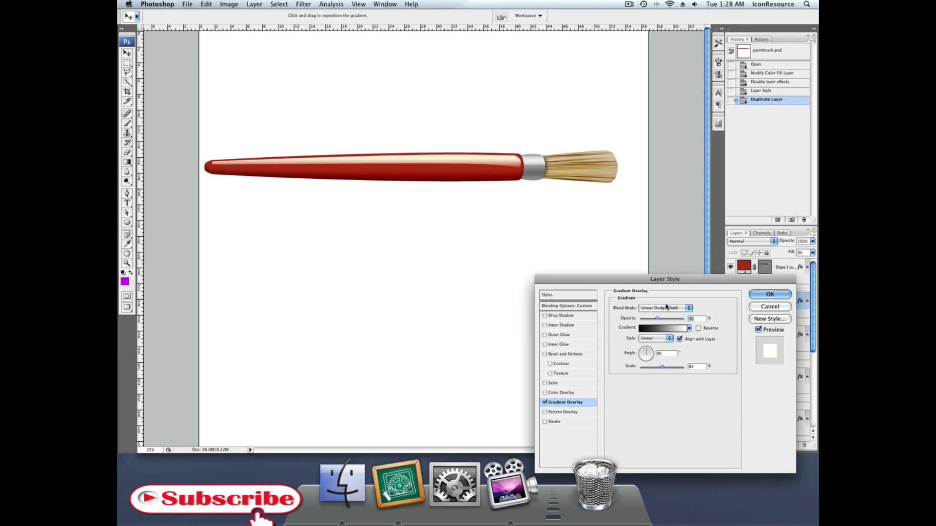
pyautogui.click(667, 308)
pyautogui.click(667, 297)
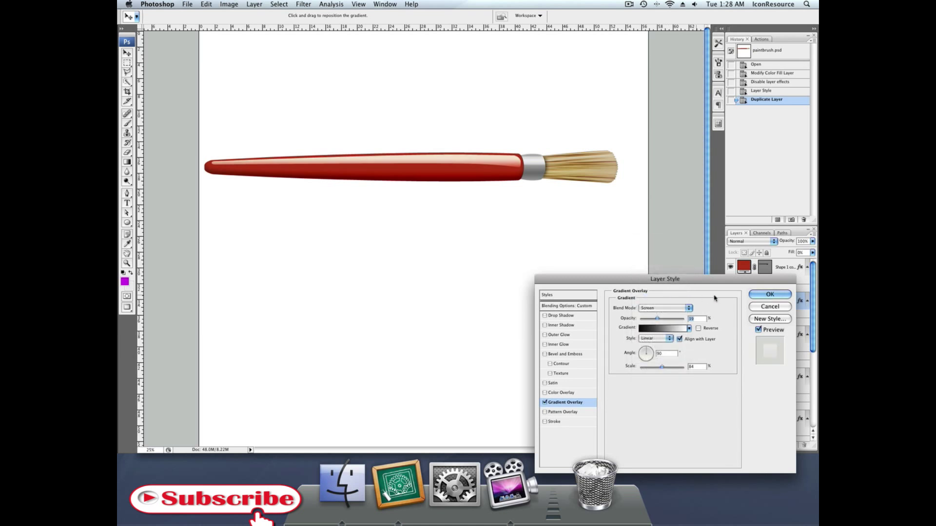
pyautogui.click(770, 295)
pyautogui.click(774, 275)
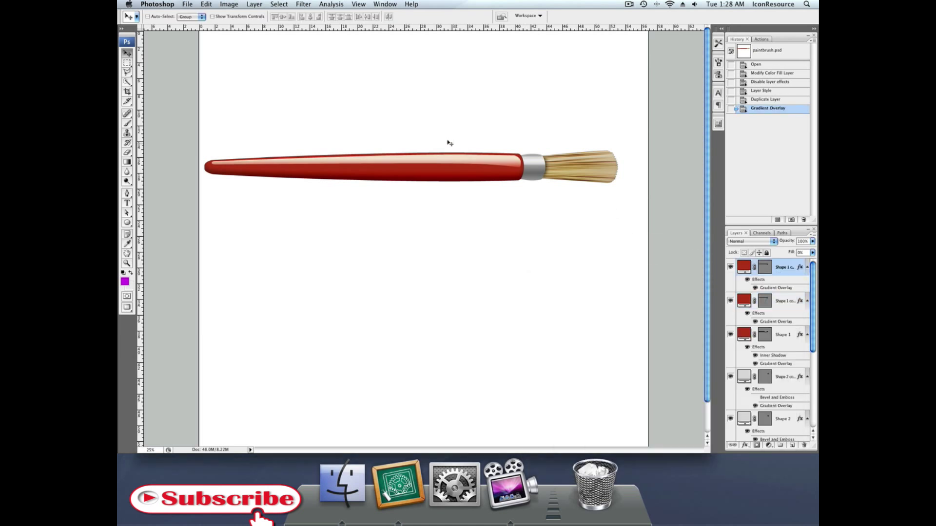
# - Scale the top highlight shape down to 66%
pyautogui.press('super+equal')
pyautogui.press('super+equal')
pyautogui.press('super+t')
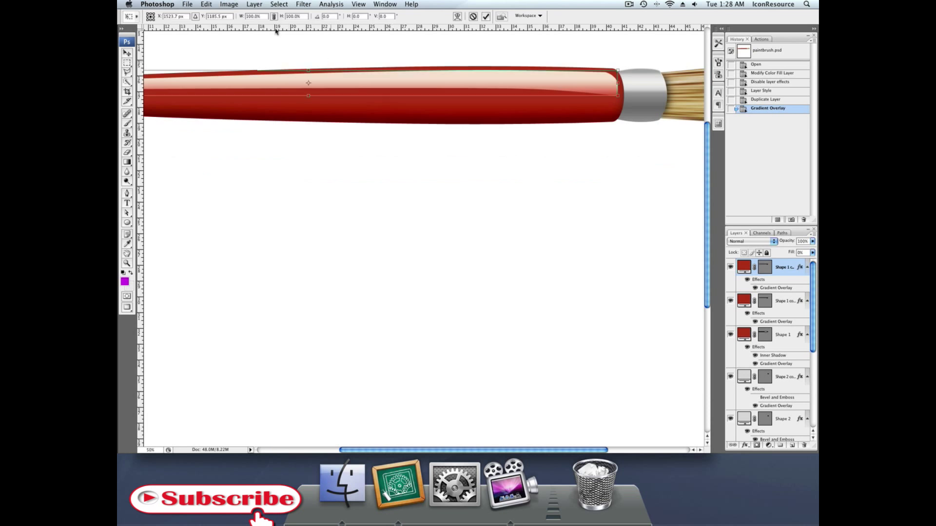
pyautogui.moveTo(242, 17); pyautogui.dragTo(229, 20)
pyautogui.press('Return')
# - Stretch the highlight's right-end anchors toward the ferrule and select its left-end anchor
pyautogui.scroll(3, 376, 97)
pyautogui.click(127, 213)
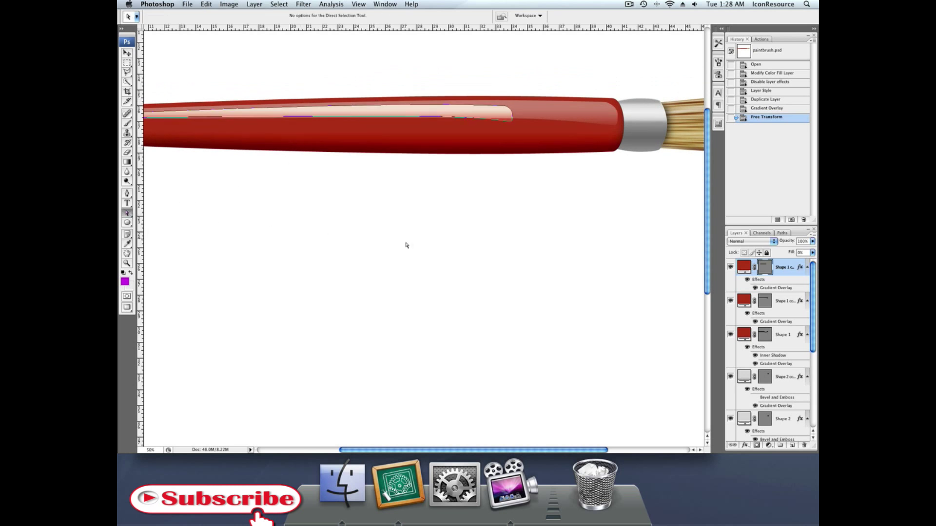
pyautogui.moveTo(408, 244); pyautogui.dragTo(552, 78)
pyautogui.moveTo(505, 106); pyautogui.dragTo(586, 124)
pyautogui.hscroll(-5, 496, 177)
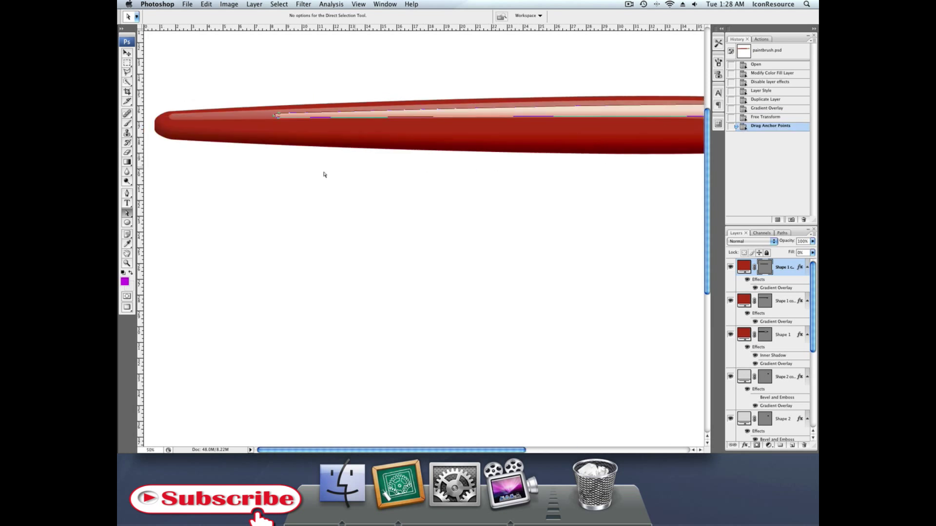
pyautogui.moveTo(322, 169)
pyautogui.mouseDown()
pyautogui.moveTo(267, 97)
pyautogui.moveTo(229, 115)
pyautogui.moveTo(174, 117)
pyautogui.mouseUp()
pyautogui.scroll(-2, 552, 147)
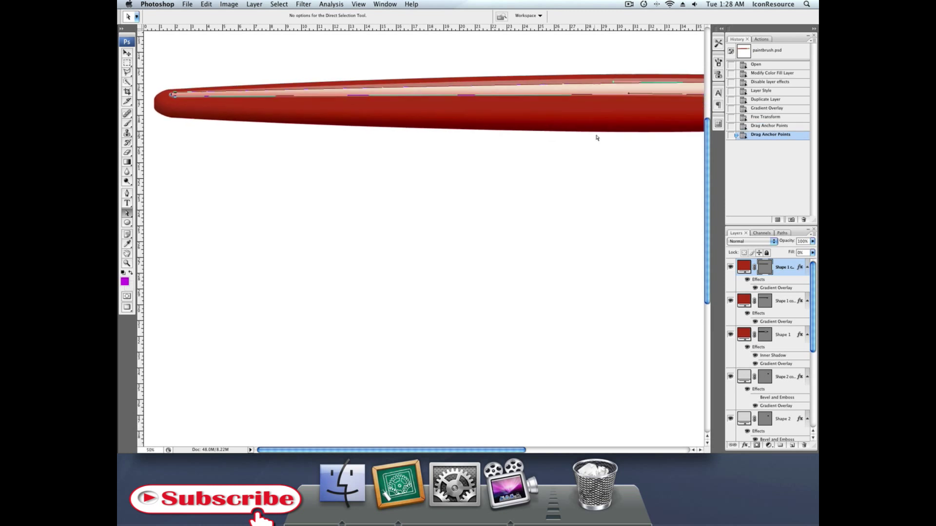
pyautogui.hscroll(6, 602, 138)
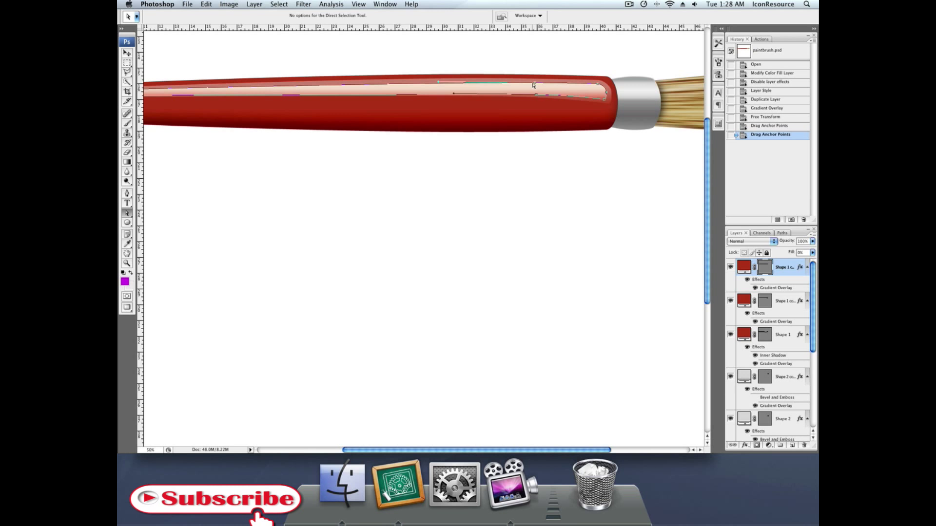
# - Reselect the top highlight layer and select the anchor points at its right end
pyautogui.click(533, 85)
pyautogui.click(758, 271)
pyautogui.moveTo(609, 257); pyautogui.dragTo(517, 102)
pyautogui.hscroll(-10, 523, 150)
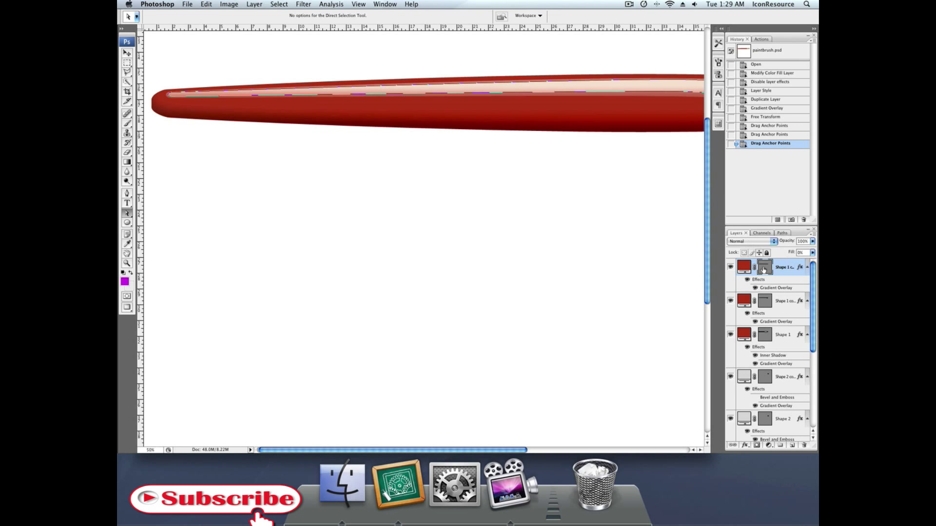
pyautogui.hscroll(10, 560, 156)
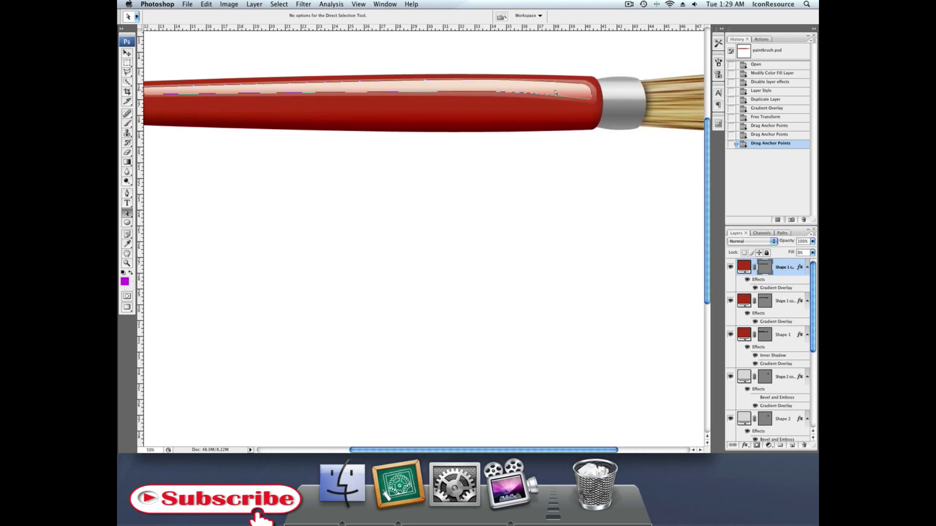
pyautogui.moveTo(550, 180)
pyautogui.mouseDown()
pyautogui.moveTo(612, 110)
pyautogui.moveTo(620, 75)
pyautogui.moveTo(583, 84)
pyautogui.mouseUp()
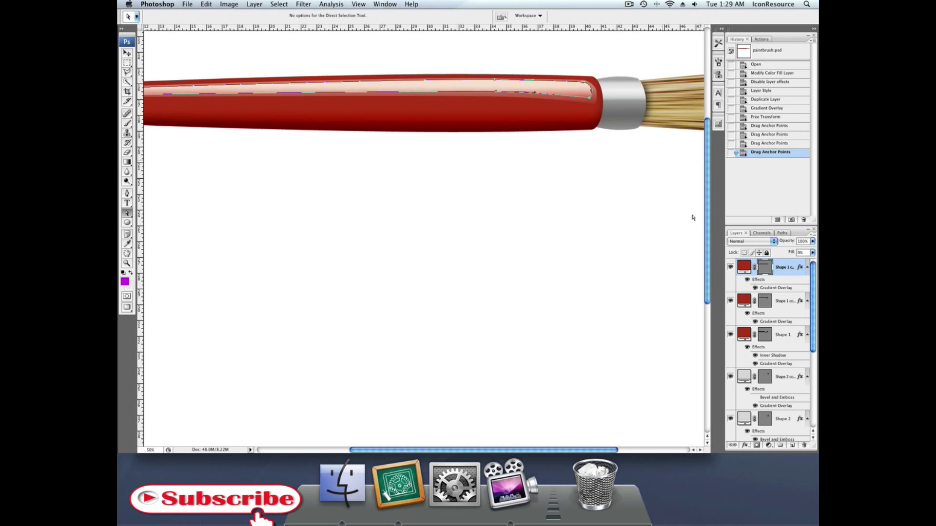
# - Nudge the handle path's lower edge slightly downward, then zoom out to the whole canvas
pyautogui.click(775, 299)
pyautogui.press('super+minus')
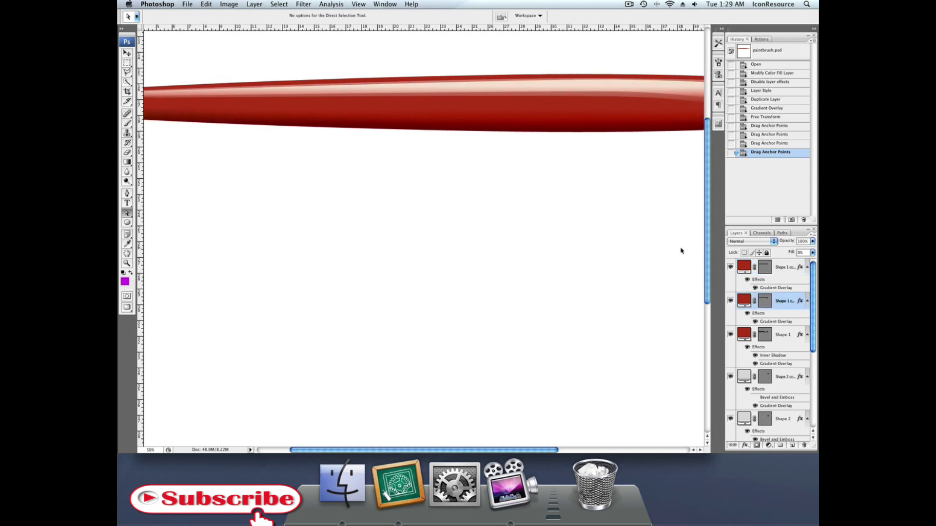
pyautogui.press('super+minus')
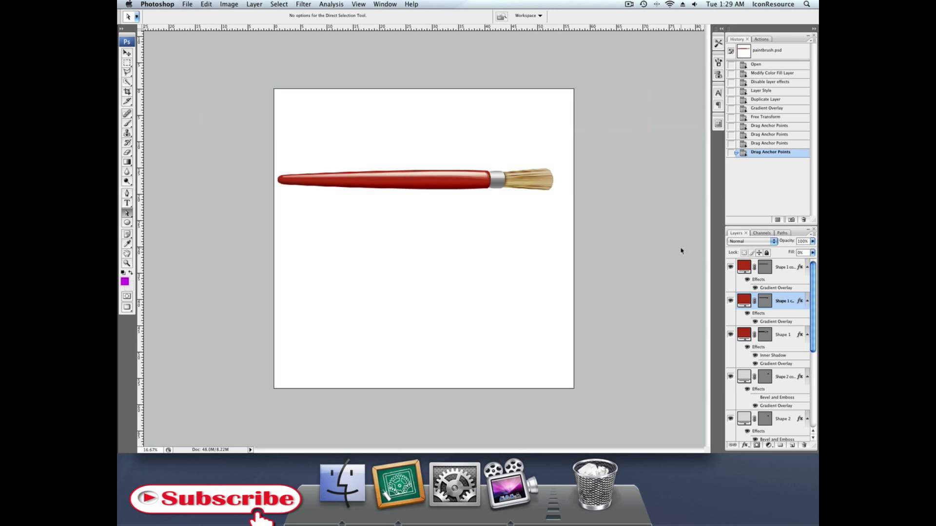
pyautogui.press('super+equal')
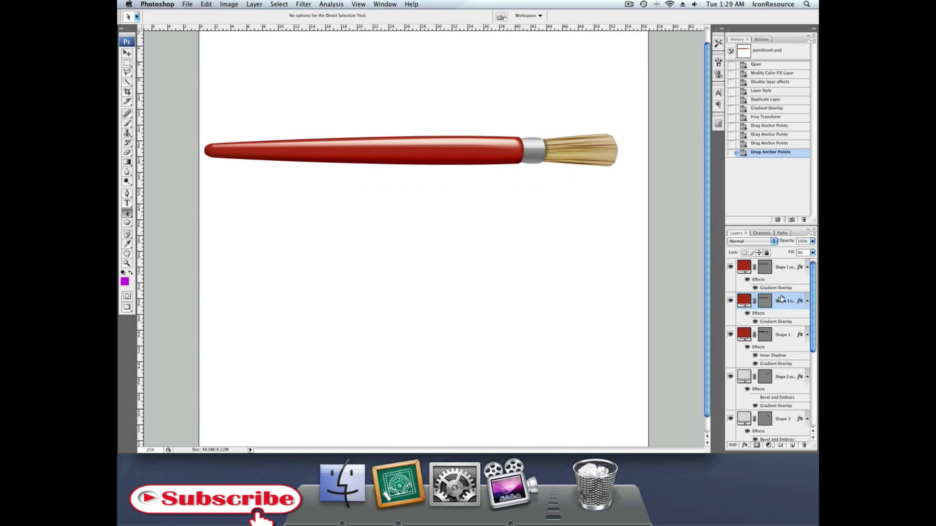
pyautogui.click(764, 303)
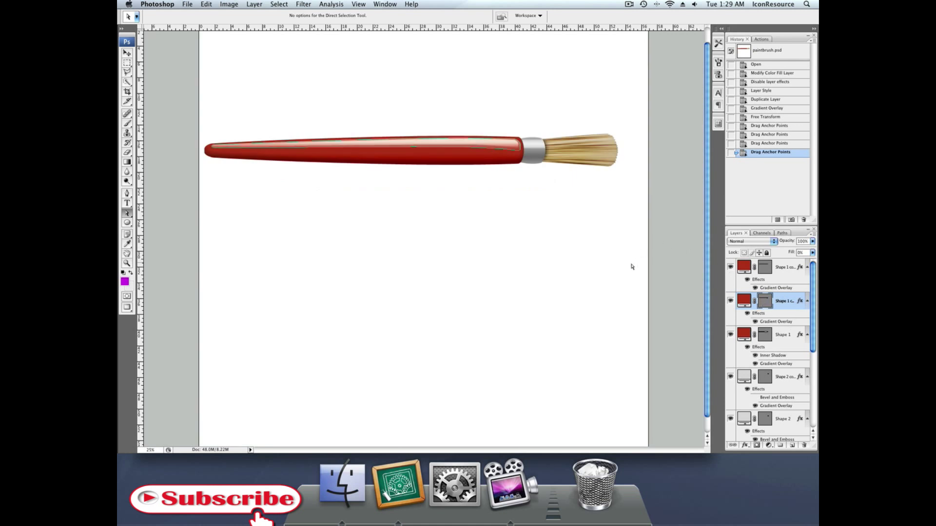
pyautogui.click(466, 149)
pyautogui.moveTo(467, 153); pyautogui.dragTo(468, 156)
pyautogui.click(786, 333)
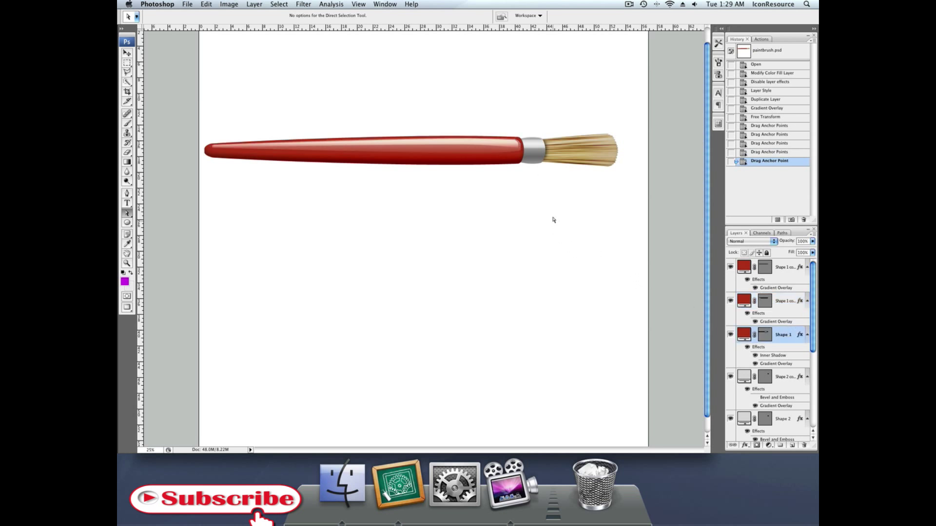
pyautogui.press('super+minus')
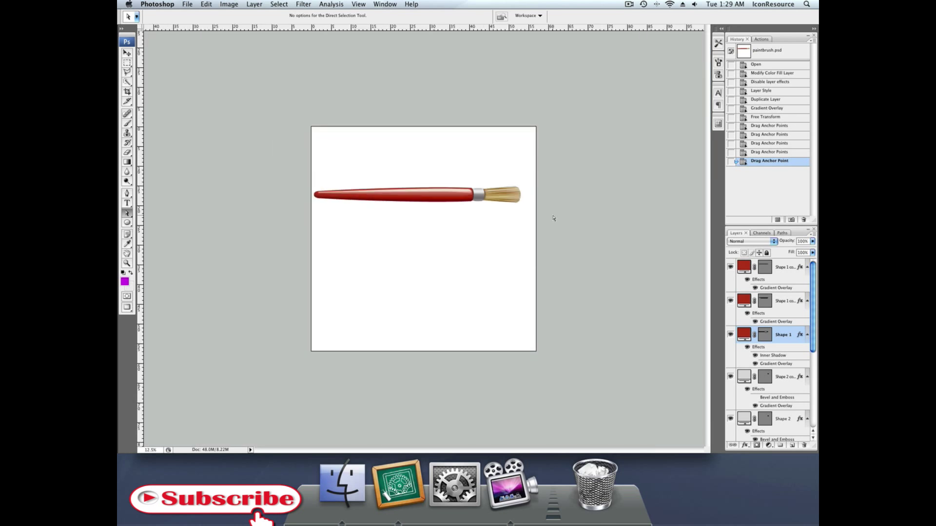
# - Hide the Background, zoom on the bristle tip, and load a selection from the bristle shape
pyautogui.scroll(-5, 812, 379)
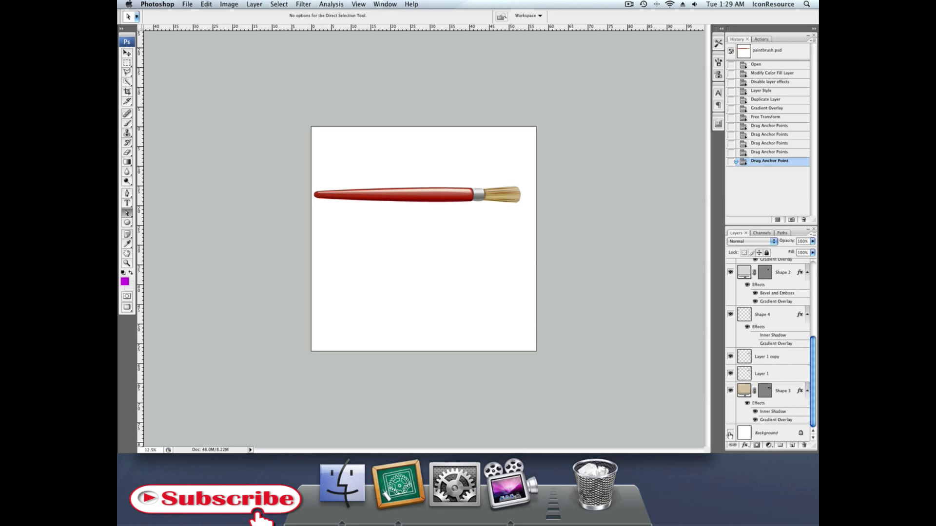
pyautogui.click(730, 433)
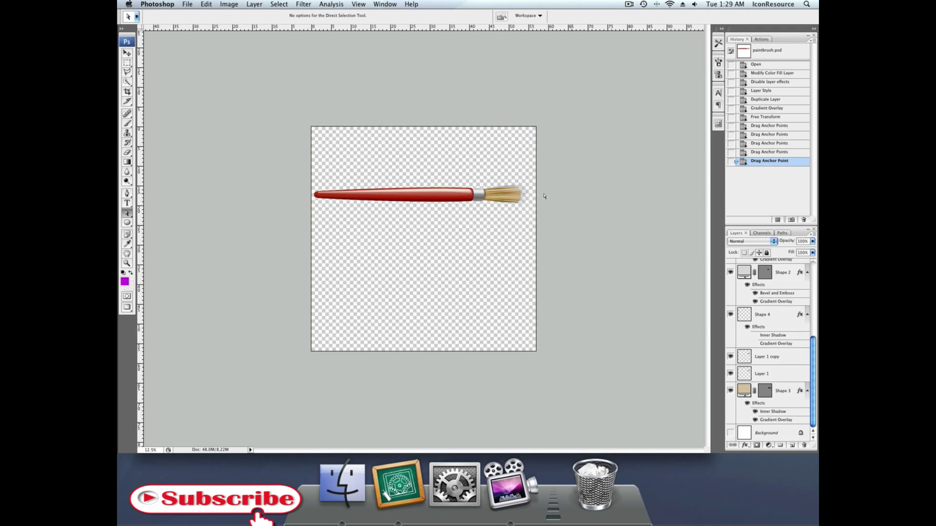
pyautogui.press('z')
pyautogui.moveTo(534, 163); pyautogui.dragTo(490, 234)
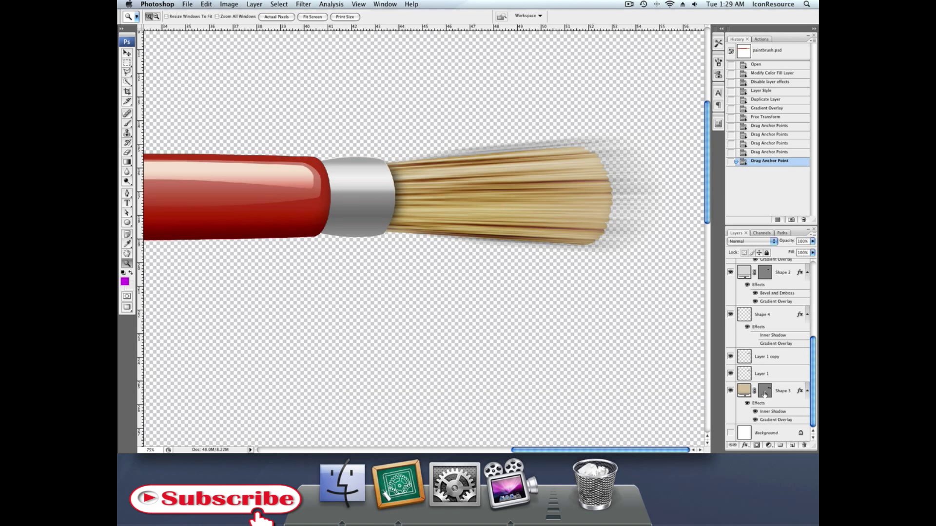
pyautogui.keyDown('super'); pyautogui.click(766, 393); pyautogui.keyUp('super')
pyautogui.scroll(3, 768, 385)
pyautogui.scroll(3, 768, 385)
pyautogui.scroll(-5, 768, 386)
# - Invert the selection and delete the streaks outside the bristles on Layer 1 and Layer 1 copy
pyautogui.click(769, 383)
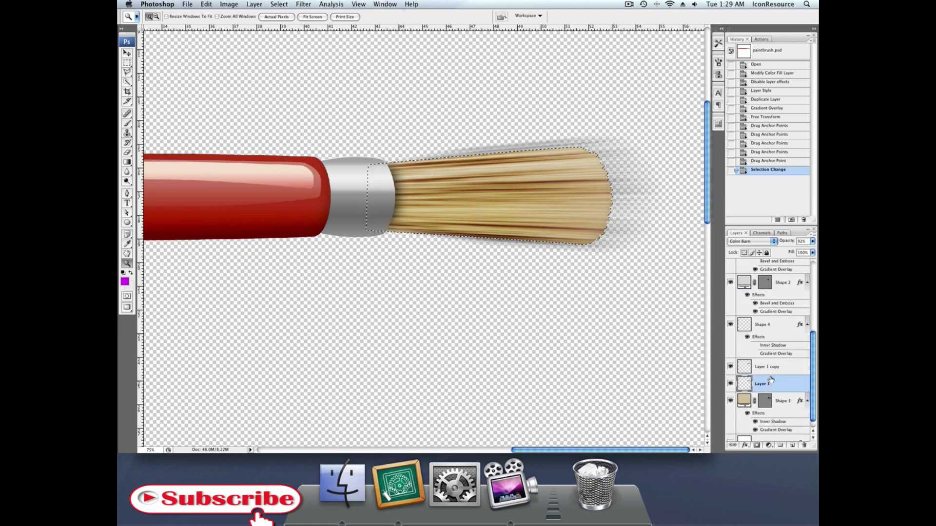
pyautogui.press('super+shift+i')
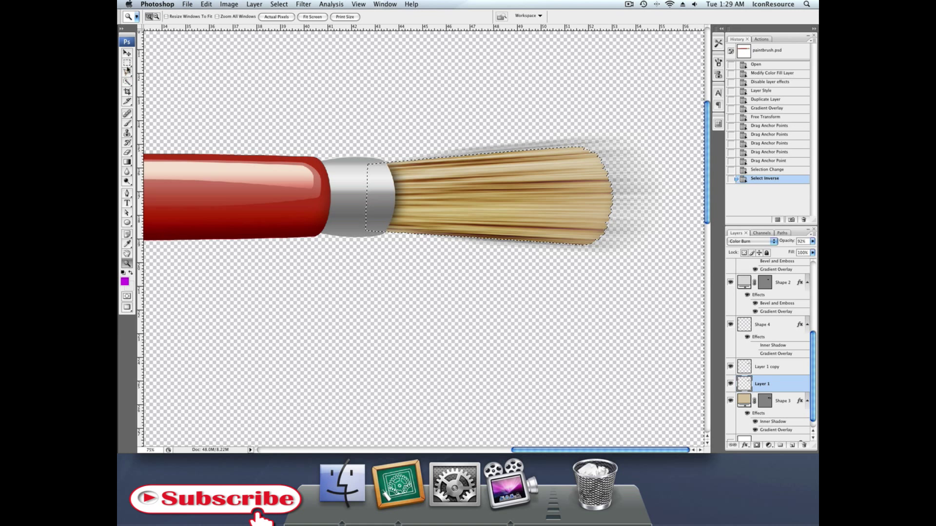
pyautogui.click(126, 63)
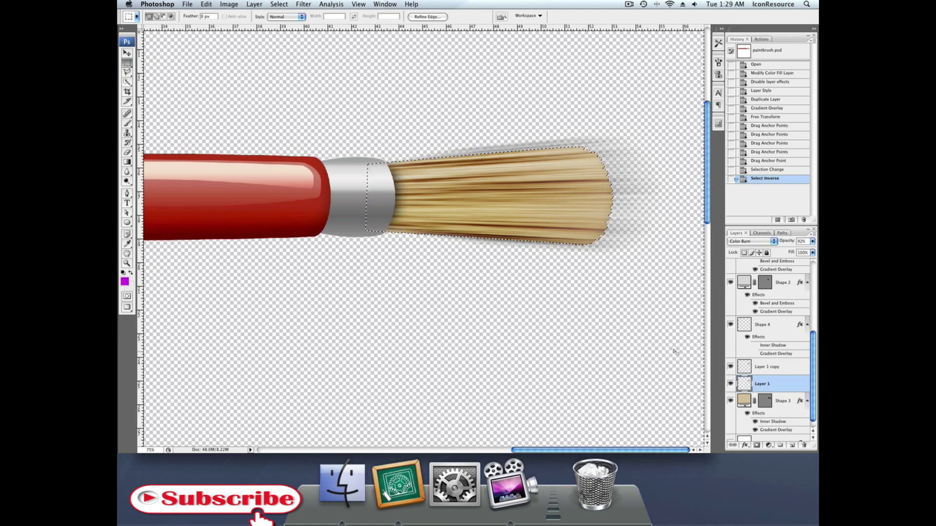
pyautogui.press('Delete')
pyautogui.click(769, 368)
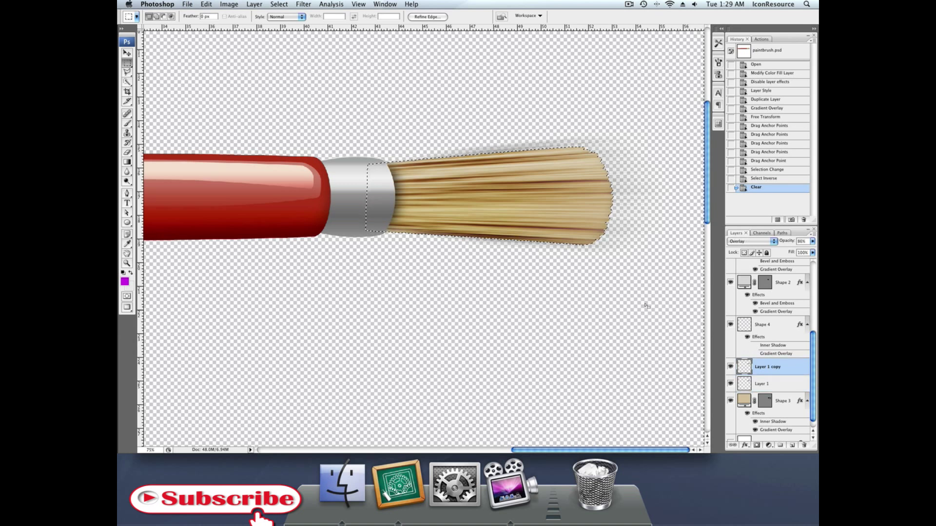
pyautogui.press('Delete')
pyautogui.click(580, 225)
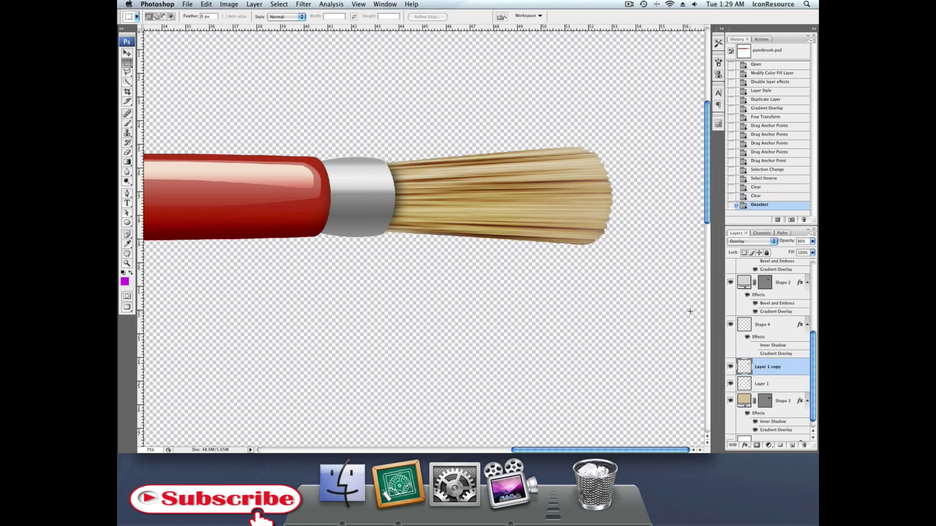
pyautogui.scroll(-3, 690, 311)
pyautogui.scroll(-1, 781, 341)
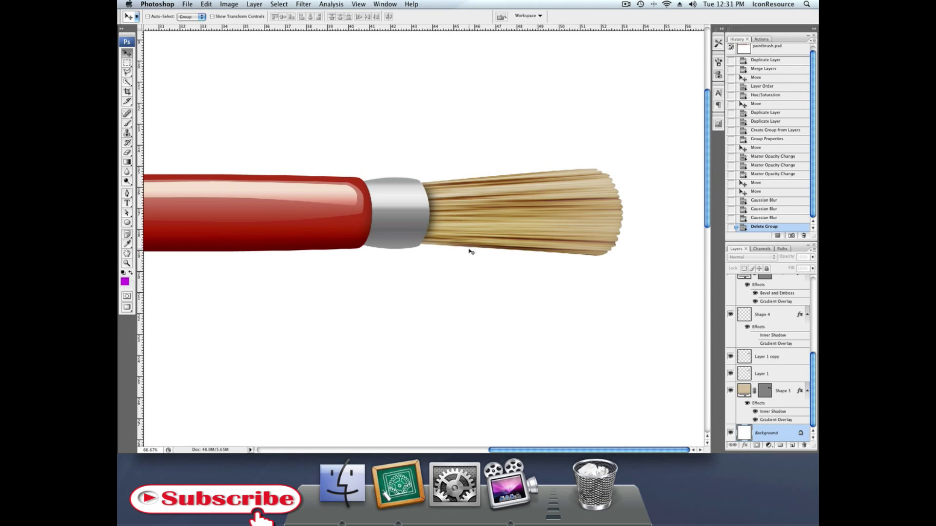
# - Hide the Background, copy the whole brush merged, and start a new document from the clipboard
pyautogui.press('super+minus')
pyautogui.press('super+minus')
pyautogui.press('super+minus')
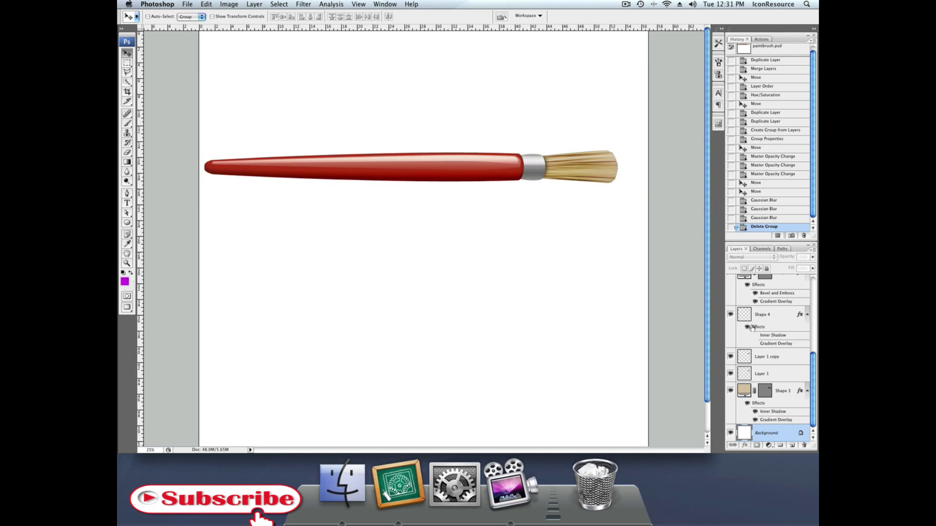
pyautogui.click(730, 435)
pyautogui.press('super+a')
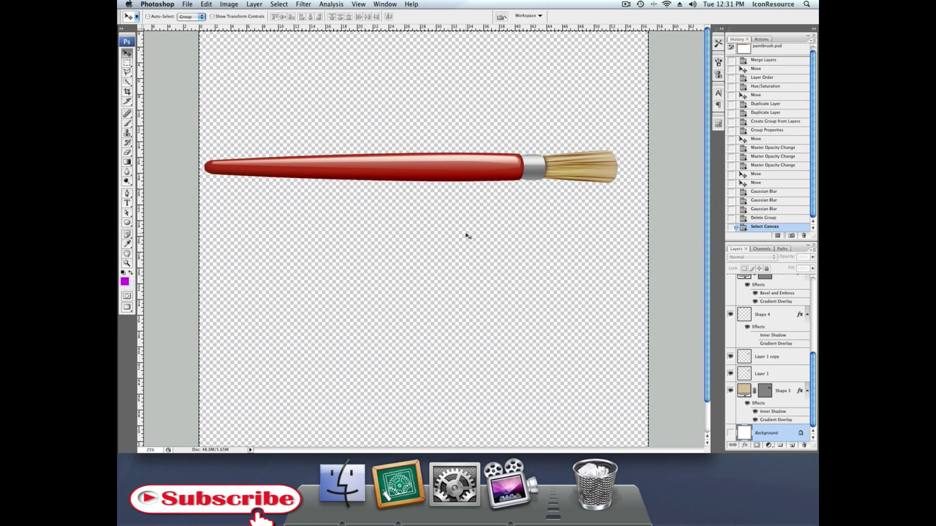
pyautogui.press('shift+super+c')
pyautogui.press('super+n')
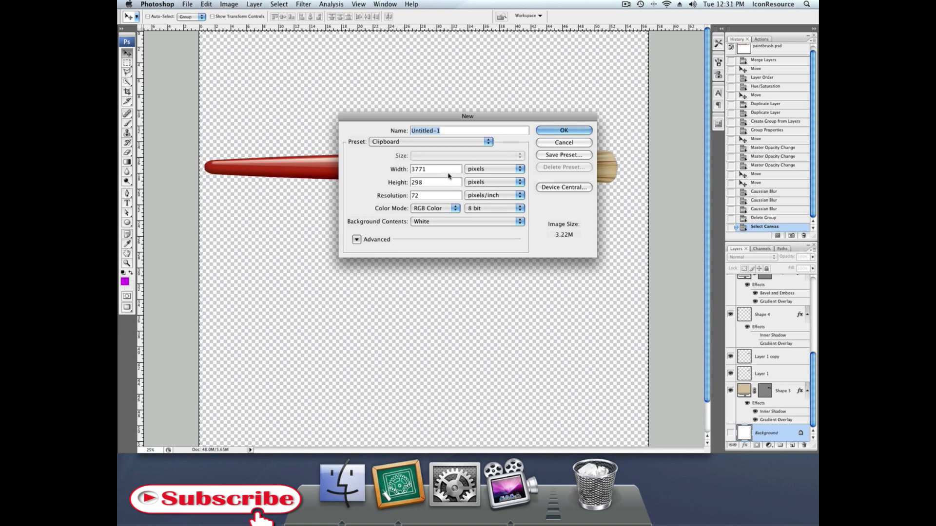
pyautogui.moveTo(441, 182); pyautogui.dragTo(408, 182)
# - Create the 3771 × 3771 px document, paste the brush, and rotate it about 41°
pyautogui.write('3771')
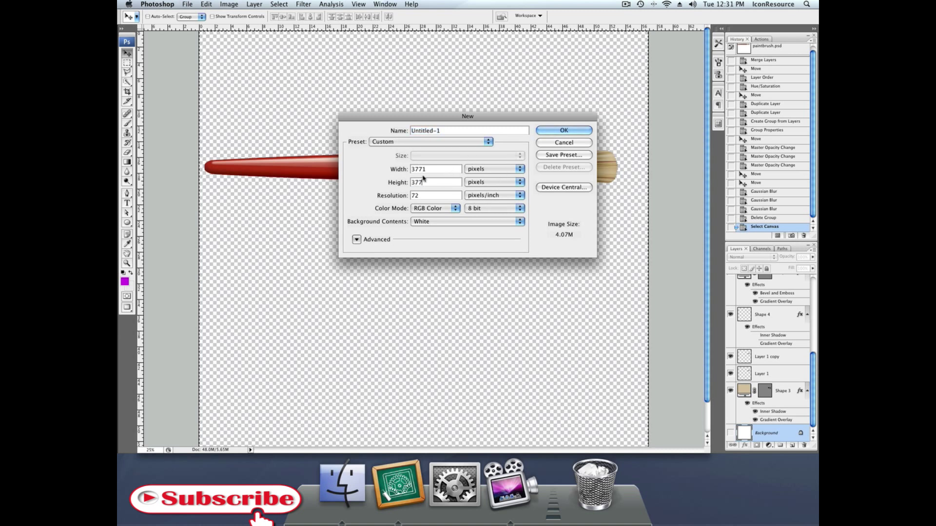
pyautogui.click(564, 130)
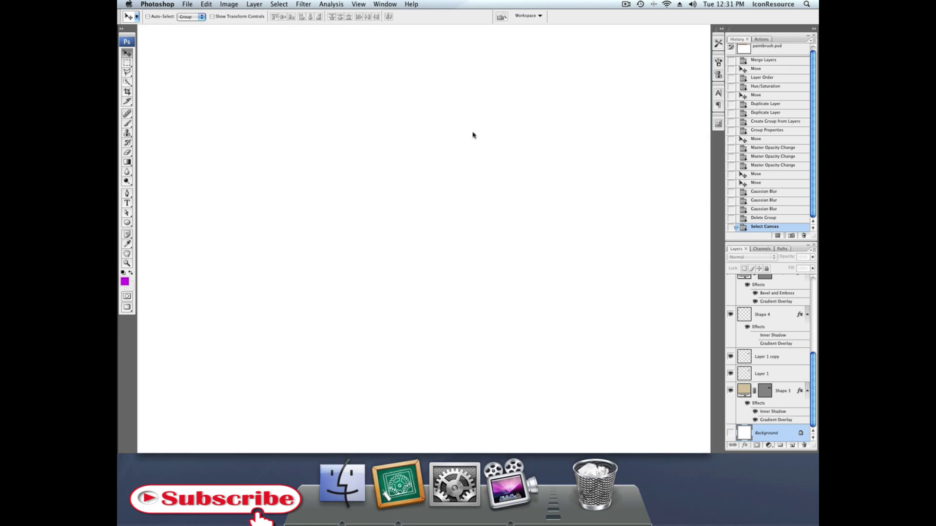
pyautogui.press('super+v')
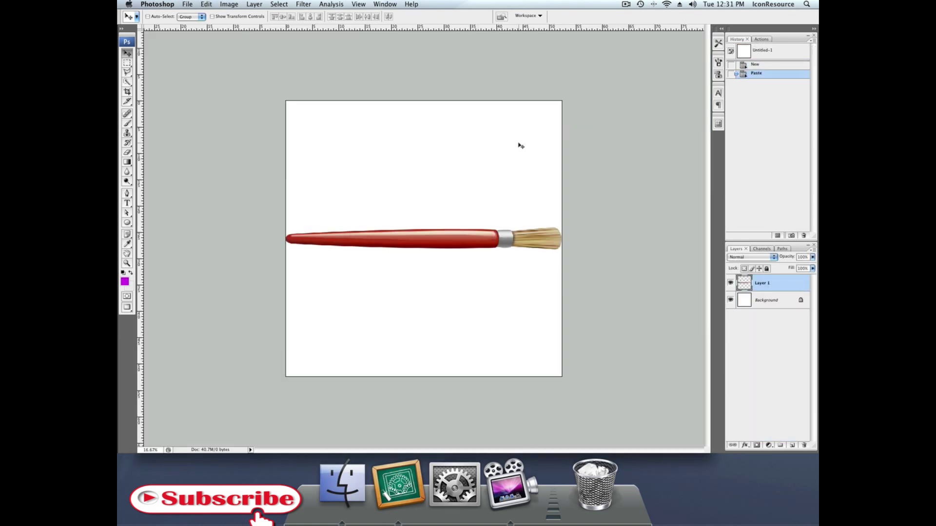
pyautogui.press('super+t')
pyautogui.moveTo(545, 165)
pyautogui.mouseDown()
pyautogui.moveTo(533, 219)
pyautogui.moveTo(492, 251)
pyautogui.moveTo(504, 224)
pyautogui.mouseUp()
pyautogui.press('Return')
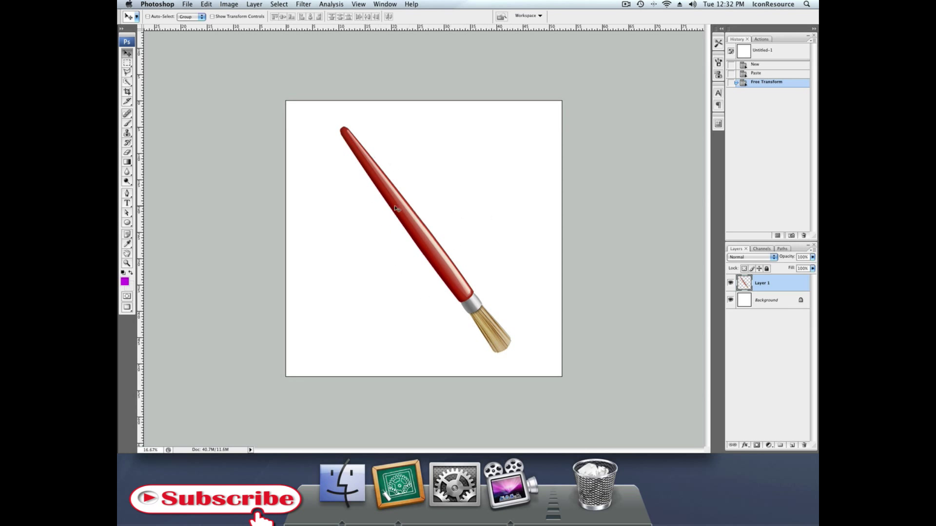
# - Duplicate Layer 1 and darken the original to lightness −77 as an offset shadow
pyautogui.rightClick(759, 288)
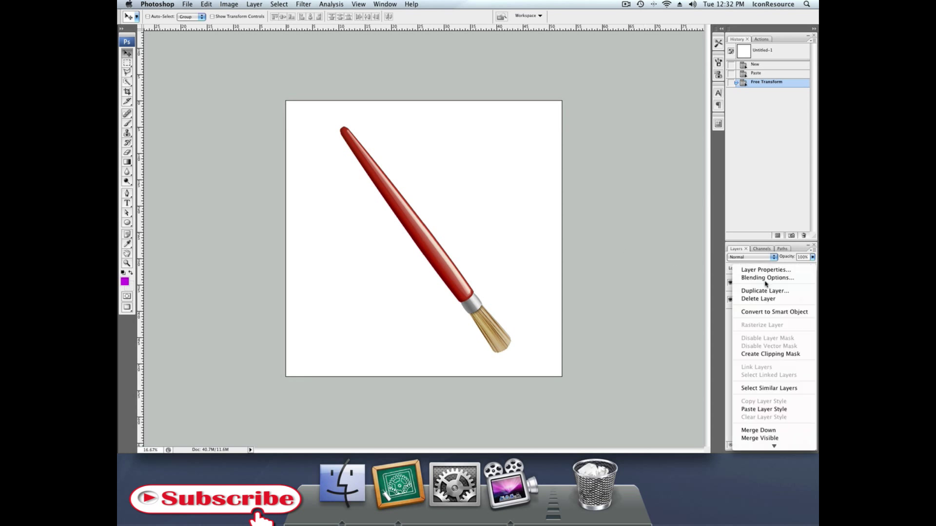
pyautogui.click(768, 291)
pyautogui.click(554, 151)
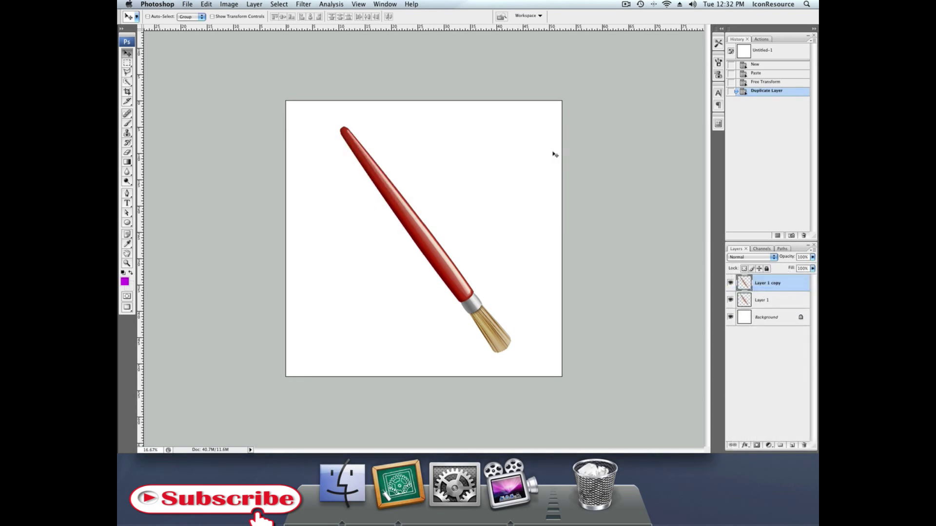
pyautogui.click(761, 300)
pyautogui.moveTo(444, 245); pyautogui.dragTo(444, 245)
pyautogui.hotkey('ctrl', 'u')
pyautogui.moveTo(597, 329); pyautogui.dragTo(567, 328)
pyautogui.click(708, 263)
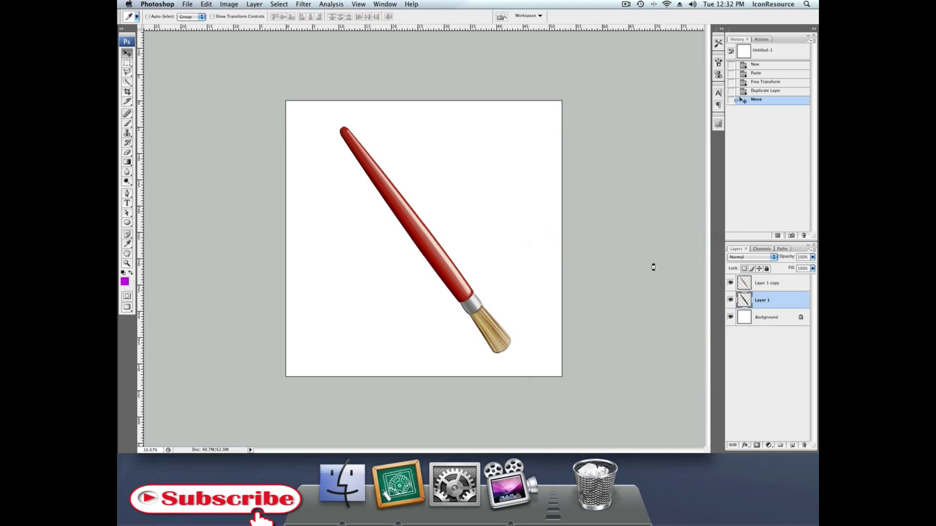
pyautogui.moveTo(537, 276); pyautogui.dragTo(538, 278)
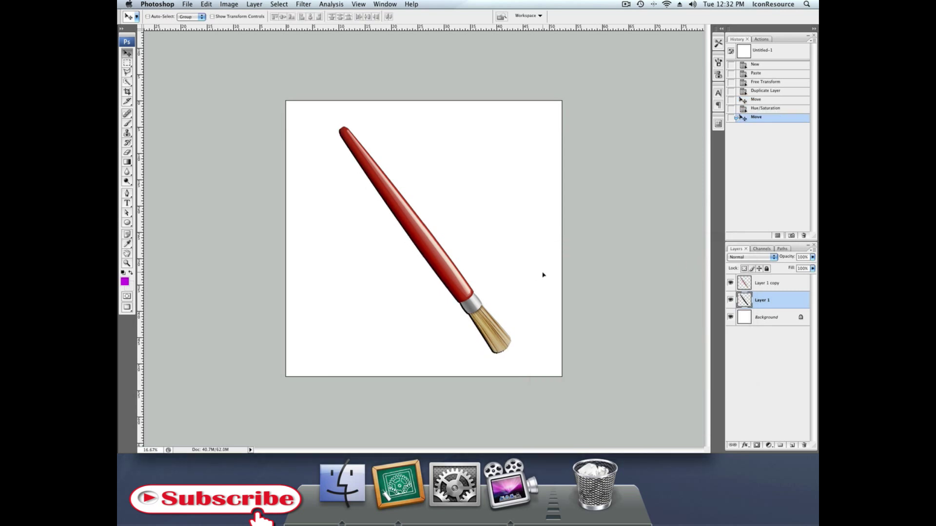
# - Duplicate the dark shadow, enlarge and shift Layer 1 slightly, and set its opacity to 89%
pyautogui.rightClick(765, 300)
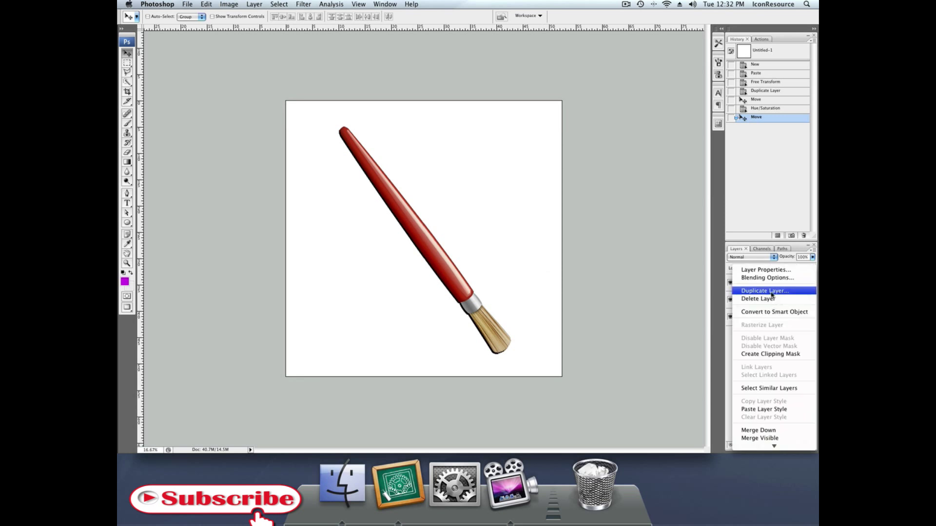
pyautogui.click(768, 291)
pyautogui.click(548, 150)
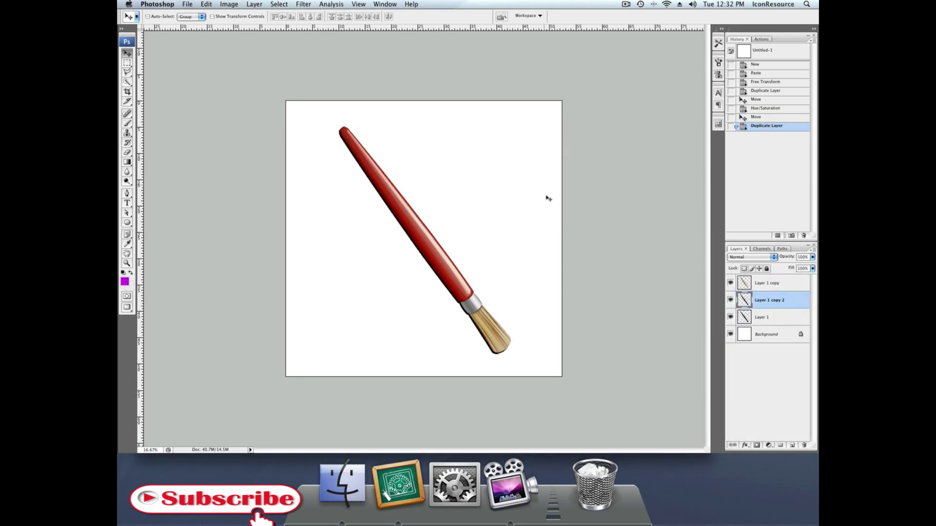
pyautogui.click(768, 317)
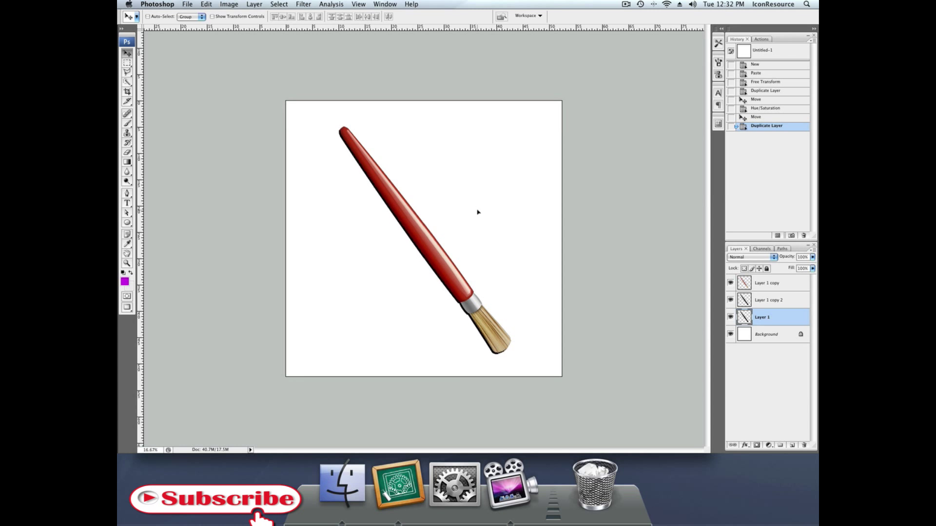
pyautogui.press('super+t')
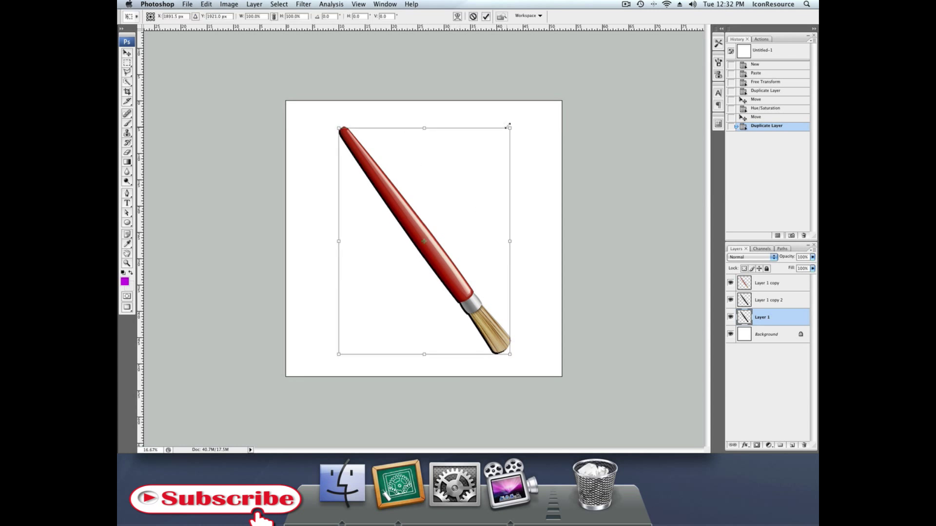
pyautogui.moveTo(508, 126); pyautogui.dragTo(511, 124)
pyautogui.press('Return')
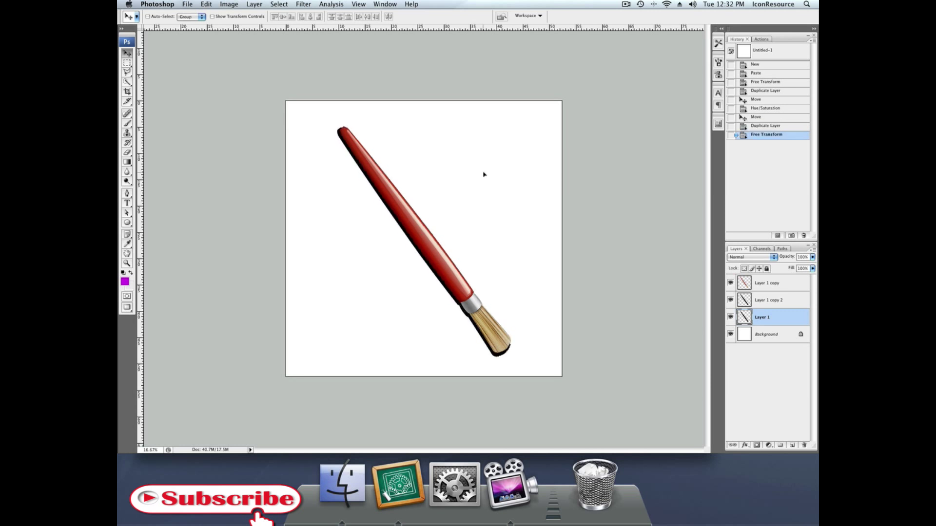
pyautogui.moveTo(484, 173); pyautogui.dragTo(482, 174)
pyautogui.moveTo(787, 259); pyautogui.dragTo(774, 259)
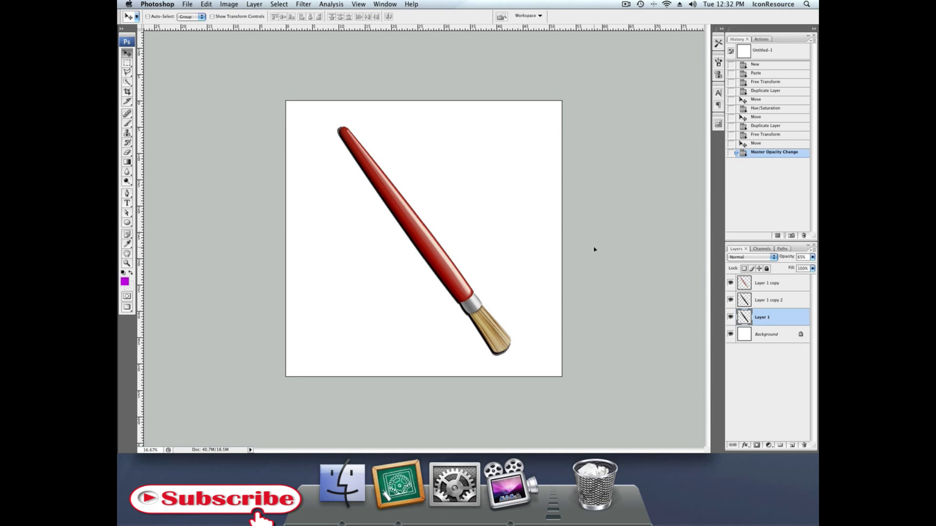
pyautogui.press('Right')
# - Duplicate Layer 1 copy 2 as Layer 1 copy 3 and lower Layer 1's opacity to 34%
pyautogui.click(783, 300)
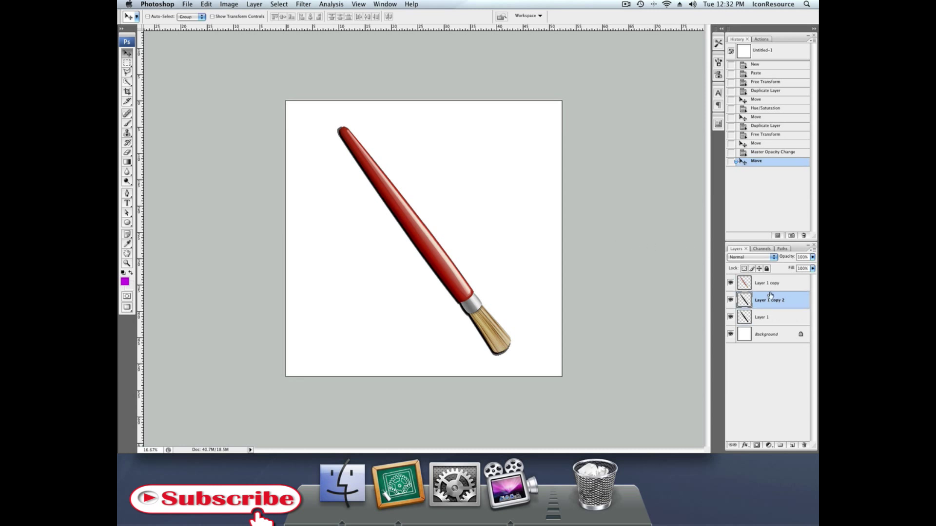
pyautogui.rightClick(778, 299)
pyautogui.click(765, 291)
pyautogui.click(555, 152)
pyautogui.click(779, 334)
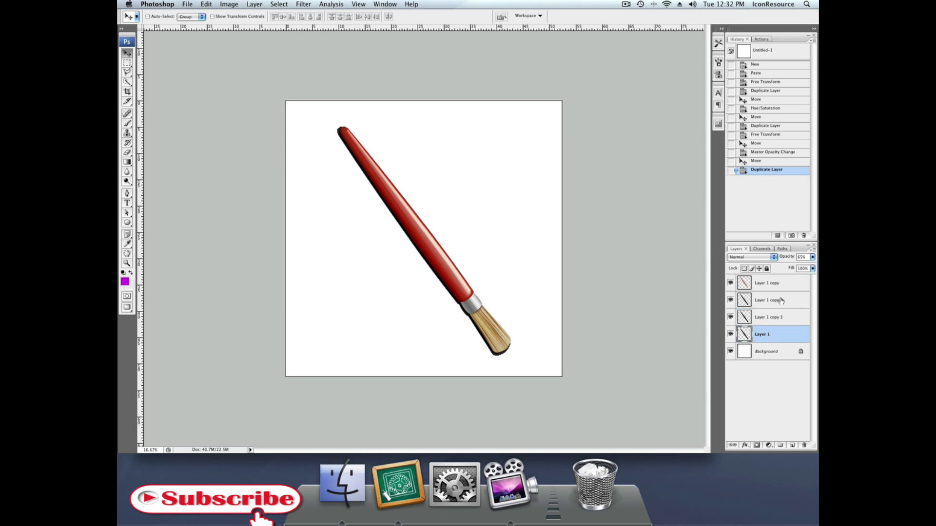
pyautogui.moveTo(787, 260); pyautogui.dragTo(780, 260)
pyautogui.click(766, 299)
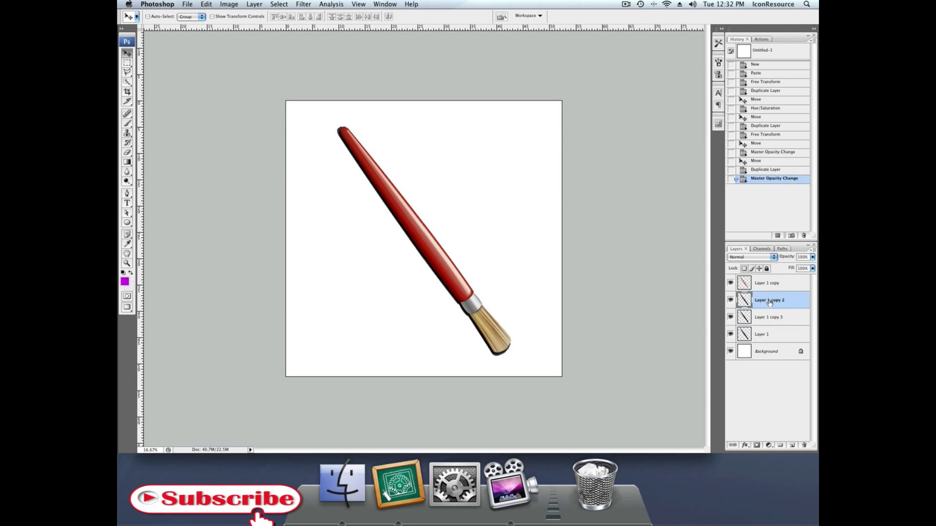
pyautogui.click(303, 4)
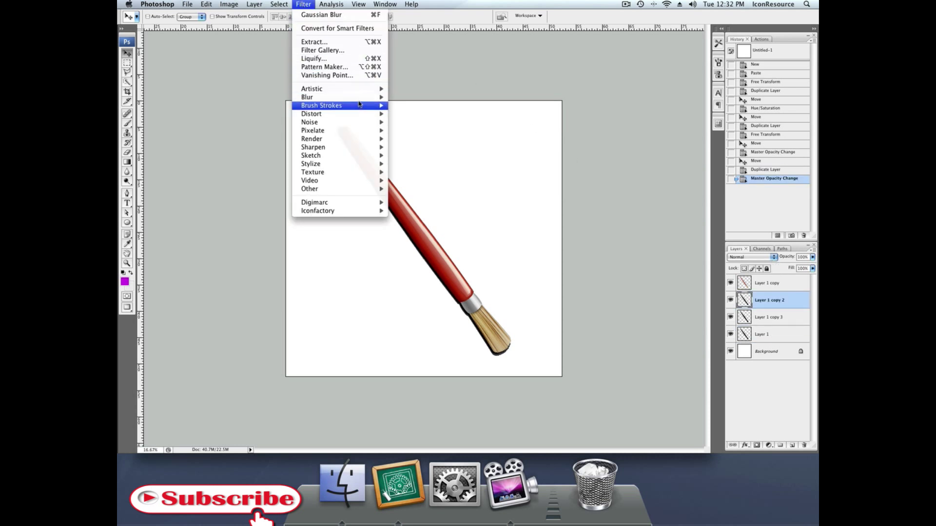
# - Blur Layer 1 copy 2 with a 4.7 px Gaussian Blur and lower its opacity slightly
pyautogui.moveTo(341, 97)
pyautogui.click(423, 130)
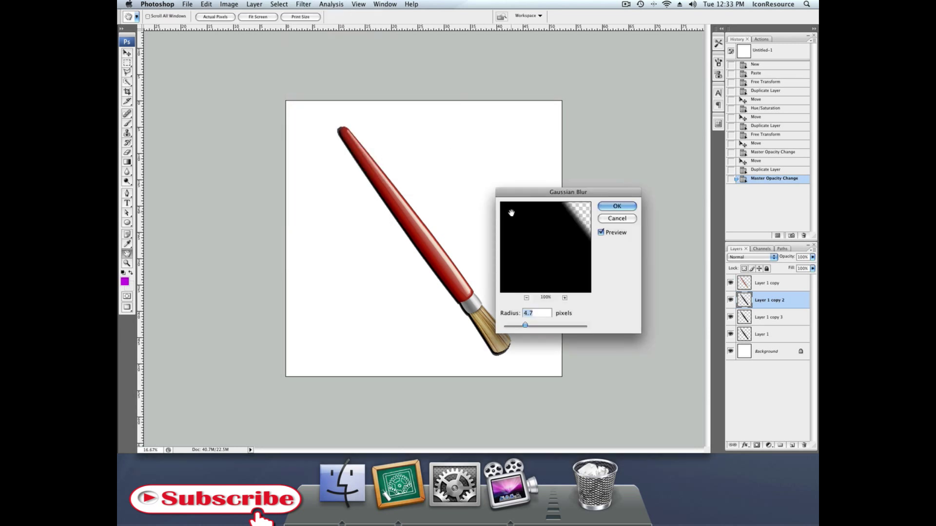
pyautogui.moveTo(576, 217); pyautogui.dragTo(546, 229)
pyautogui.click(618, 207)
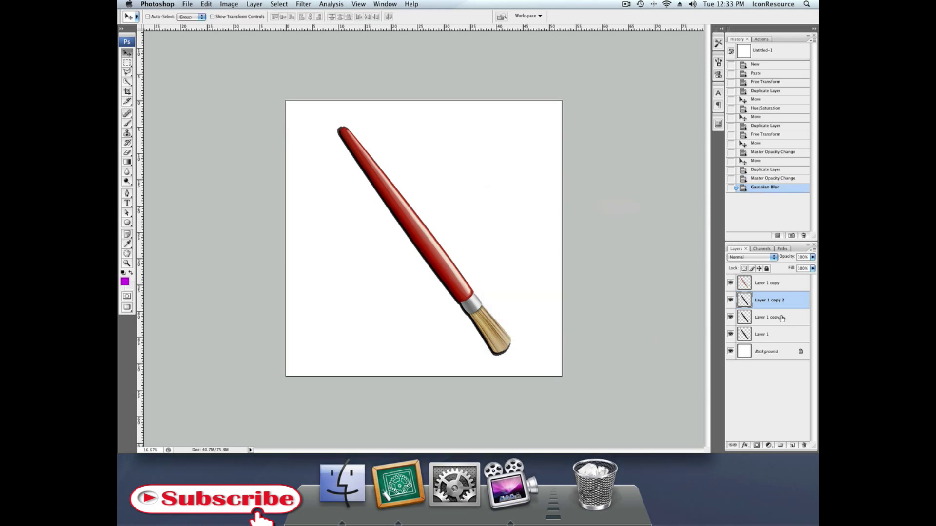
pyautogui.moveTo(789, 258); pyautogui.dragTo(785, 258)
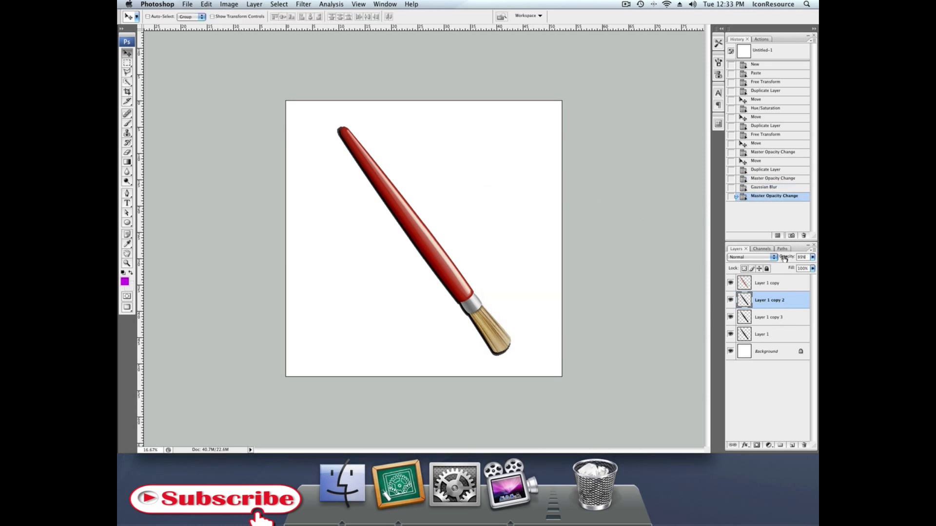
# - Apply a 29.0 px Gaussian Blur to Layer 1 copy 3
pyautogui.click(765, 319)
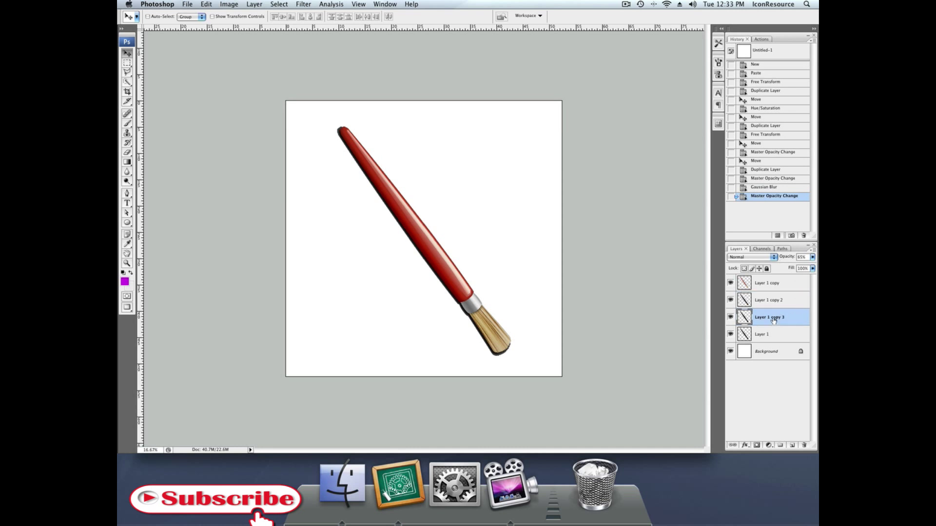
pyautogui.click(312, 5)
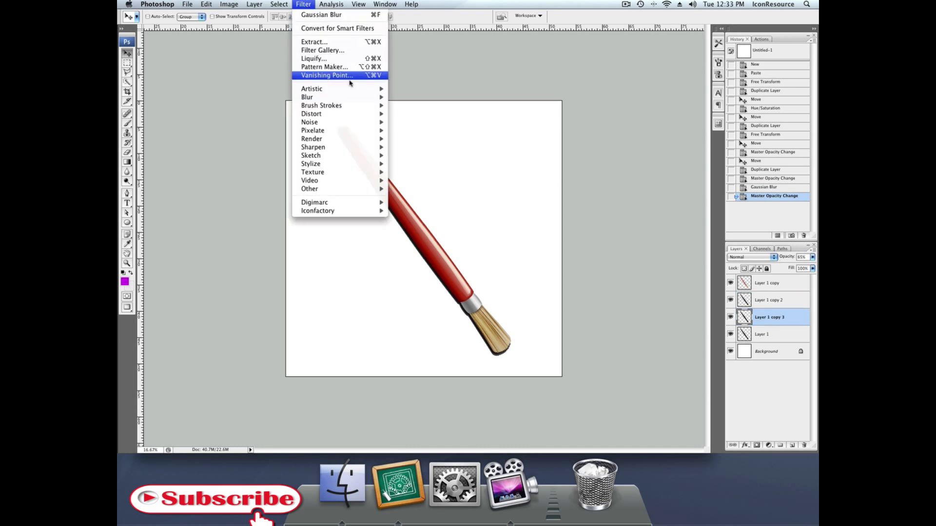
pyautogui.moveTo(370, 97)
pyautogui.click(428, 131)
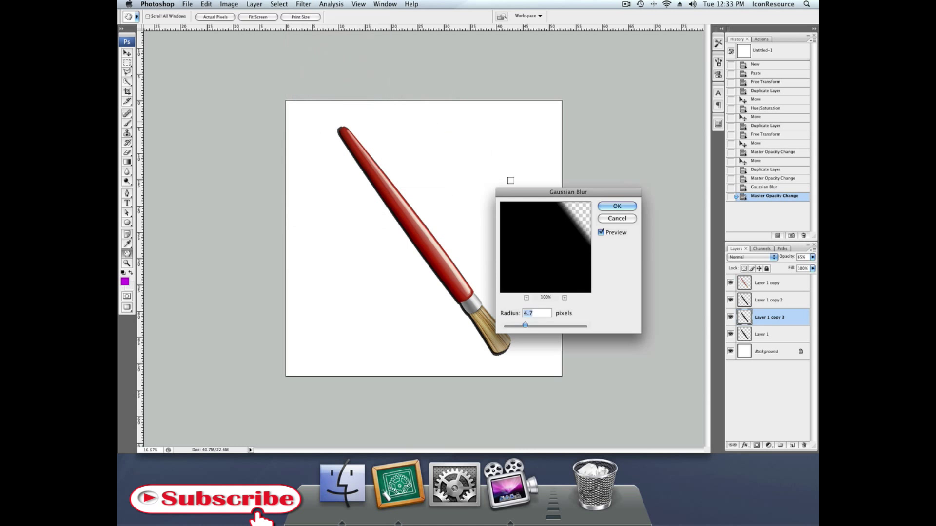
pyautogui.moveTo(543, 326); pyautogui.dragTo(546, 326)
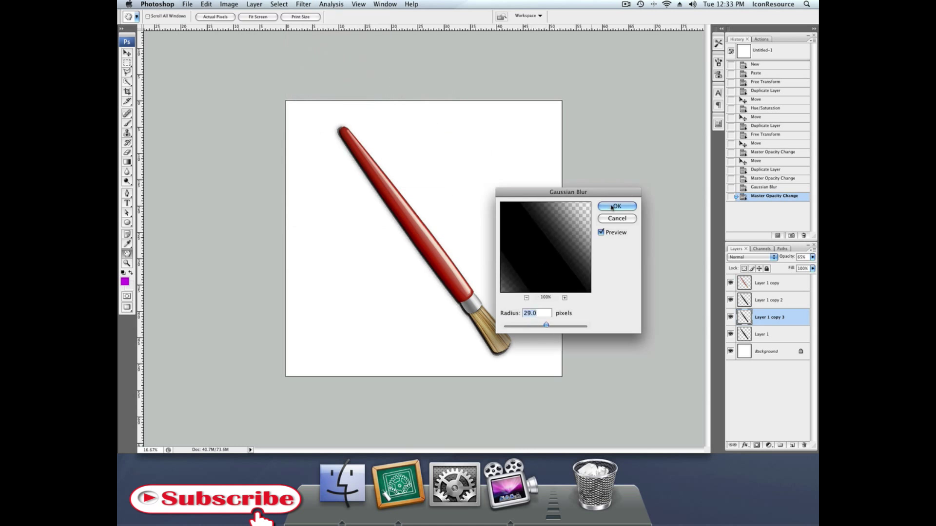
pyautogui.moveTo(573, 216); pyautogui.dragTo(553, 238)
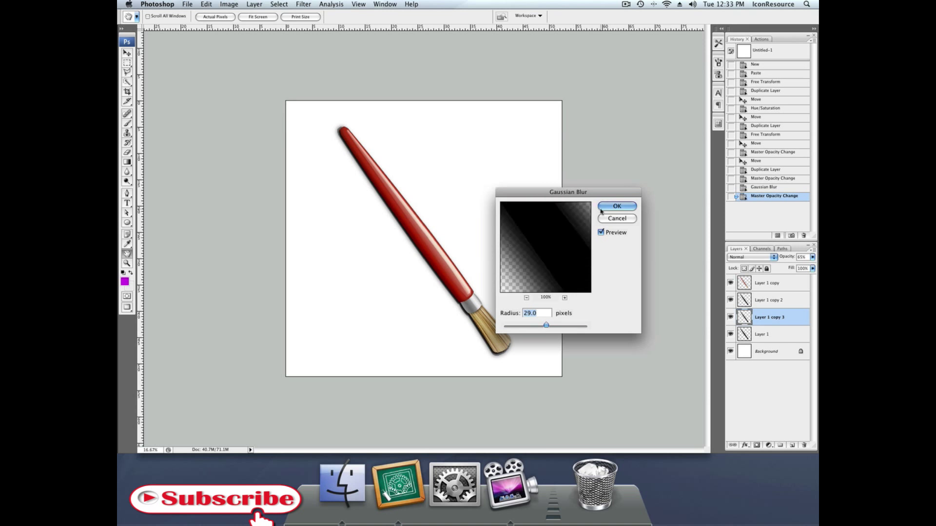
pyautogui.click(617, 206)
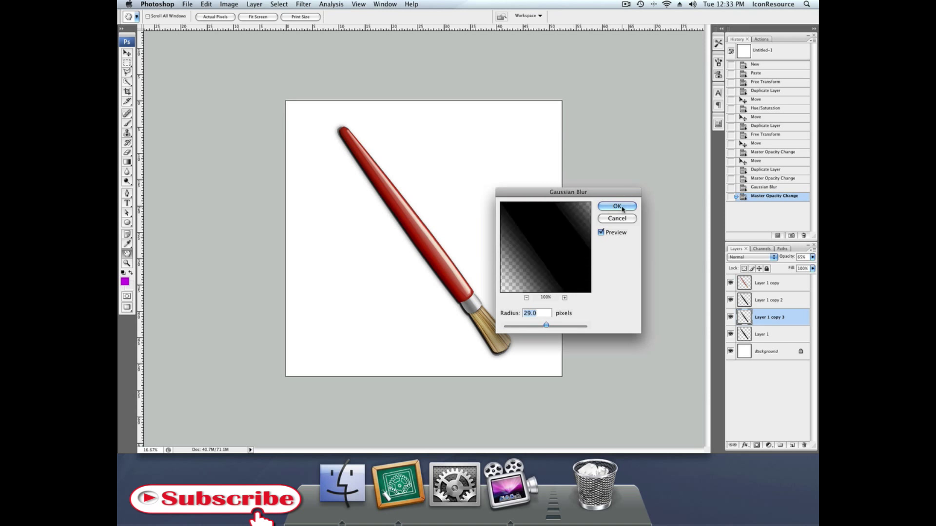
# - Set up a 48.3 px Gaussian Blur on Layer 1
pyautogui.click(768, 336)
pyautogui.click(303, 4)
pyautogui.moveTo(341, 97)
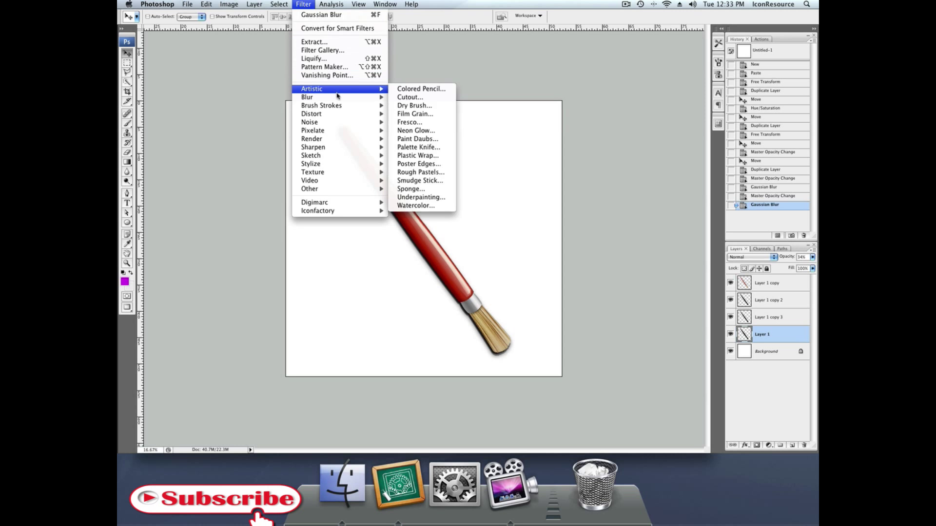
pyautogui.click(416, 130)
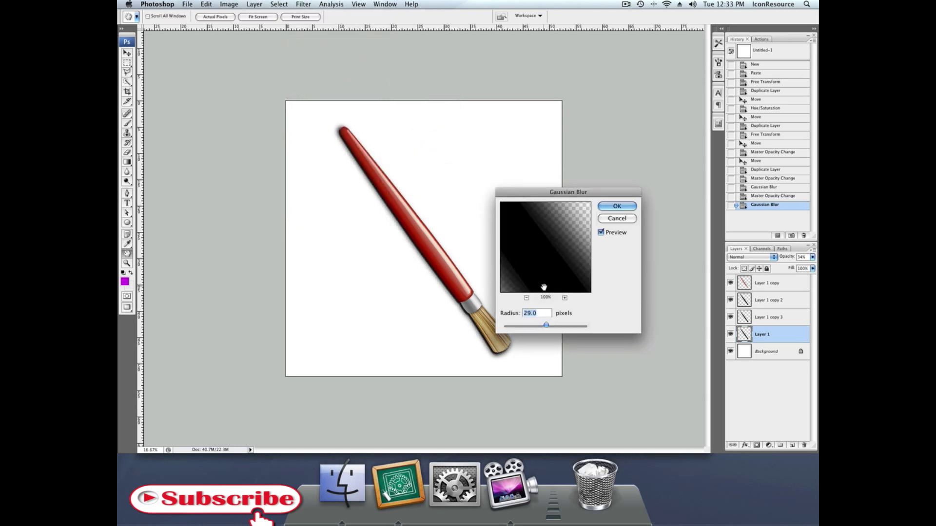
pyautogui.moveTo(552, 325); pyautogui.dragTo(560, 325)
# - Apply the 48.3 px blur, then scale Layer 1 and Layer 1 copy 3 to about 99%
pyautogui.click(613, 205)
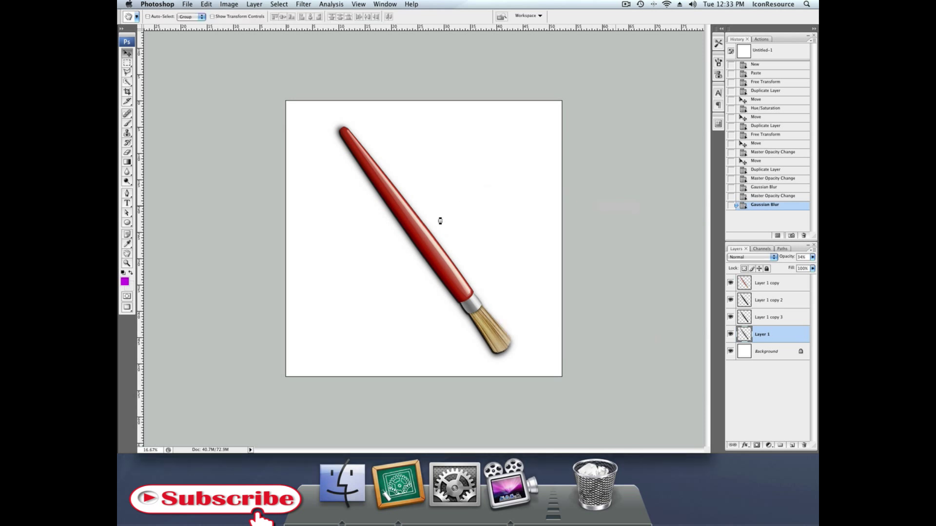
pyautogui.press('super+t')
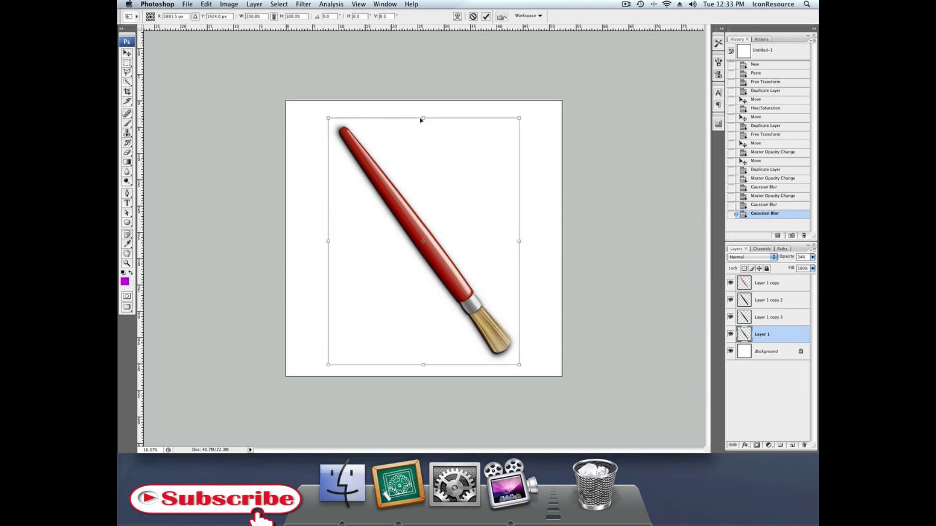
pyautogui.moveTo(323, 114); pyautogui.dragTo(325, 117)
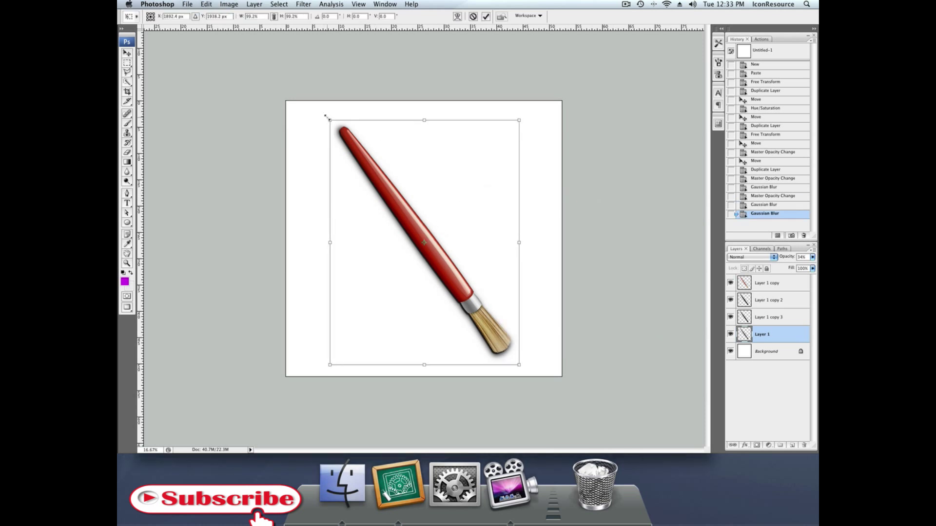
pyautogui.press('Return')
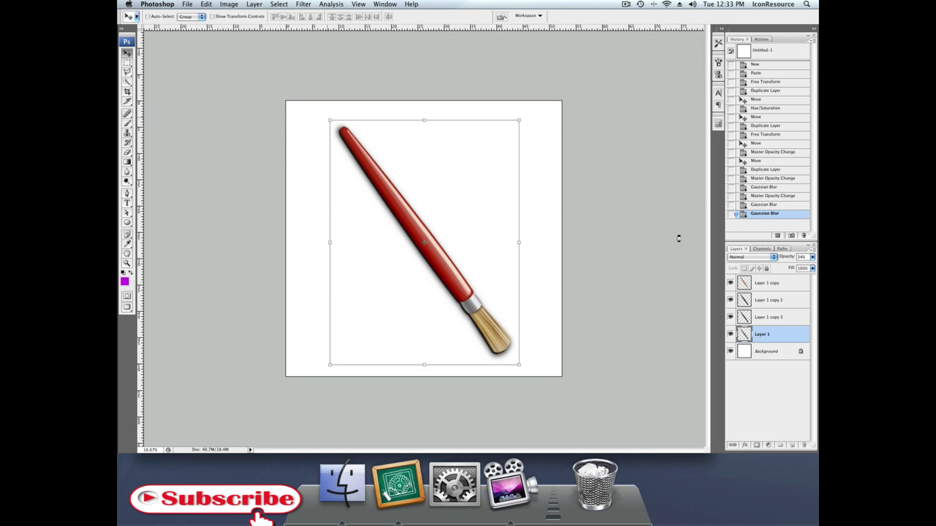
pyautogui.click(768, 318)
pyautogui.press('super+t')
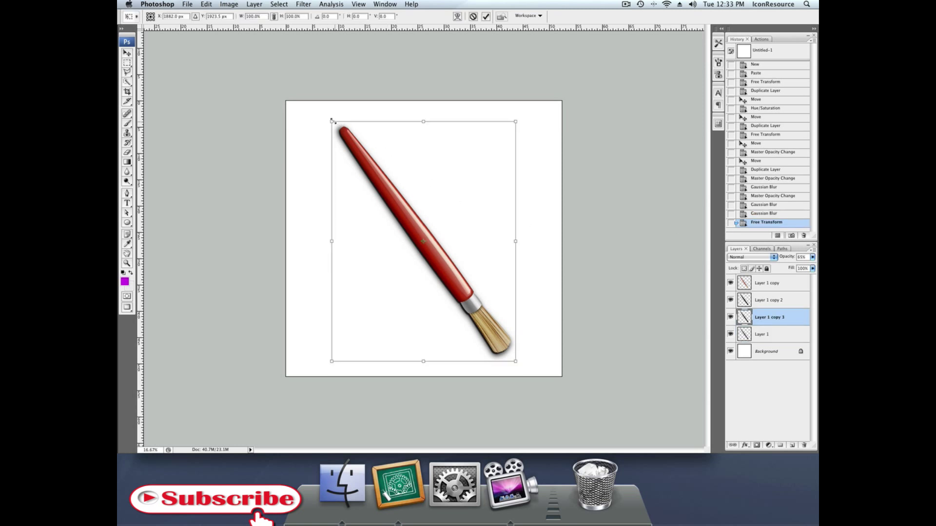
pyautogui.moveTo(332, 122); pyautogui.dragTo(333, 123)
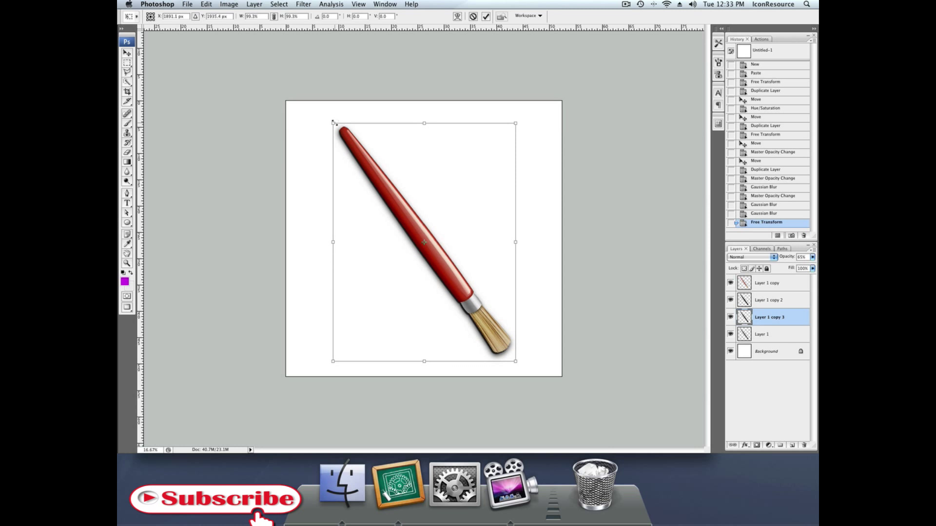
pyautogui.press('Return')
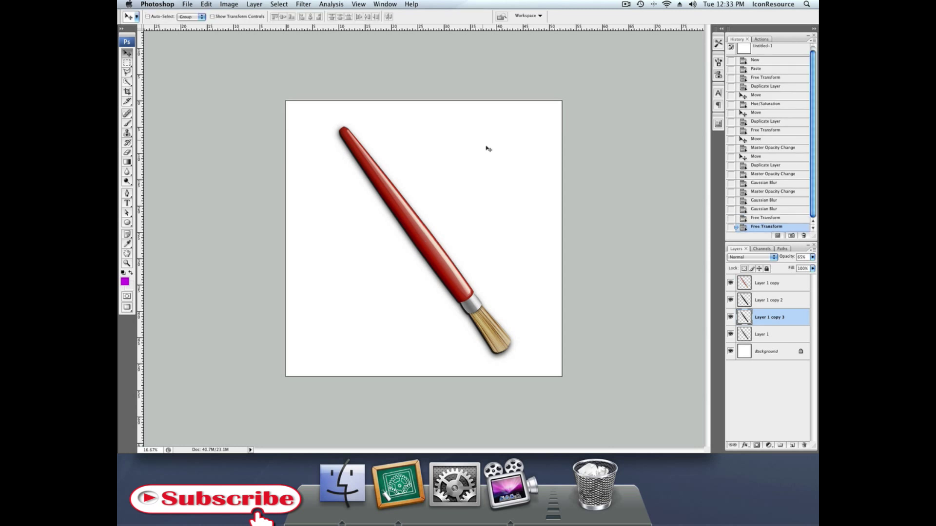
# - Nudge the three shadow layers right together beneath the brush, then zoom in on it
pyautogui.keyDown('shift'); pyautogui.click(783, 300); pyautogui.keyUp('shift')
pyautogui.keyDown('shift'); pyautogui.click(777, 334); pyautogui.keyUp('shift')
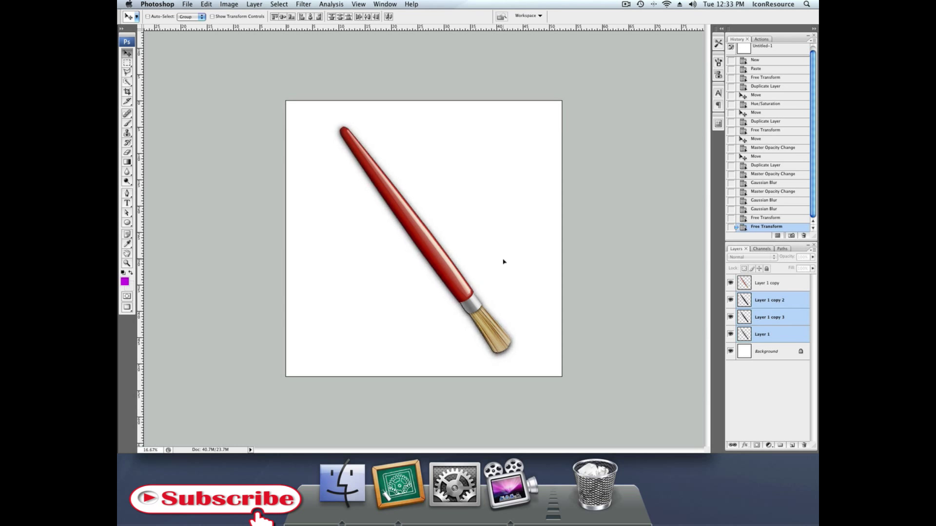
pyautogui.press('Right')
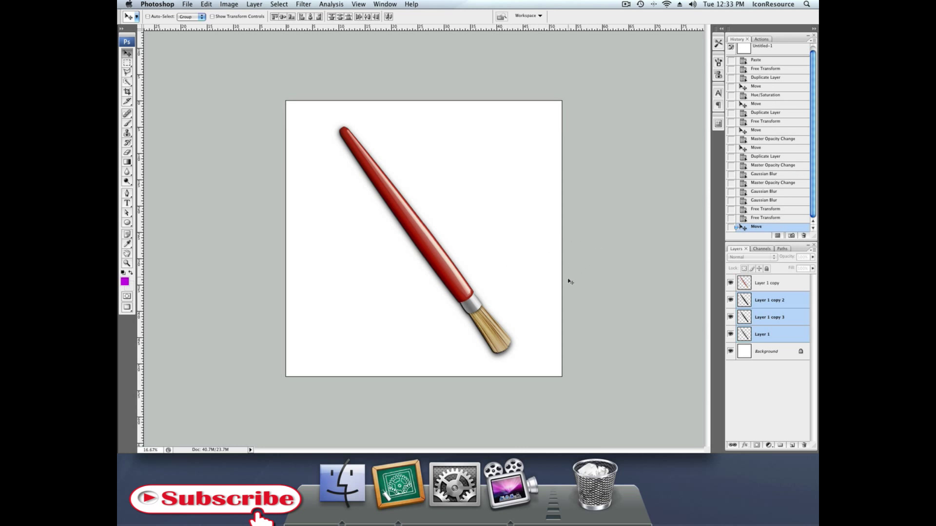
pyautogui.click(768, 288)
pyautogui.press('super+equal')
pyautogui.press('super+equal')
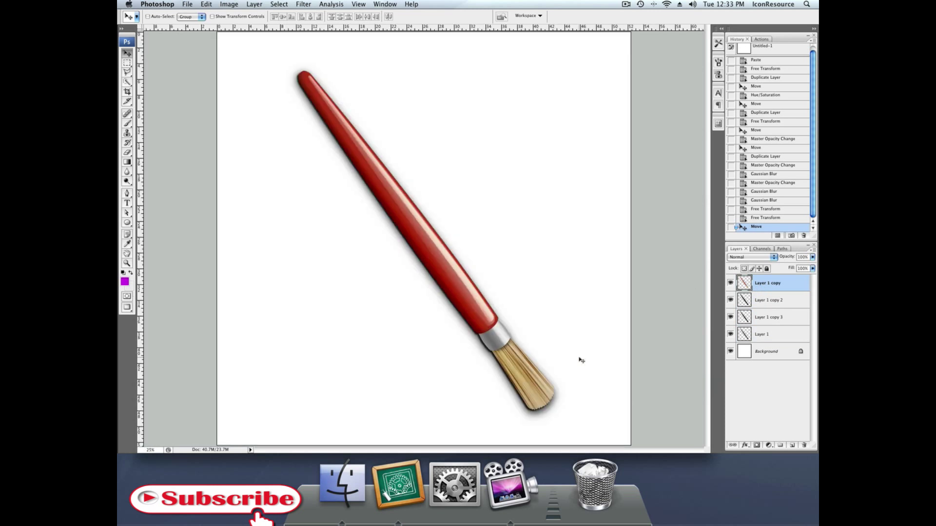
# - Cut jagged, separated strand tips into the bristle ends with a polygonal lasso selection and Delete
pyautogui.scroll(-2, 583, 360)
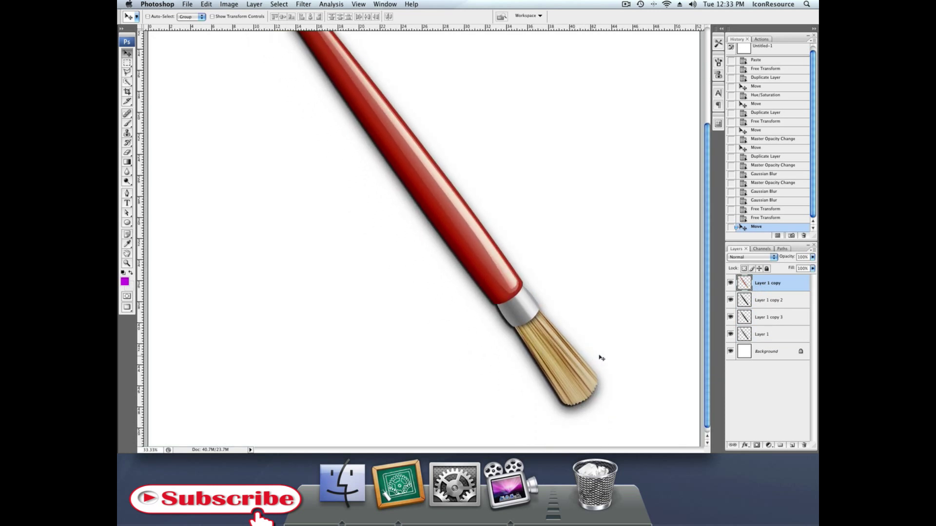
pyautogui.click(126, 73)
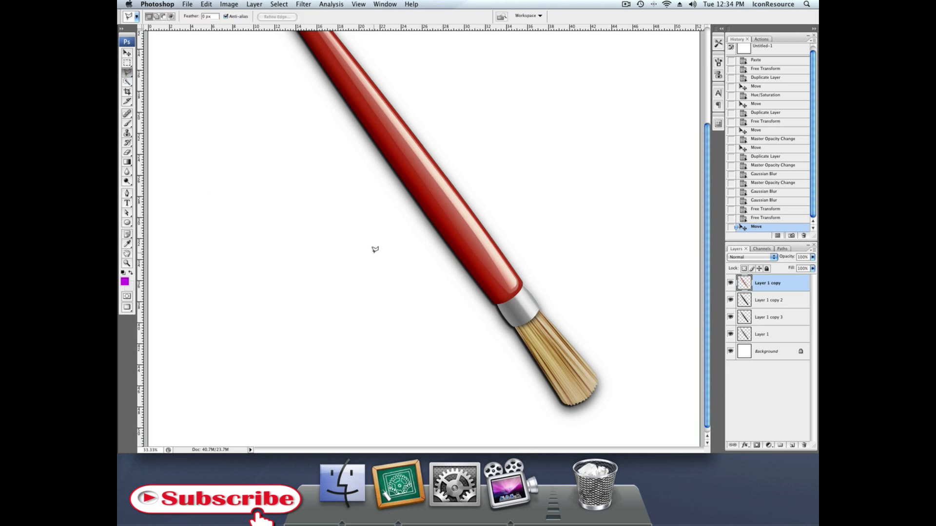
pyautogui.moveTo(574, 409)
pyautogui.mouseDown()
pyautogui.moveTo(538, 352)
pyautogui.moveTo(578, 412)
pyautogui.mouseUp()
pyautogui.click(575, 411)
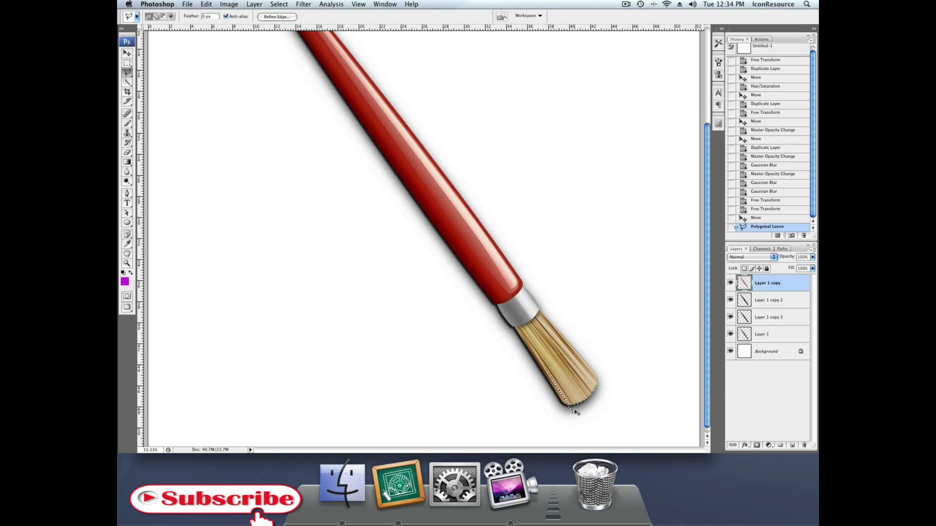
pyautogui.press('super+c')
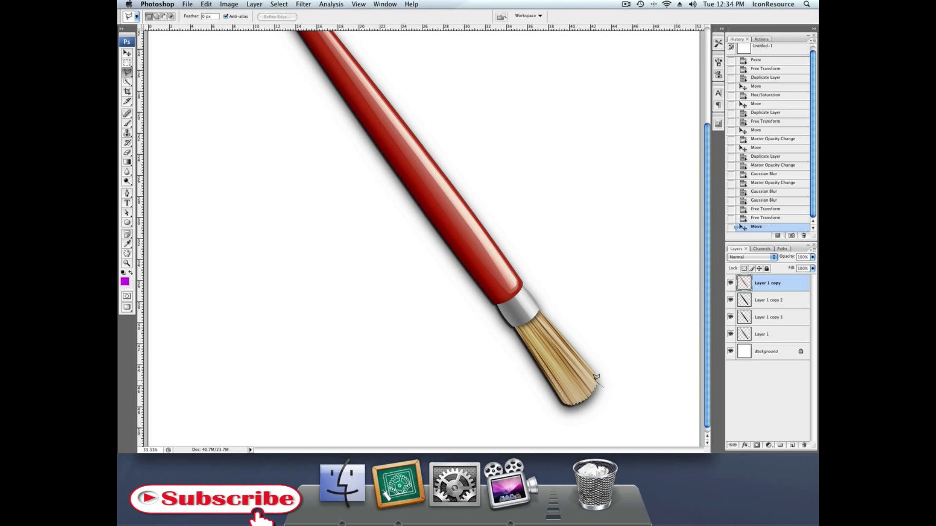
pyautogui.moveTo(574, 348); pyautogui.dragTo(596, 384)
pyautogui.moveTo(601, 395)
pyautogui.mouseDown()
pyautogui.moveTo(578, 362)
pyautogui.moveTo(569, 355)
pyautogui.moveTo(599, 399)
pyautogui.moveTo(560, 356)
pyautogui.moveTo(596, 400)
pyautogui.moveTo(566, 364)
pyautogui.moveTo(583, 406)
pyautogui.moveTo(560, 361)
pyautogui.moveTo(578, 408)
pyautogui.moveTo(554, 362)
pyautogui.moveTo(576, 401)
pyautogui.moveTo(573, 409)
pyautogui.moveTo(565, 399)
pyautogui.moveTo(570, 414)
pyautogui.moveTo(602, 421)
pyautogui.moveTo(620, 398)
pyautogui.mouseUp()
pyautogui.doubleClick(620, 398)
pyautogui.press('Delete')
pyautogui.hotkey('ctrl', 'd')
pyautogui.scroll(-1, 636, 386)
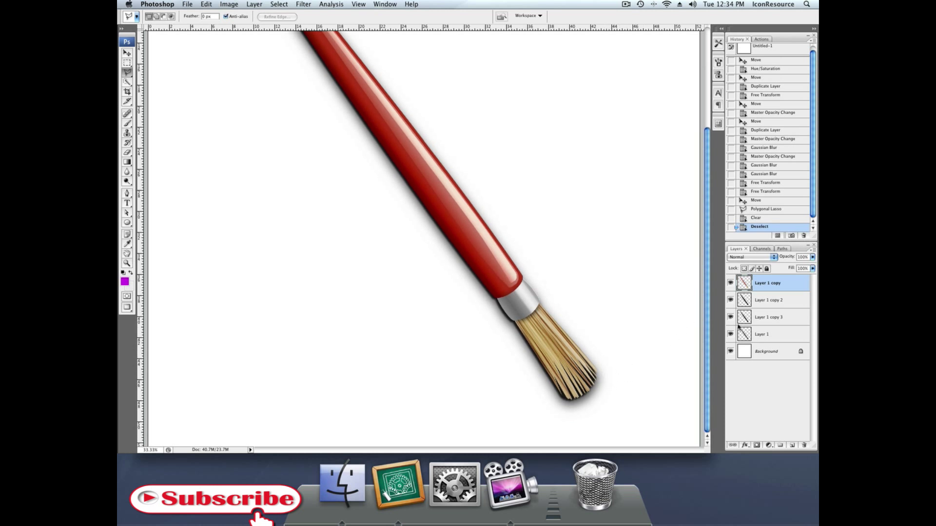
# - Erase the bristle-tip shadow on Layer 1 copy 2 with a soft 484 px eraser
pyautogui.click(768, 305)
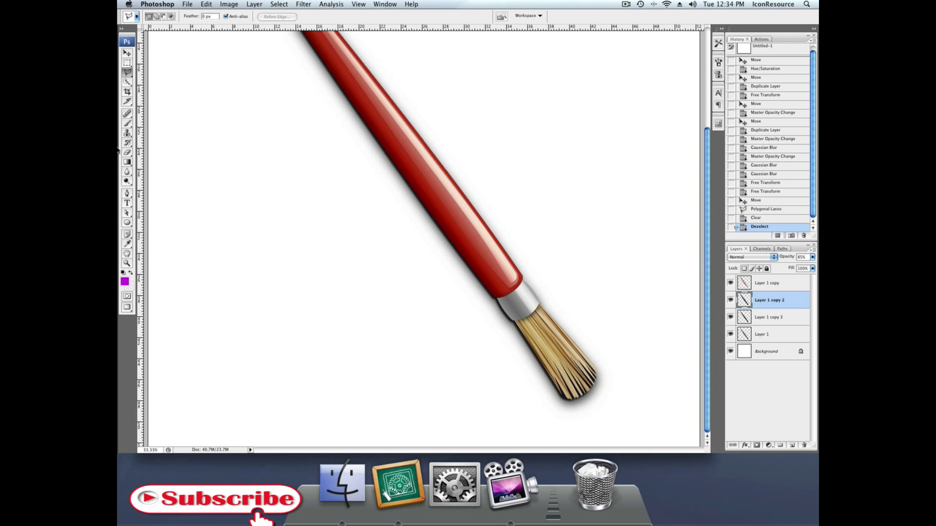
pyautogui.click(127, 152)
pyautogui.click(174, 16)
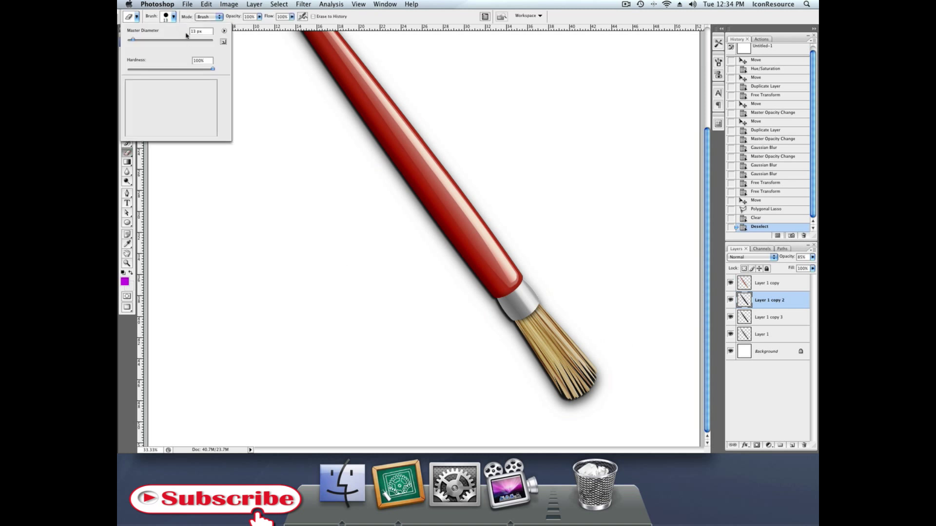
pyautogui.click(189, 39)
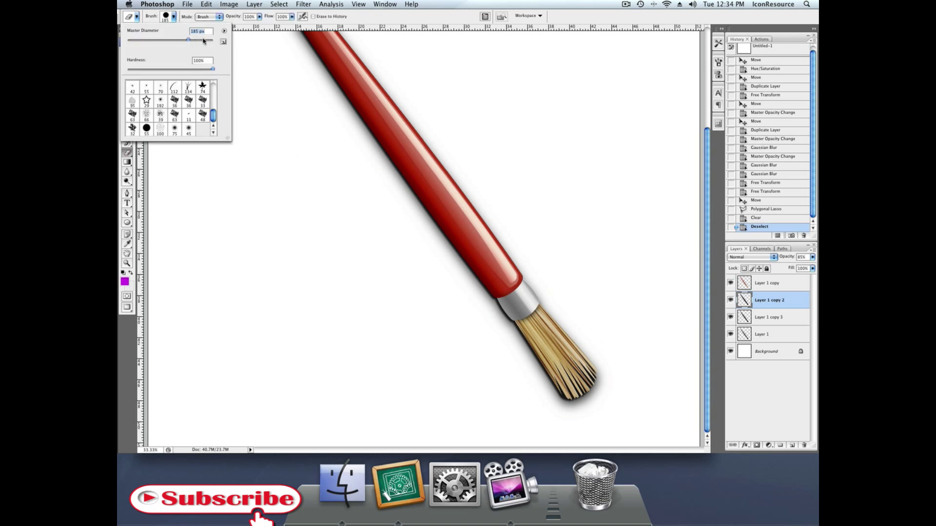
pyautogui.click(204, 40)
pyautogui.click(587, 393)
pyautogui.moveTo(588, 392)
pyautogui.mouseDown()
pyautogui.moveTo(560, 390)
pyautogui.moveTo(579, 397)
pyautogui.moveTo(595, 380)
pyautogui.moveTo(587, 385)
pyautogui.mouseUp()
# - Undo the stray stroke and lightly fade the tip shadow with the eraser at 43% opacity
pyautogui.click(767, 317)
pyautogui.hotkey('ctrl', 'z')
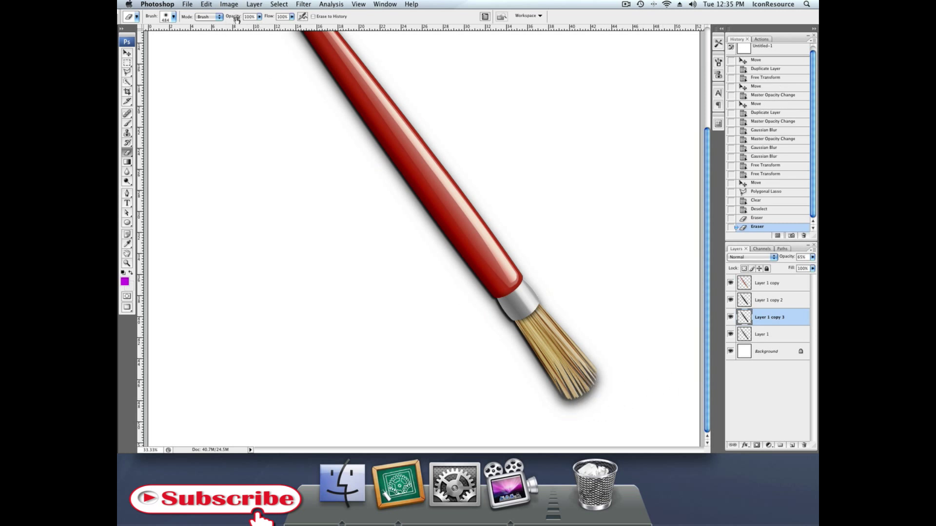
pyautogui.moveTo(237, 20); pyautogui.dragTo(212, 23)
pyautogui.moveTo(584, 379); pyautogui.dragTo(593, 388)
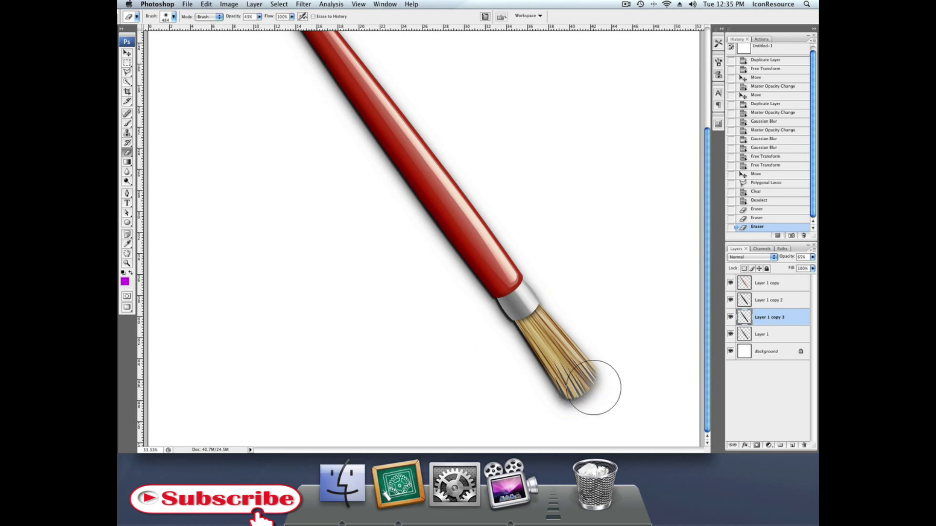
pyautogui.click(786, 299)
pyautogui.moveTo(616, 372); pyautogui.dragTo(566, 376)
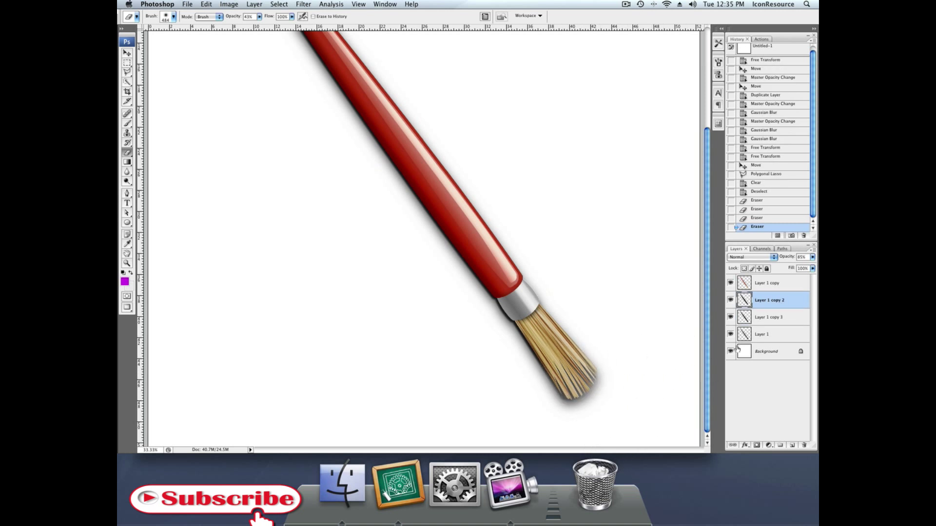
# - Hide Layer 1 copy 3 and Layer 1
pyautogui.scroll(5, 681, 317)
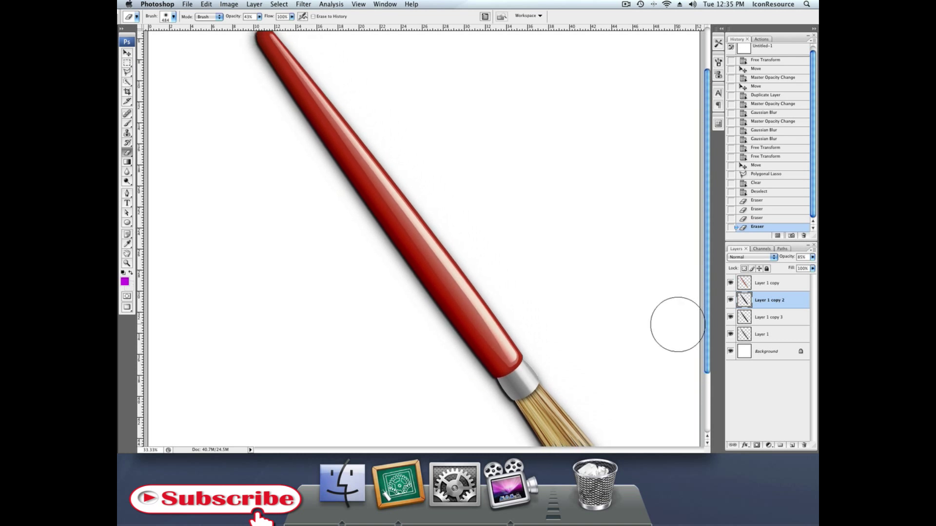
pyautogui.scroll(-3, 677, 324)
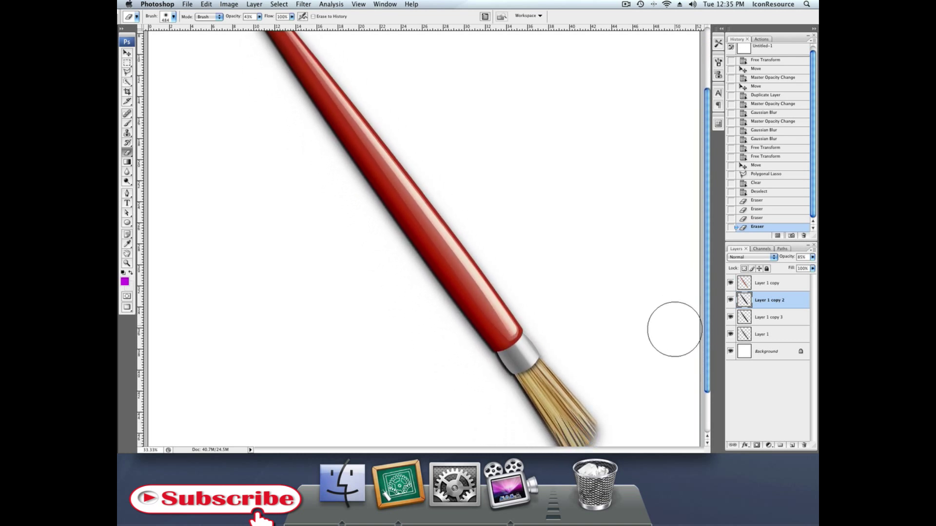
pyautogui.scroll(-4, 675, 330)
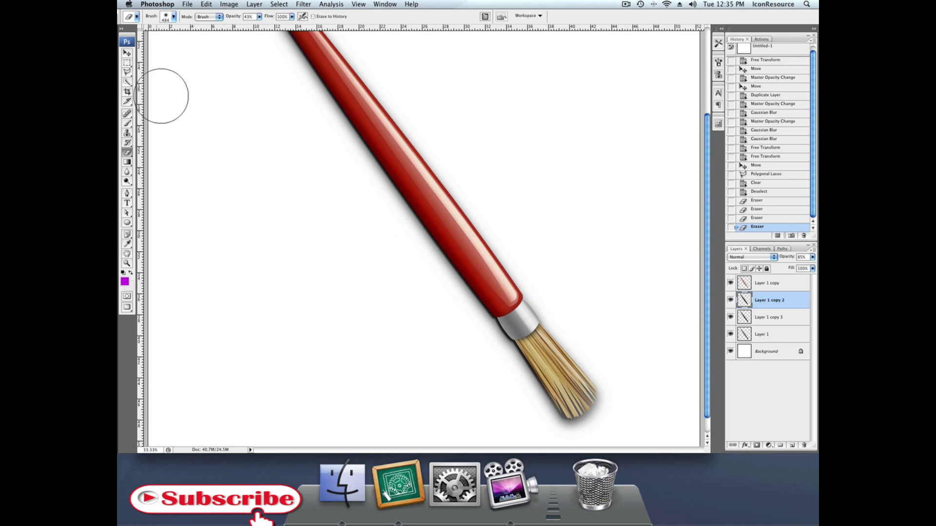
pyautogui.click(126, 53)
pyautogui.scroll(6, 502, 248)
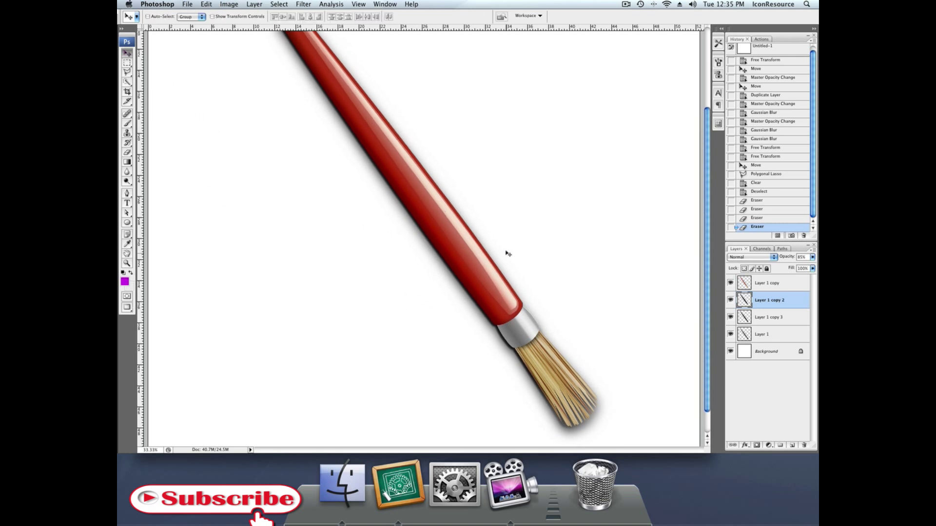
pyautogui.scroll(1, 507, 253)
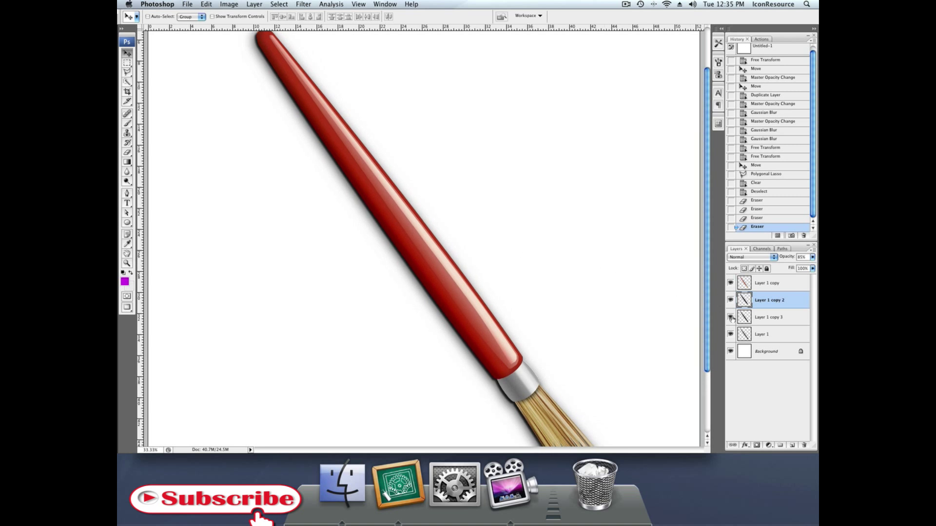
pyautogui.moveTo(731, 319); pyautogui.dragTo(731, 334)
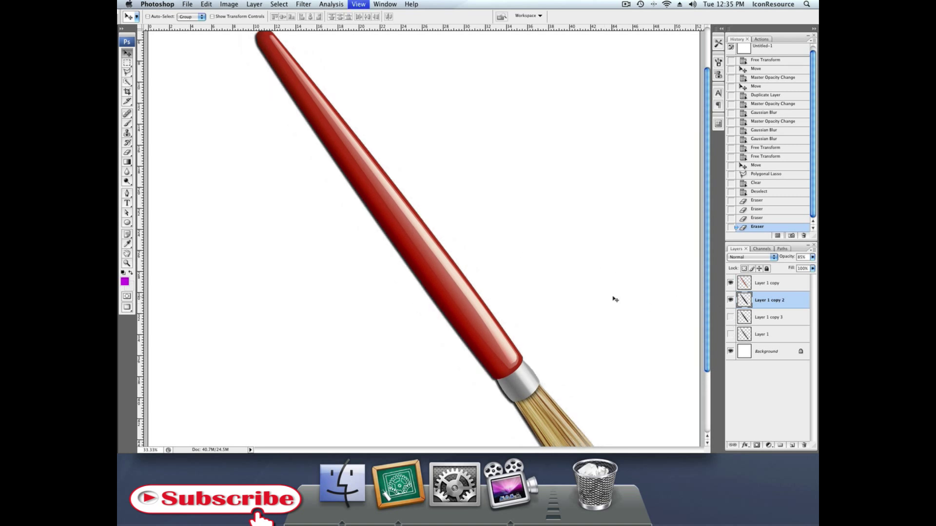
# - Zoom out and distort the Layer 1 copy 2 shadow, pulling its corners down toward the ground
pyautogui.press('super+minus')
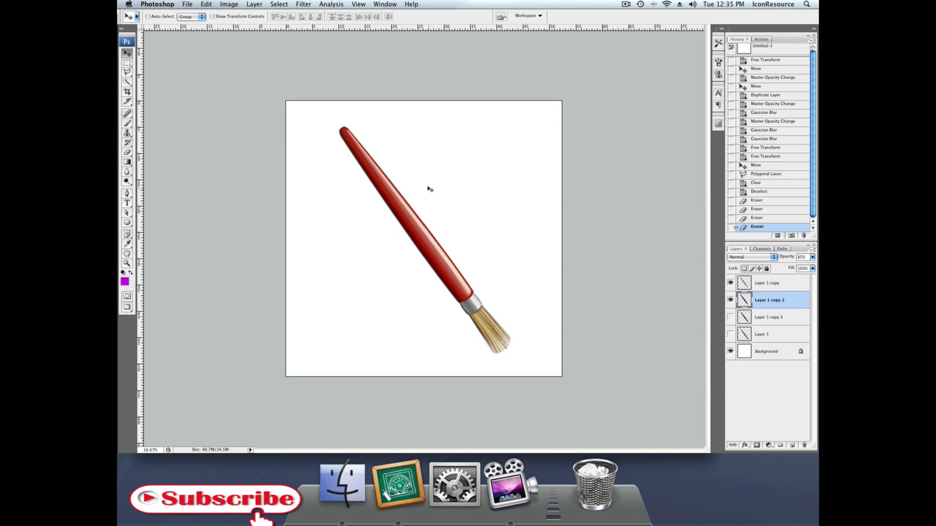
pyautogui.click(207, 4)
pyautogui.moveTo(268, 166)
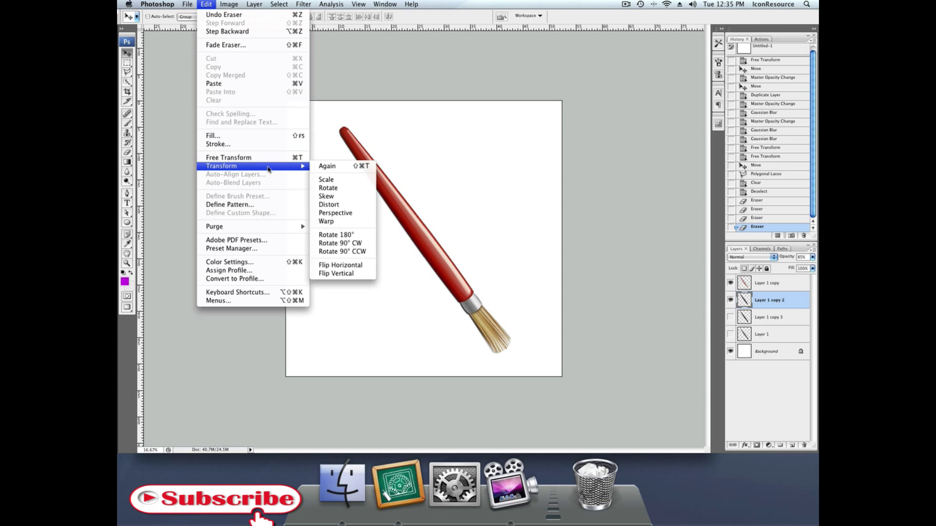
pyautogui.click(329, 205)
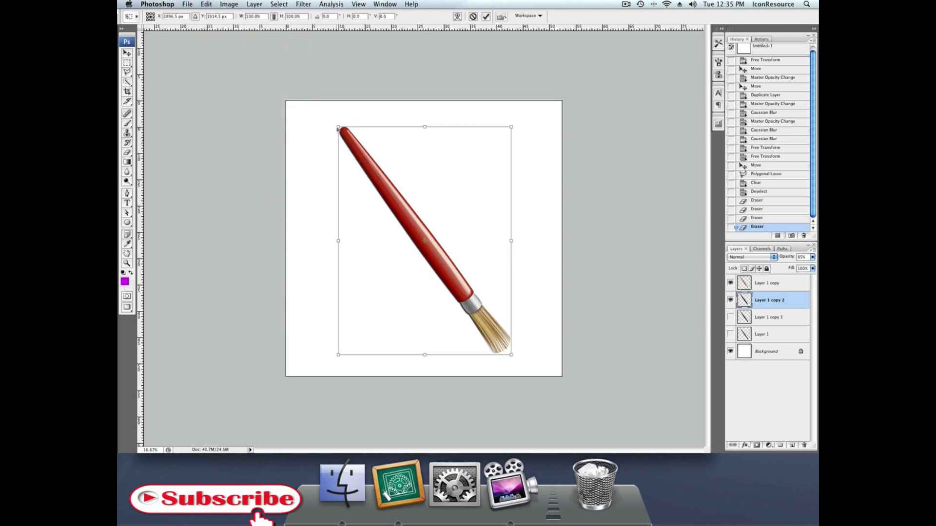
pyautogui.moveTo(338, 128); pyautogui.dragTo(292, 306)
pyautogui.moveTo(340, 357)
pyautogui.mouseDown()
pyautogui.moveTo(337, 377)
pyautogui.moveTo(336, 369)
pyautogui.mouseUp()
pyautogui.moveTo(291, 307); pyautogui.dragTo(310, 342)
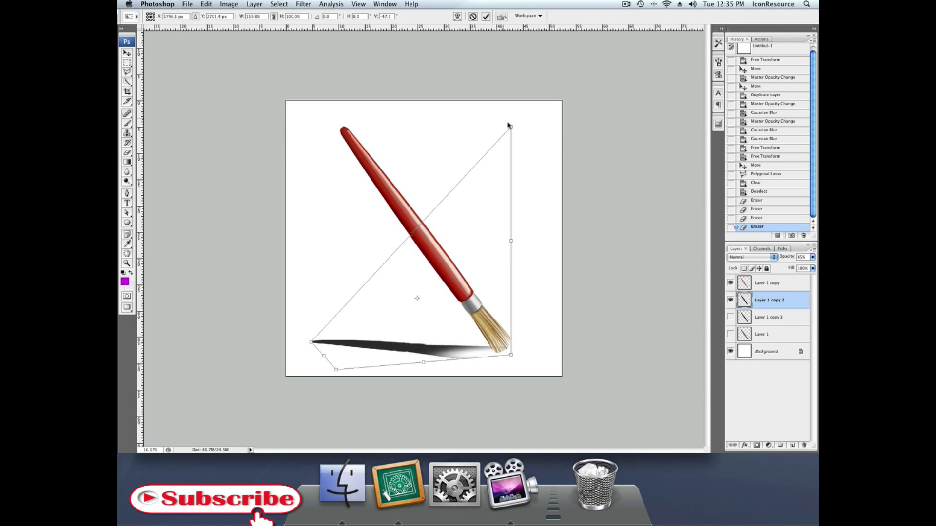
pyautogui.moveTo(505, 131); pyautogui.dragTo(380, 281)
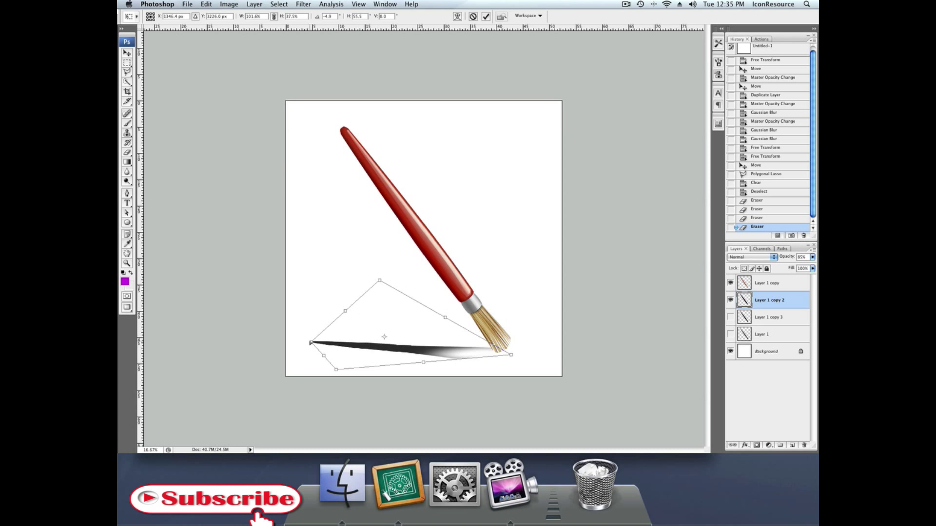
# - Refine the distort corners into a thin flat strip meeting the bristle tip and commit
pyautogui.moveTo(310, 342); pyautogui.dragTo(311, 353)
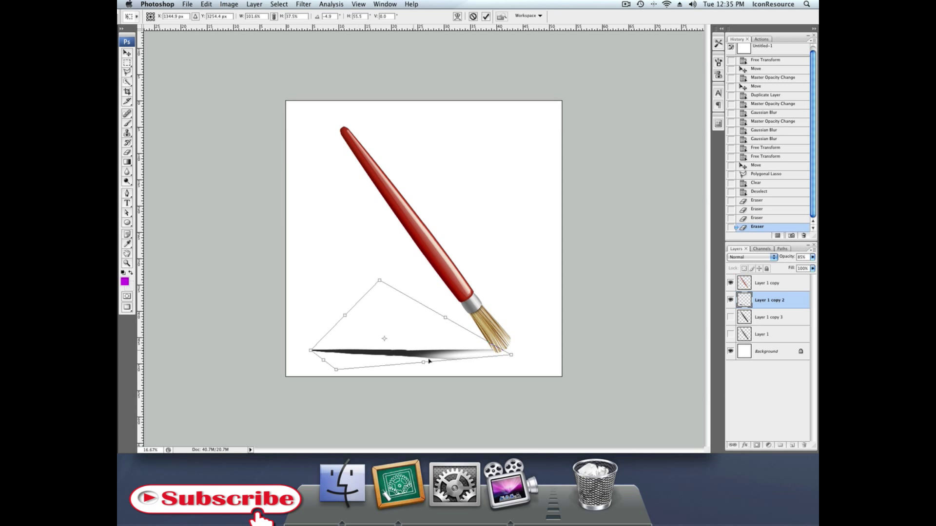
pyautogui.moveTo(431, 363); pyautogui.dragTo(441, 359)
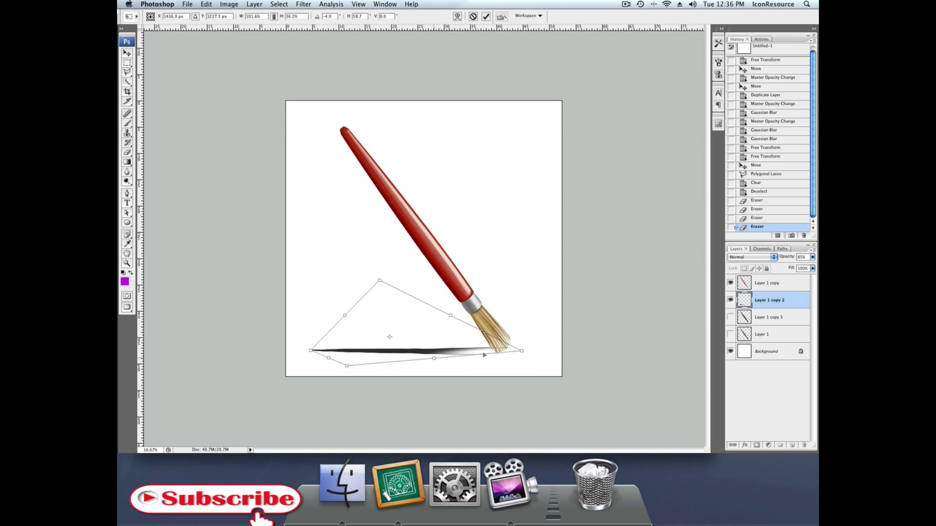
pyautogui.moveTo(520, 350); pyautogui.dragTo(515, 350)
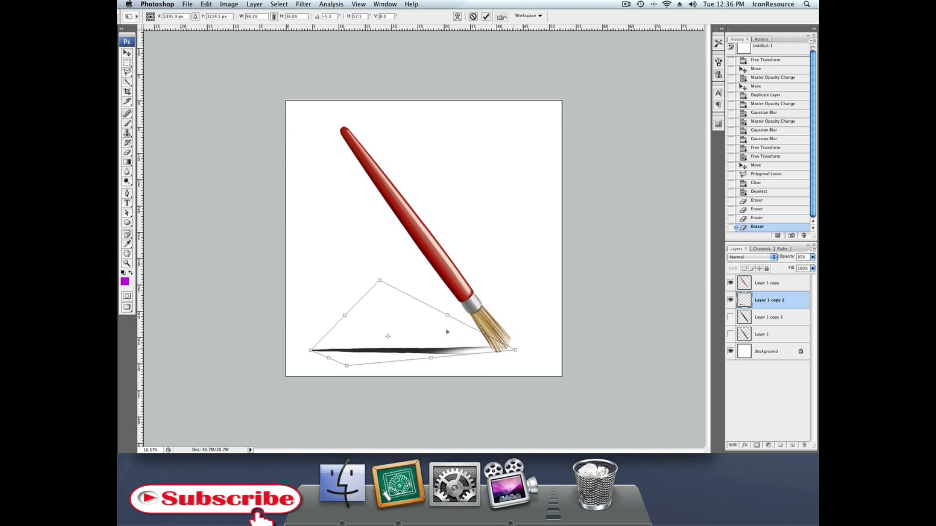
pyautogui.moveTo(346, 366); pyautogui.dragTo(446, 369)
pyautogui.moveTo(378, 281); pyautogui.dragTo(331, 321)
pyautogui.moveTo(377, 363); pyautogui.dragTo(373, 369)
pyautogui.moveTo(319, 340); pyautogui.dragTo(323, 333)
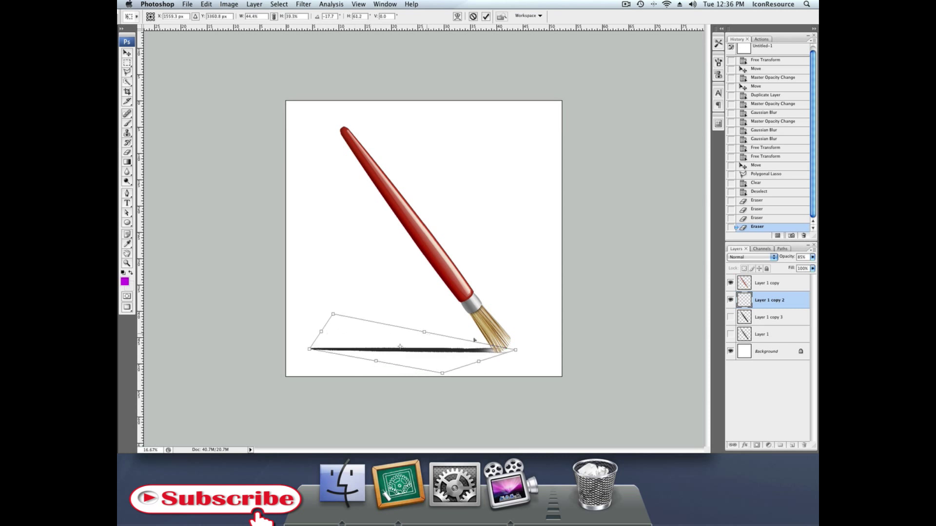
pyautogui.moveTo(517, 349); pyautogui.dragTo(518, 342)
pyautogui.moveTo(442, 377); pyautogui.dragTo(443, 398)
pyautogui.moveTo(480, 371); pyautogui.dragTo(478, 375)
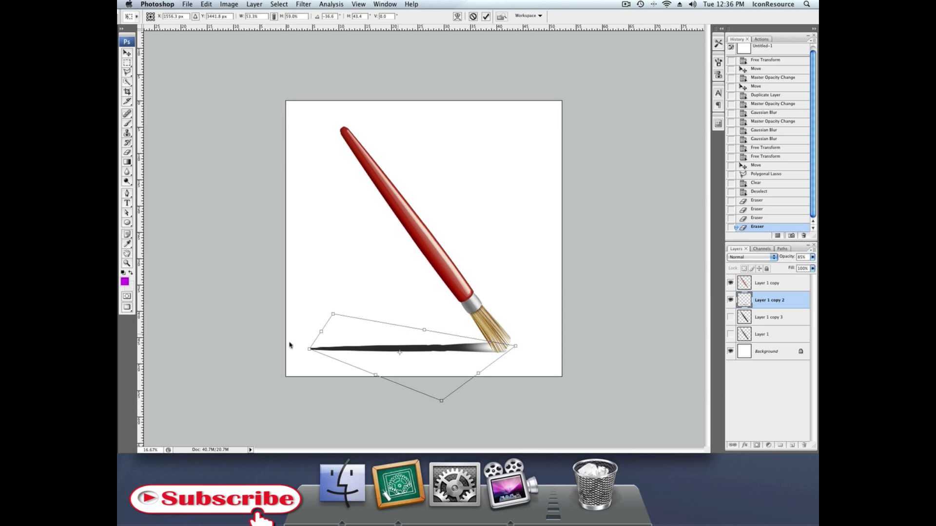
pyautogui.moveTo(334, 315); pyautogui.dragTo(339, 307)
pyautogui.press('Return')
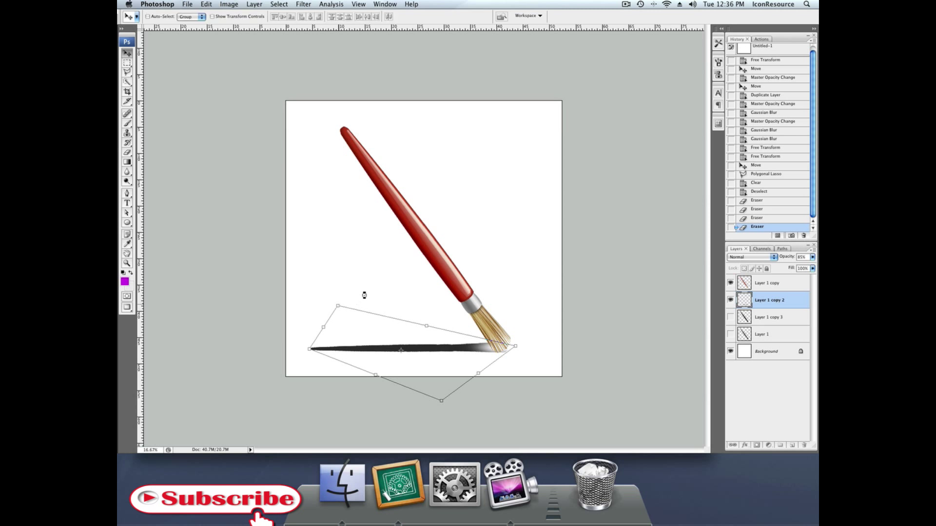
# - Duplicate the Layer 1 copy 2 shadow as Layer 1 copy 4
pyautogui.rightClick(763, 296)
pyautogui.click(768, 292)
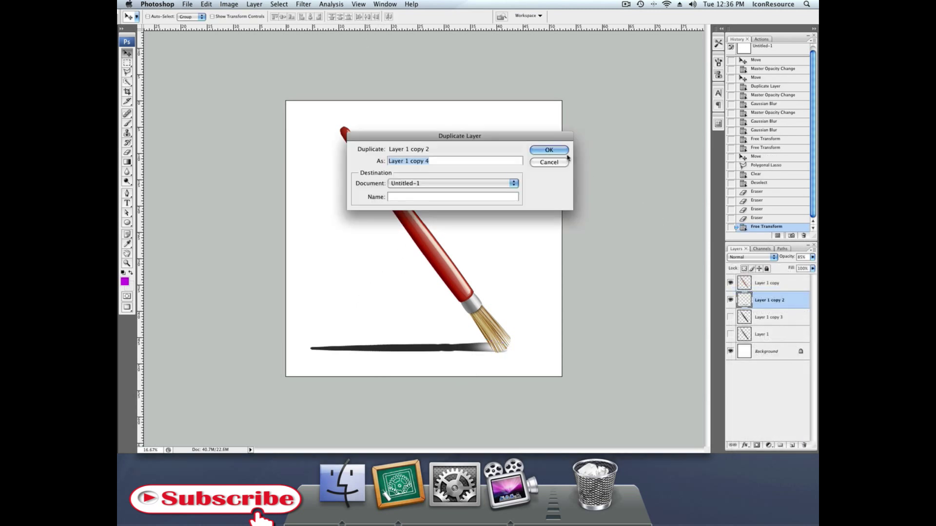
pyautogui.click(558, 151)
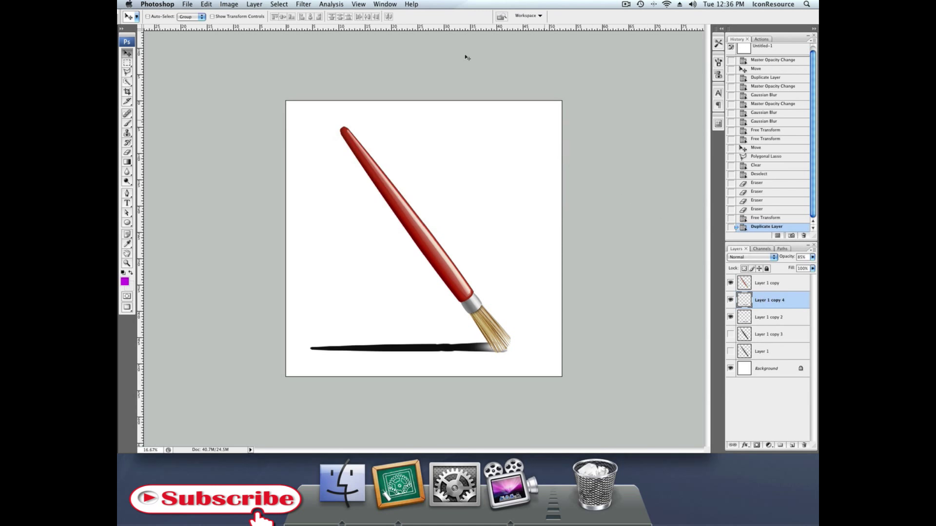
# - Gaussian-blur Layer 1 copy 4 at 39.6 px and lower its opacity to 71%
pyautogui.click(303, 4)
pyautogui.moveTo(360, 98)
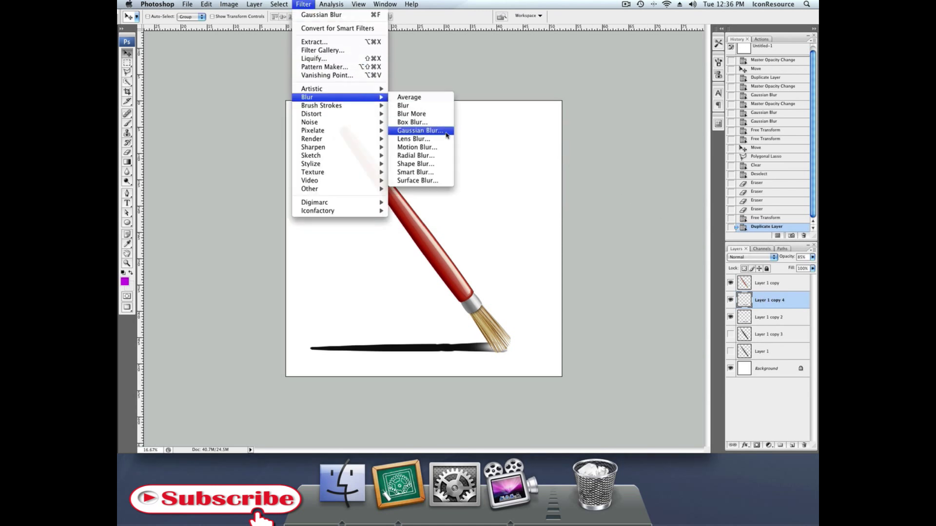
pyautogui.click(420, 131)
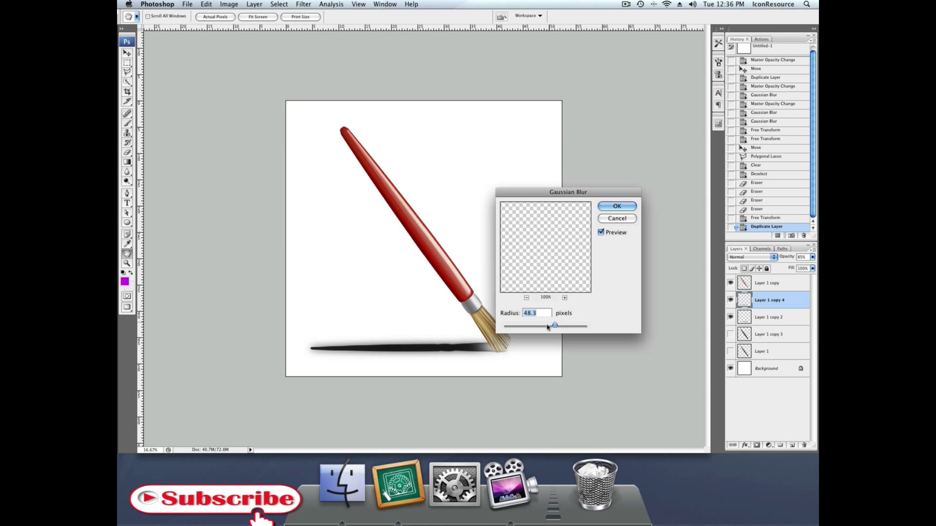
pyautogui.moveTo(548, 327); pyautogui.dragTo(551, 326)
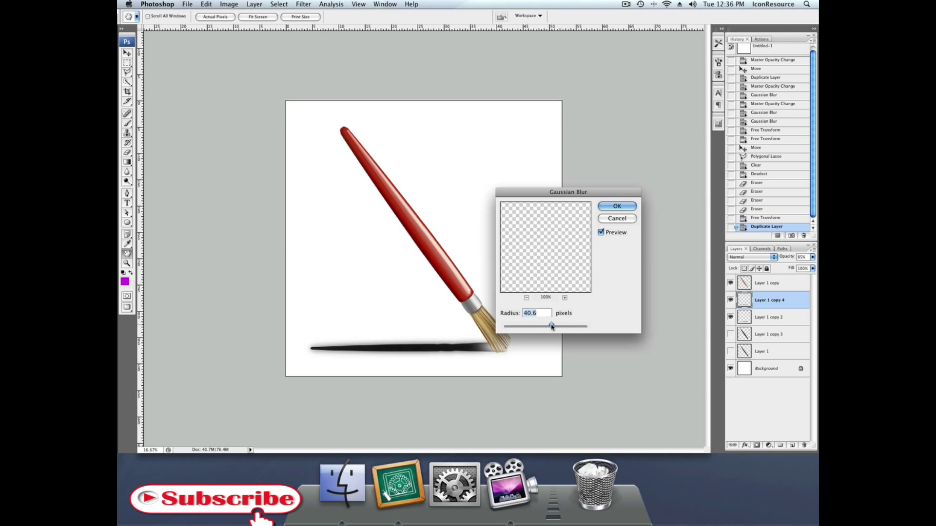
pyautogui.click(616, 206)
pyautogui.moveTo(790, 258); pyautogui.dragTo(786, 258)
# - Gaussian-blur the Layer 1 copy 2 shadow and lower its opacity to 41%
pyautogui.click(774, 316)
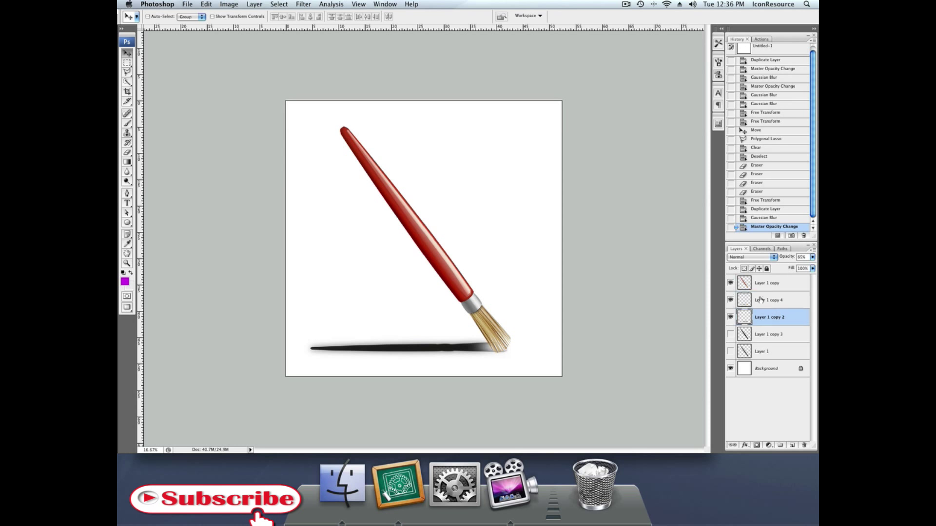
pyautogui.click(303, 4)
pyautogui.moveTo(347, 97)
pyautogui.click(420, 130)
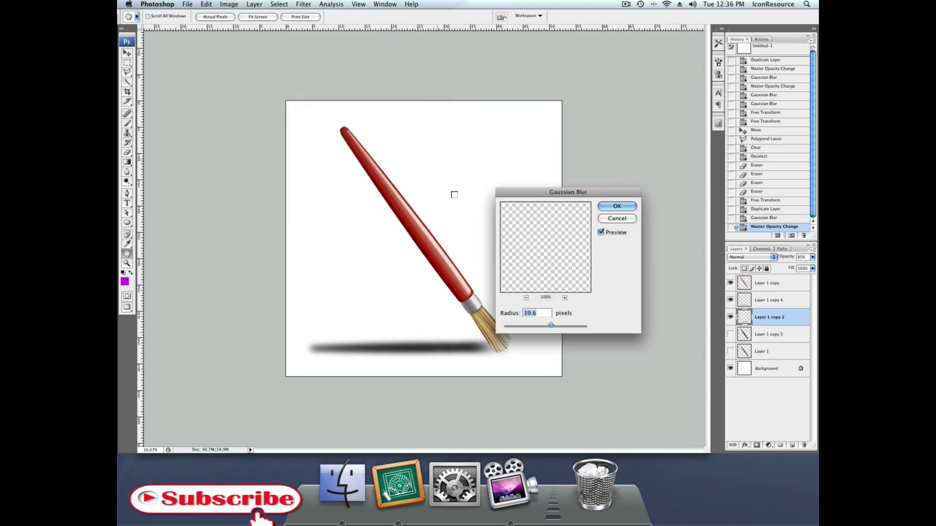
pyautogui.moveTo(530, 326); pyautogui.dragTo(534, 327)
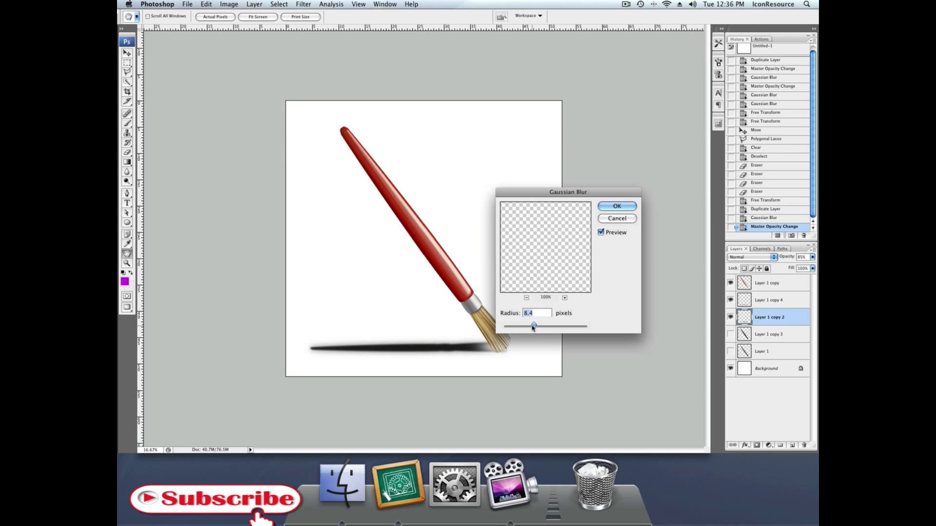
pyautogui.click(615, 207)
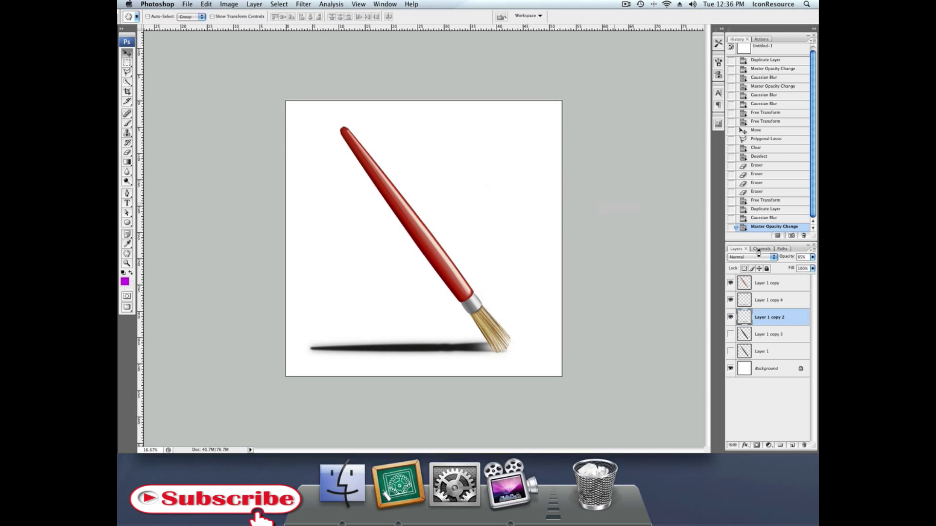
pyautogui.moveTo(782, 258); pyautogui.dragTo(771, 261)
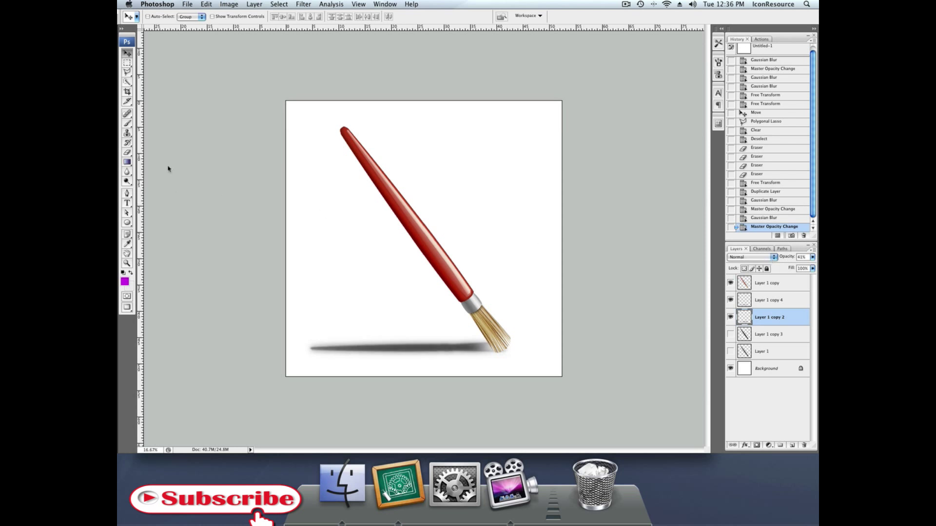
# - Merge both shadow layers into Layer 1 copy 4 and fade its left end with an 813 px eraser
pyautogui.keyDown('shift'); pyautogui.click(775, 300); pyautogui.keyUp('shift')
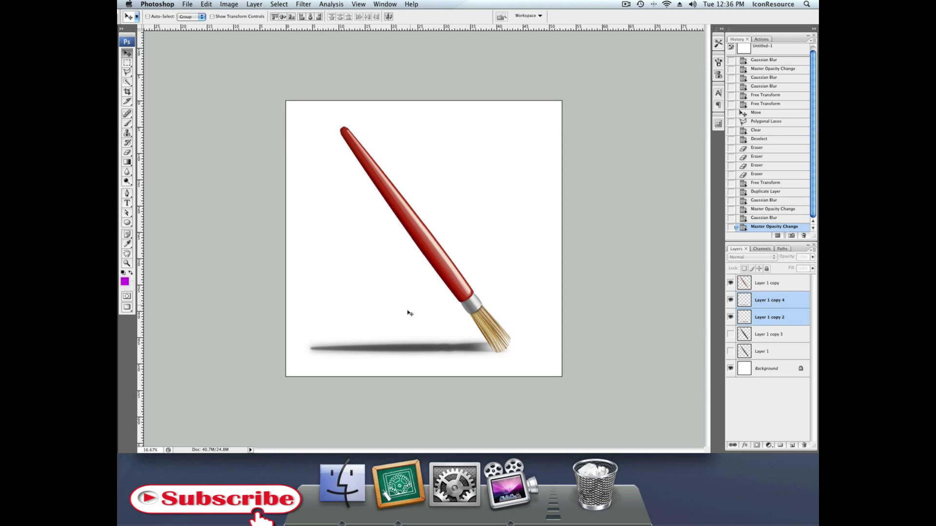
pyautogui.press('super+e')
pyautogui.click(126, 152)
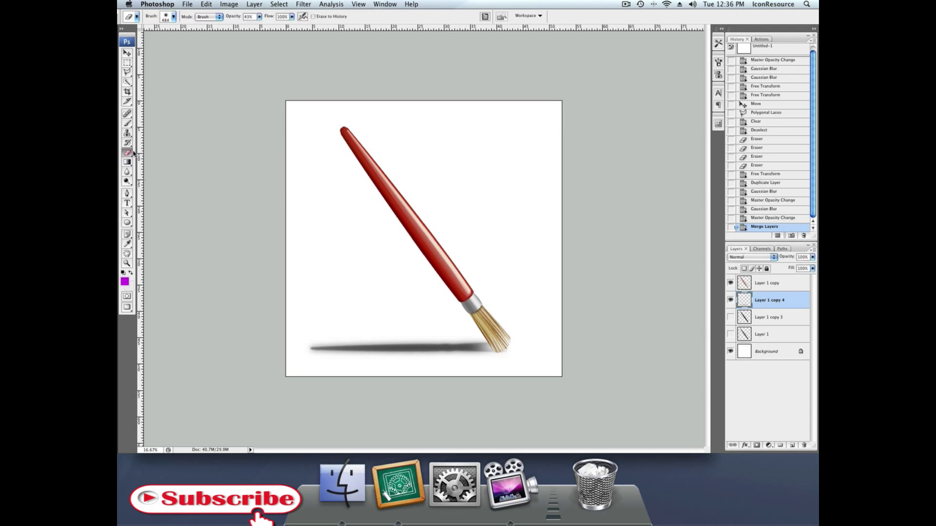
pyautogui.click(173, 17)
pyautogui.moveTo(207, 40); pyautogui.dragTo(208, 41)
pyautogui.moveTo(371, 332)
pyautogui.mouseDown()
pyautogui.moveTo(412, 347)
pyautogui.moveTo(297, 341)
pyautogui.mouseUp()
pyautogui.moveTo(417, 350); pyautogui.dragTo(314, 349)
pyautogui.moveTo(399, 346); pyautogui.dragTo(285, 348)
pyautogui.moveTo(344, 346); pyautogui.dragTo(273, 350)
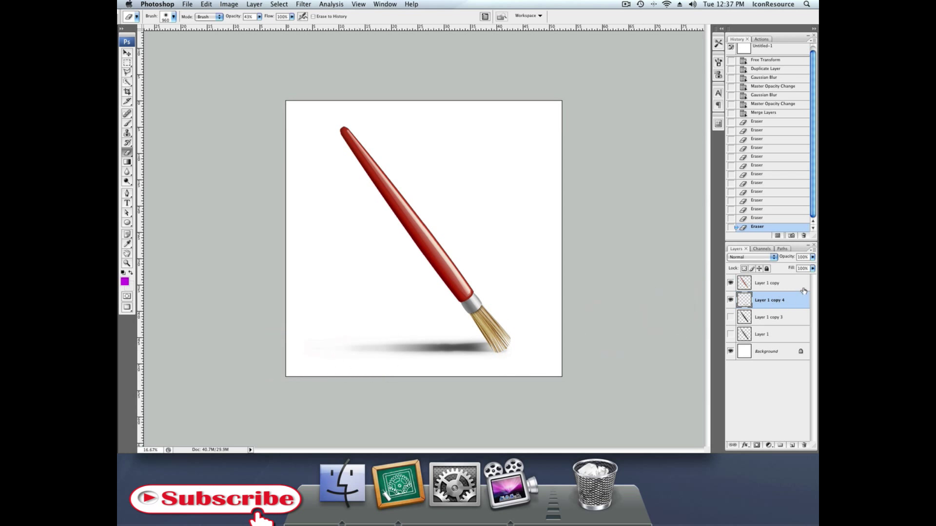
pyautogui.rightClick(777, 301)
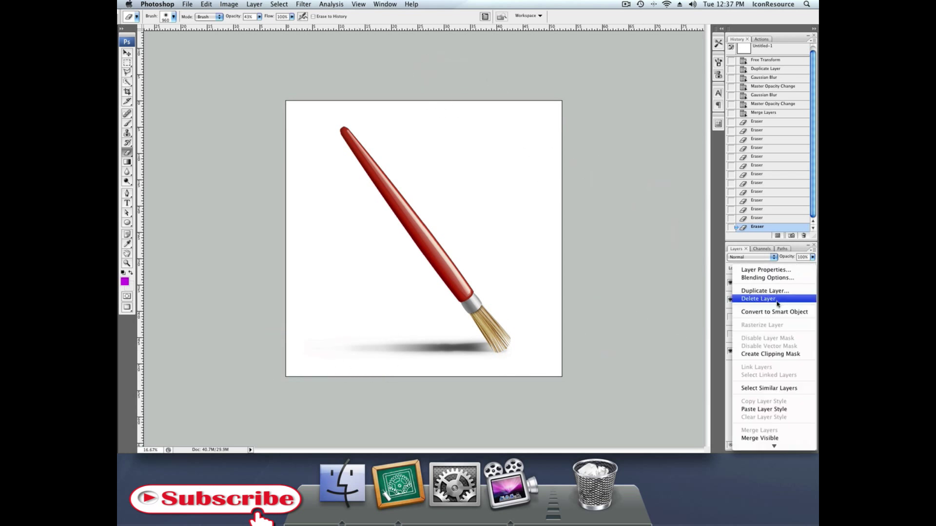
pyautogui.click(723, 276)
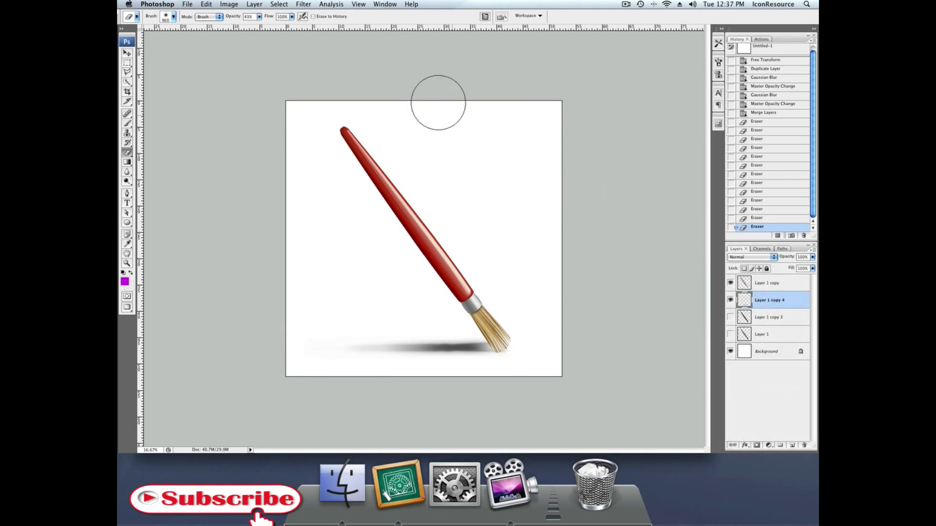
# - Re-blur the merged shadow with a larger Gaussian Blur radius
pyautogui.click(303, 4)
pyautogui.moveTo(351, 97)
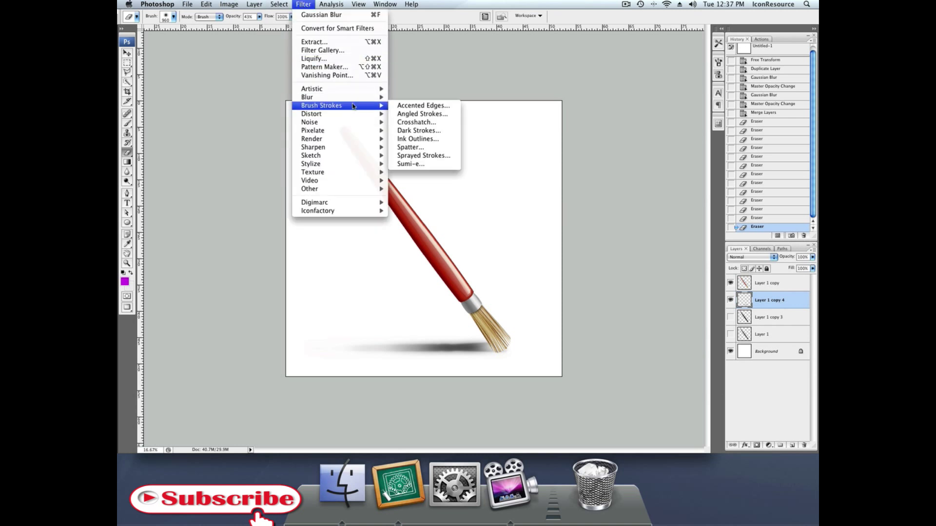
pyautogui.click(419, 130)
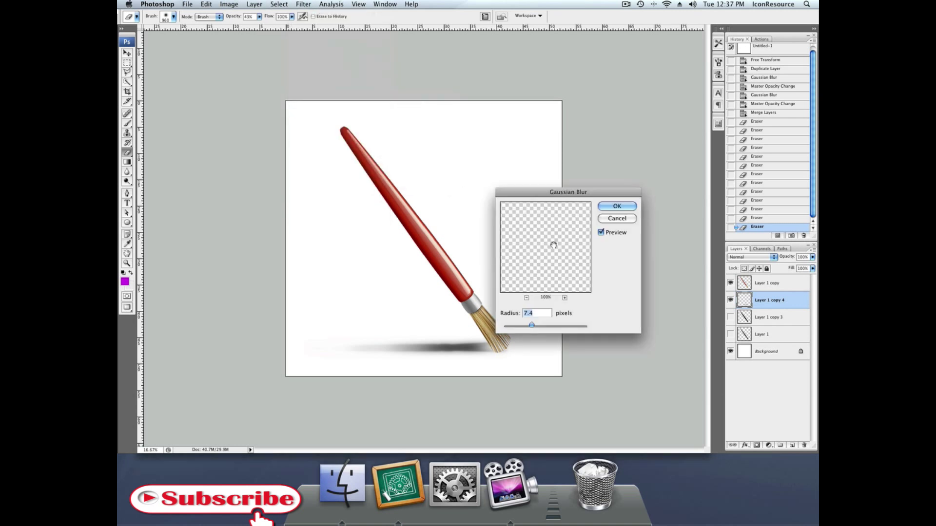
pyautogui.click(536, 325)
pyautogui.moveTo(537, 325)
pyautogui.mouseDown()
pyautogui.moveTo(555, 326)
pyautogui.moveTo(544, 326)
pyautogui.mouseUp()
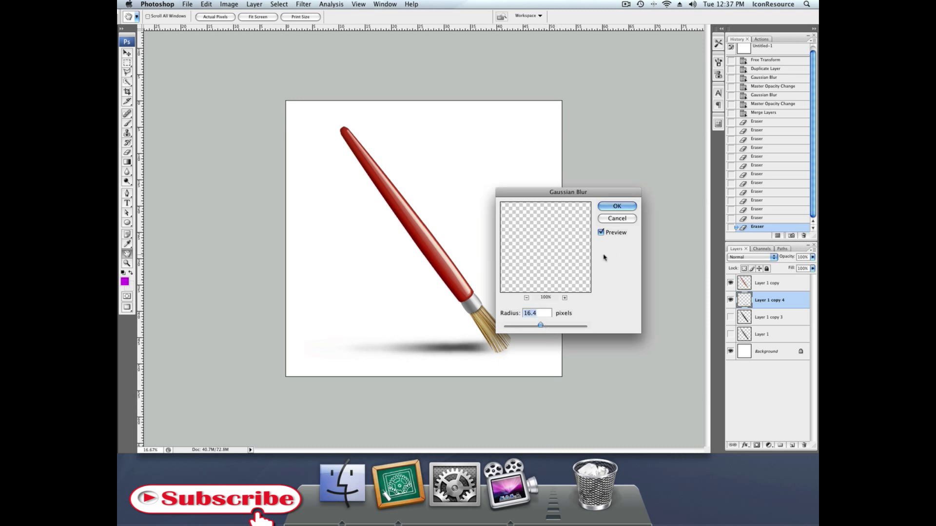
pyautogui.click(609, 207)
# - Stretch the shadow slightly wider to the left with Free Transform
pyautogui.press('super+t')
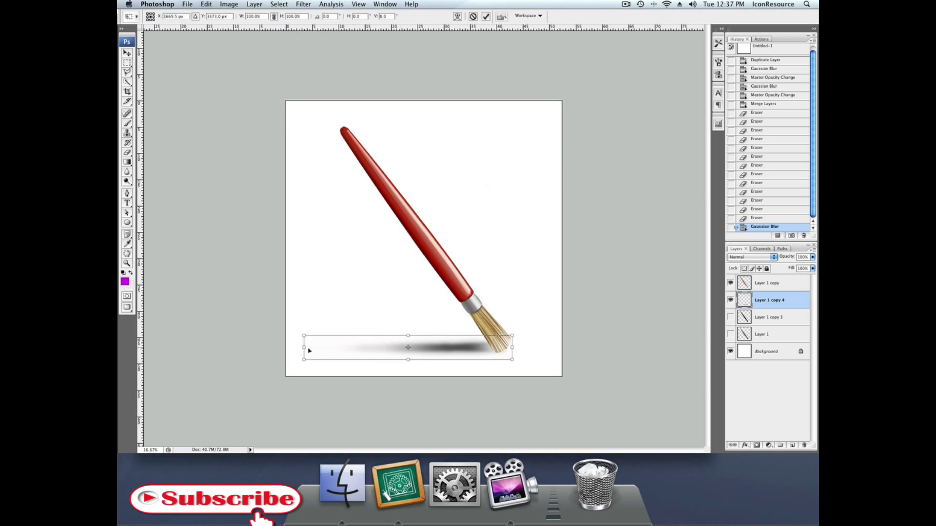
pyautogui.moveTo(300, 347); pyautogui.dragTo(299, 347)
pyautogui.moveTo(288, 347); pyautogui.dragTo(283, 347)
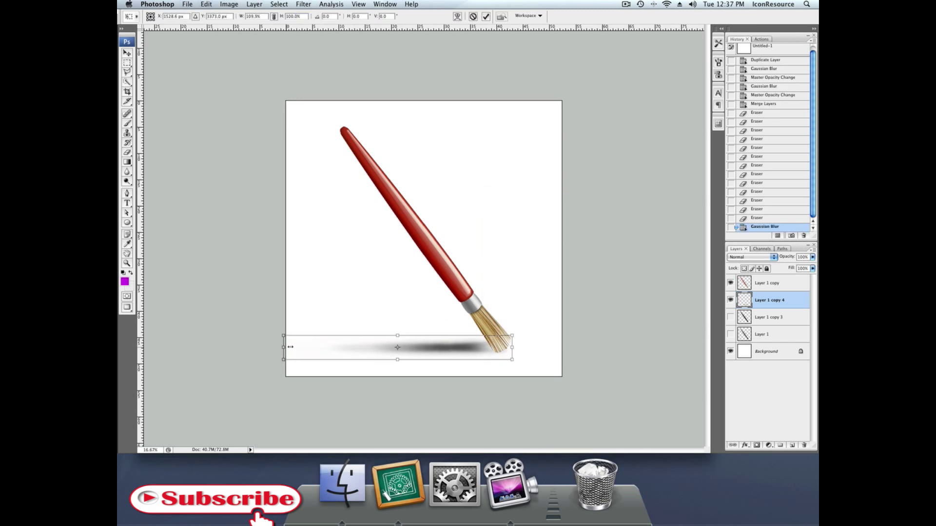
pyautogui.press('Return')
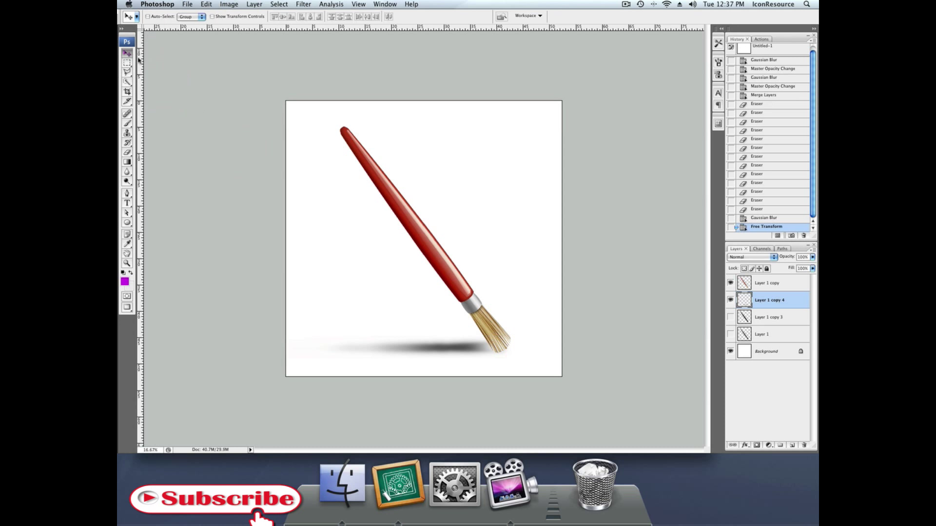
# - Soften the shadow's right end past the bristles and nudge the layer slightly right
pyautogui.click(351, 238)
pyautogui.click(127, 153)
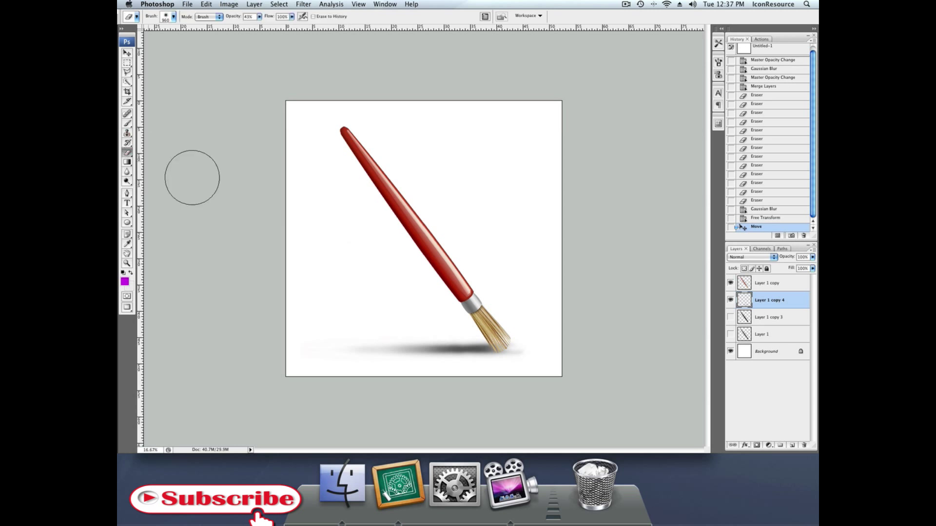
pyautogui.moveTo(532, 349); pyautogui.dragTo(533, 348)
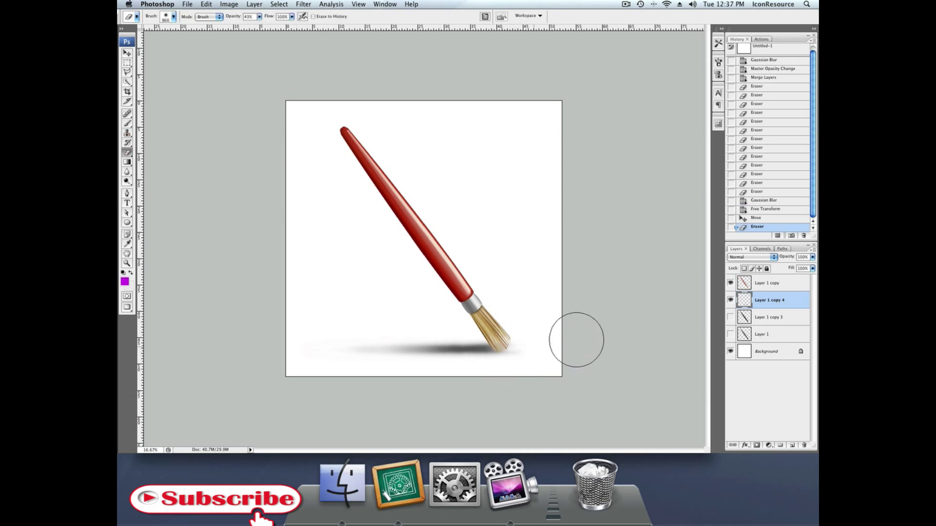
pyautogui.click(127, 52)
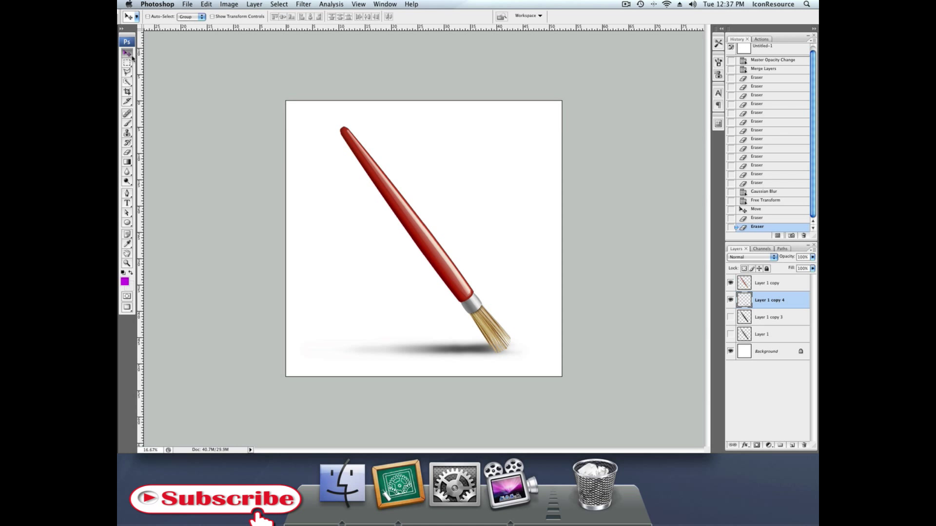
pyautogui.moveTo(401, 257); pyautogui.dragTo(407, 259)
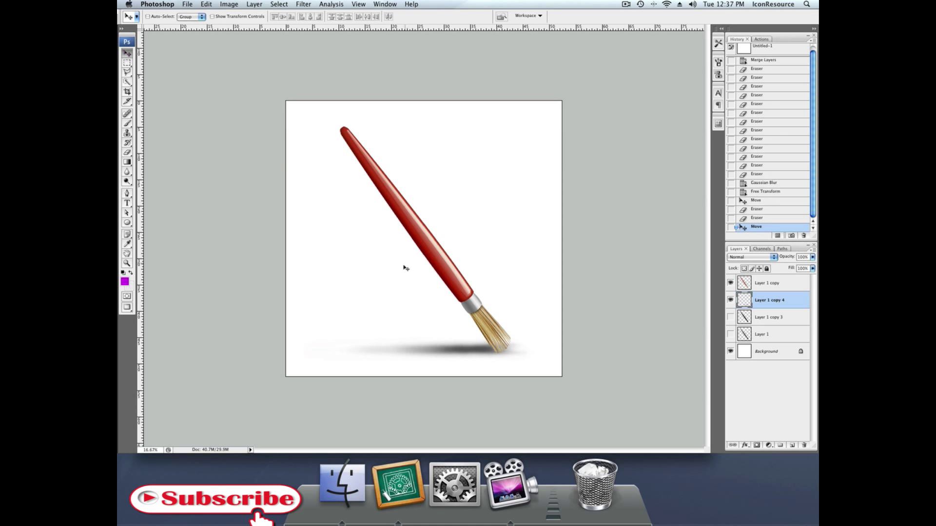